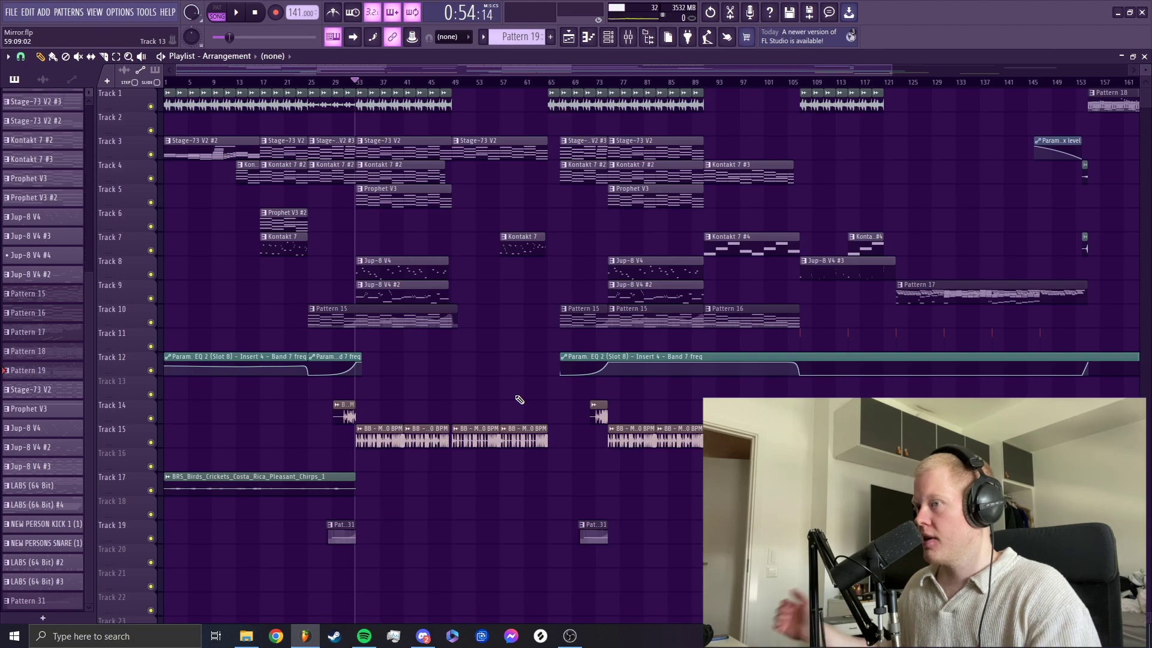
# Step: Examine the noah - glitchedtravel texture clip at bar 107 on Track 11 and the clips around it in the playlist
pyautogui.keyDown('ctrl'); pyautogui.scroll(8, 923, 310); pyautogui.keyUp('ctrl')
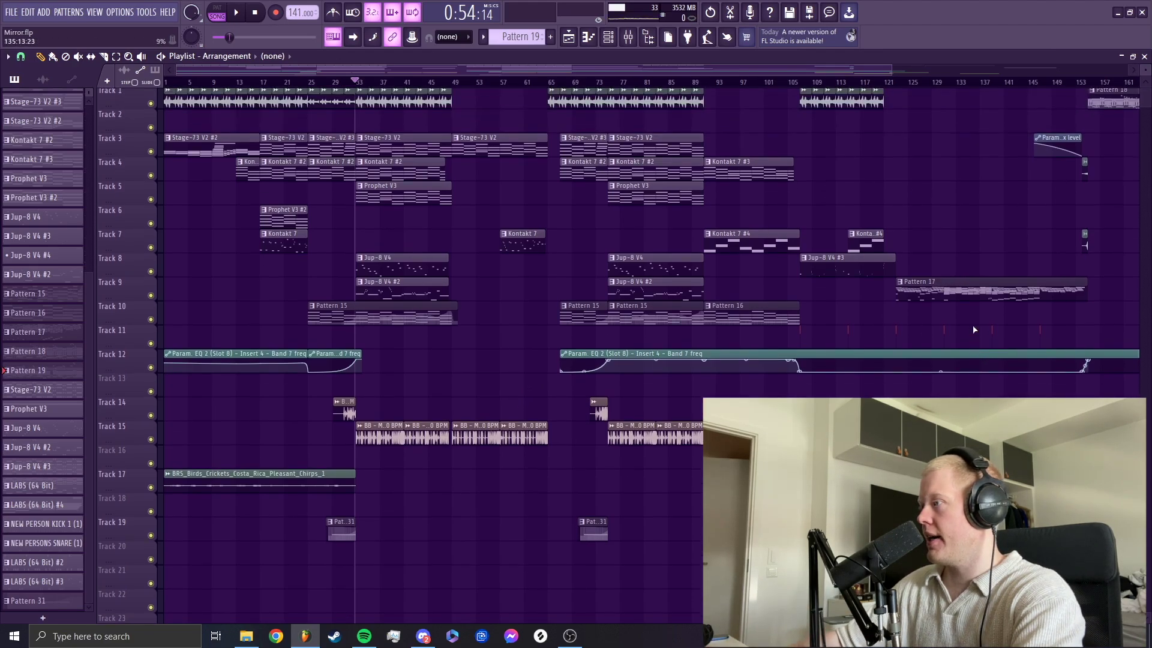
pyautogui.keyDown('ctrl'); pyautogui.scroll(2, 732, 334); pyautogui.keyUp('ctrl')
pyautogui.click(734, 333)
pyautogui.moveTo(926, 341); pyautogui.dragTo(928, 344)
pyautogui.keyDown('ctrl'); pyautogui.scroll(-4, 798, 335); pyautogui.keyUp('ctrl')
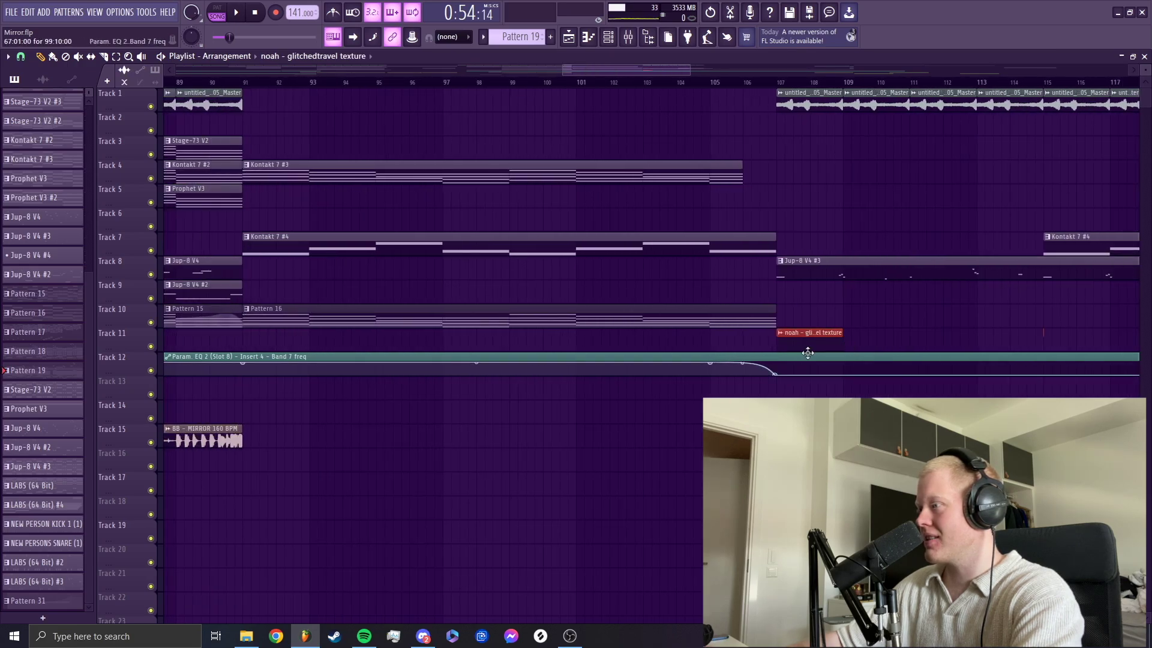
pyautogui.keyDown('ctrl'); pyautogui.scroll(4, 779, 343); pyautogui.keyUp('ctrl')
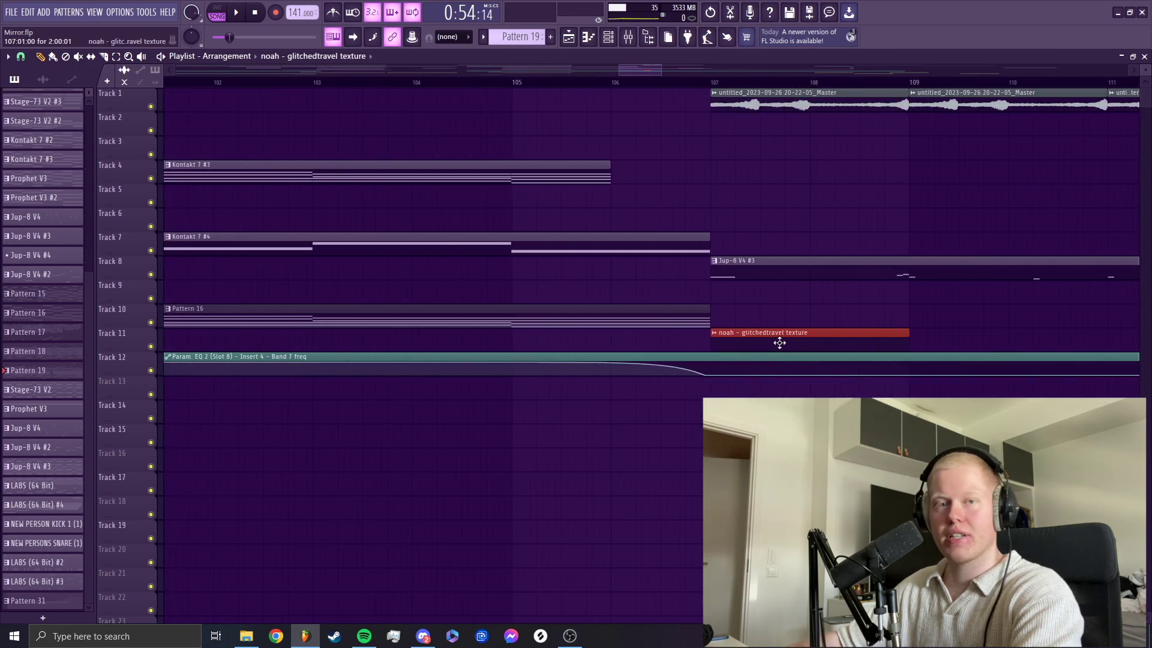
pyautogui.keyDown('ctrl'); pyautogui.scroll(-8, 363, 327); pyautogui.keyUp('ctrl')
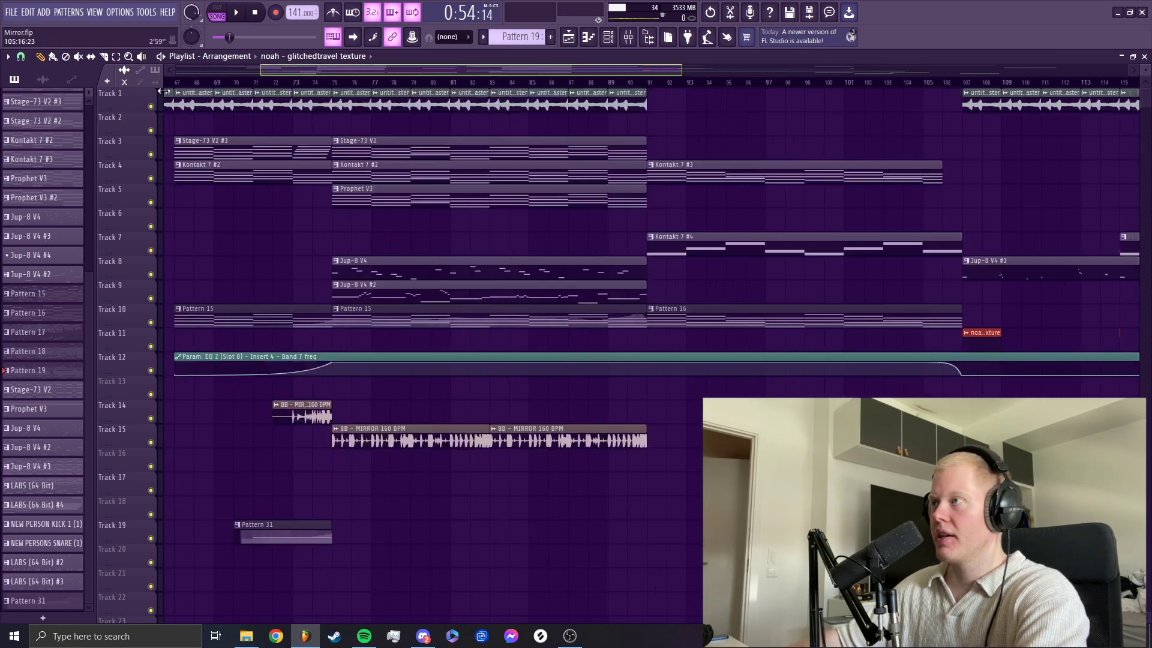
pyautogui.keyDown('ctrl'); pyautogui.scroll(7, 306, 300); pyautogui.keyUp('ctrl')
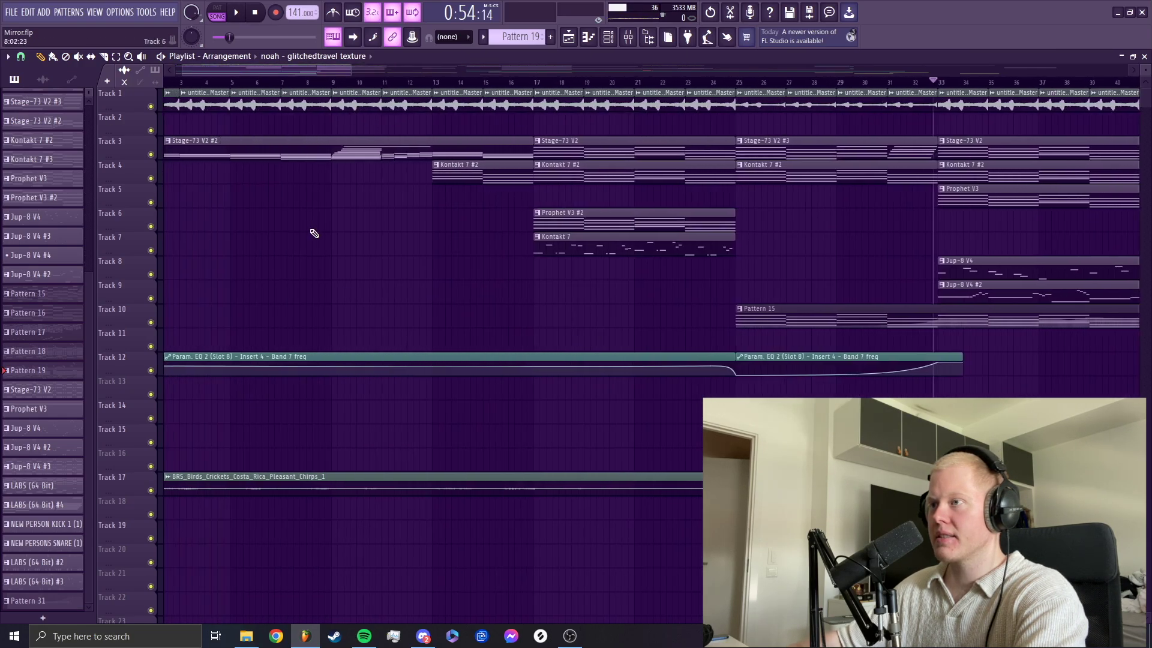
# Step: Place the playhead at bar 17, where the Kontakt 7 clip starts, and look over the channel rack
pyautogui.keyDown('ctrl'); pyautogui.scroll(1, 751, 279); pyautogui.keyUp('ctrl')
pyautogui.click(756, 252)
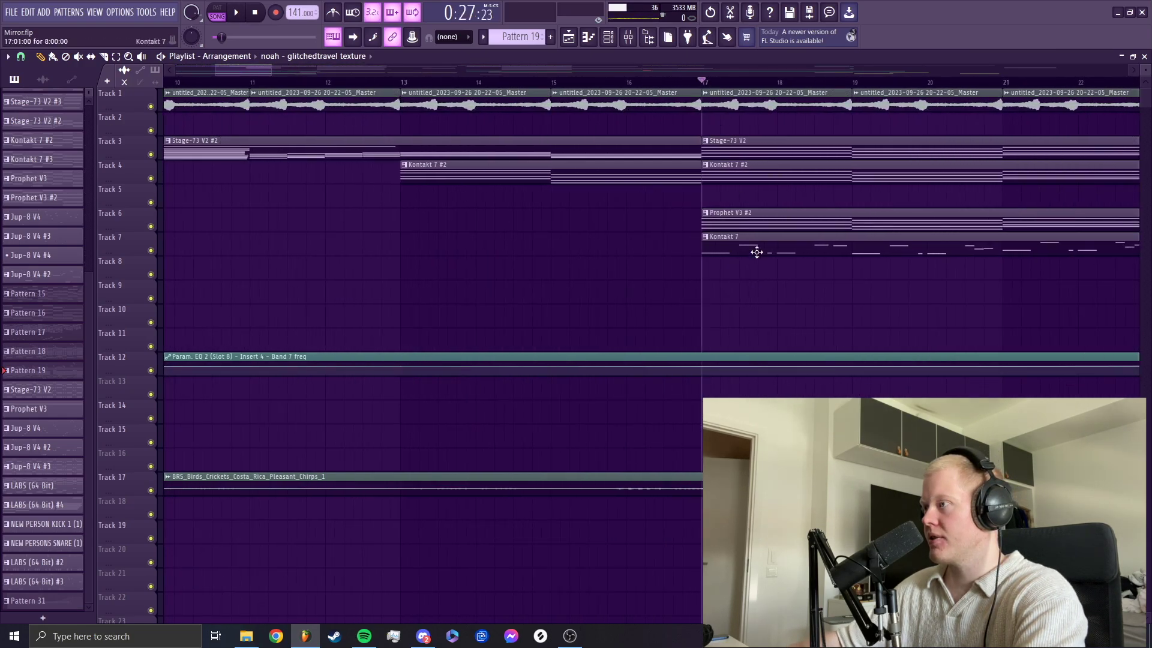
pyautogui.click(608, 42)
pyautogui.moveTo(316, 271); pyautogui.dragTo(523, 220)
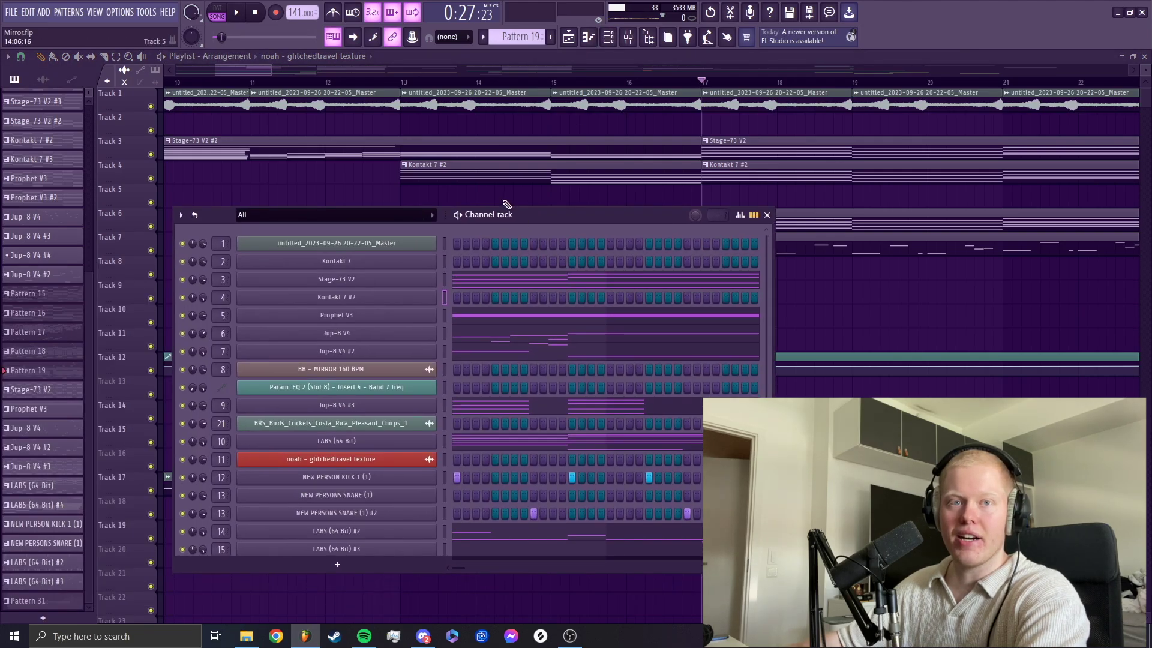
pyautogui.press('F6')
# Step: Examine the whole arrangement, including the Mirror_noah - glitchedtravel texture and Mirror_Insert 2 audio clips on Tracks 21 and 22
pyautogui.keyDown('ctrl'); pyautogui.scroll(-8, 689, 466); pyautogui.keyUp('ctrl')
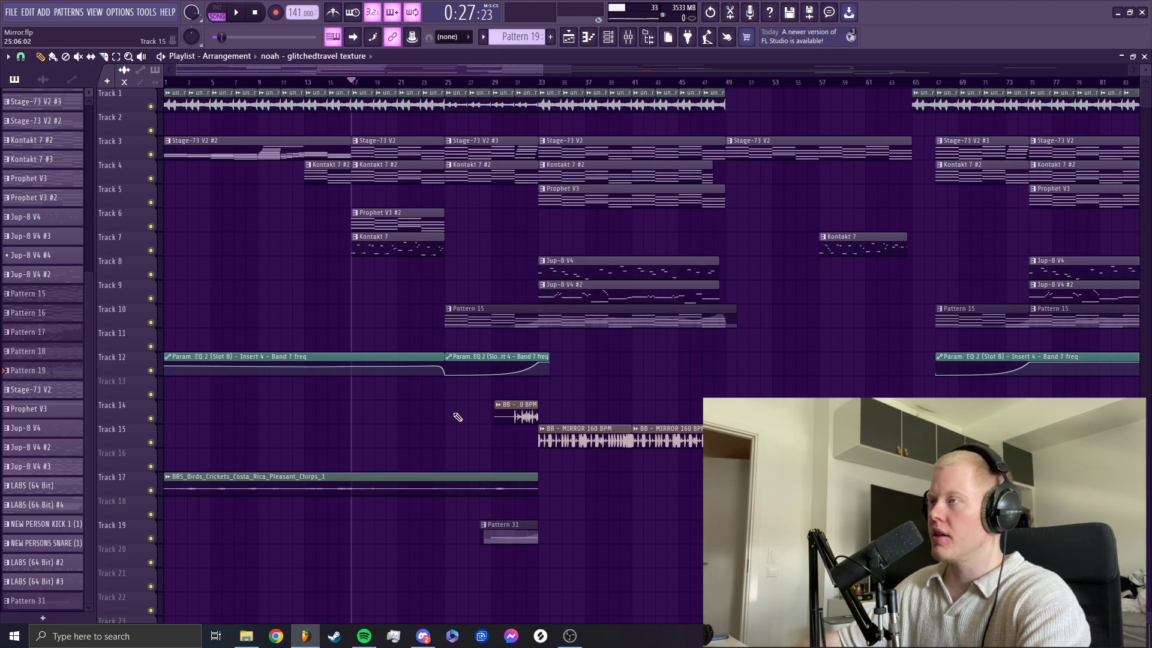
pyautogui.moveTo(541, 68); pyautogui.dragTo(1074, 68)
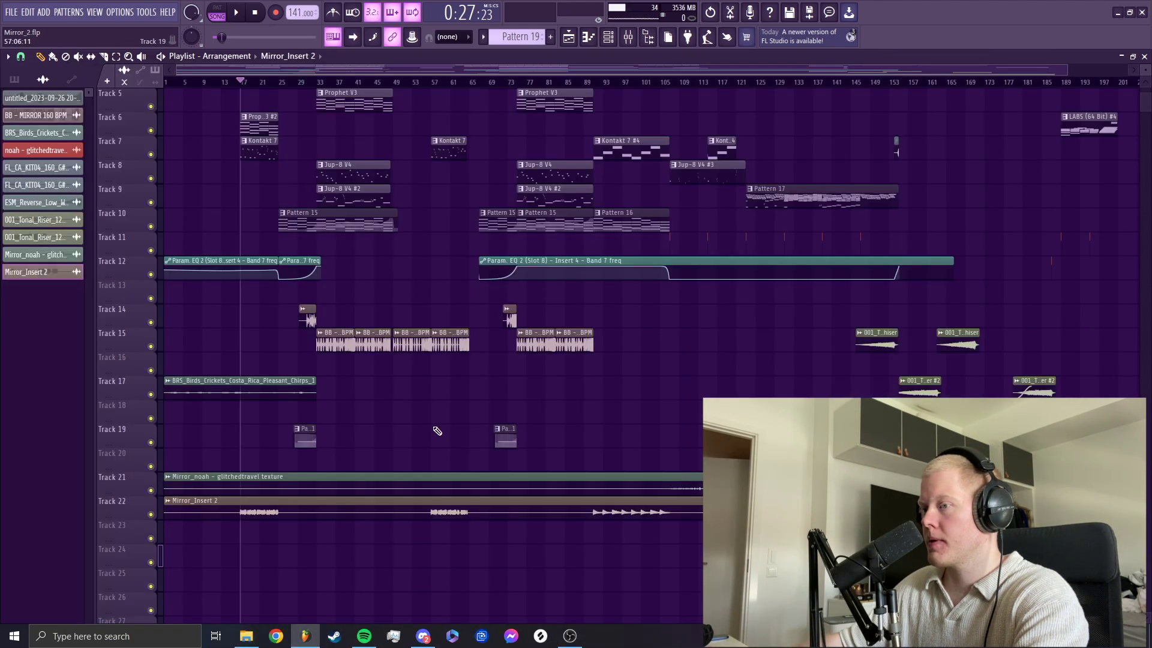
pyautogui.scroll(3, 437, 423)
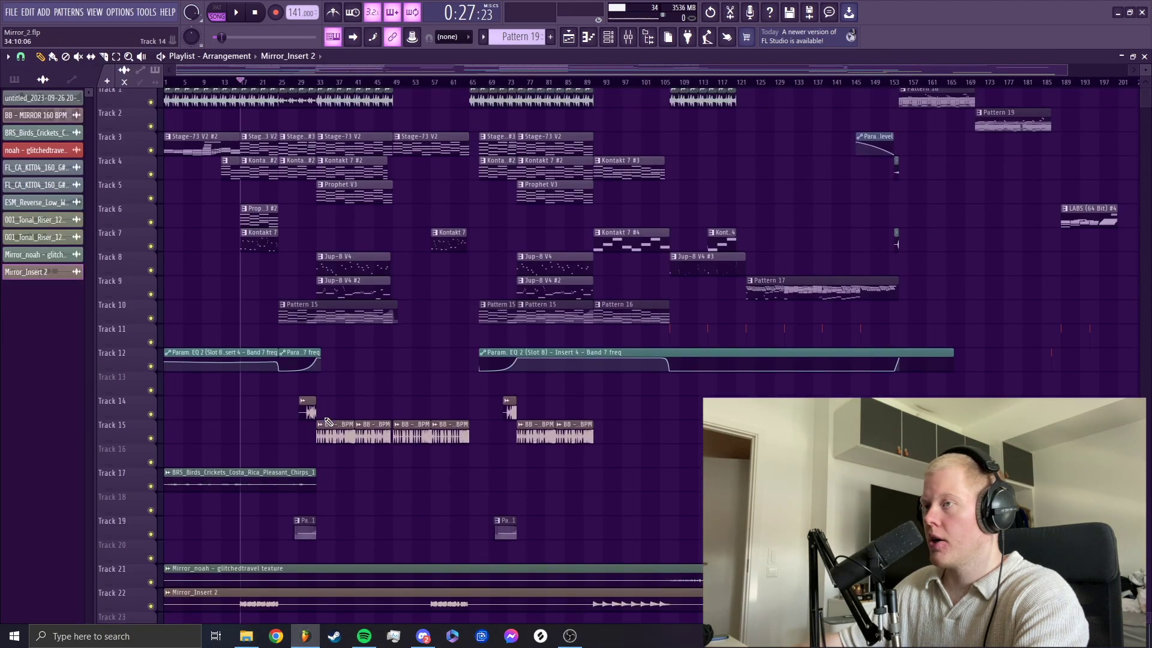
pyautogui.scroll(-3, 315, 423)
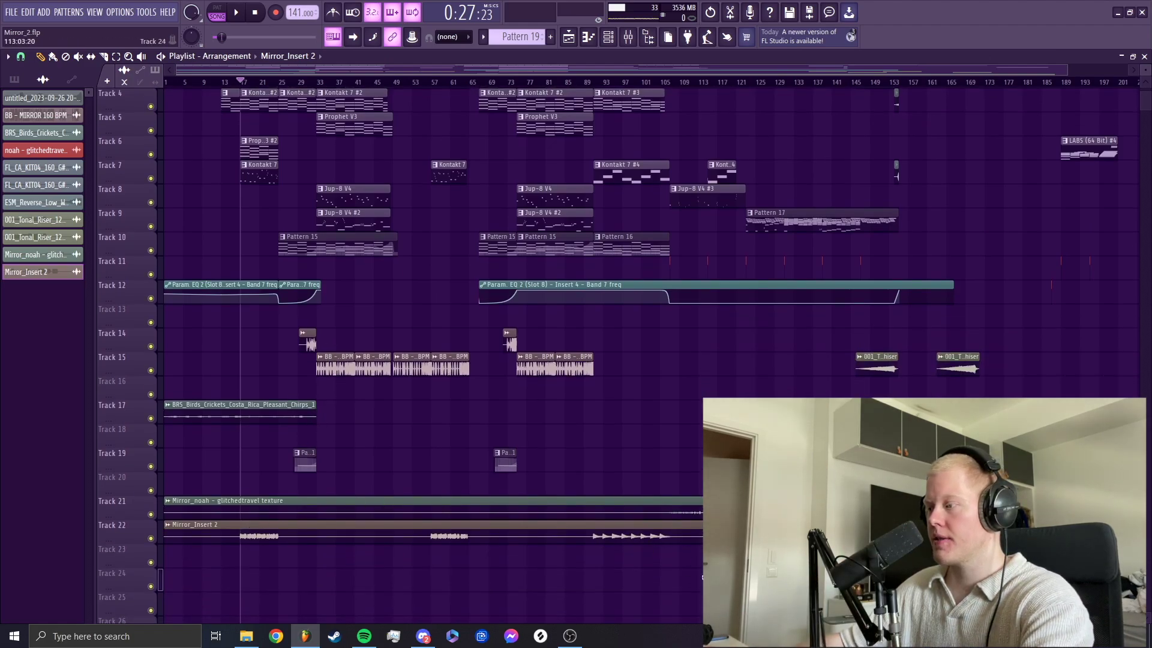
pyautogui.scroll(1, 675, 264)
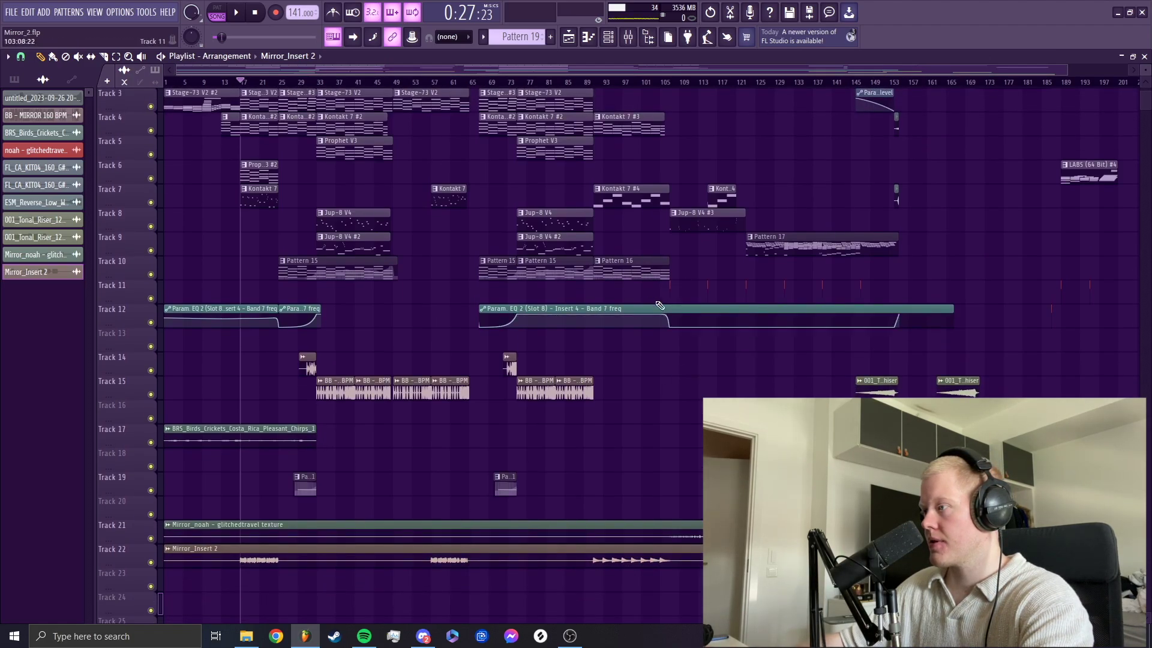
pyautogui.doubleClick(295, 529)
pyautogui.click(385, 110)
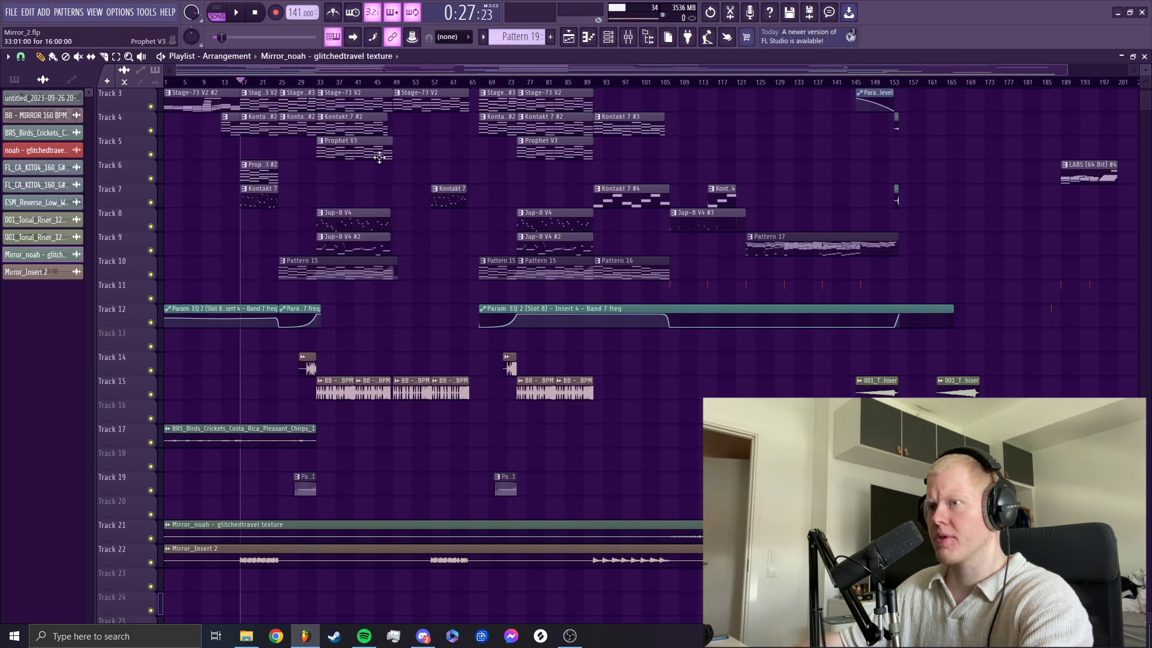
pyautogui.scroll(2, 219, 471)
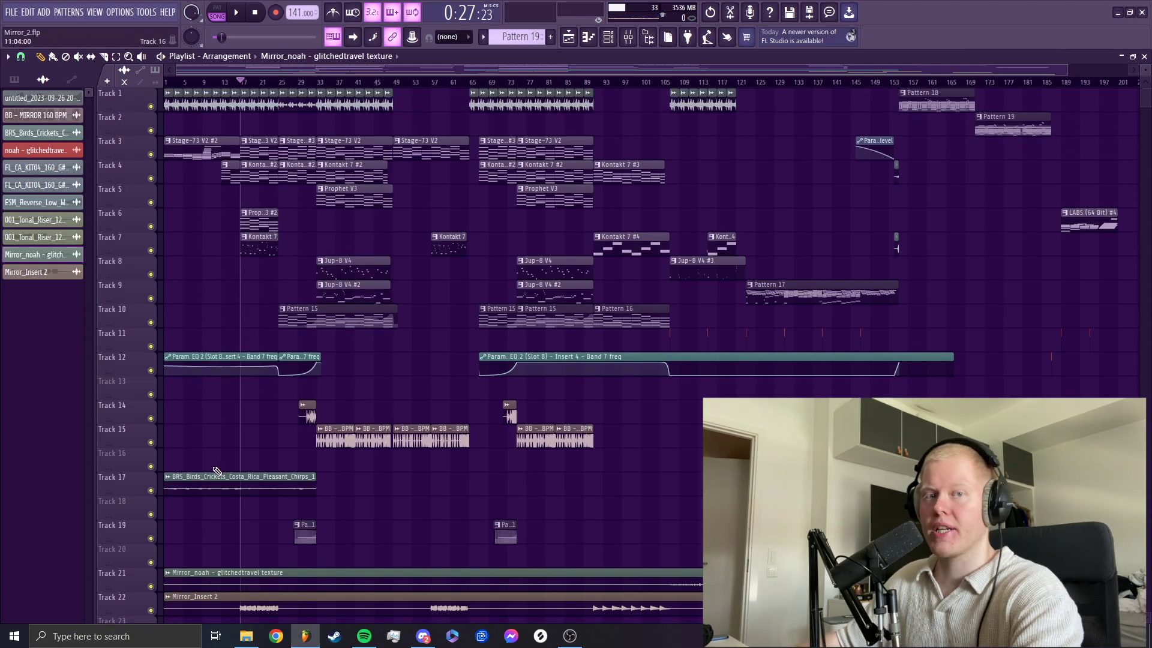
pyautogui.scroll(-2, 609, 481)
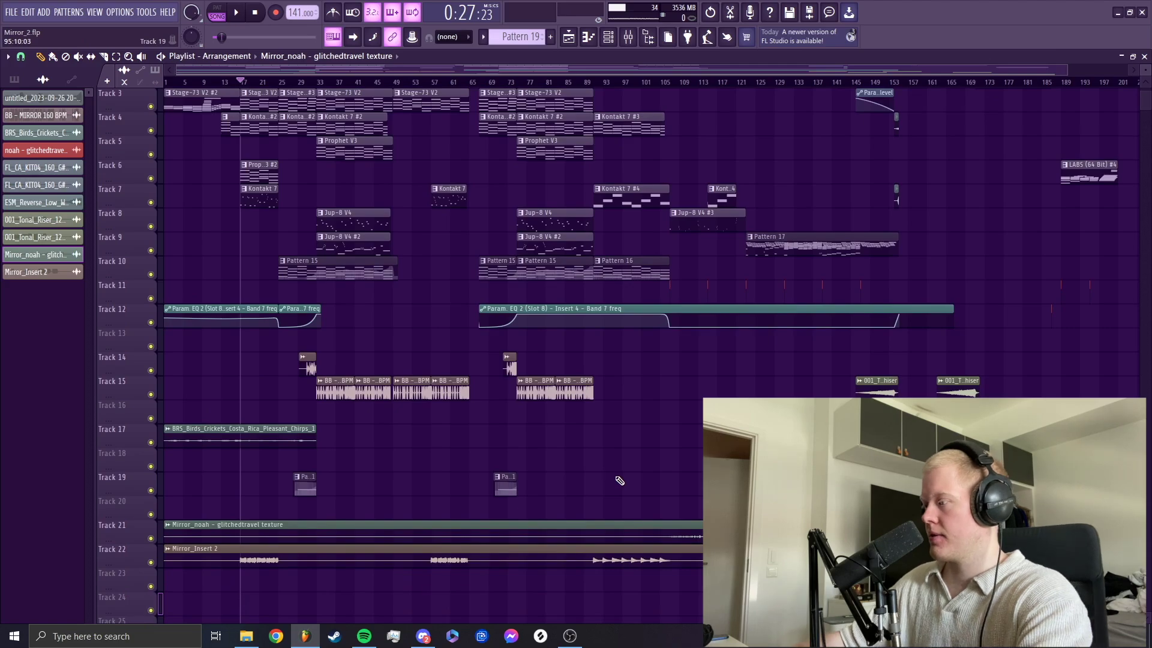
pyautogui.scroll(3, 192, 542)
pyautogui.scroll(2, 195, 537)
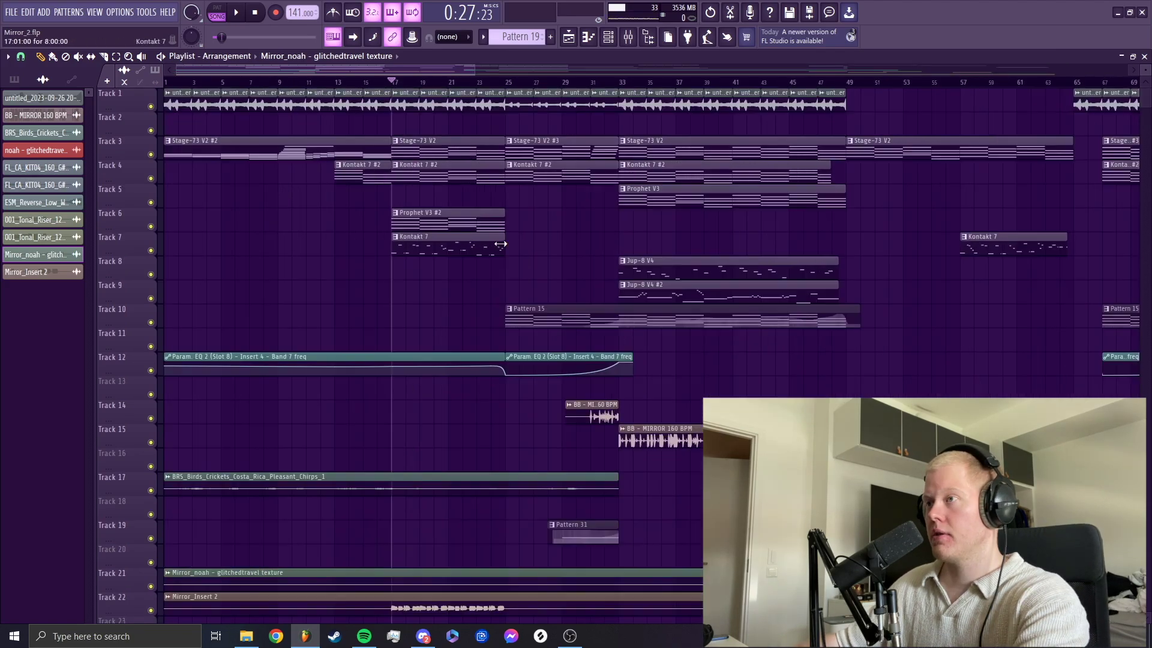
# Step: Solo Track 1, select bars 1 to 9, and play the sample from the beginning of the song
pyautogui.moveTo(472, 66); pyautogui.dragTo(290, 73)
pyautogui.click(56, 100)
pyautogui.press('Home')
pyautogui.rightClick(152, 107)
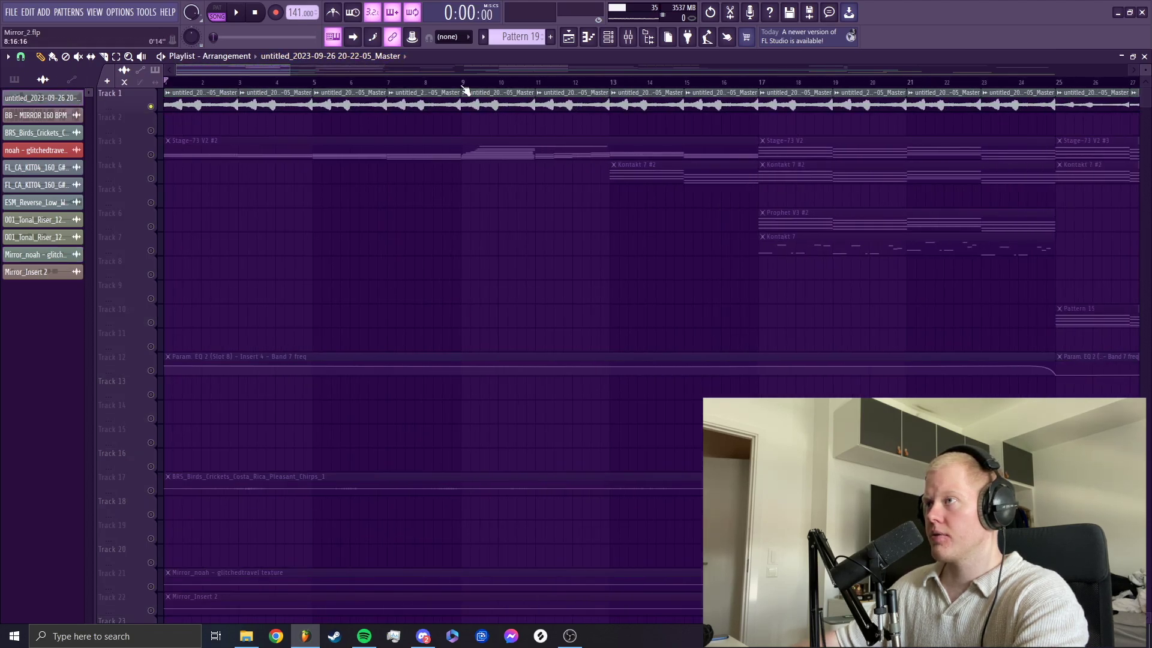
pyautogui.rightClick(464, 86)
pyautogui.press('space')
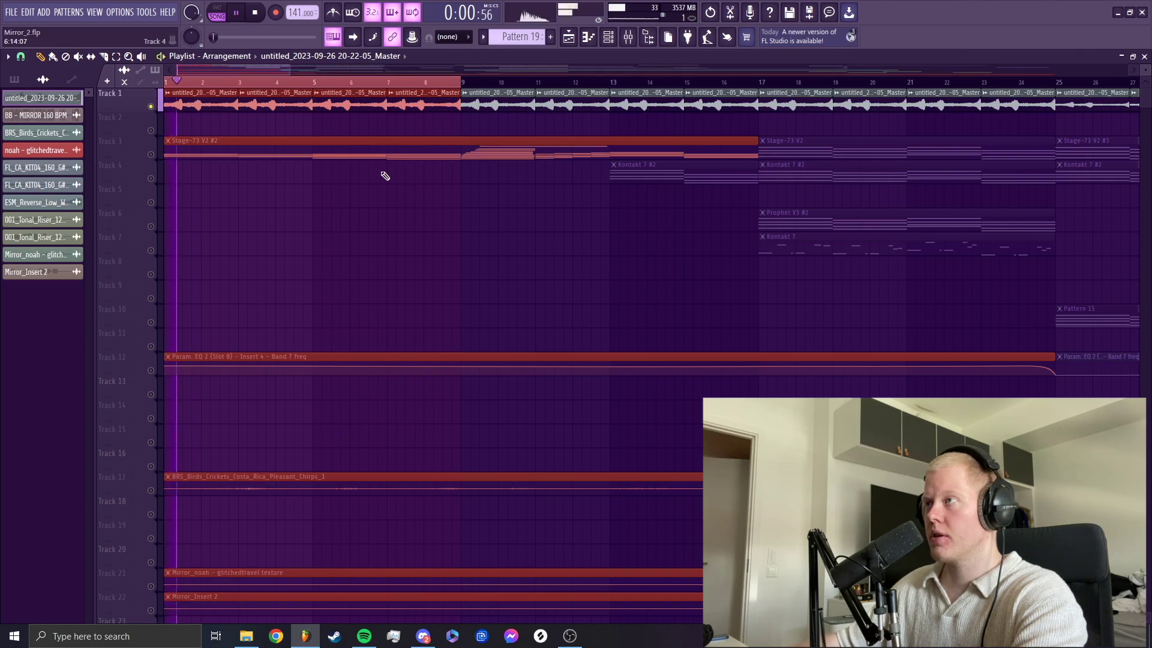
# Step: Stop playback and end the solo on Track 1 so every track is active
pyautogui.moveTo(297, 73)
pyautogui.mouseDown()
pyautogui.moveTo(1063, 73)
pyautogui.moveTo(319, 69)
pyautogui.mouseUp()
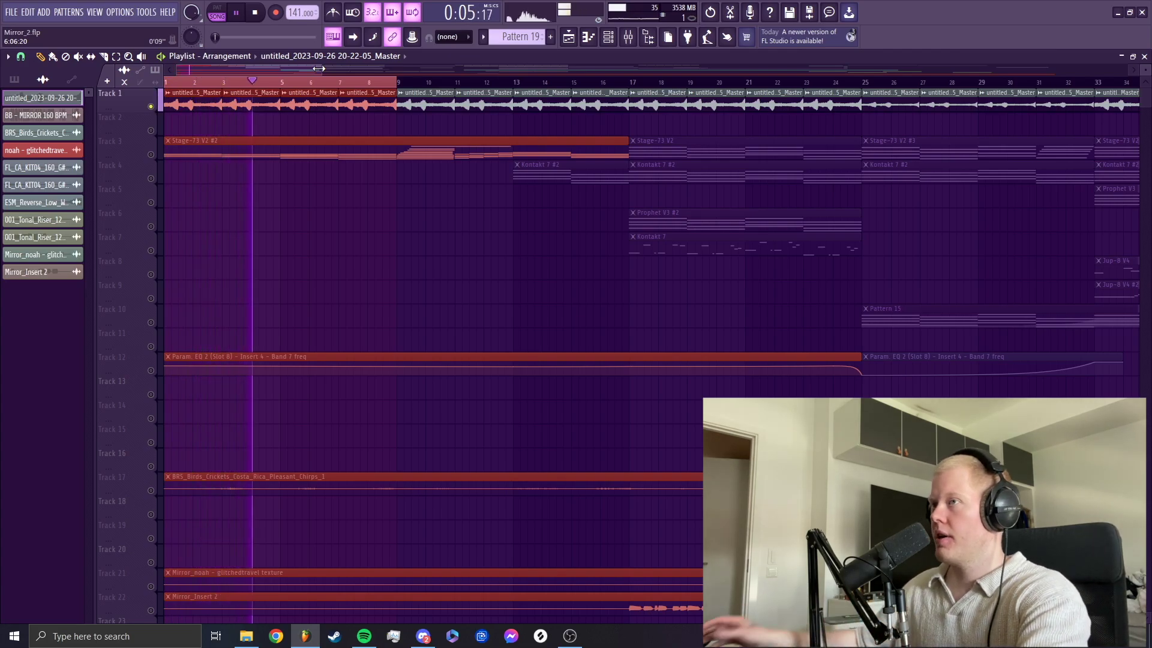
pyautogui.moveTo(319, 69); pyautogui.dragTo(480, 68)
pyautogui.press('space')
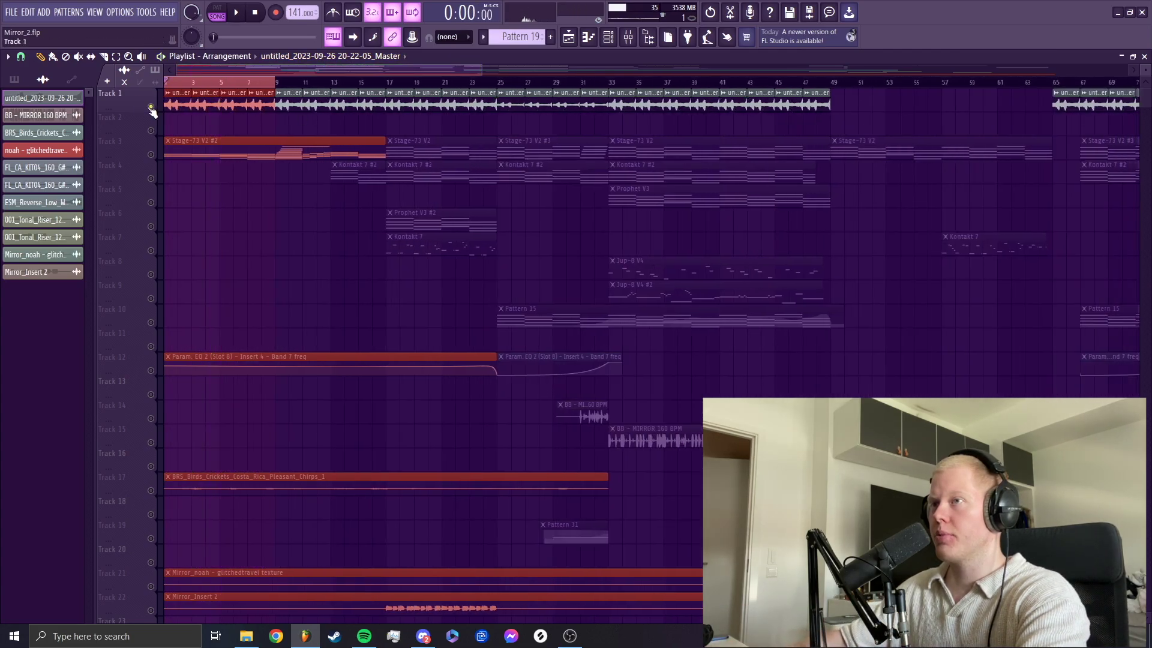
pyautogui.rightClick(151, 106)
# Step: Open the Stage-73 V2 chord pattern in the piano roll and play it back
pyautogui.keyDown('ctrl'); pyautogui.click(328, 251); pyautogui.keyUp('ctrl')
pyautogui.doubleClick(433, 149)
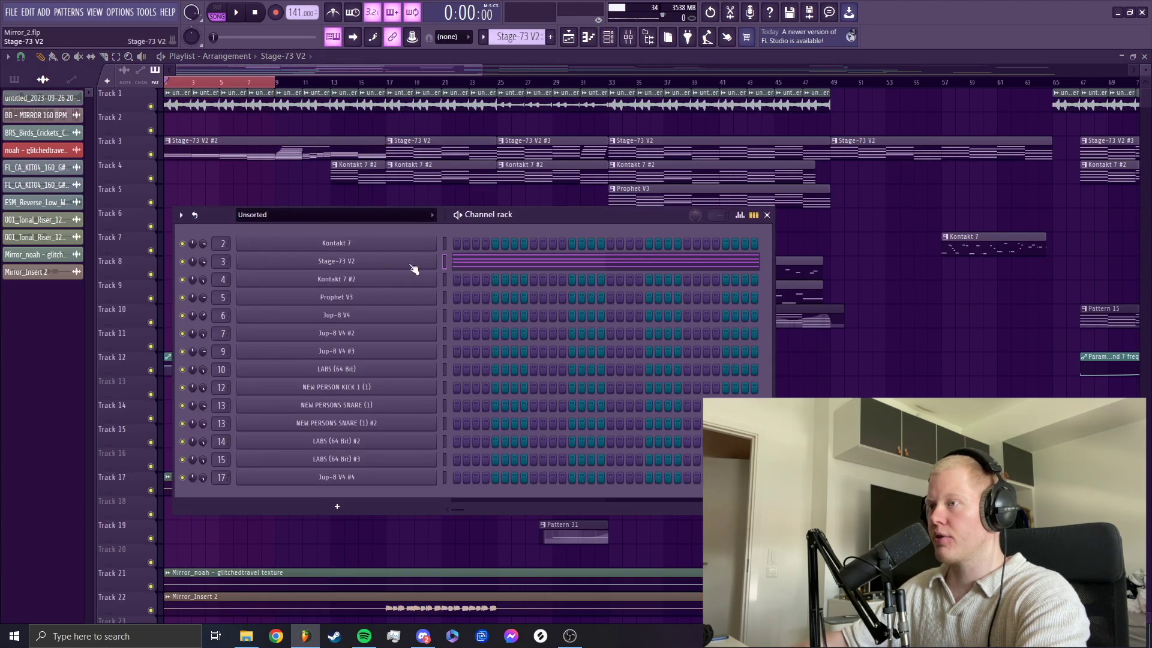
pyautogui.click(413, 264)
pyautogui.moveTo(436, 160); pyautogui.dragTo(523, 155)
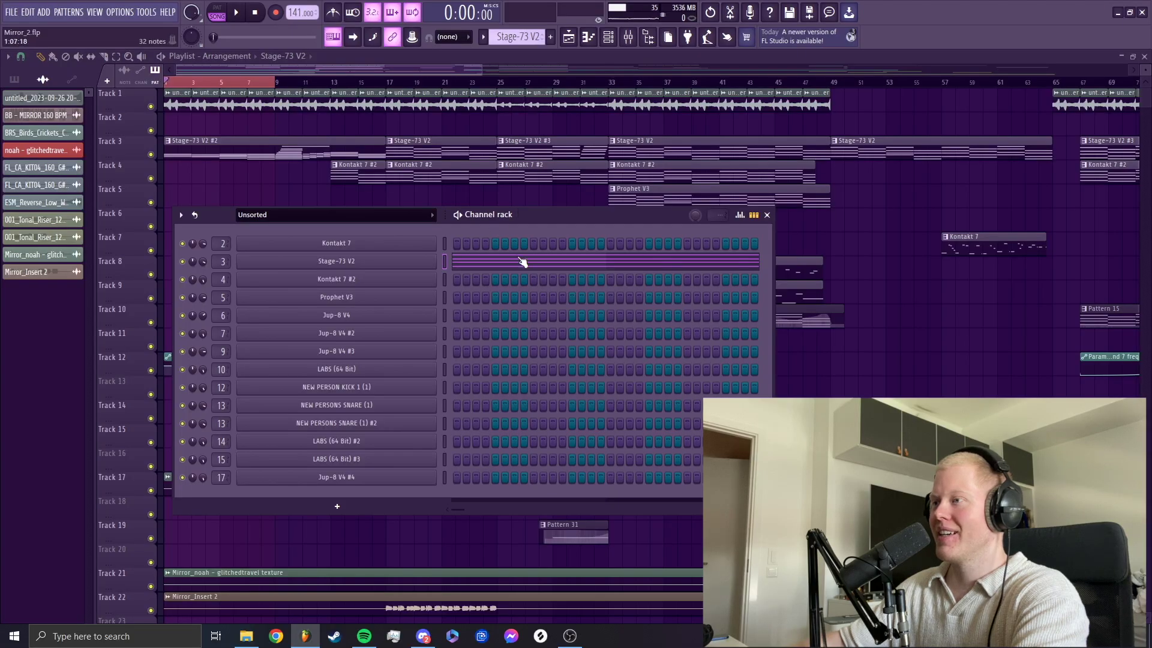
pyautogui.click(522, 261)
pyautogui.moveTo(311, 70); pyautogui.dragTo(1019, 111)
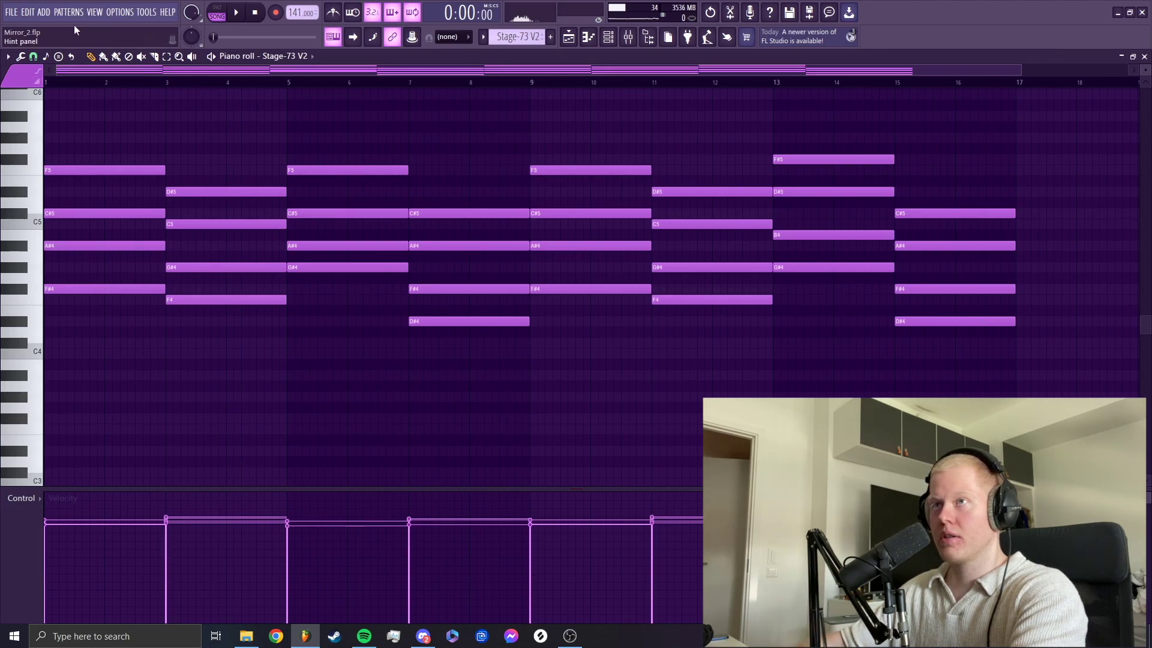
pyautogui.press('space')
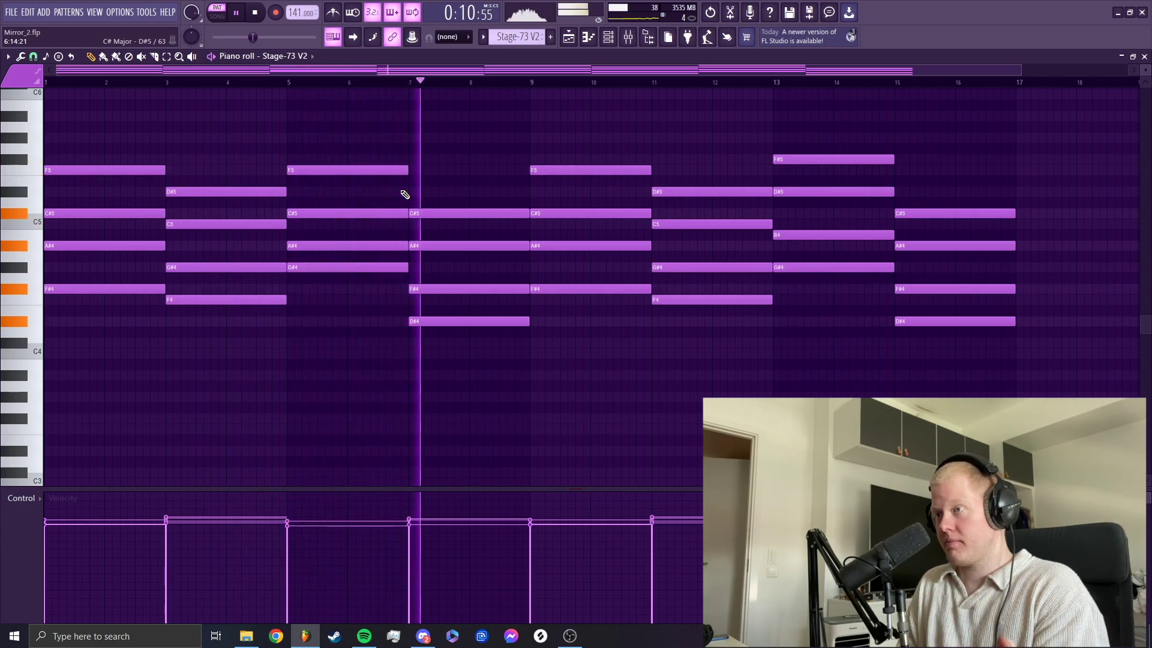
pyautogui.press('space')
# Step: Inspect the Kontakt 7 #2 channel's Strummed Acoustic instrument, then close the plugin and the channel rack
pyautogui.click(568, 38)
pyautogui.click(428, 173)
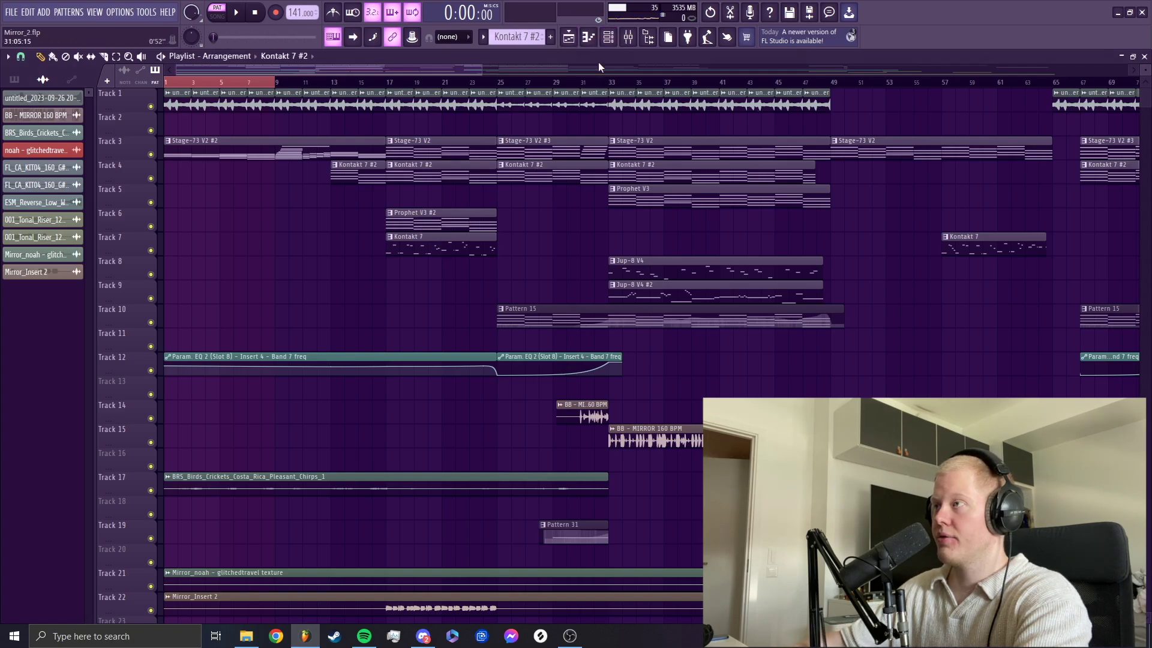
pyautogui.click(609, 39)
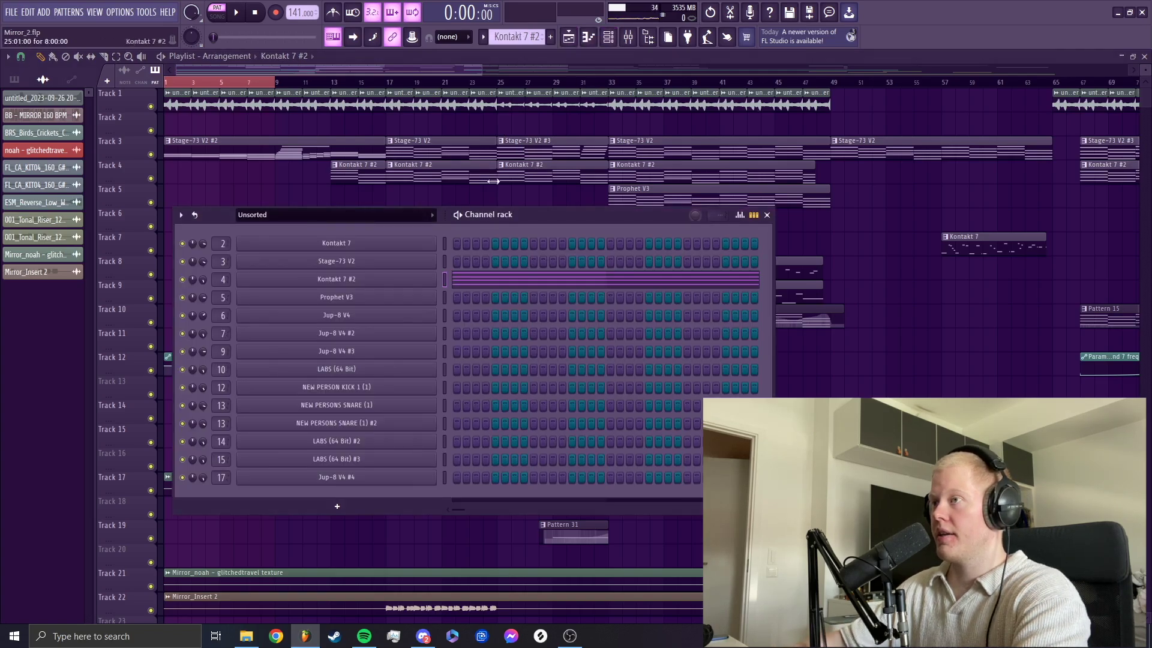
pyautogui.click(420, 282)
pyautogui.moveTo(490, 132); pyautogui.dragTo(498, 77)
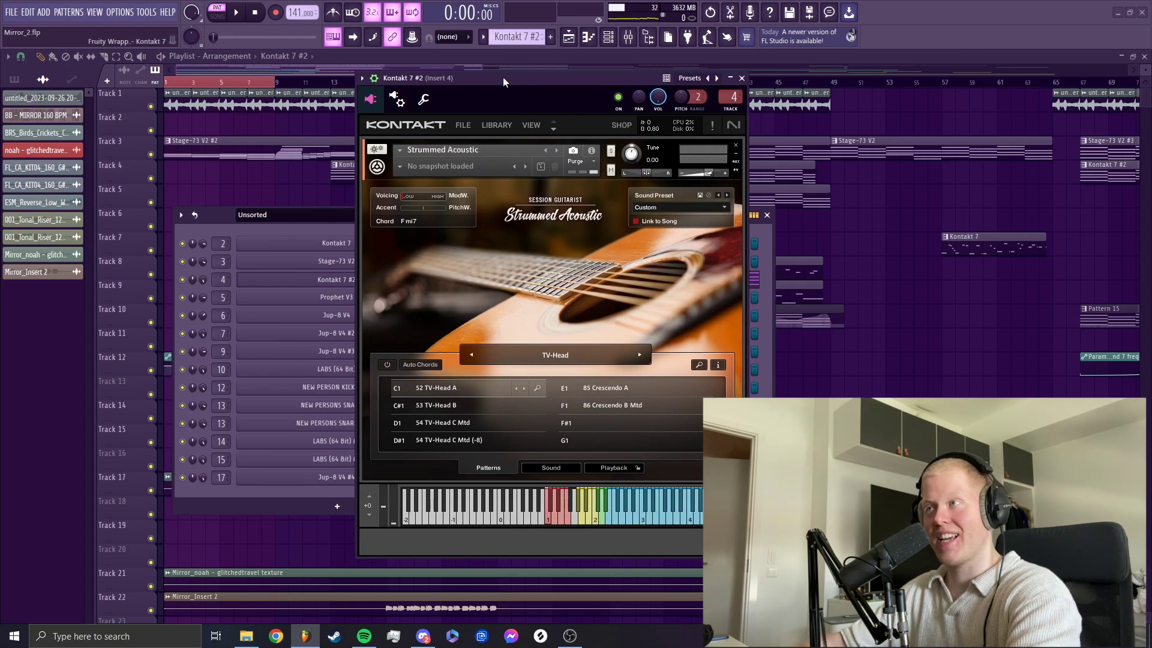
pyautogui.moveTo(503, 77); pyautogui.dragTo(507, 61)
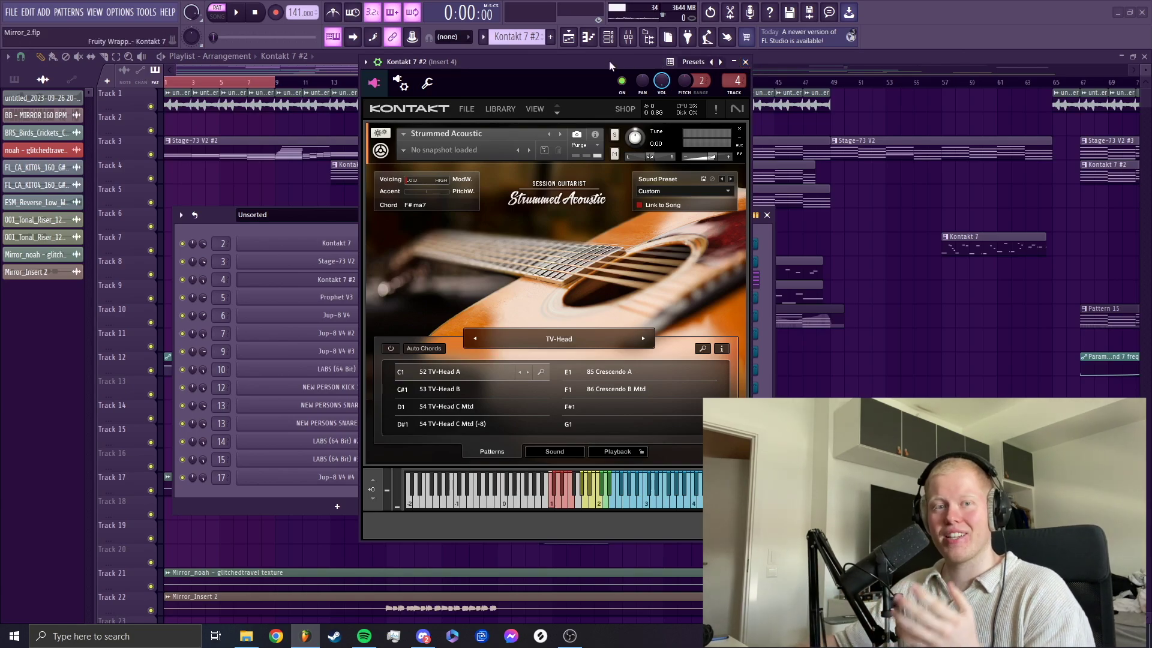
pyautogui.click(745, 62)
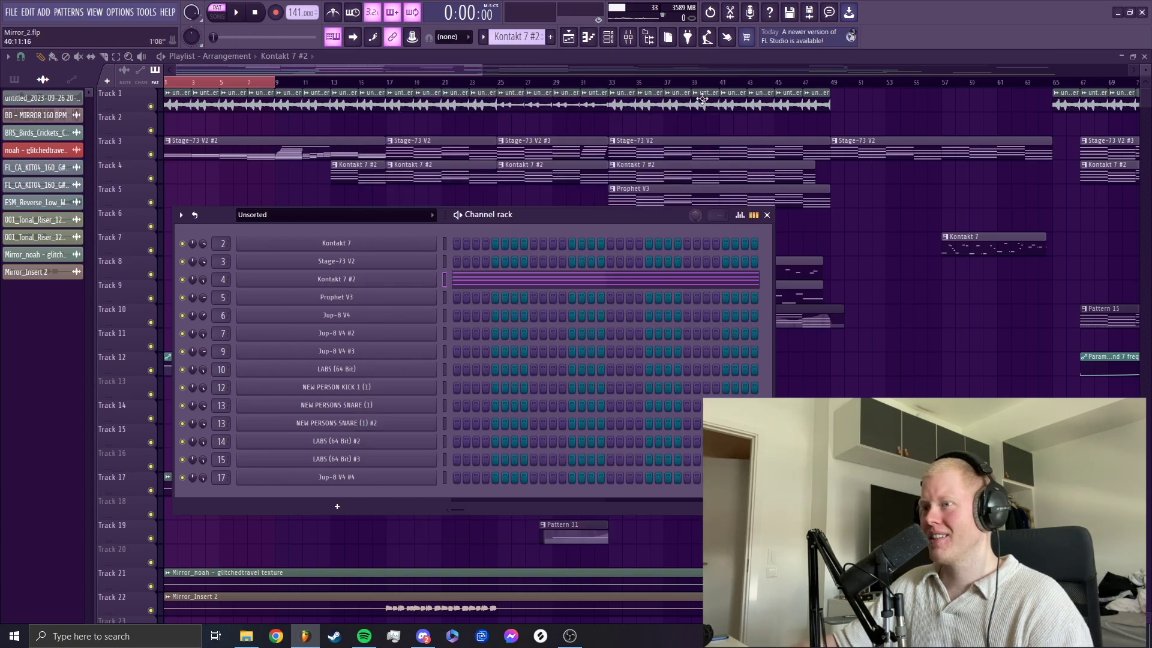
pyautogui.press('F6')
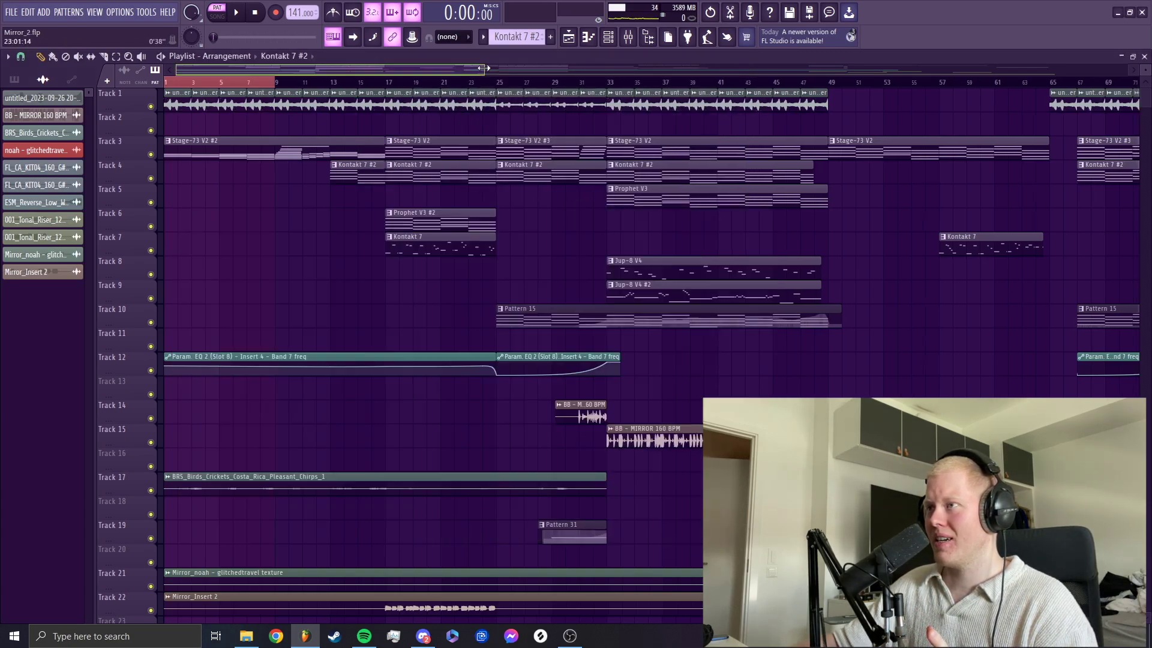
# Step: Switch to song mode, clear the time selection, set the playhead just before bar 9, and look over the arrangement
pyautogui.scroll(4, 469, 138)
pyautogui.press('l')
pyautogui.press('space')
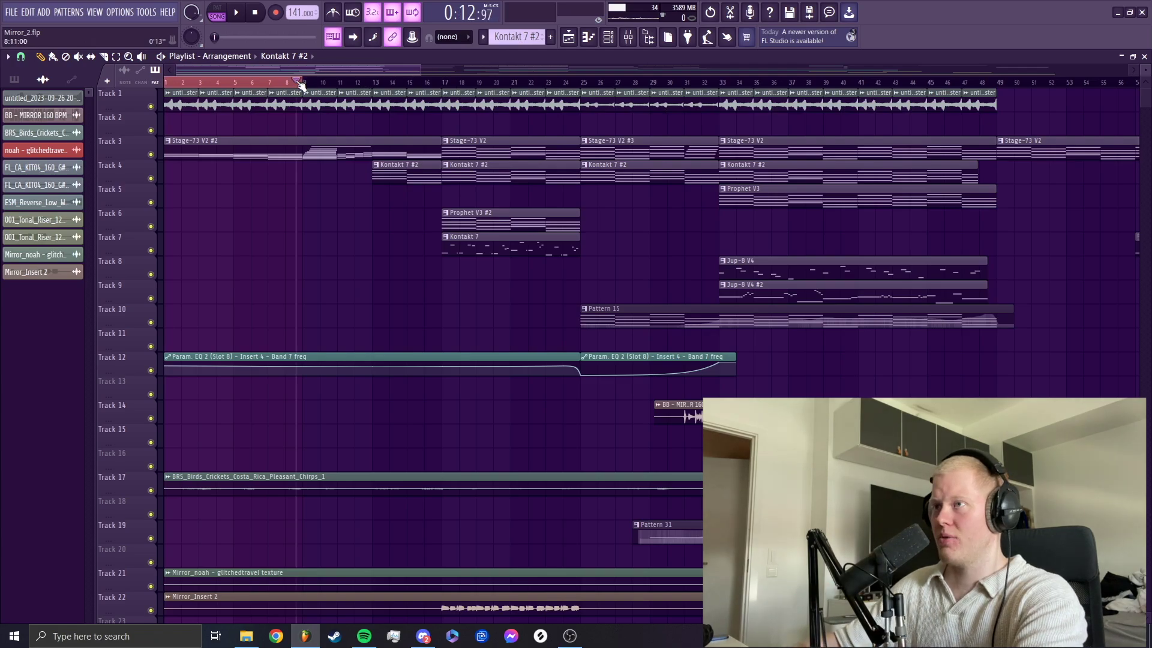
pyautogui.click(295, 82)
pyautogui.moveTo(367, 73); pyautogui.dragTo(600, 69)
pyautogui.scroll(-10, 621, 234)
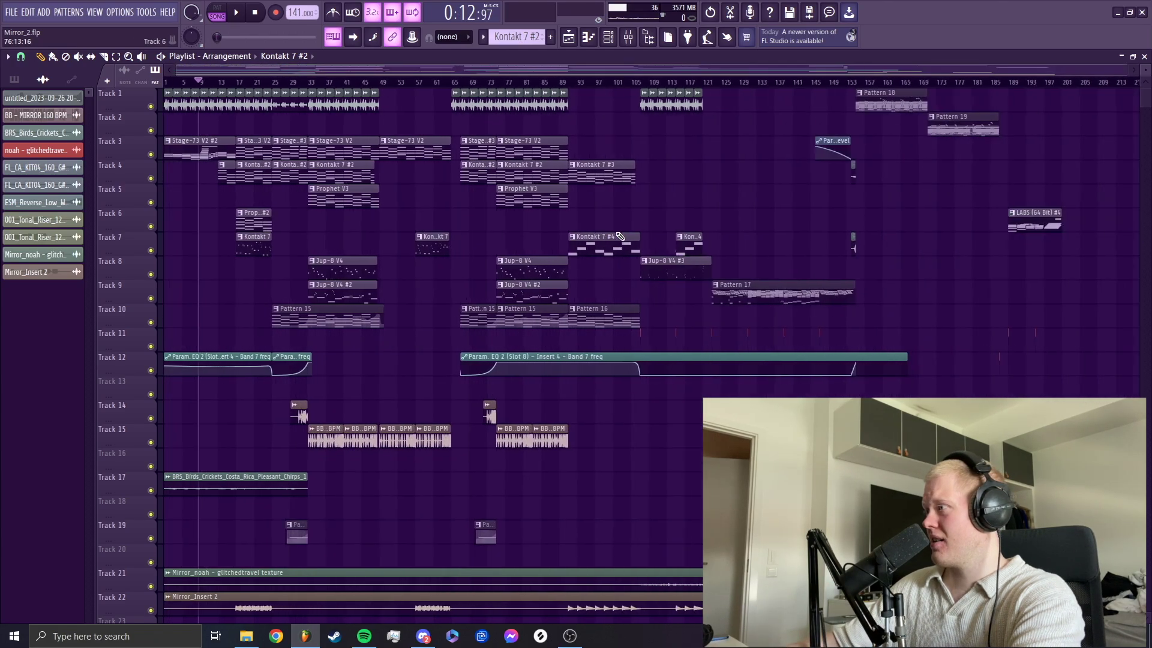
pyautogui.moveTo(825, 71); pyautogui.dragTo(362, 68)
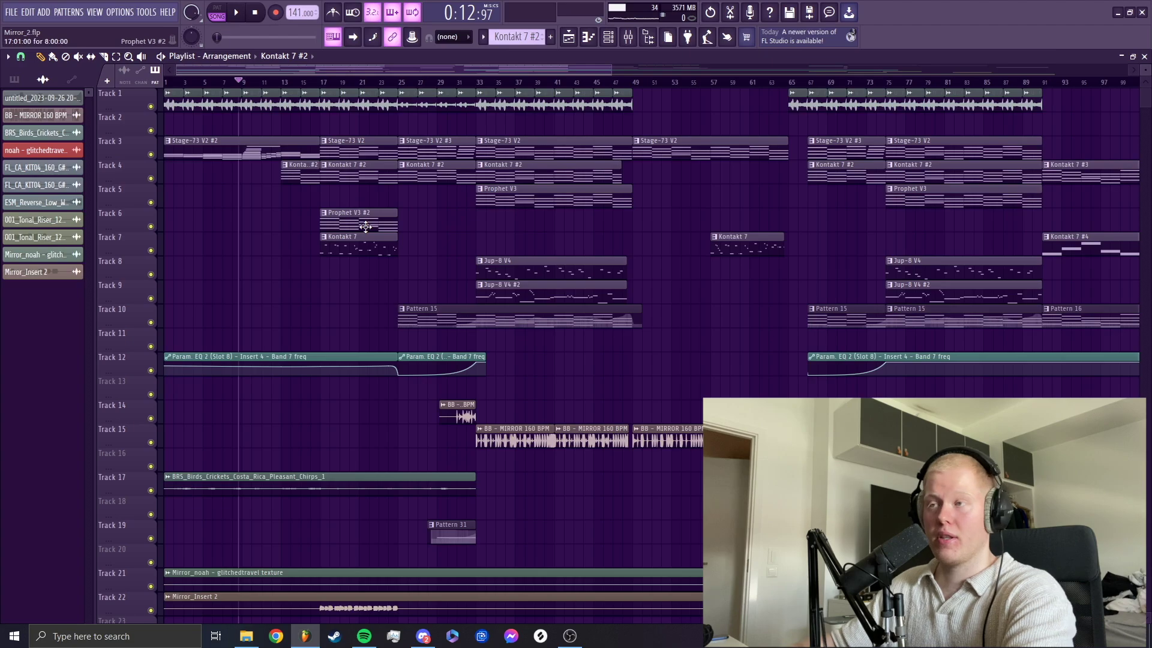
pyautogui.scroll(3, 320, 141)
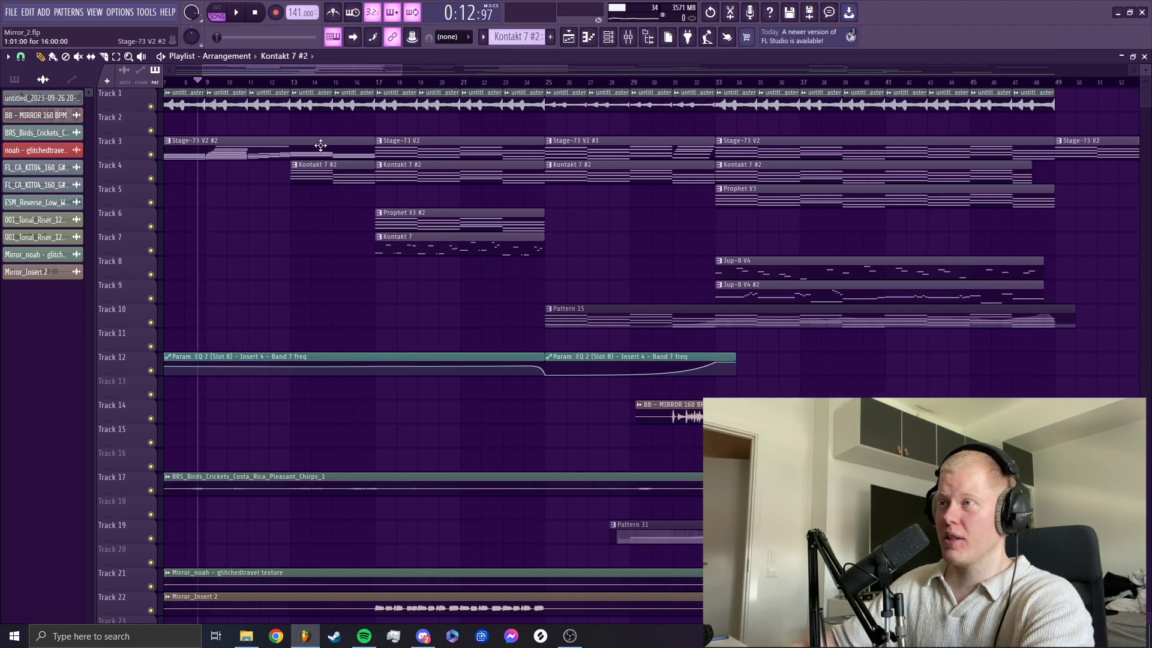
# Step: Set the playhead to bar 17 and open the Kontakt 7 clip's melody in the piano roll
pyautogui.scroll(2, 324, 139)
pyautogui.moveTo(409, 83); pyautogui.dragTo(401, 84)
pyautogui.doubleClick(469, 240)
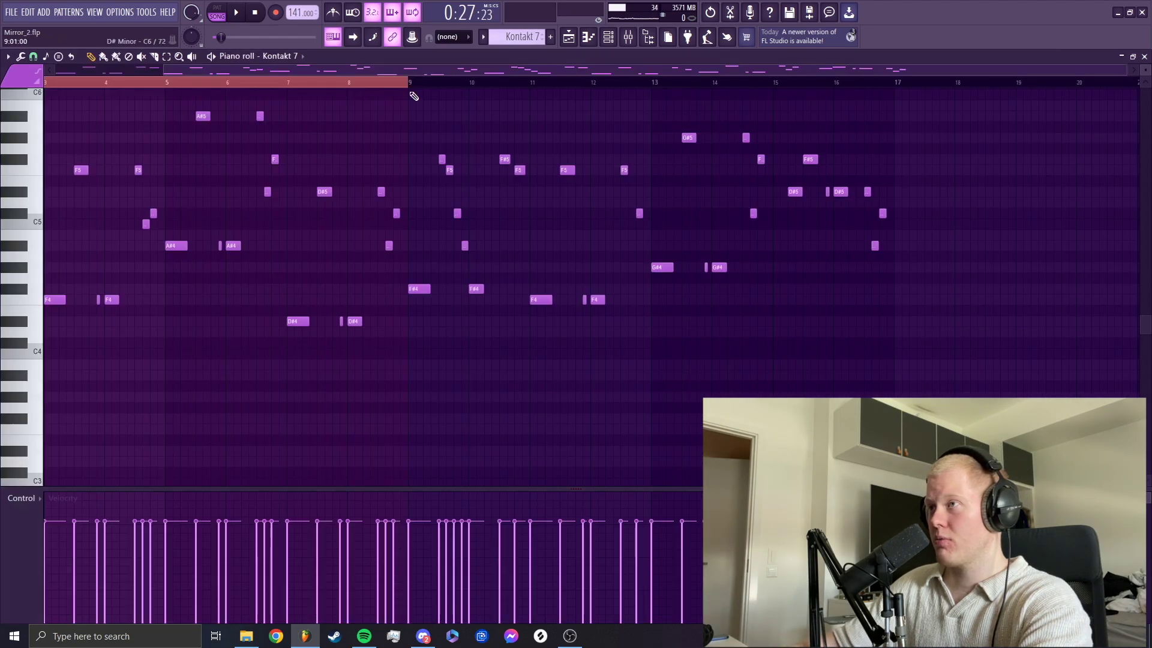
# Step: Play back the Kontakt 7 melody in the piano roll while checking the mixer levels, and stop playback
pyautogui.press('space')
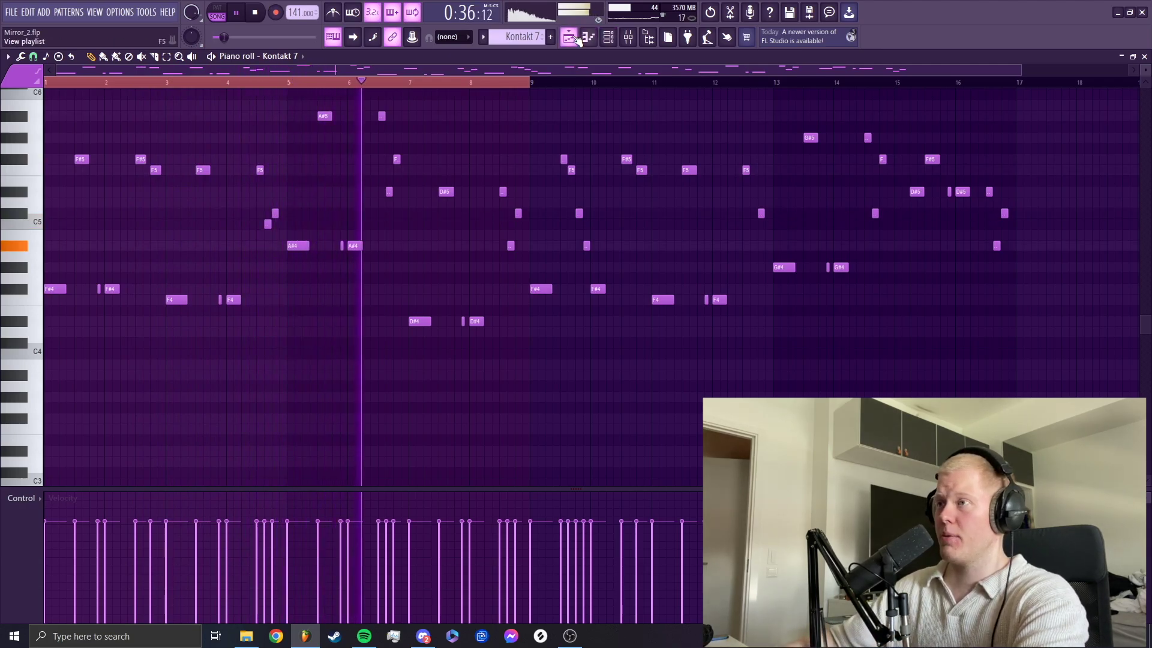
pyautogui.press('F9')
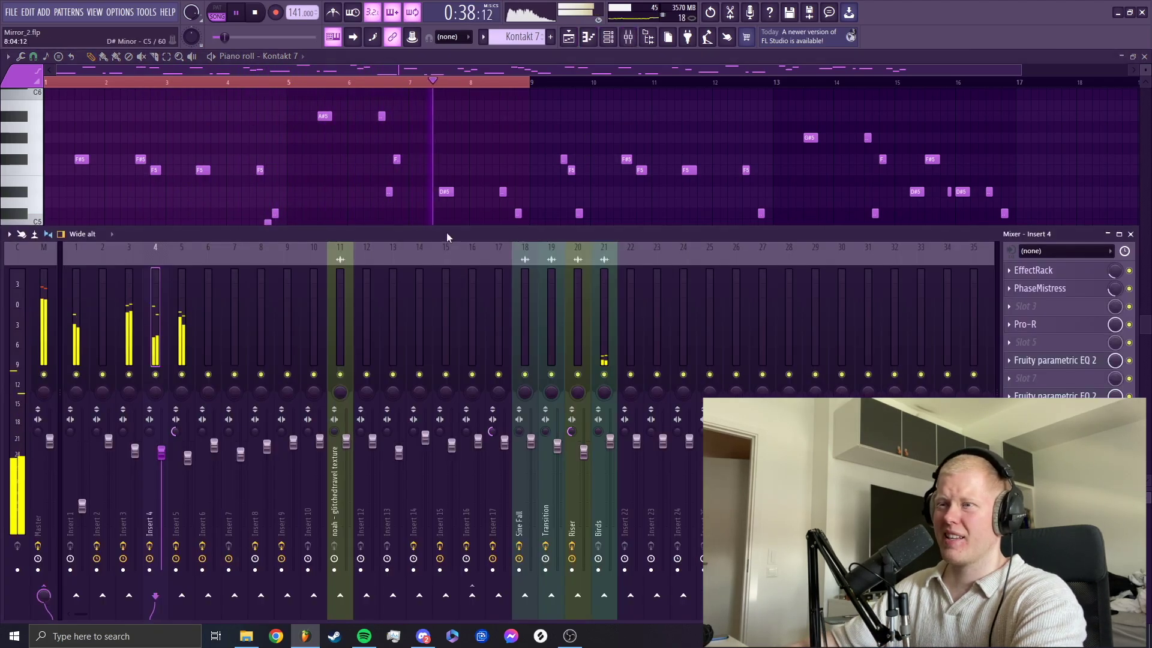
pyautogui.click(550, 69)
pyautogui.press('space')
pyautogui.moveTo(1018, 74); pyautogui.dragTo(825, 71)
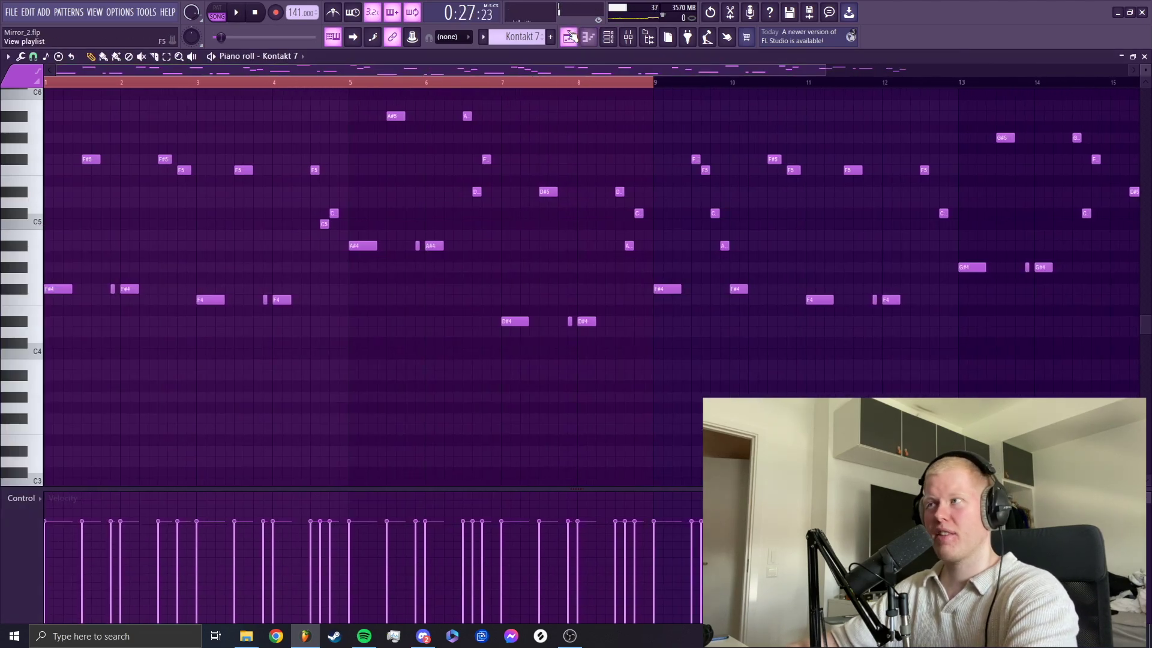
# Step: Return to the arrangement and look over mixer Insert 3 alongside the channel rack, closing the rack when done
pyautogui.click(570, 38)
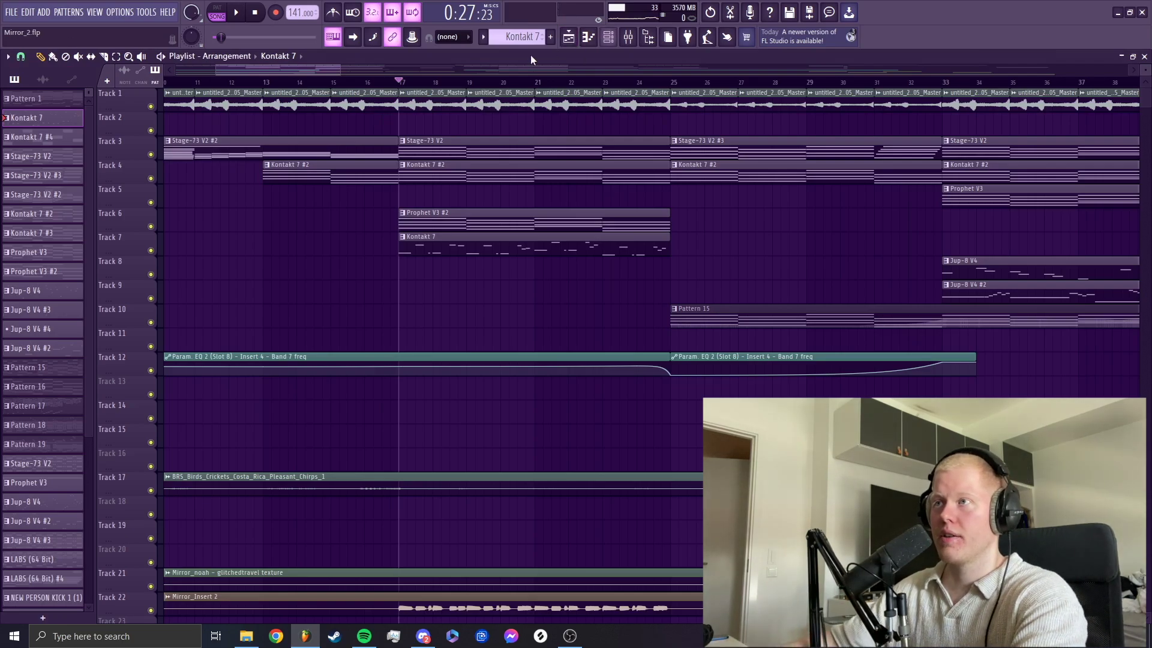
pyautogui.moveTo(312, 68); pyautogui.dragTo(541, 75)
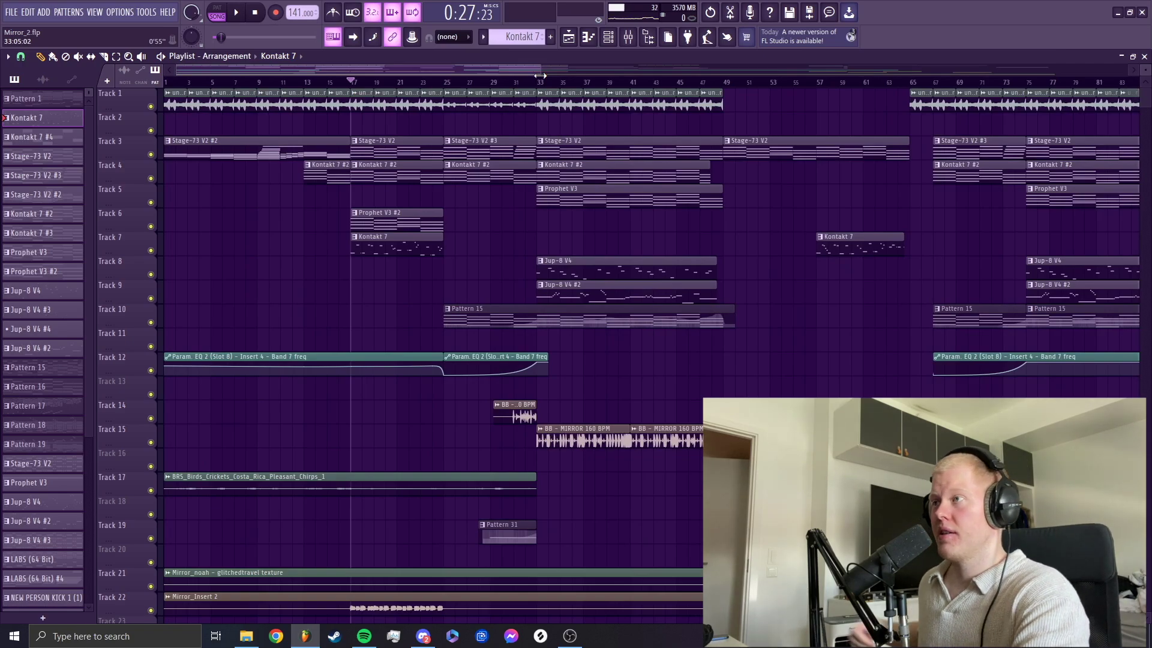
pyautogui.click(628, 36)
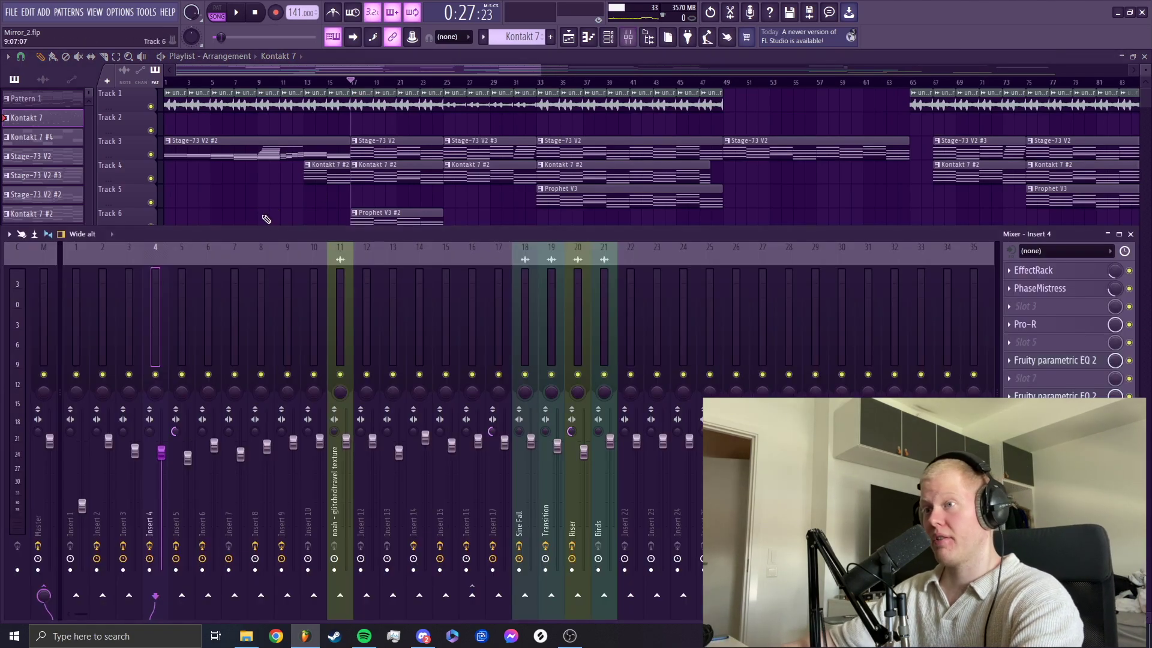
pyautogui.click(98, 311)
pyautogui.click(129, 312)
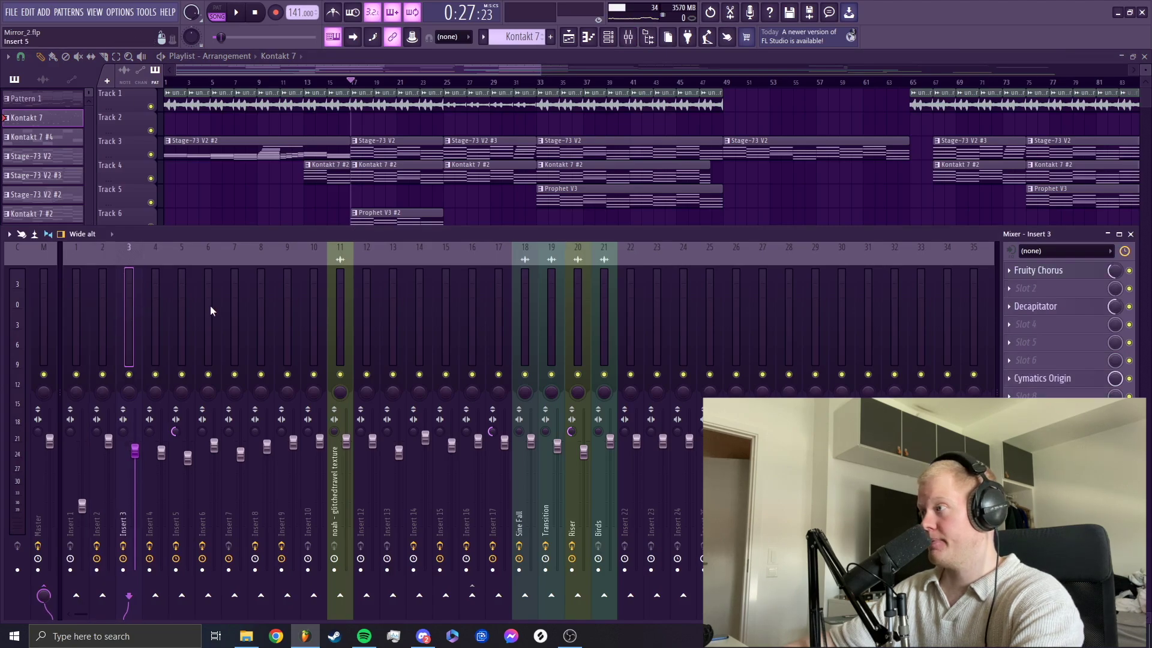
pyautogui.click(607, 37)
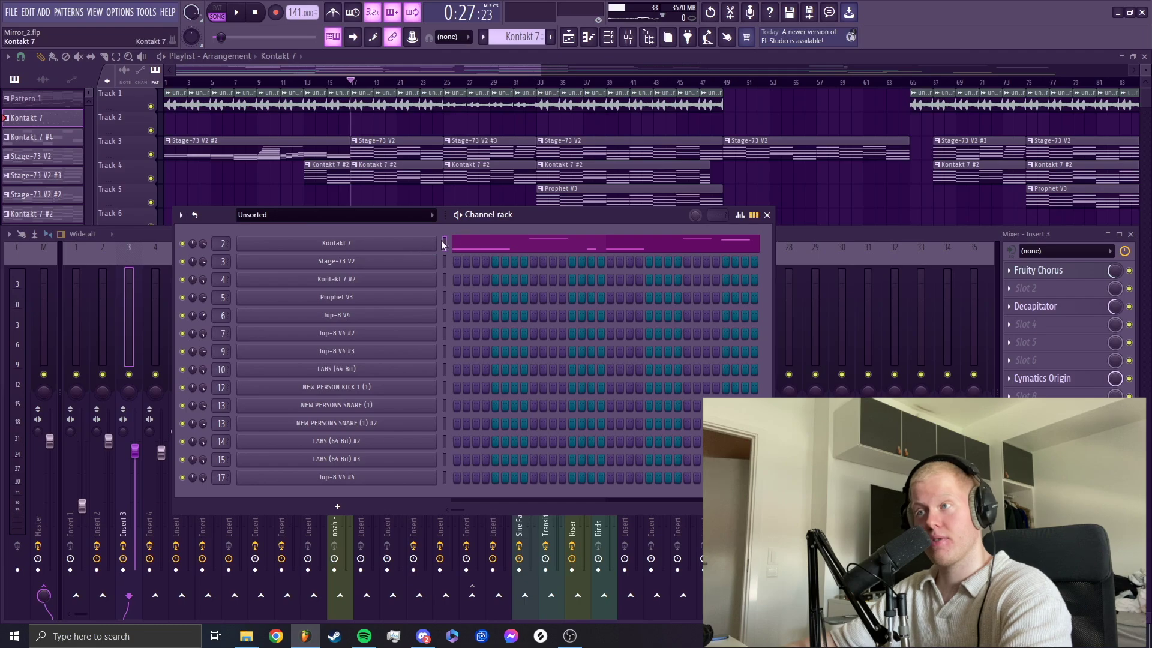
pyautogui.click(767, 215)
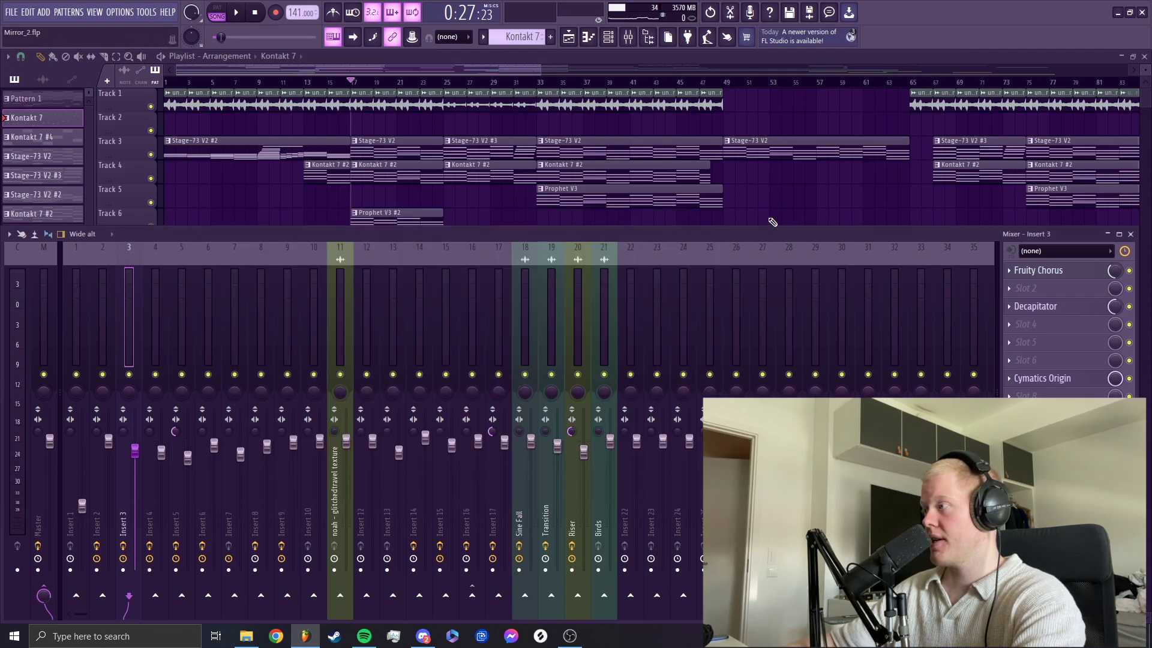
# Step: Inspect the Decapitator effect on mixer Insert 2 and close the plugin
pyautogui.click(103, 300)
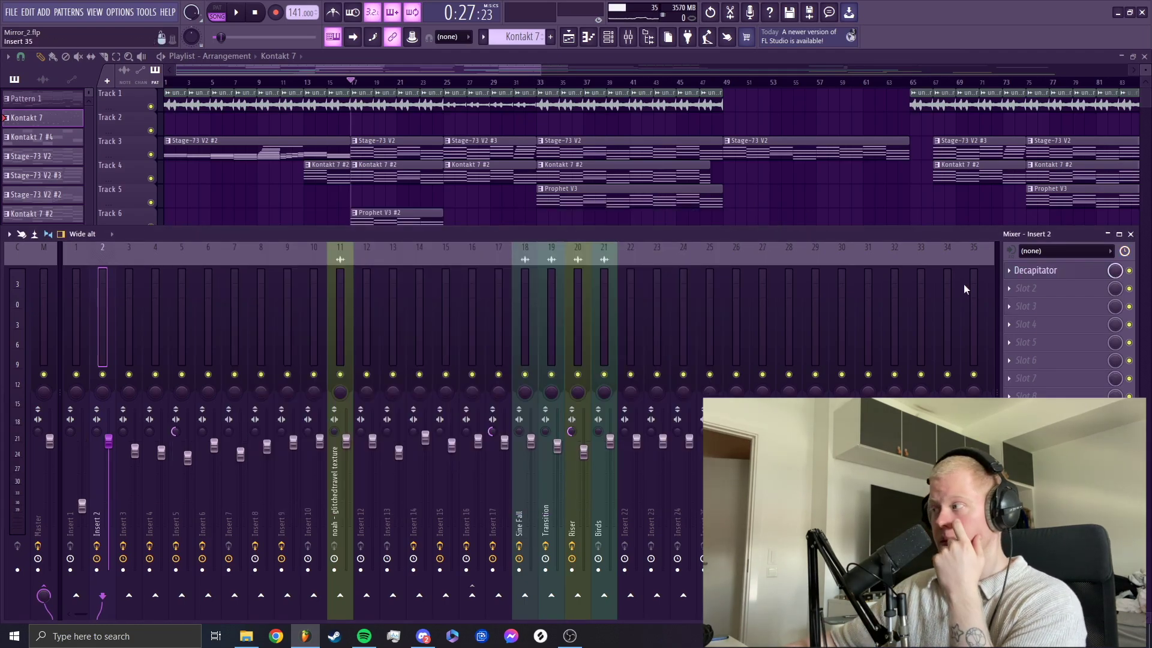
pyautogui.click(1035, 271)
pyautogui.moveTo(286, 156); pyautogui.dragTo(500, 163)
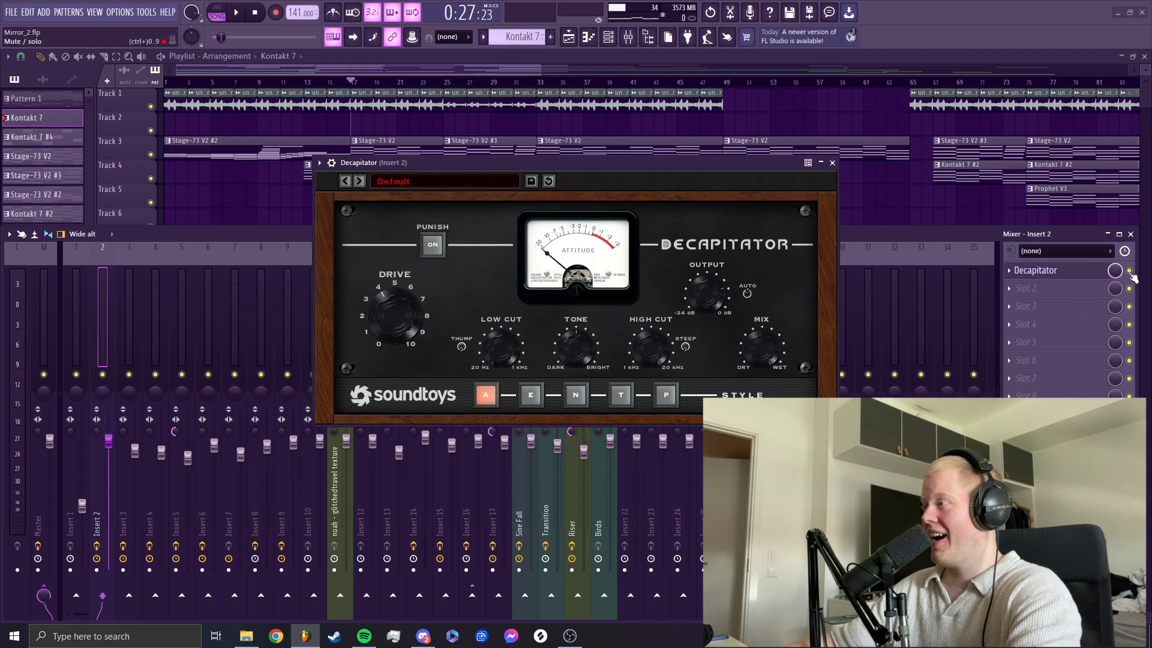
pyautogui.moveTo(743, 166); pyautogui.dragTo(761, 160)
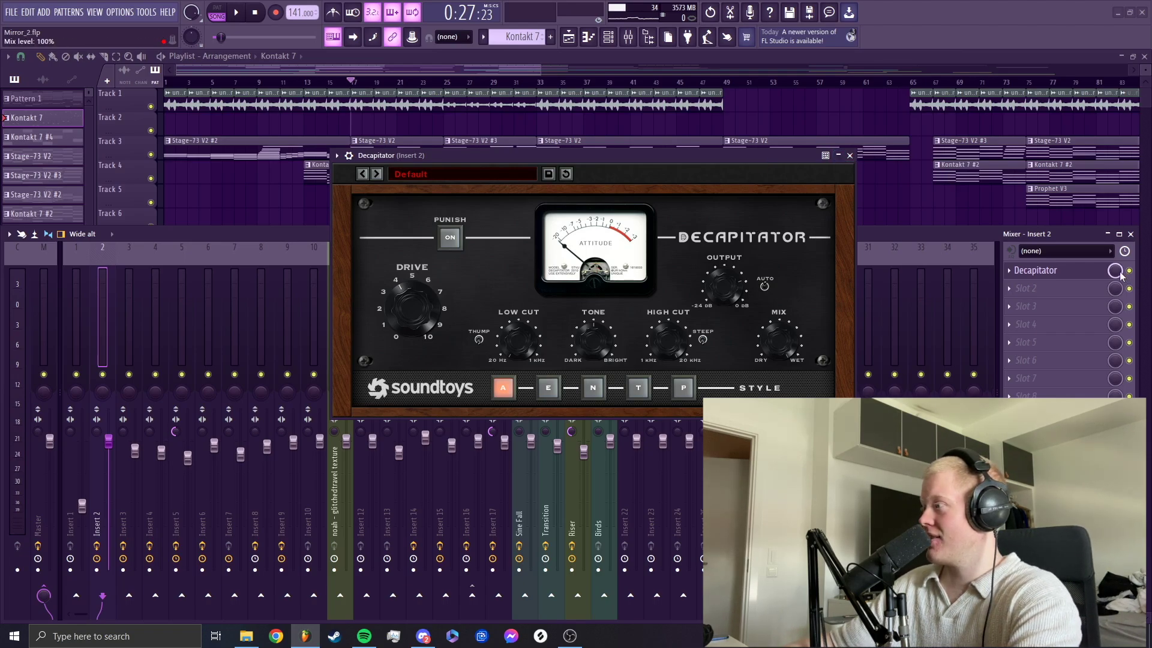
pyautogui.click(849, 156)
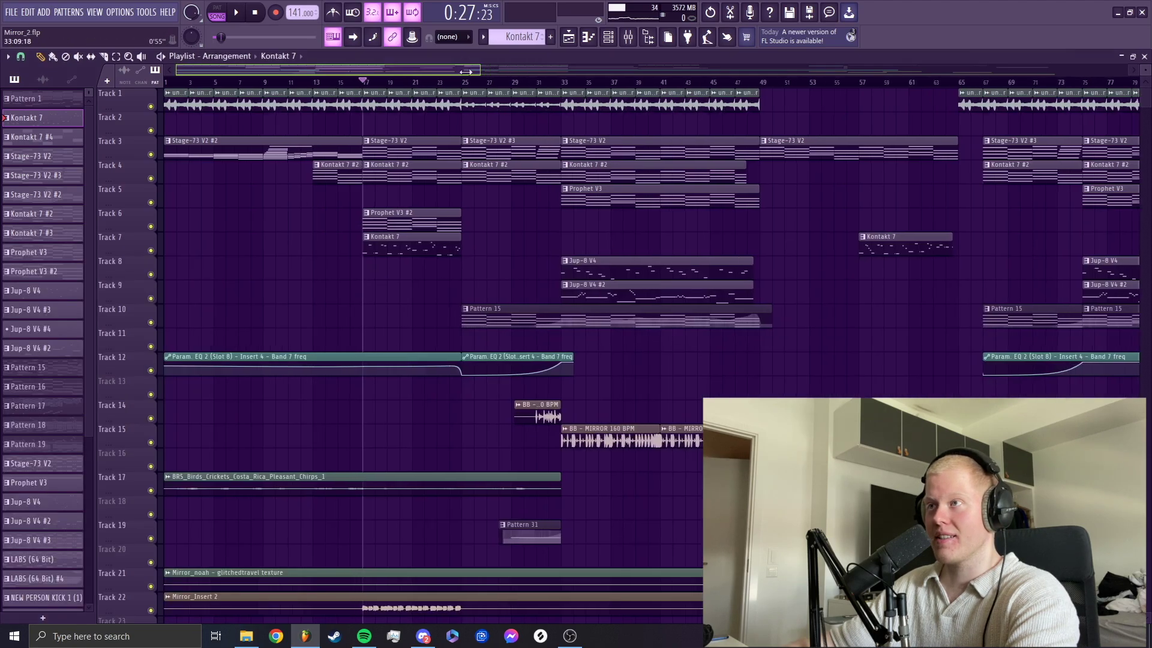
# Step: Look over the arrangement's opening sections and browse the mixer effect chains between Insert 3 and Birds
pyautogui.press('F9')
pyautogui.moveTo(539, 71); pyautogui.dragTo(442, 73)
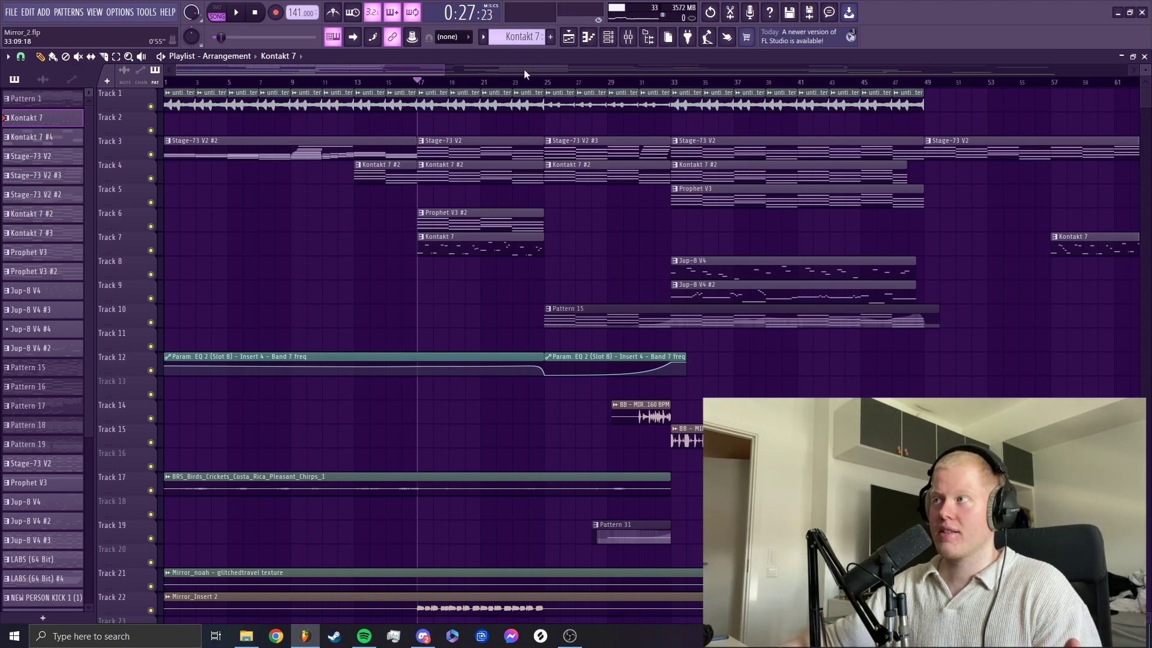
pyautogui.click(627, 37)
pyautogui.click(130, 309)
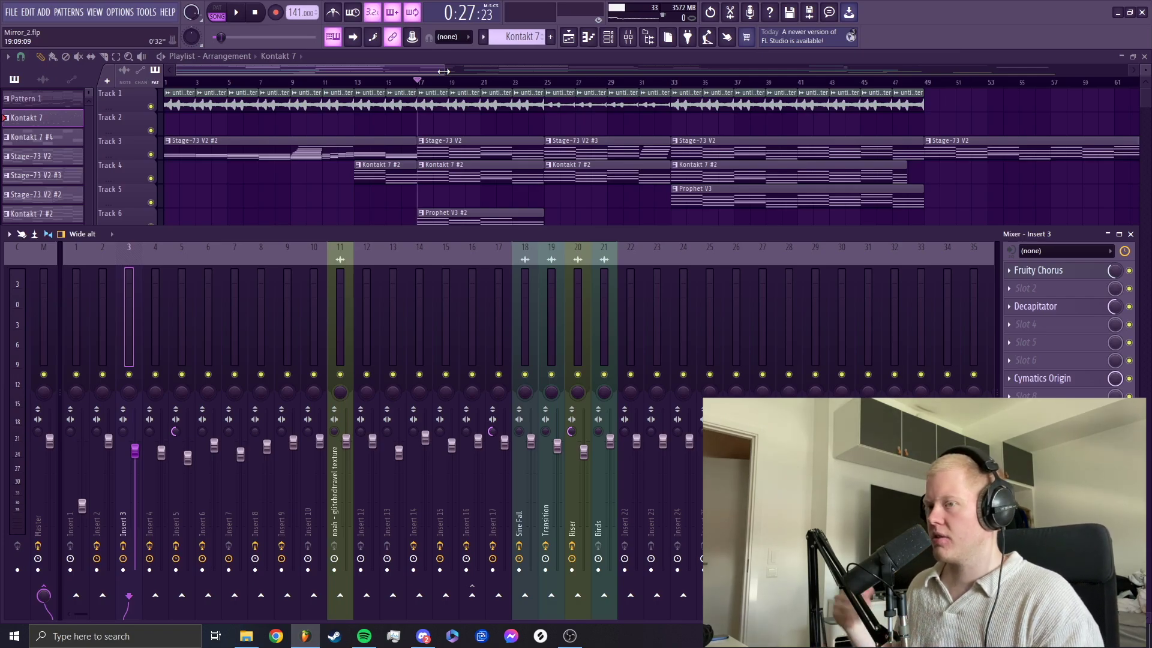
pyautogui.moveTo(156, 310); pyautogui.dragTo(603, 311)
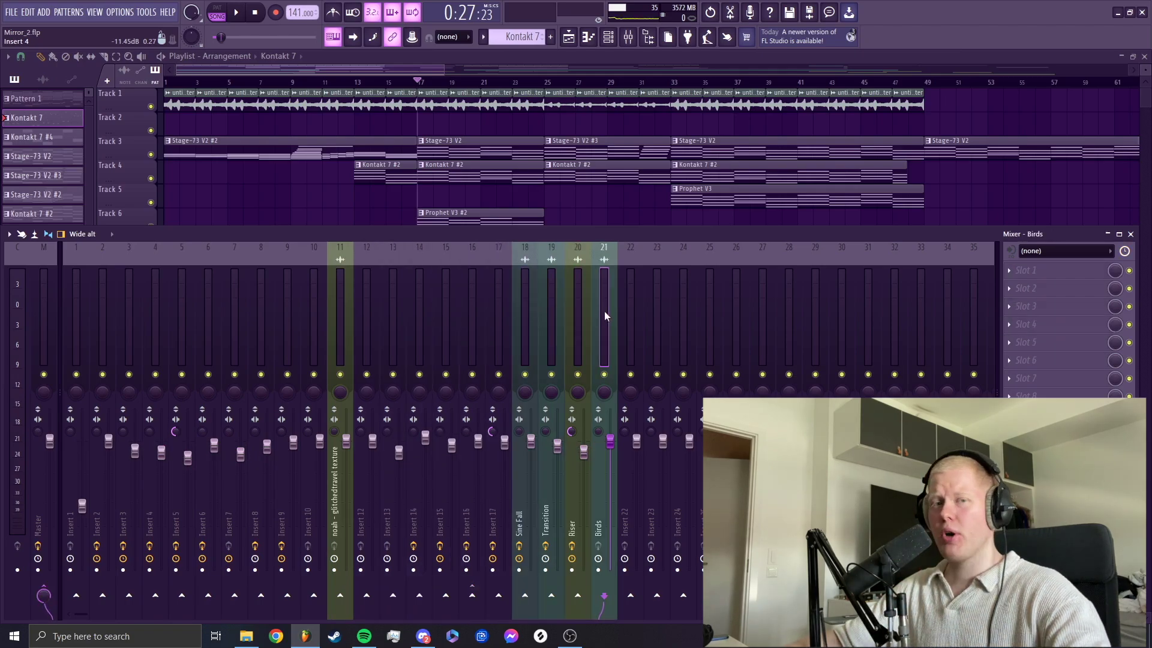
pyautogui.moveTo(604, 311); pyautogui.dragTo(124, 308)
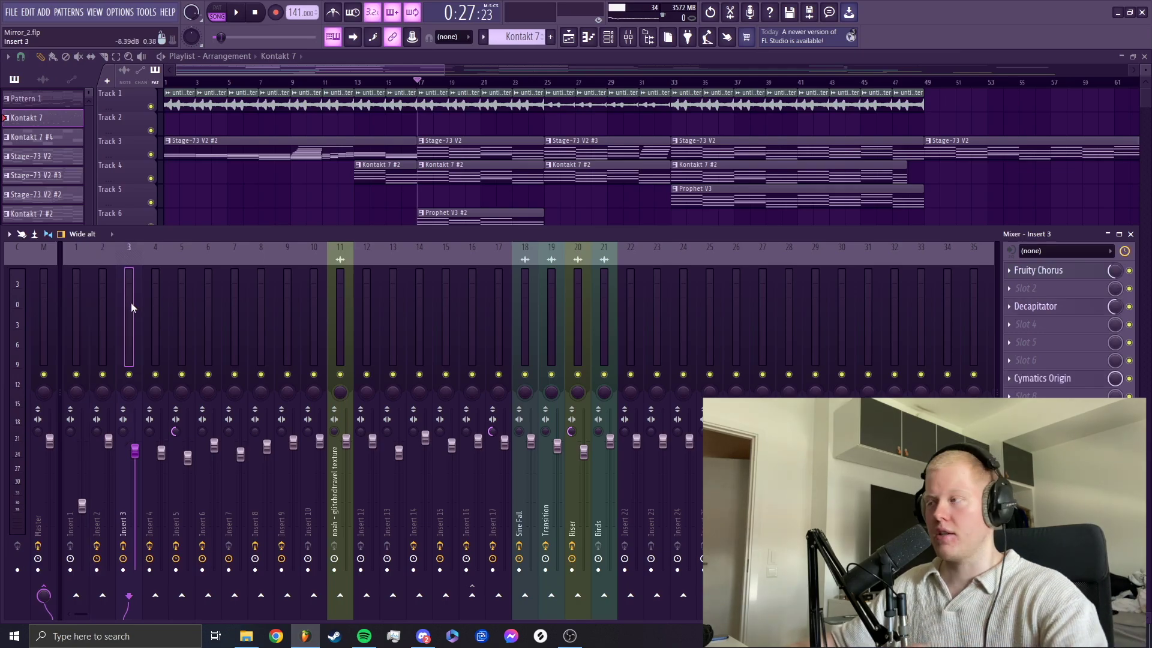
# Step: Bring up the Kontakt 7 piano roll, inspect the Fruity Chorus and Decapitator effects on Insert 3, and close both plugins
pyautogui.click(587, 37)
pyautogui.click(609, 38)
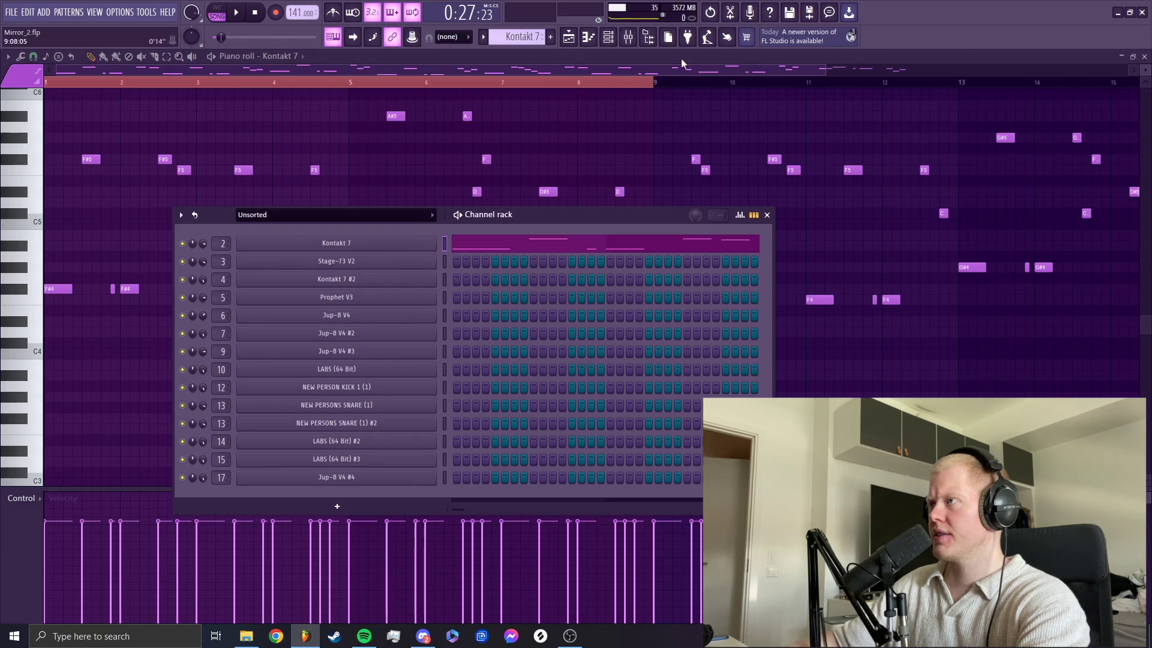
pyautogui.press('F9')
pyautogui.click(1043, 270)
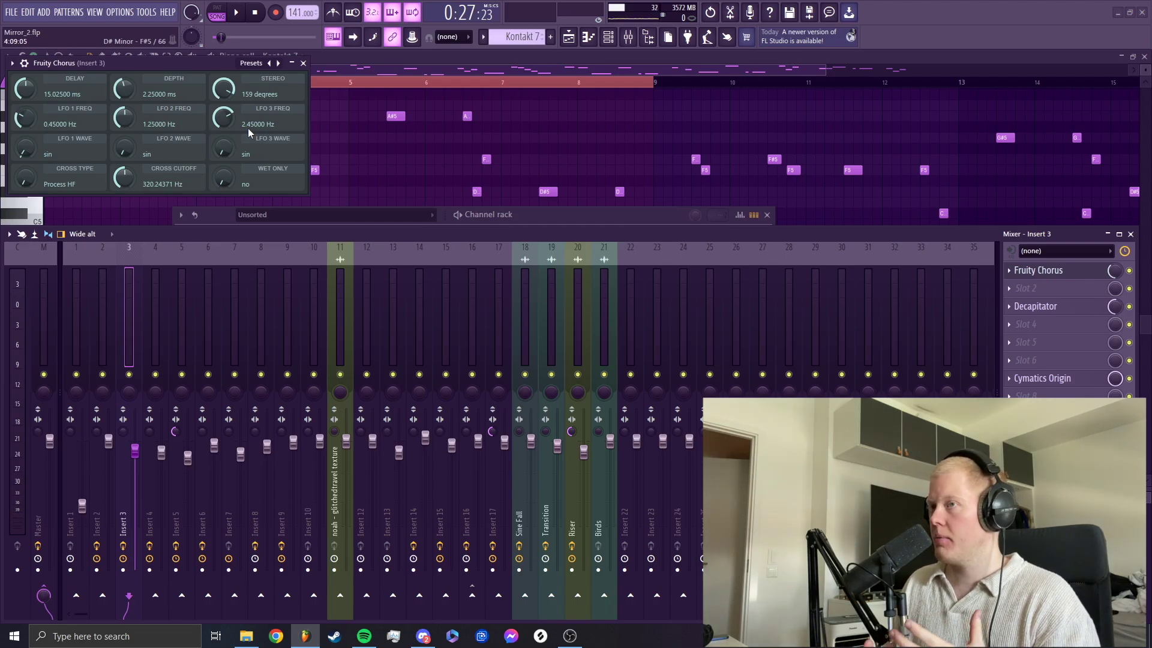
pyautogui.click(1059, 306)
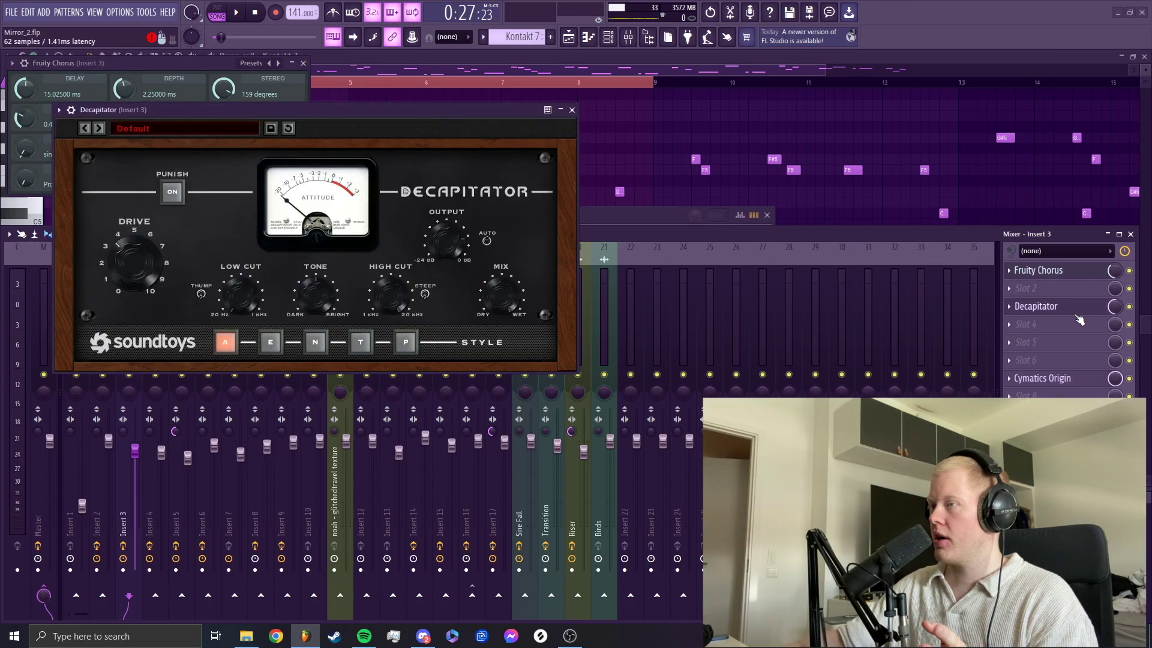
pyautogui.click(571, 109)
pyautogui.press('Escape')
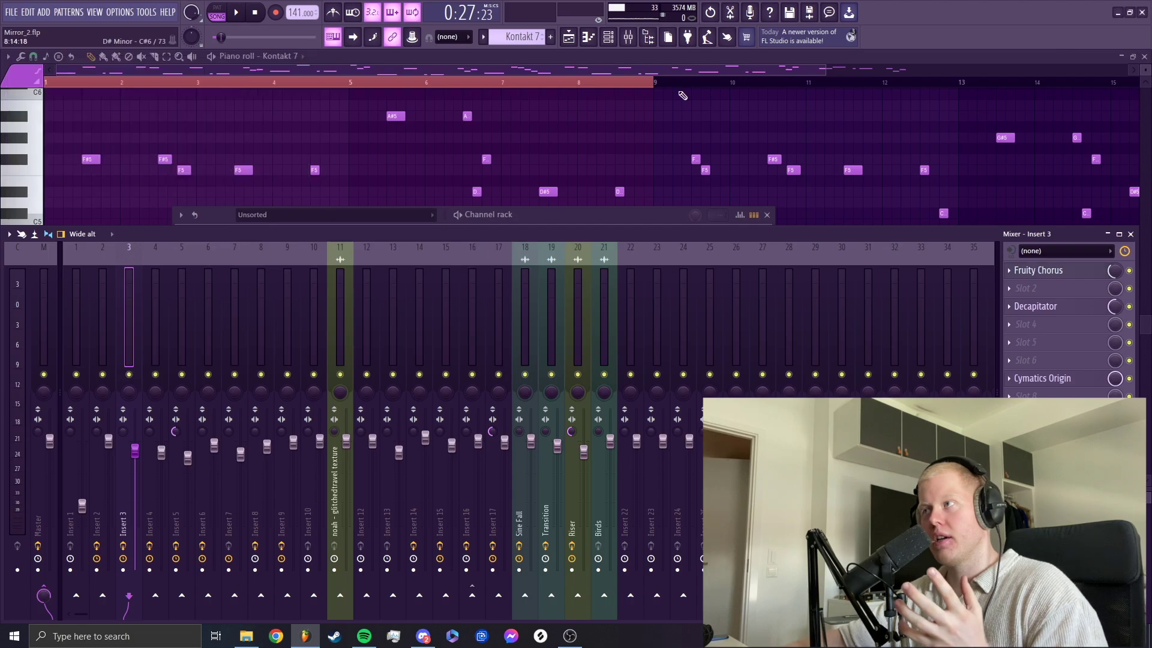
# Step: Review the first eight bars of the Kontakt 7 melody, and inspect Cymatics Origin on Insert 3 before closing it
pyautogui.moveTo(825, 68); pyautogui.dragTo(481, 74)
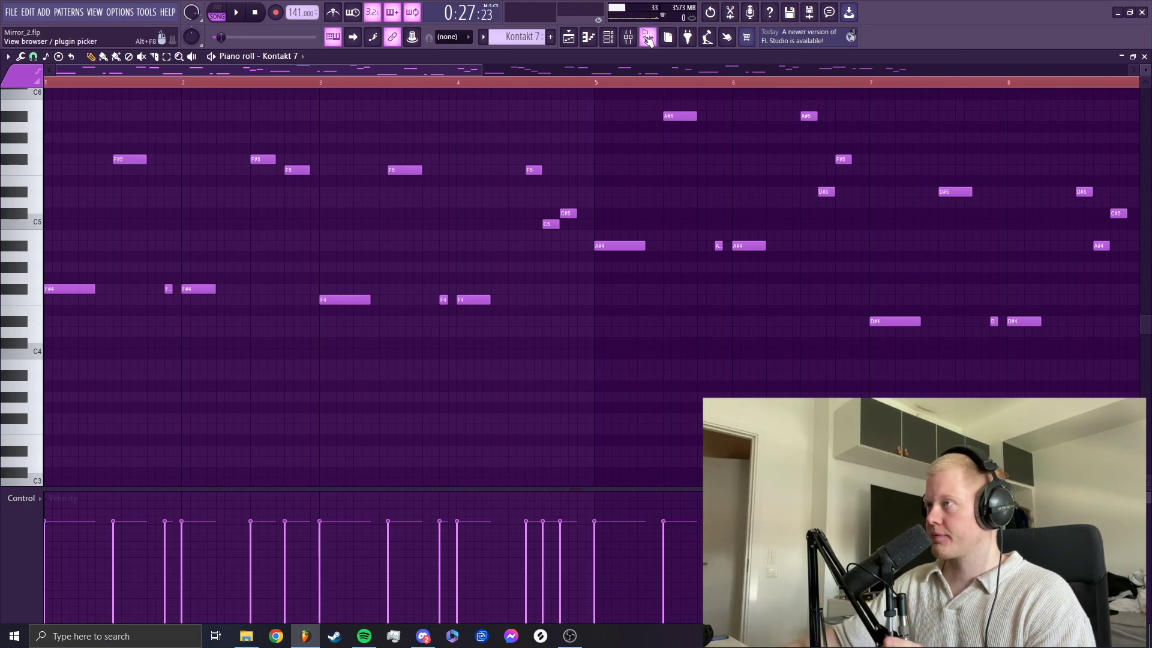
pyautogui.click(629, 38)
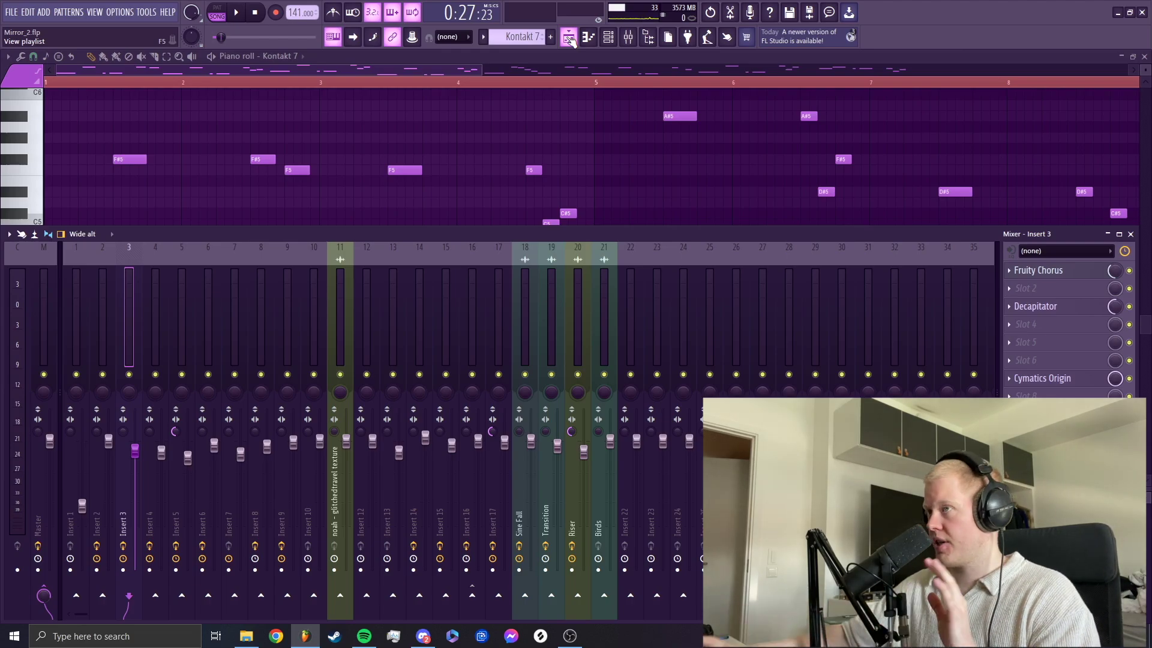
pyautogui.click(1042, 378)
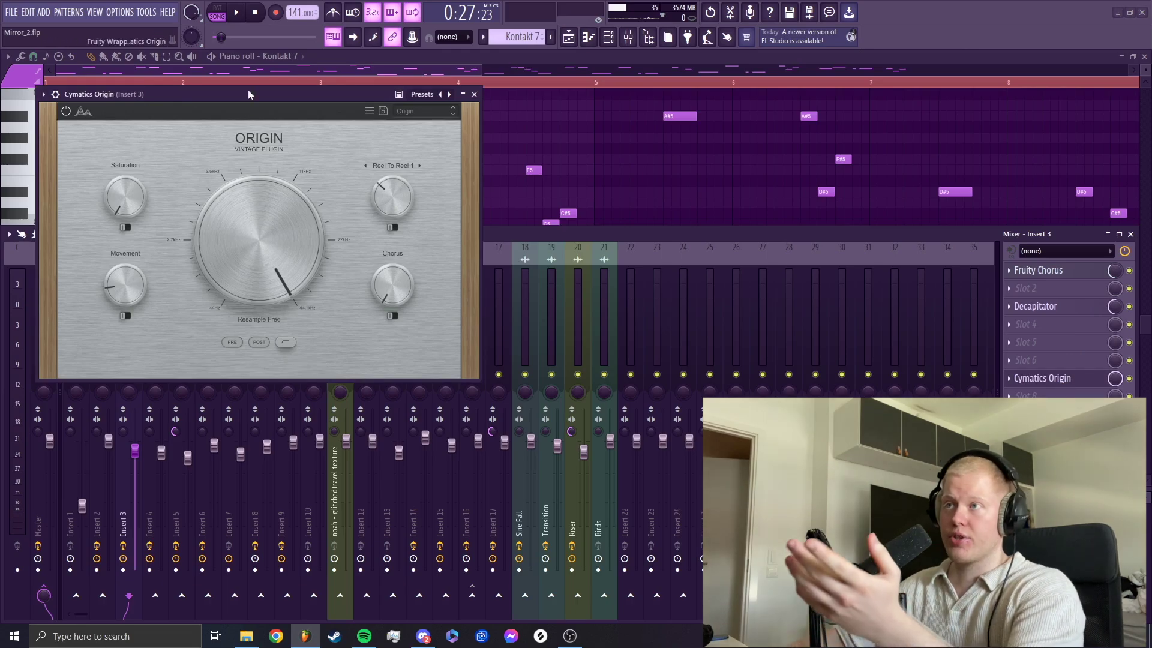
pyautogui.moveTo(252, 94); pyautogui.dragTo(405, 96)
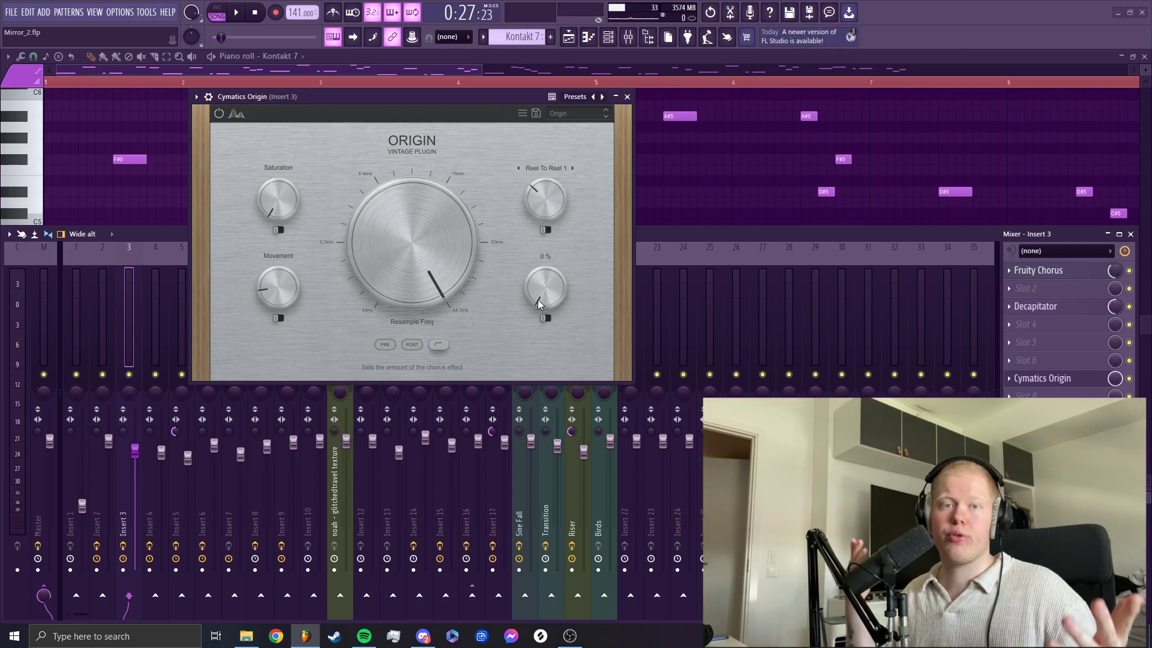
pyautogui.click(627, 97)
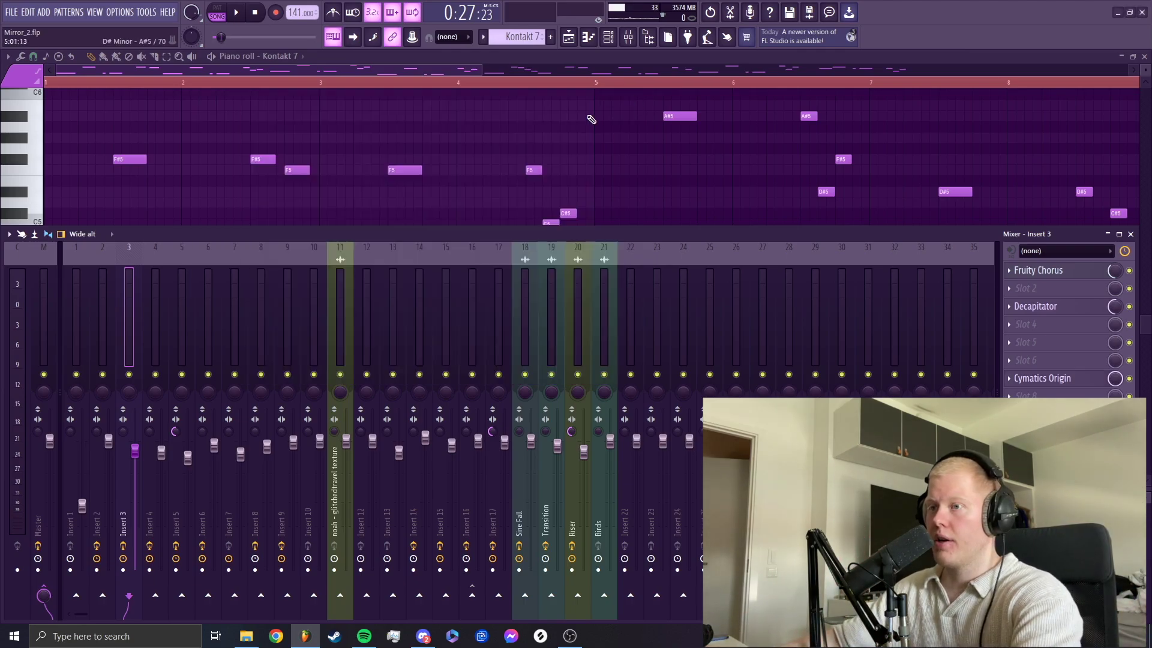
# Step: Select mixer Insert 4 and briefly check the Kontakt 7 #2 instrument in the channel rack, closing its window
pyautogui.click(158, 300)
pyautogui.press('F6')
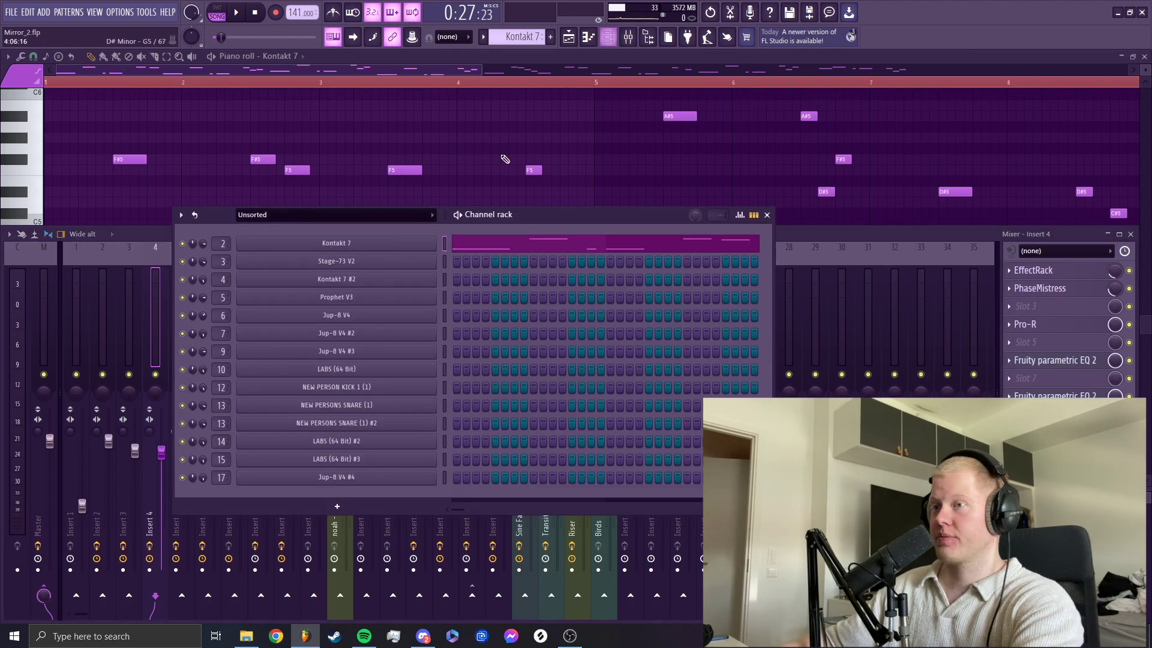
pyautogui.click(426, 286)
pyautogui.click(745, 61)
pyautogui.press('F6')
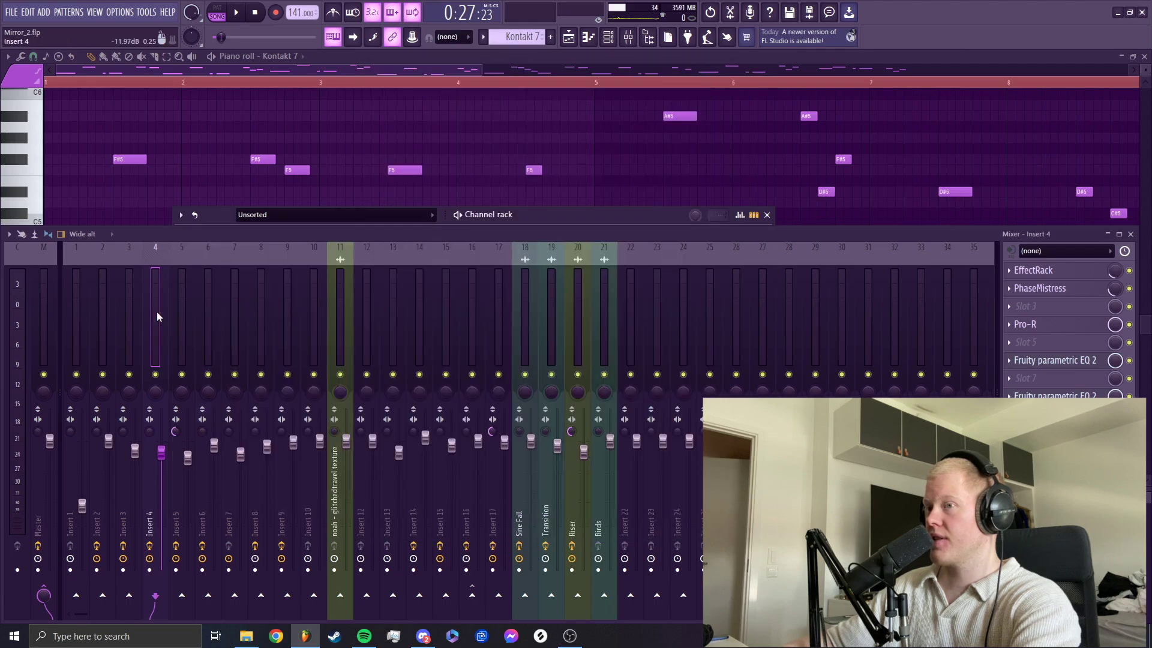
# Step: Examine the EffectRack on Insert 4, covering the Devil-Loc, Decapitator and EchoBoy modules of the Thick Transmitter preset
pyautogui.click(1054, 275)
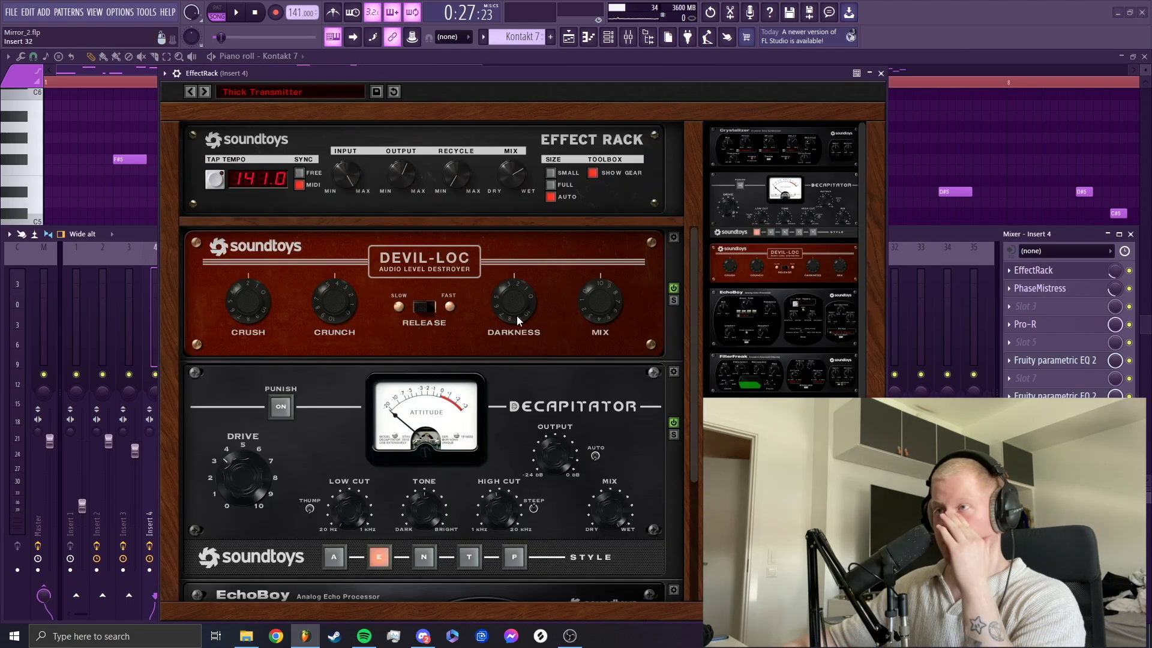
pyautogui.scroll(-1, 516, 315)
pyautogui.scroll(-2, 516, 316)
pyautogui.scroll(3, 520, 316)
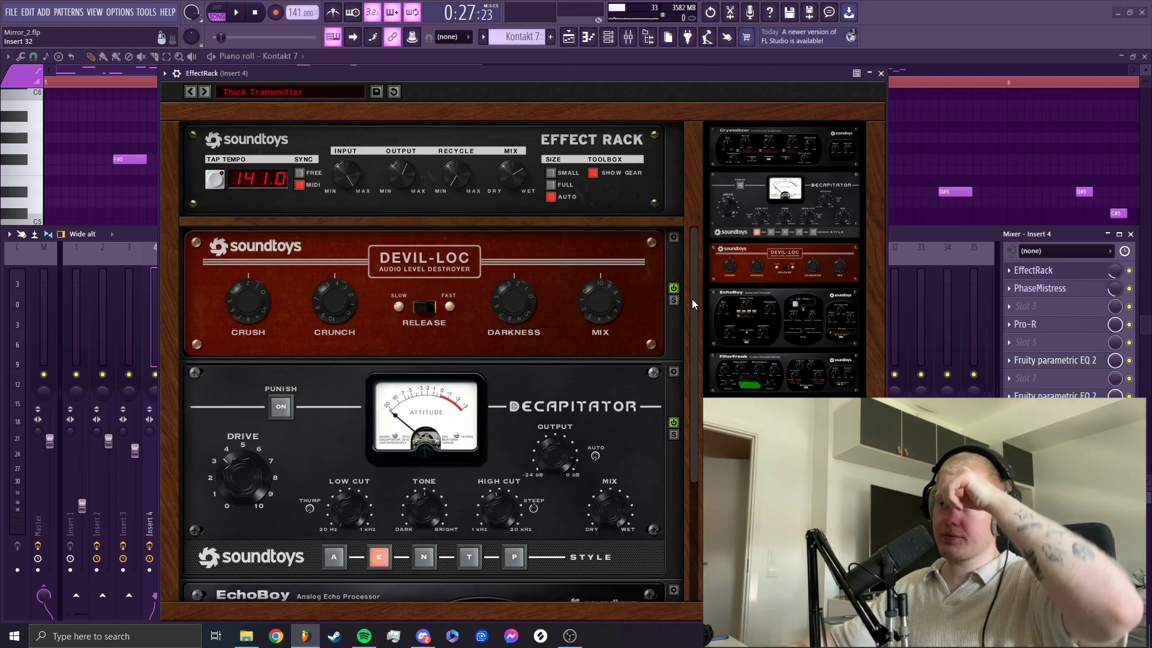
pyautogui.moveTo(692, 298); pyautogui.dragTo(680, 331)
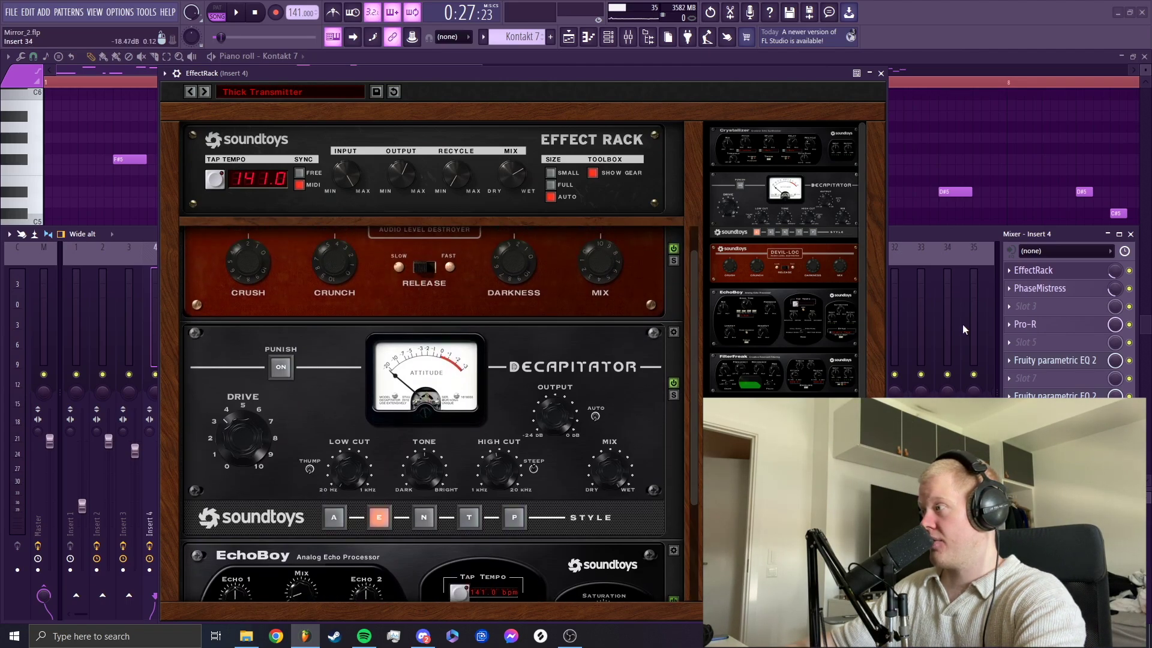
pyautogui.moveTo(695, 374); pyautogui.dragTo(696, 331)
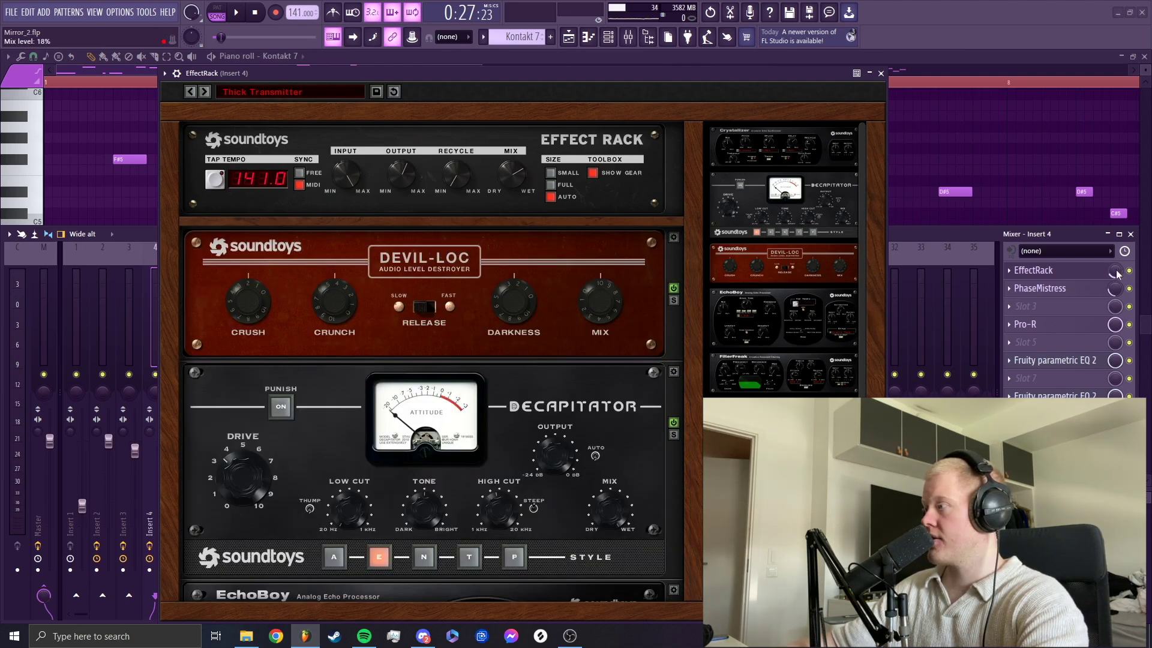
pyautogui.moveTo(691, 253); pyautogui.dragTo(674, 388)
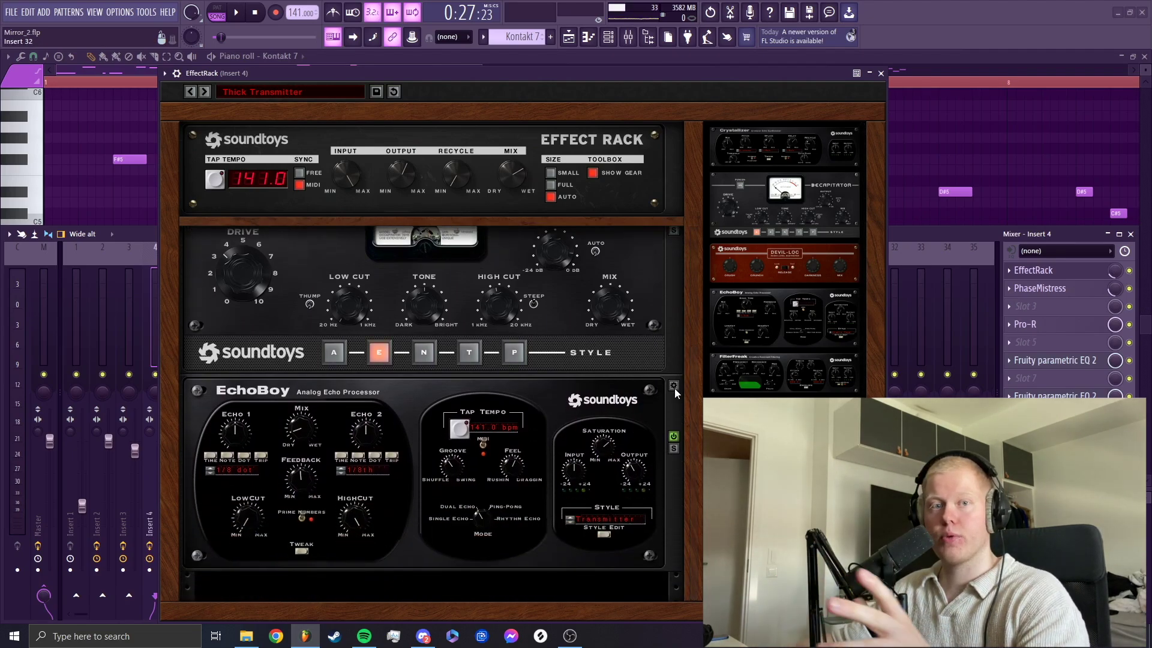
pyautogui.scroll(4, 674, 387)
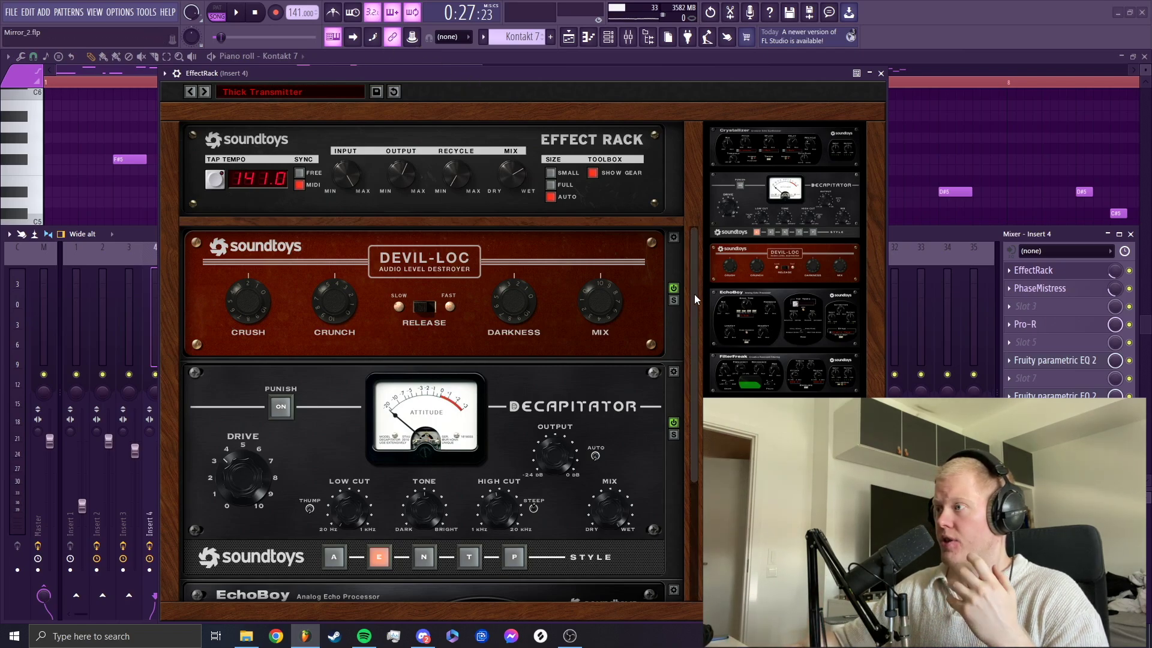
pyautogui.moveTo(691, 296)
pyautogui.mouseDown()
pyautogui.moveTo(690, 433)
pyautogui.moveTo(696, 308)
pyautogui.mouseUp()
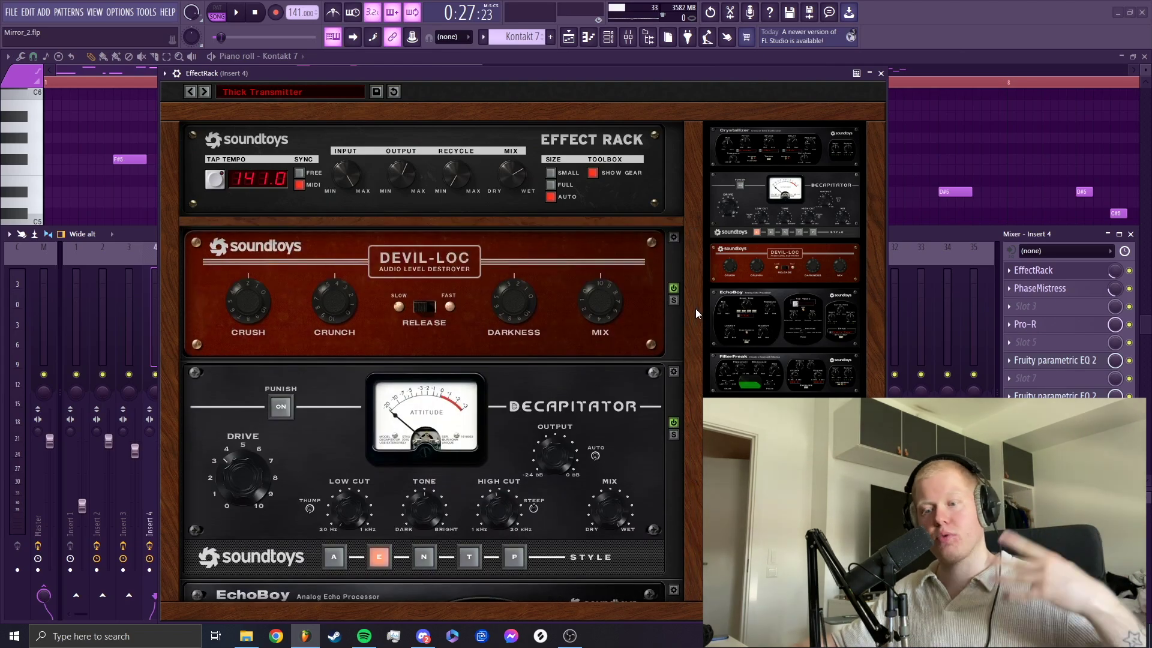
# Step: Close the EffectRack on Insert 4, and examine the PhaseMistress effect along with its 01 Slow Sweeps preset list
pyautogui.click(881, 73)
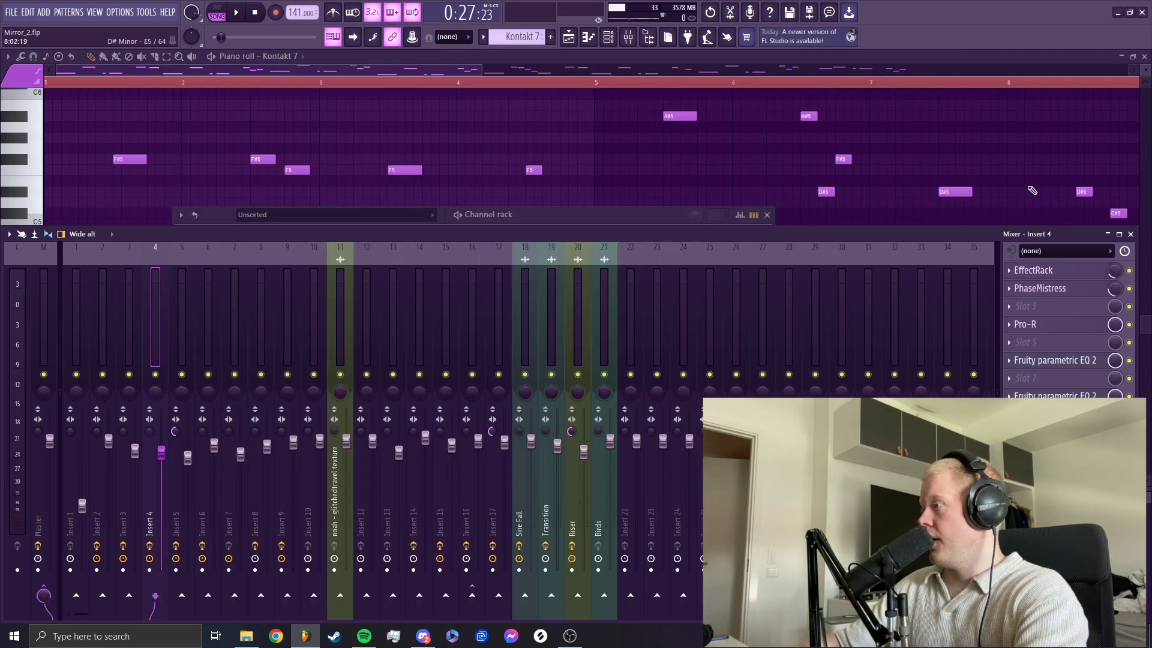
pyautogui.click(1039, 288)
pyautogui.moveTo(316, 107)
pyautogui.mouseDown()
pyautogui.moveTo(394, 106)
pyautogui.moveTo(307, 92)
pyautogui.mouseUp()
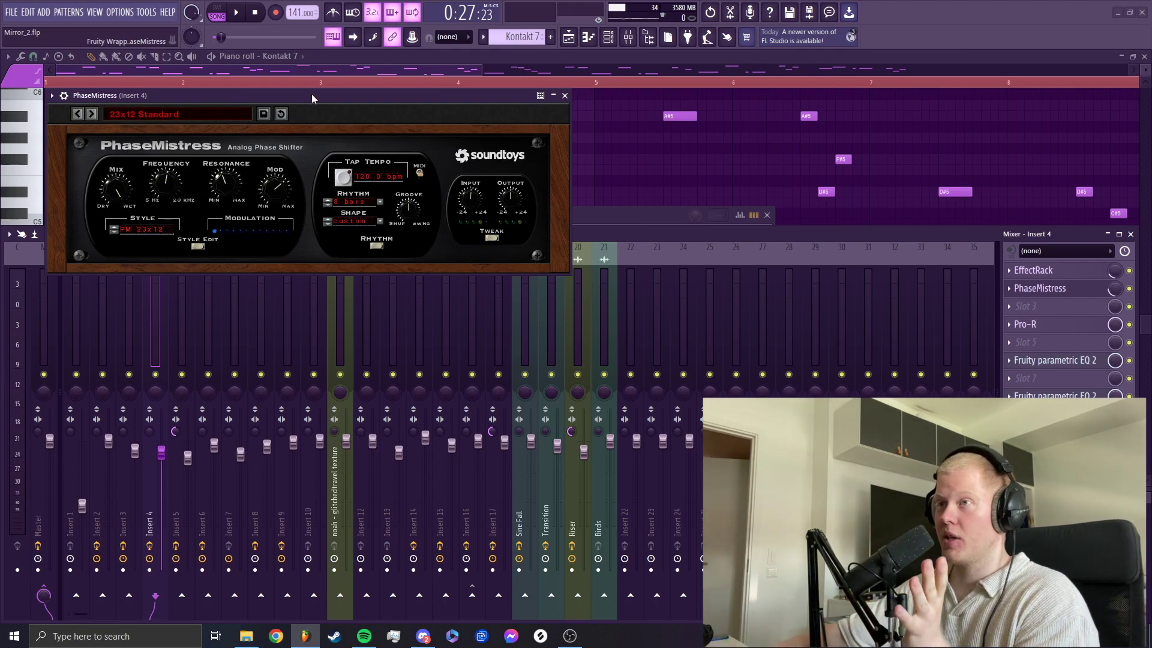
pyautogui.moveTo(190, 97); pyautogui.dragTo(259, 97)
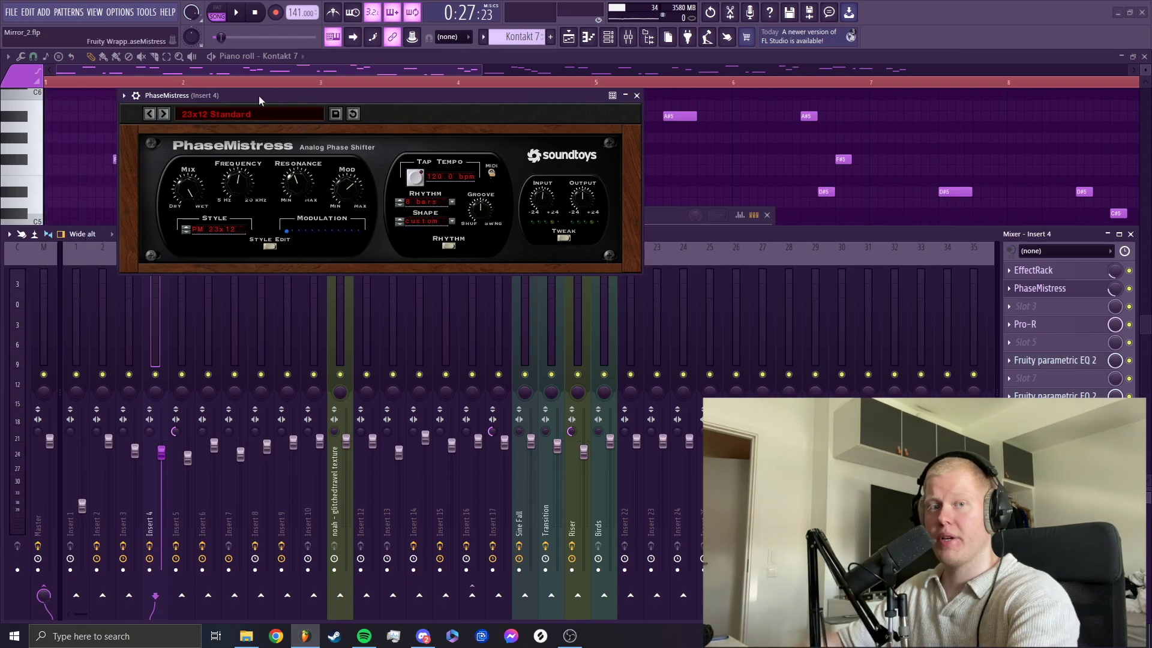
pyautogui.click(242, 113)
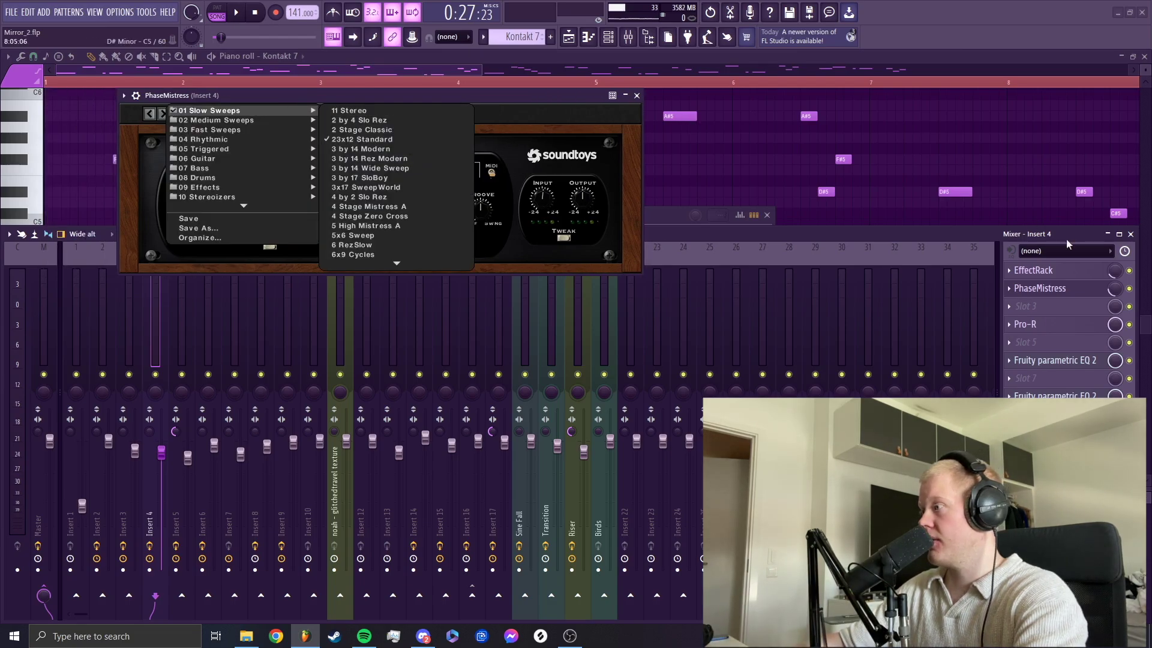
# Step: Inspect the Pro-R reverb on Insert 4, including its stereo width and decay curve, and close it
pyautogui.click(1070, 330)
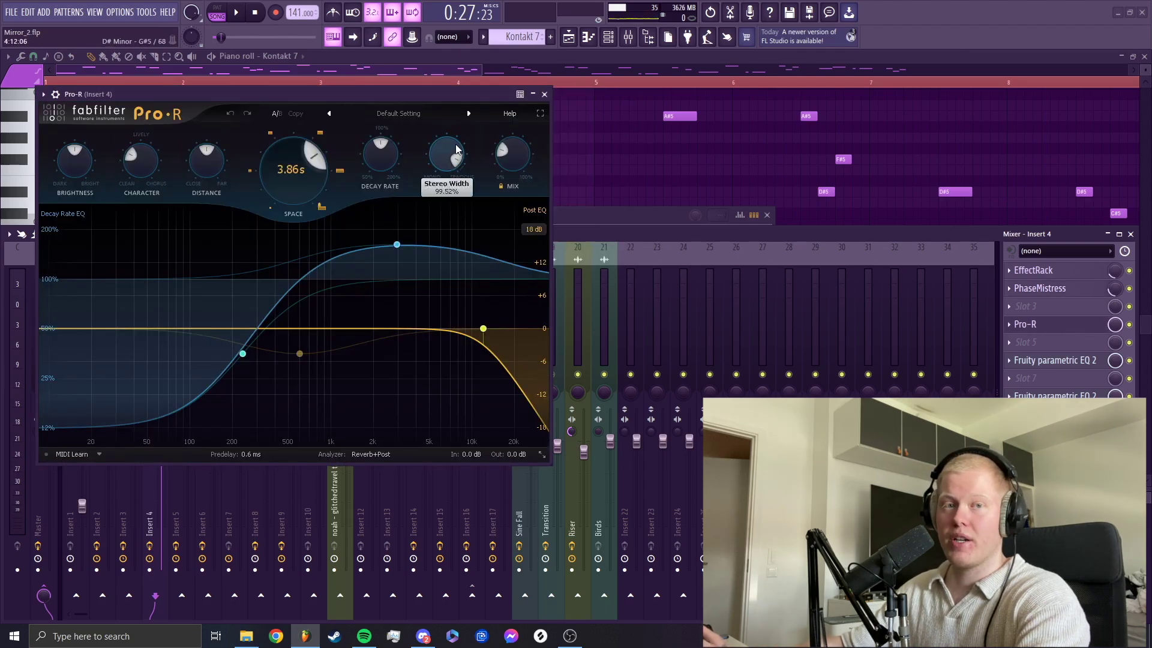
pyautogui.moveTo(457, 149)
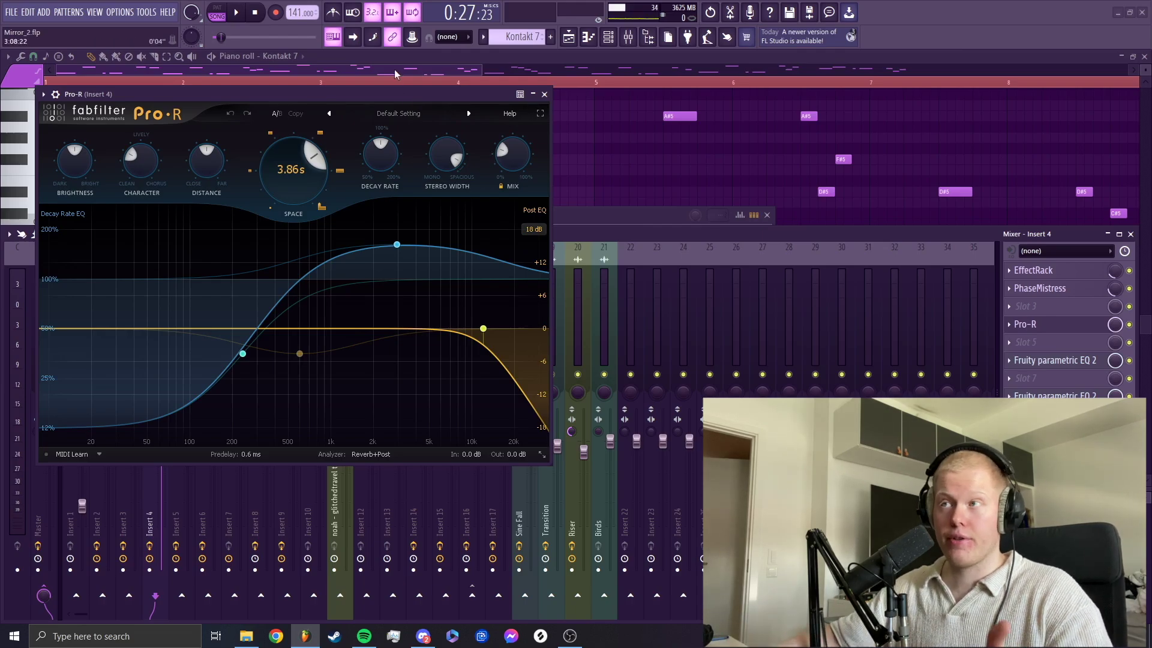
pyautogui.click(544, 94)
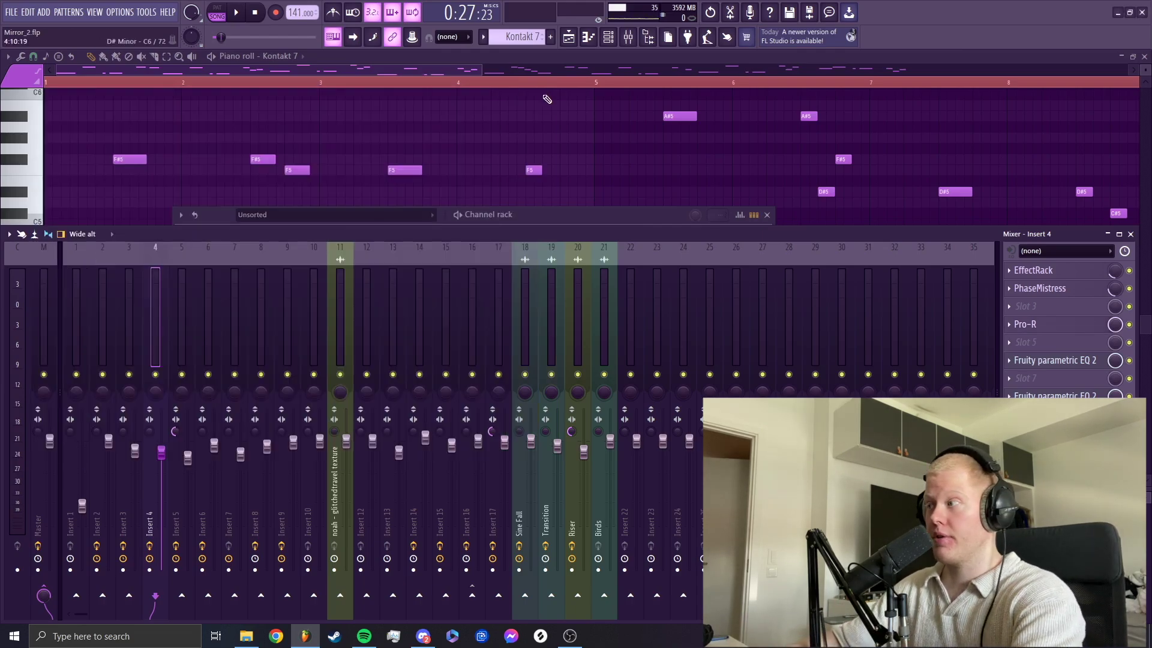
# Step: Bring up both Fruity parametric EQ 2 effects on Insert 4 to review their curves, and close both windows
pyautogui.click(1056, 360)
pyautogui.click(1056, 395)
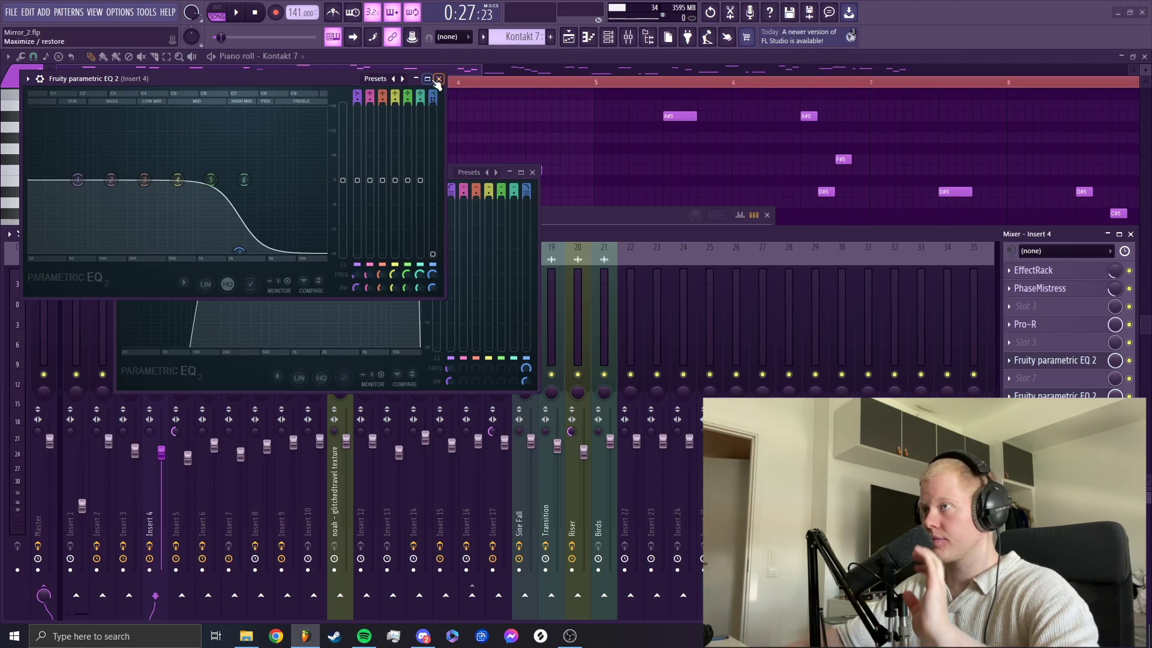
pyautogui.click(439, 80)
pyautogui.click(532, 173)
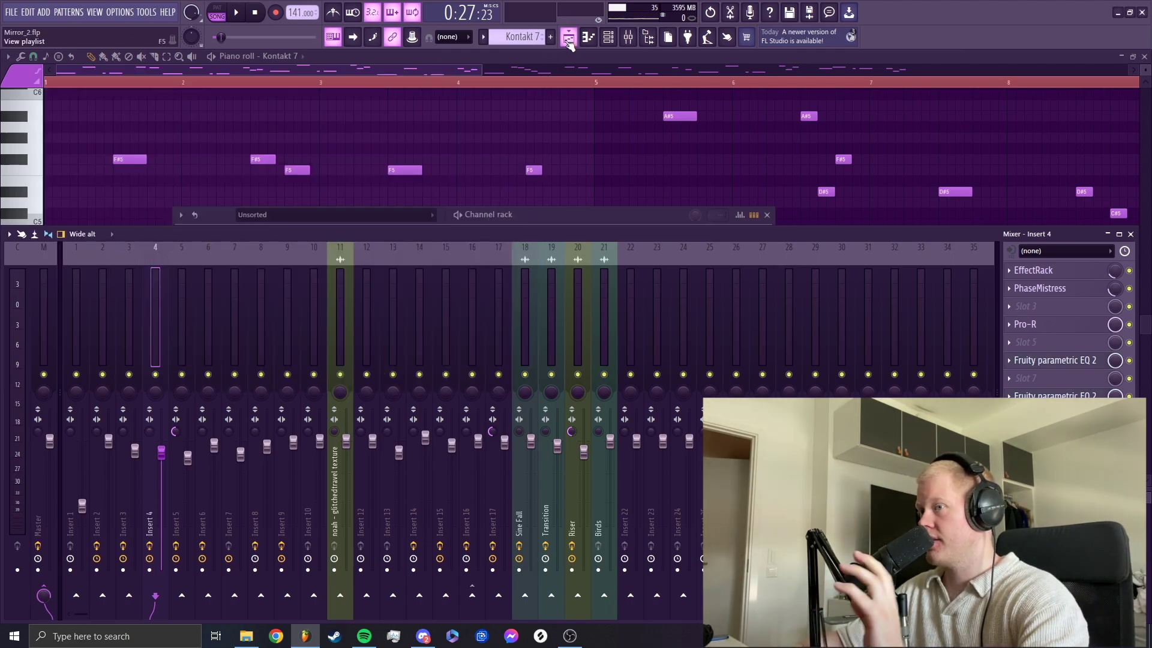
# Step: Select mixer Insert 5, make the Prophet V3 #2 playlist clip the active pattern, and show the channel rack
pyautogui.click(179, 323)
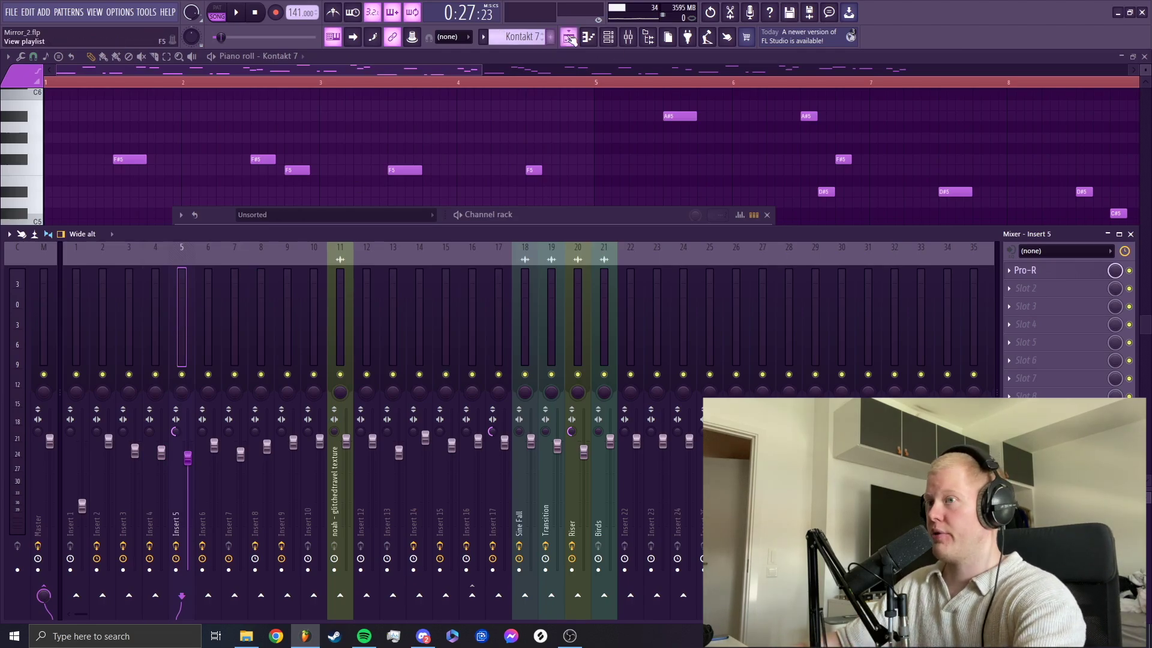
pyautogui.click(607, 37)
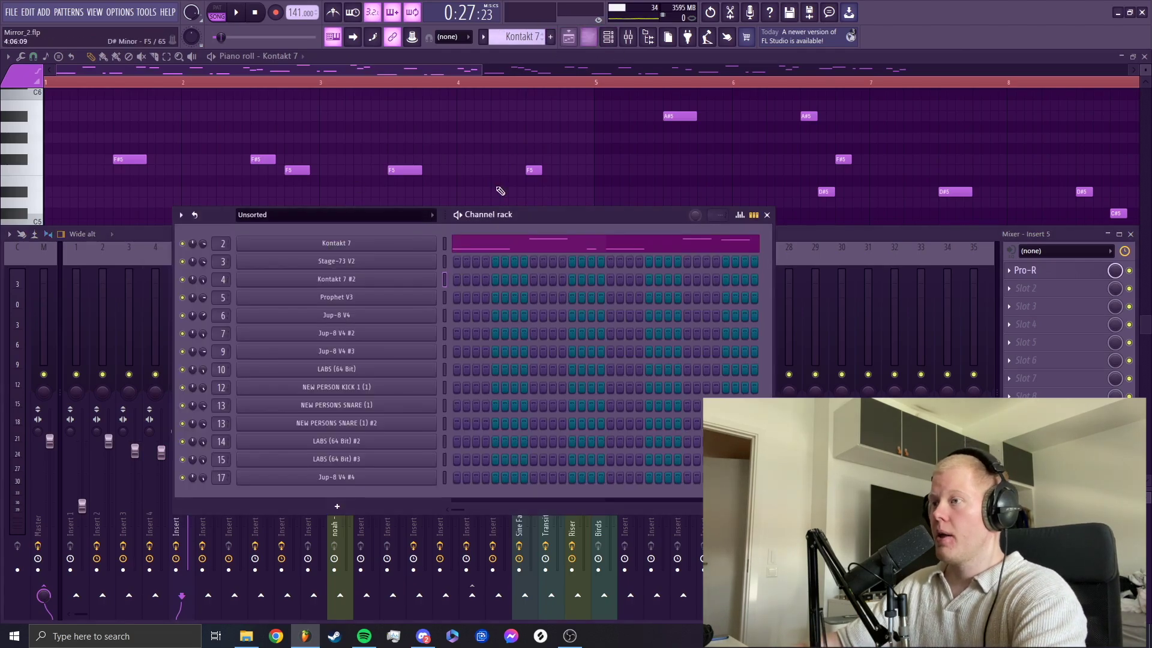
pyautogui.click(568, 37)
pyautogui.scroll(4, 456, 237)
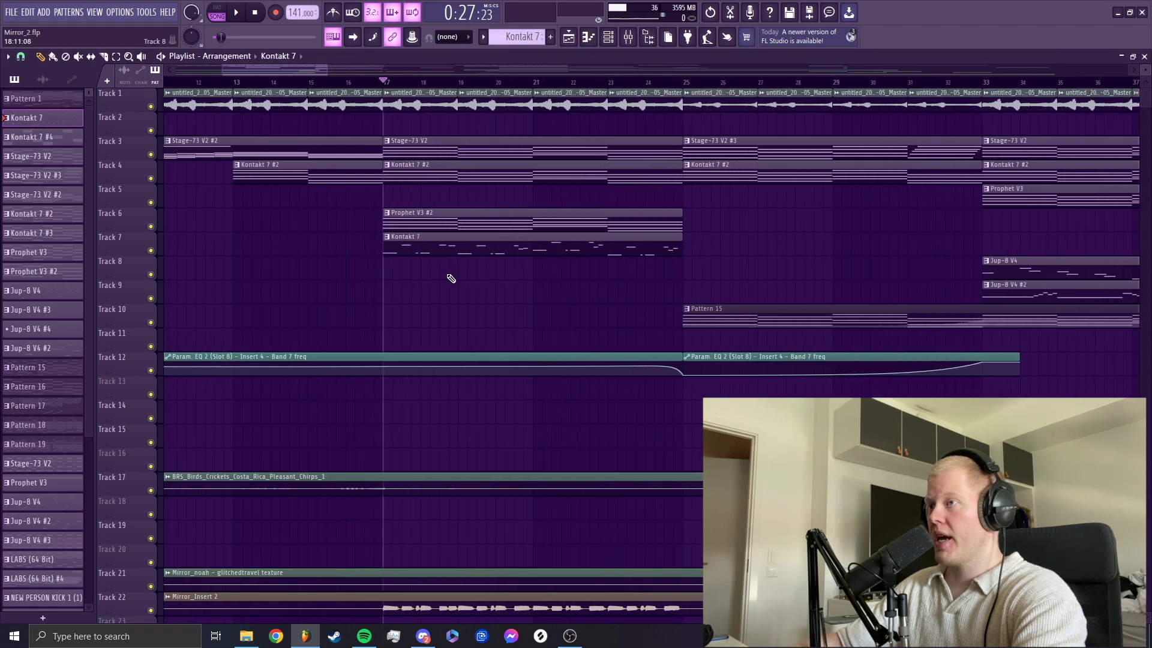
pyautogui.click(408, 213)
pyautogui.click(607, 37)
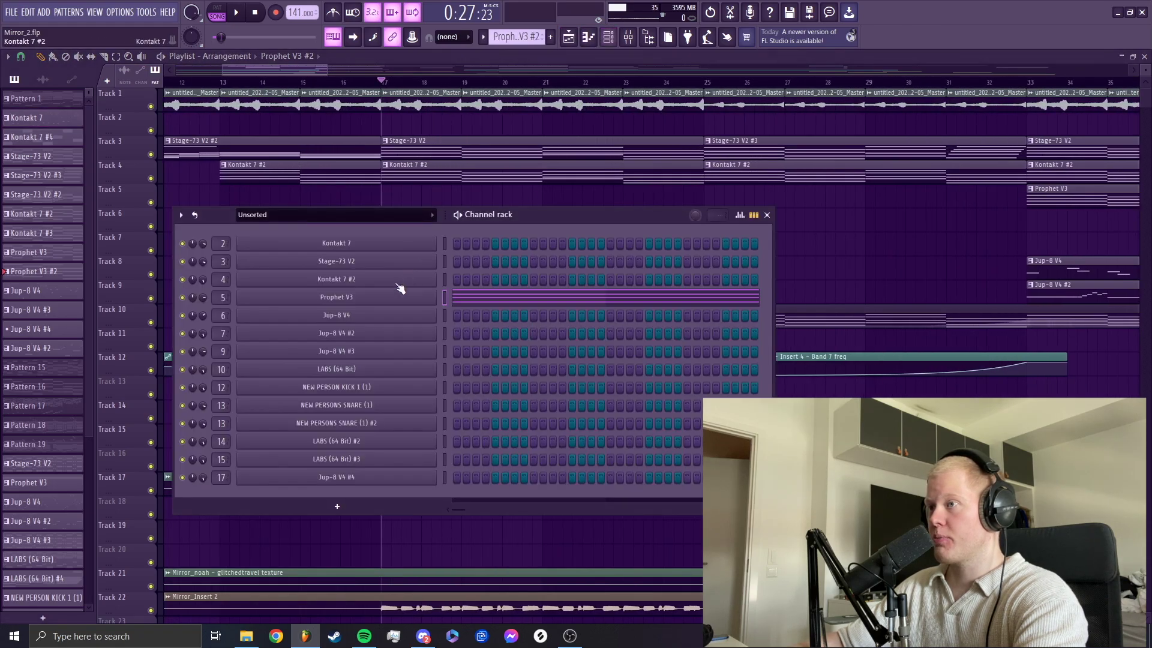
# Step: Inspect the Prophet V3 instrument with its Whah Pad preset, close it, and check the channel's chord notes
pyautogui.click(412, 304)
pyautogui.moveTo(308, 60); pyautogui.dragTo(405, 69)
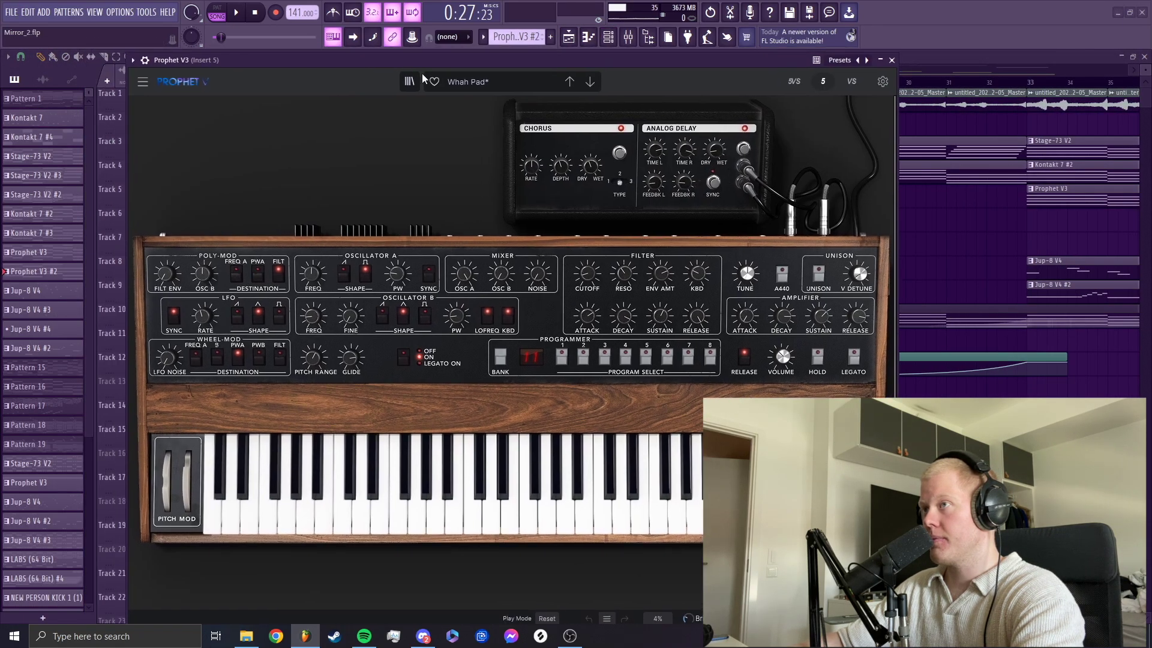
pyautogui.click(893, 60)
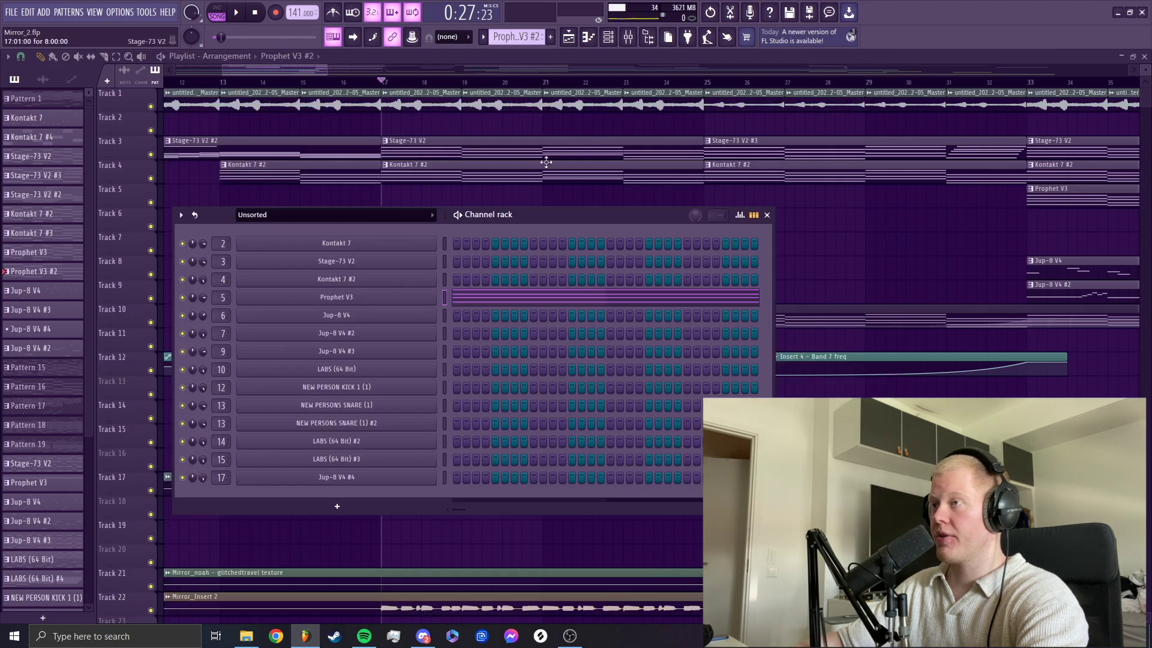
pyautogui.click(479, 302)
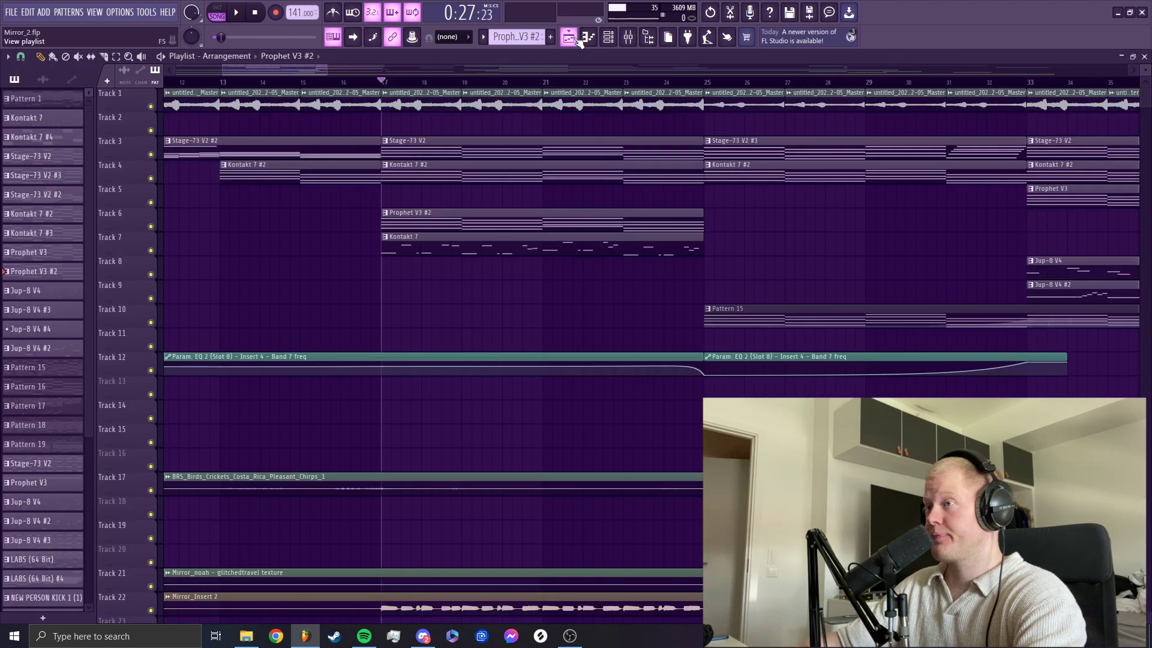
# Step: Solo Track 6 in the playlist, listen to the Prophet V3 #2 part with the mixer meters, stop playback, and unsolo the track
pyautogui.click(569, 37)
pyautogui.keyDown('ctrl'); pyautogui.click(151, 226); pyautogui.keyUp('ctrl')
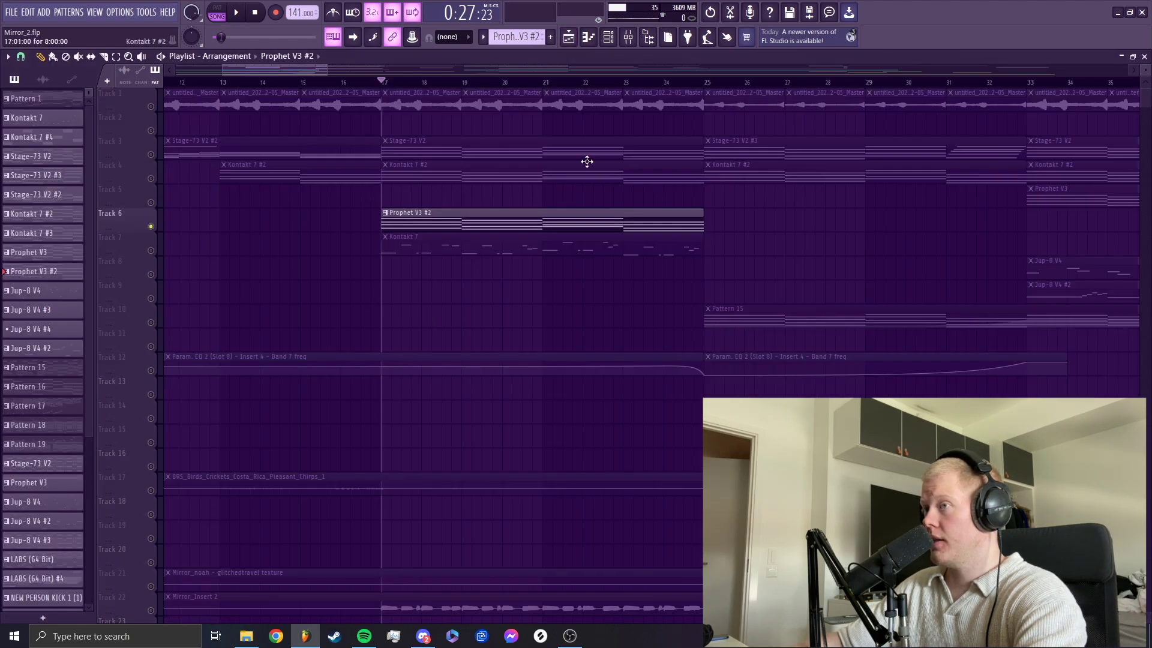
pyautogui.click(628, 37)
pyautogui.press('space')
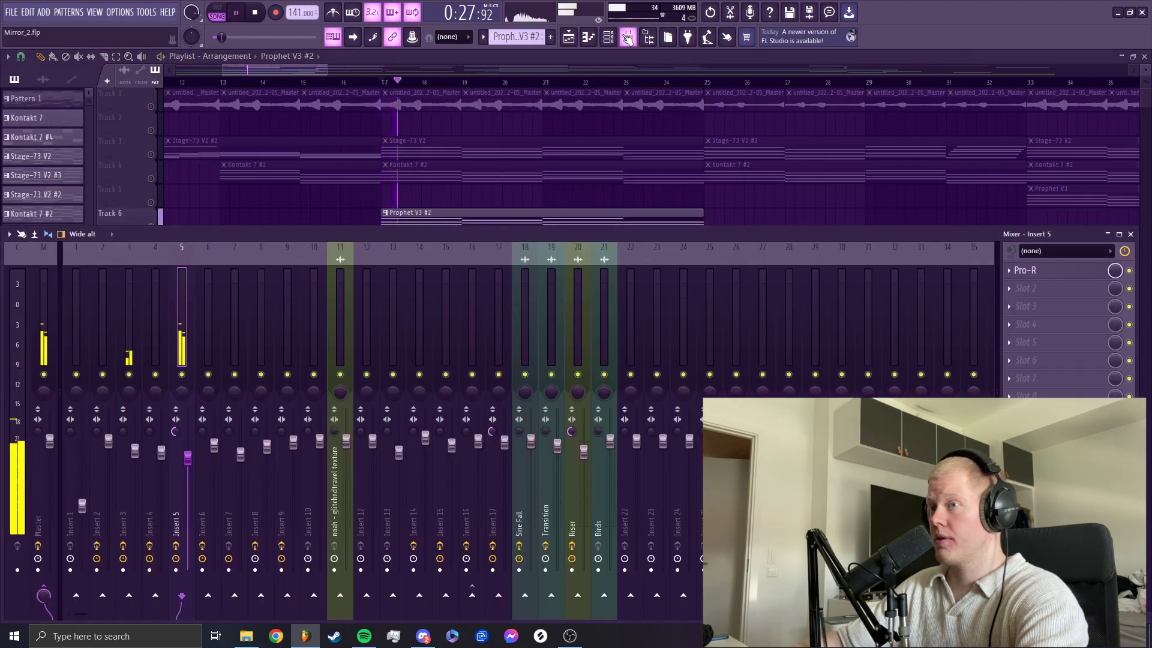
pyautogui.click(619, 38)
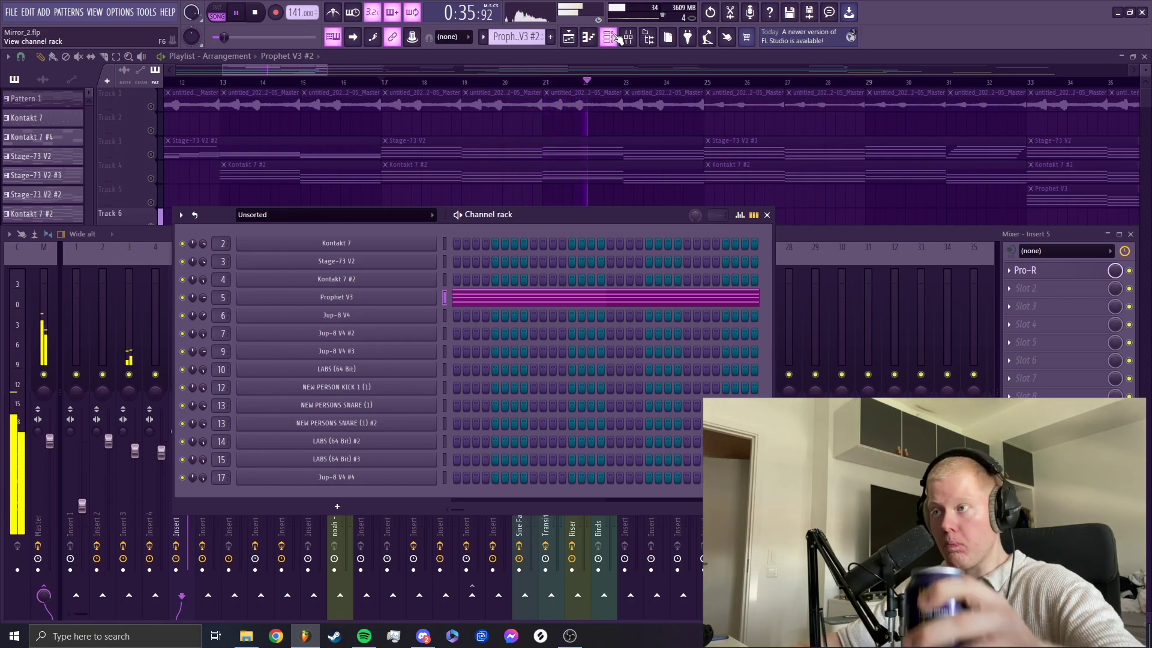
pyautogui.press('F12')
pyautogui.scroll(-3, 543, 99)
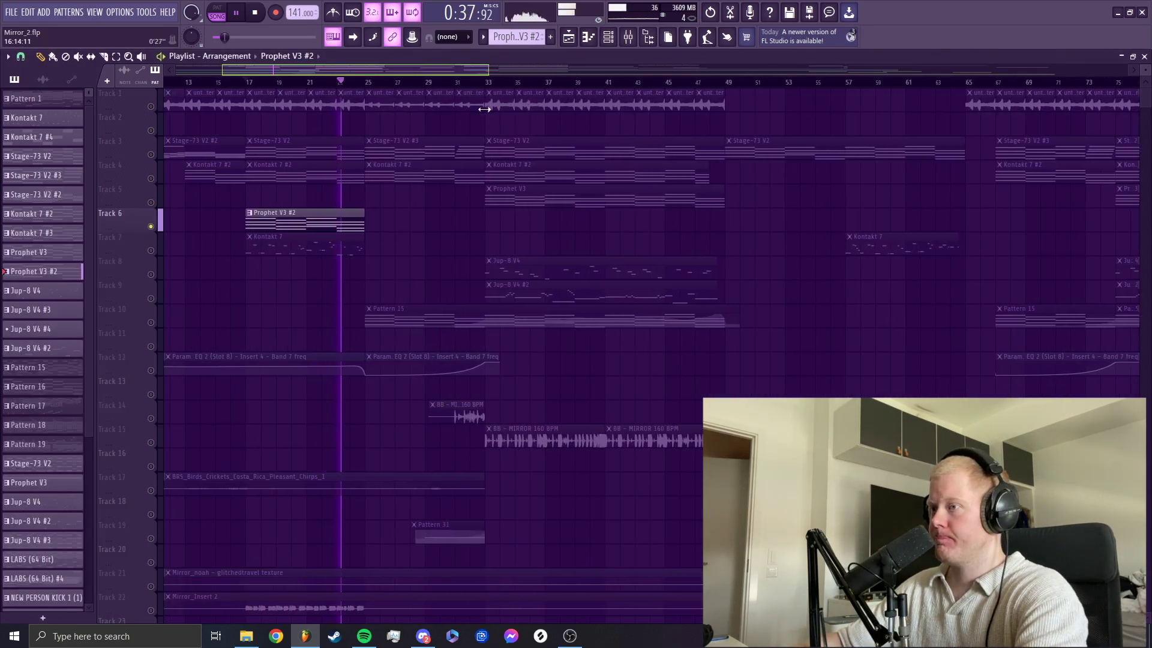
pyautogui.scroll(3, 487, 237)
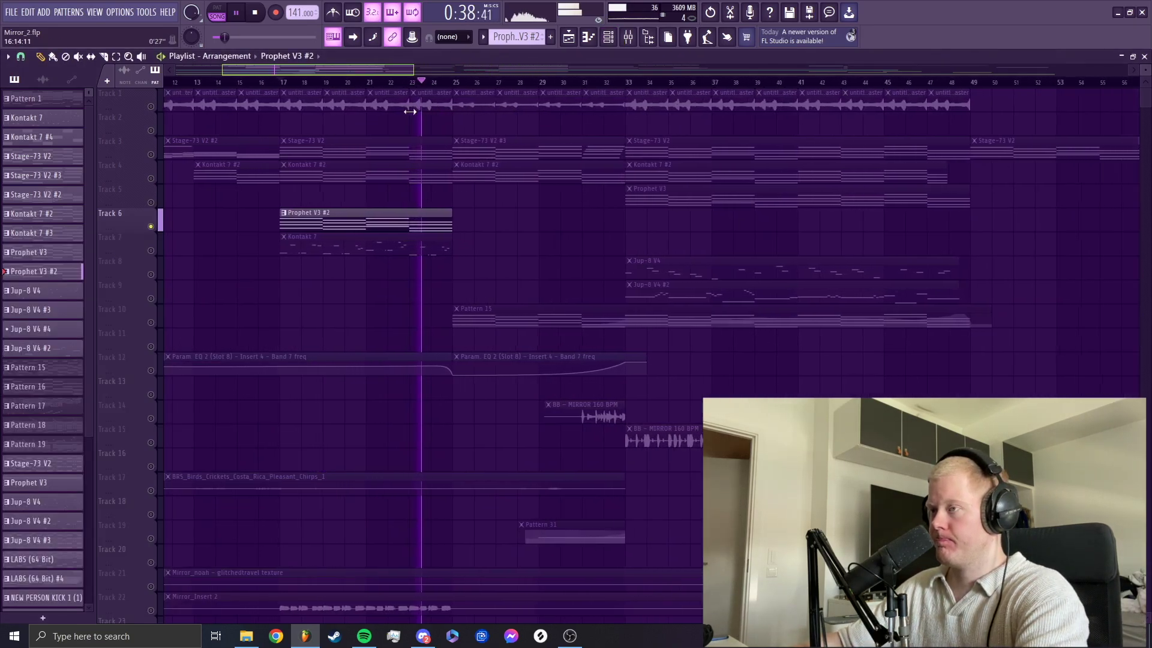
pyautogui.press('space')
pyautogui.keyDown('ctrl'); pyautogui.click(152, 228); pyautogui.keyUp('ctrl')
# Step: Briefly check the channel rack, and place the playhead near bar 23 in the playlist
pyautogui.click(602, 35)
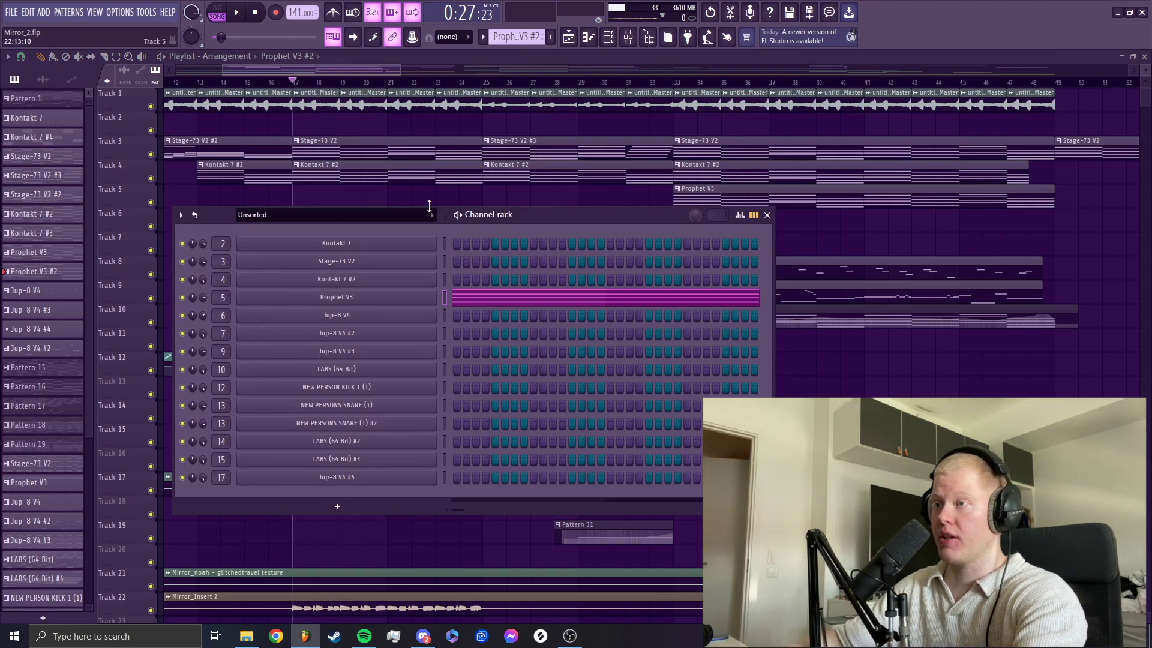
pyautogui.moveTo(445, 315); pyautogui.dragTo(444, 369)
pyautogui.click(610, 205)
pyautogui.click(483, 84)
pyautogui.scroll(-1, 522, 404)
pyautogui.scroll(2, 521, 403)
pyautogui.click(441, 82)
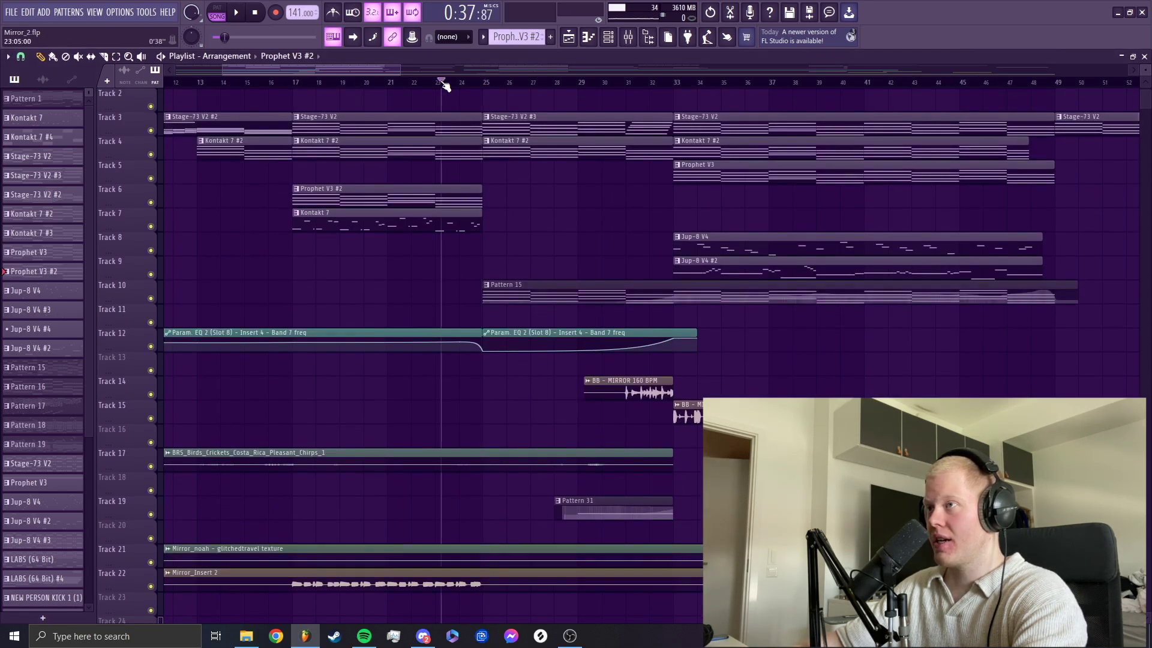
pyautogui.scroll(2, 457, 375)
pyautogui.click(387, 82)
# Step: Bring up the mixer, select Insert 4, and start playback of the full arrangement from near bar 23
pyautogui.press('F9')
pyautogui.press('F9')
pyautogui.press('F9')
pyautogui.press('Left')
pyautogui.press('Left')
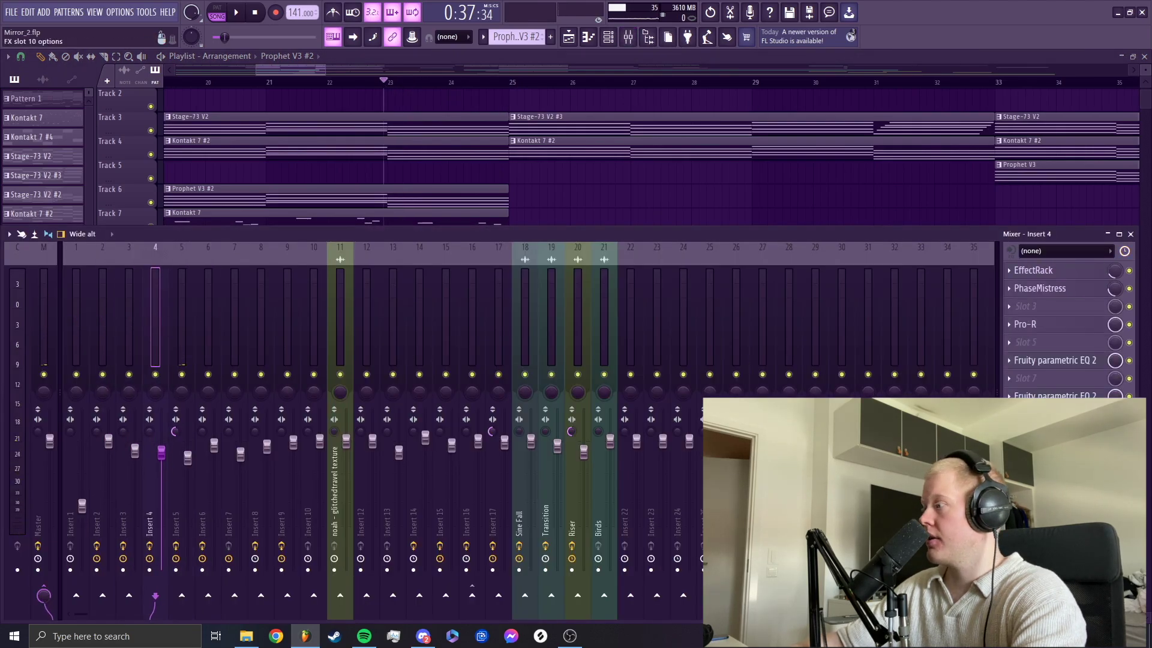
pyautogui.press('space')
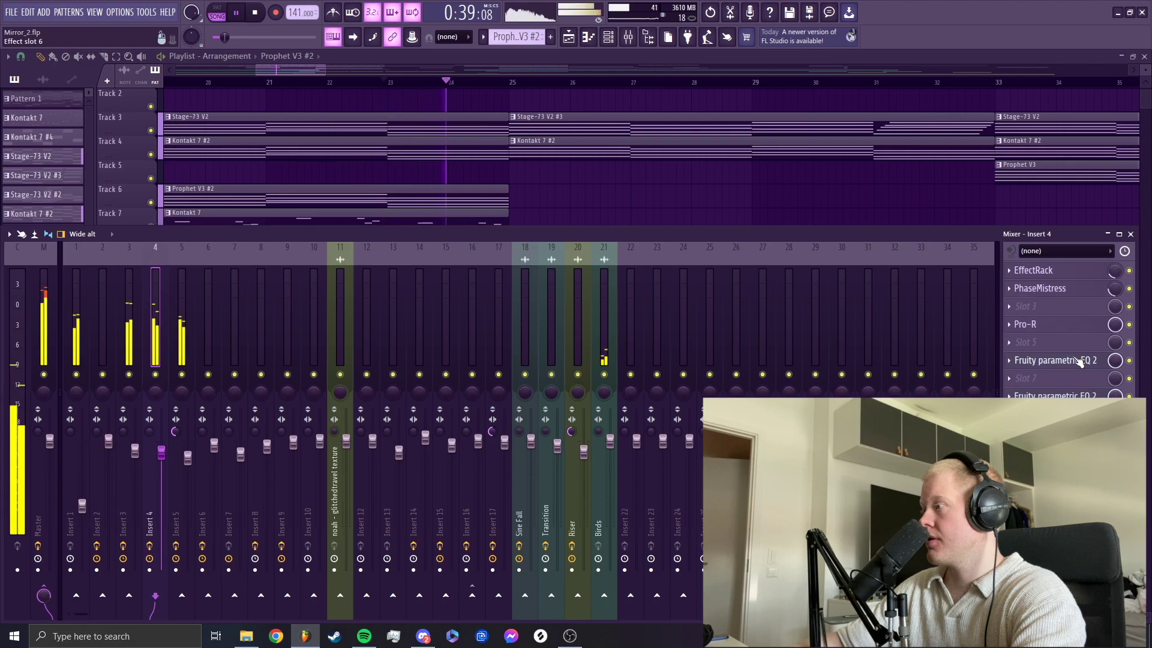
# Step: Watch the automated Band 7 frequency in the two Fruity parametric EQ 2 effects on Insert 4 during playback, close both, and stop
pyautogui.click(1079, 362)
pyautogui.click(1055, 395)
pyautogui.moveTo(236, 252); pyautogui.dragTo(30, 251)
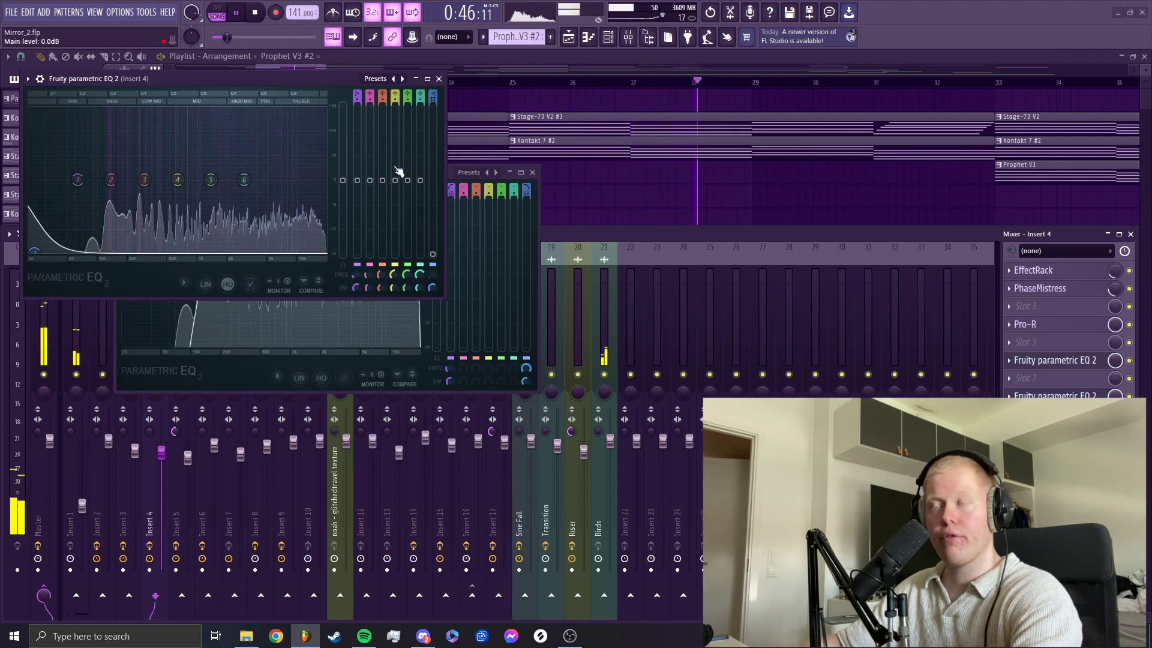
pyautogui.click(439, 79)
pyautogui.moveTo(325, 70); pyautogui.dragTo(531, 71)
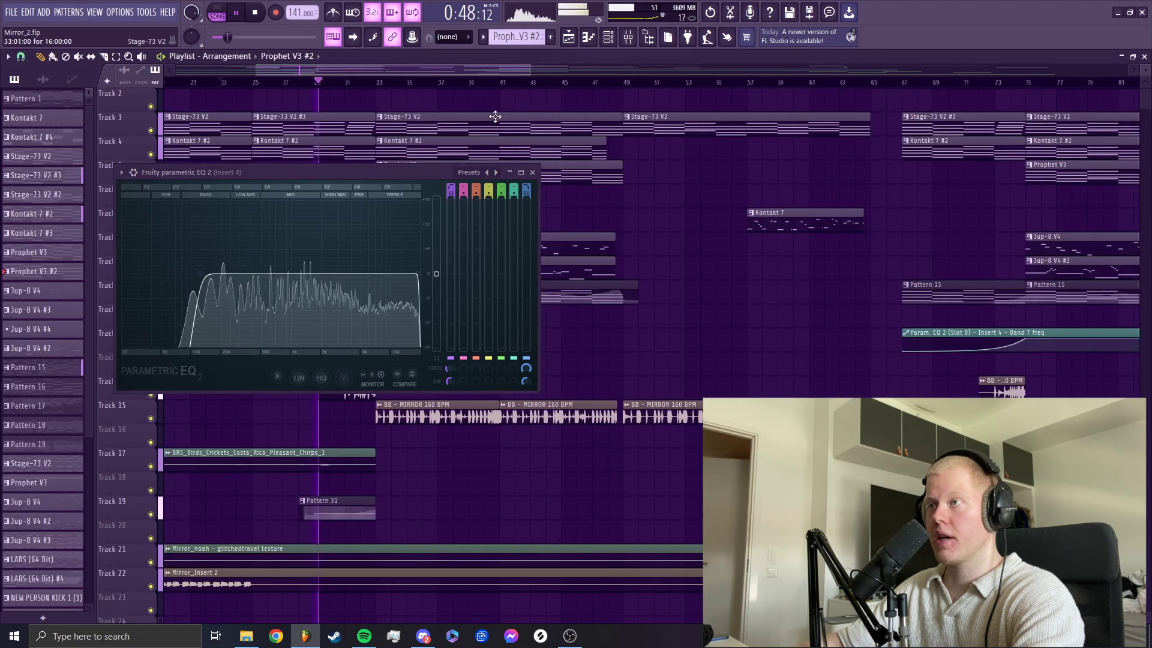
pyautogui.click(533, 172)
pyautogui.press('space')
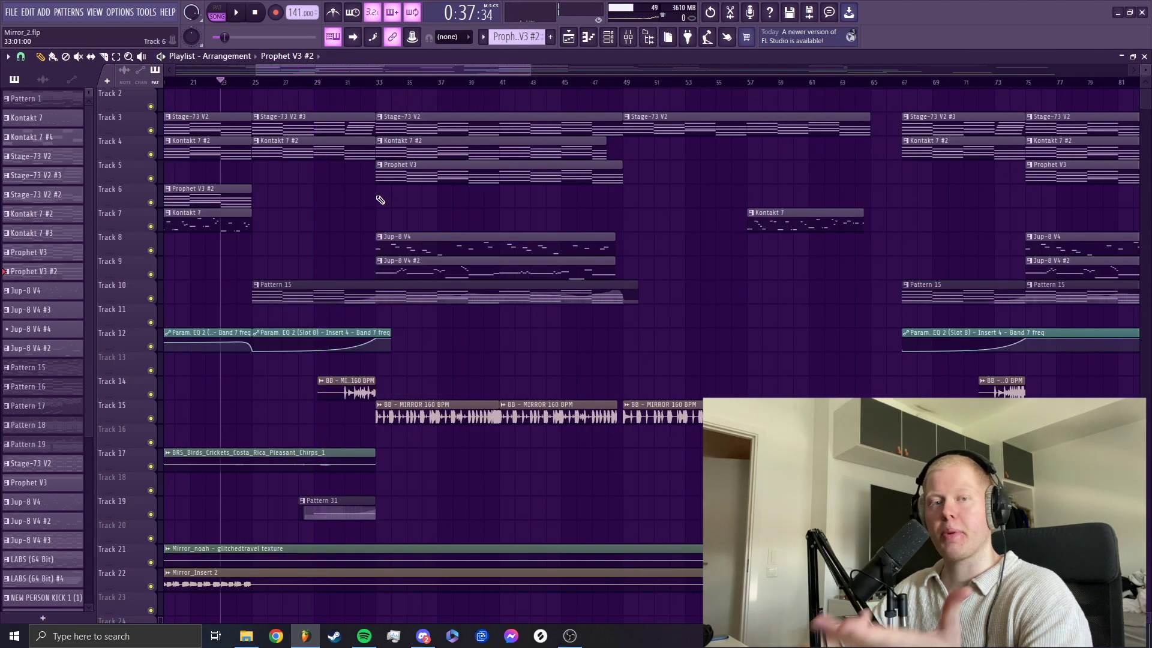
# Step: Place the playhead at bar 33, where the BB - MIRROR 160 BPM clip on Track 15 begins
pyautogui.moveTo(342, 82)
pyautogui.mouseDown()
pyautogui.moveTo(357, 82)
pyautogui.moveTo(337, 84)
pyautogui.mouseUp()
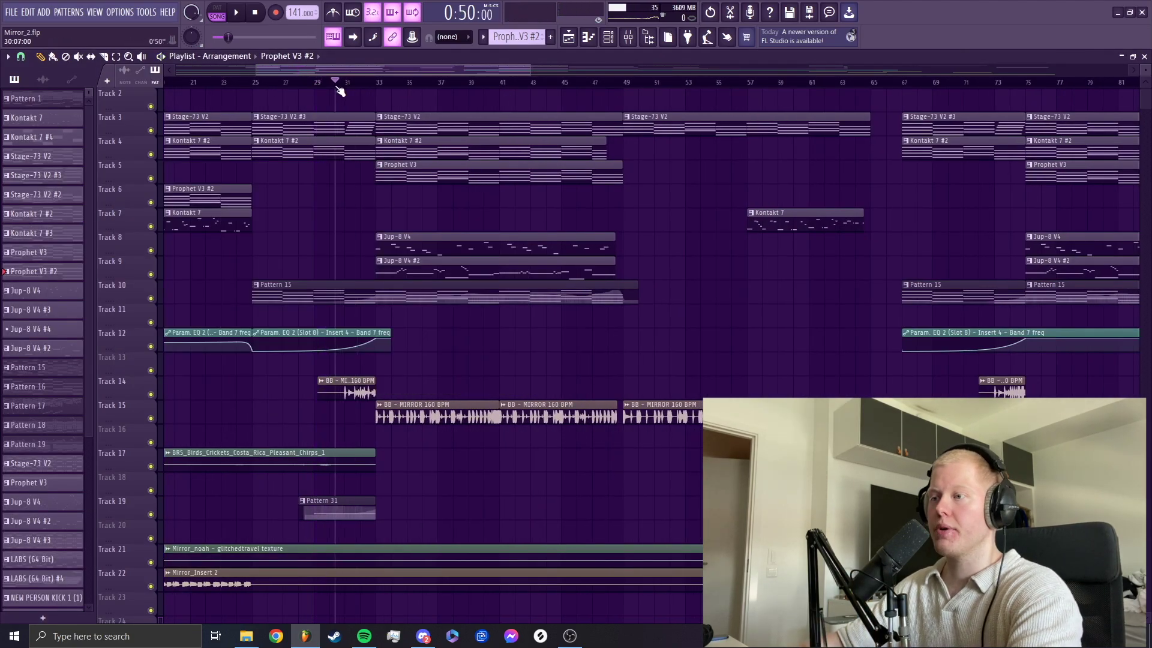
pyautogui.scroll(3, 334, 85)
pyautogui.scroll(4, 336, 364)
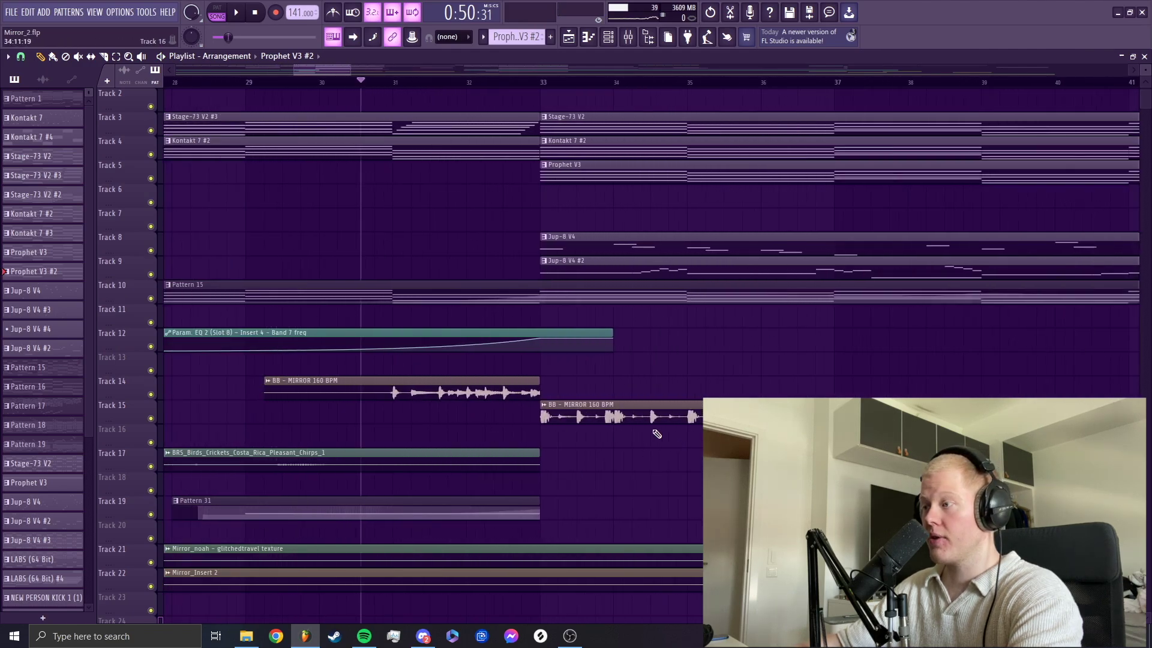
pyautogui.moveTo(517, 82); pyautogui.dragTo(541, 82)
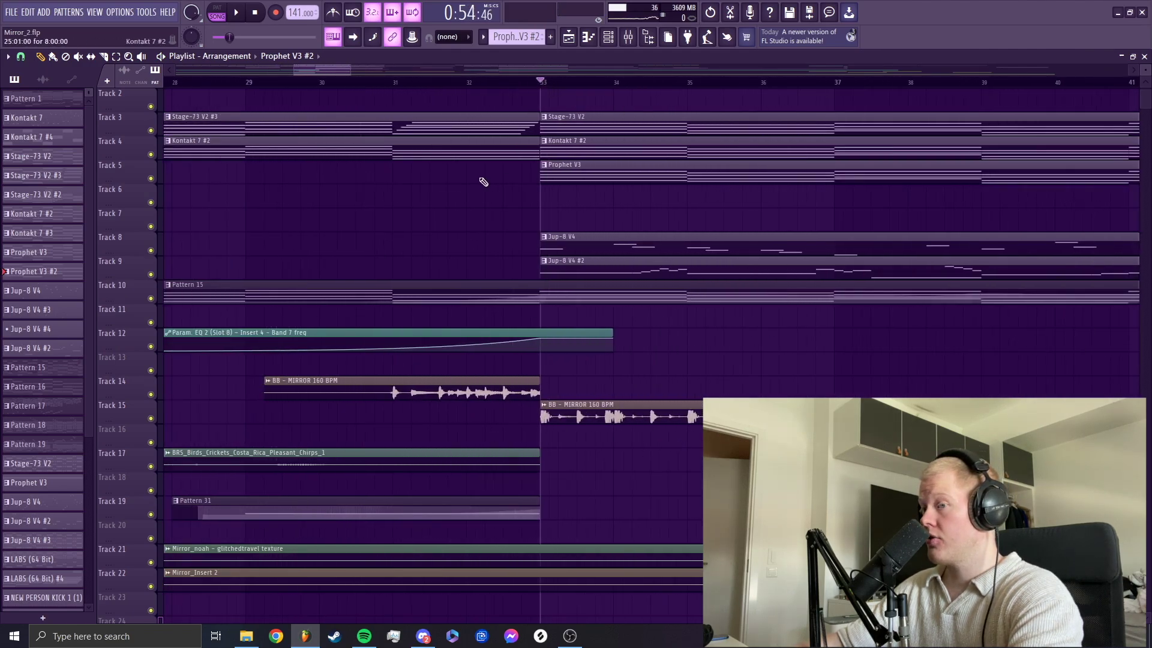
# Step: Solo Tracks 14 and 15 holding the BB - MIRROR 160 BPM clips, and bring up the mixer
pyautogui.keyDown('ctrl'); pyautogui.click(151, 418); pyautogui.keyUp('ctrl')
pyautogui.click(151, 394)
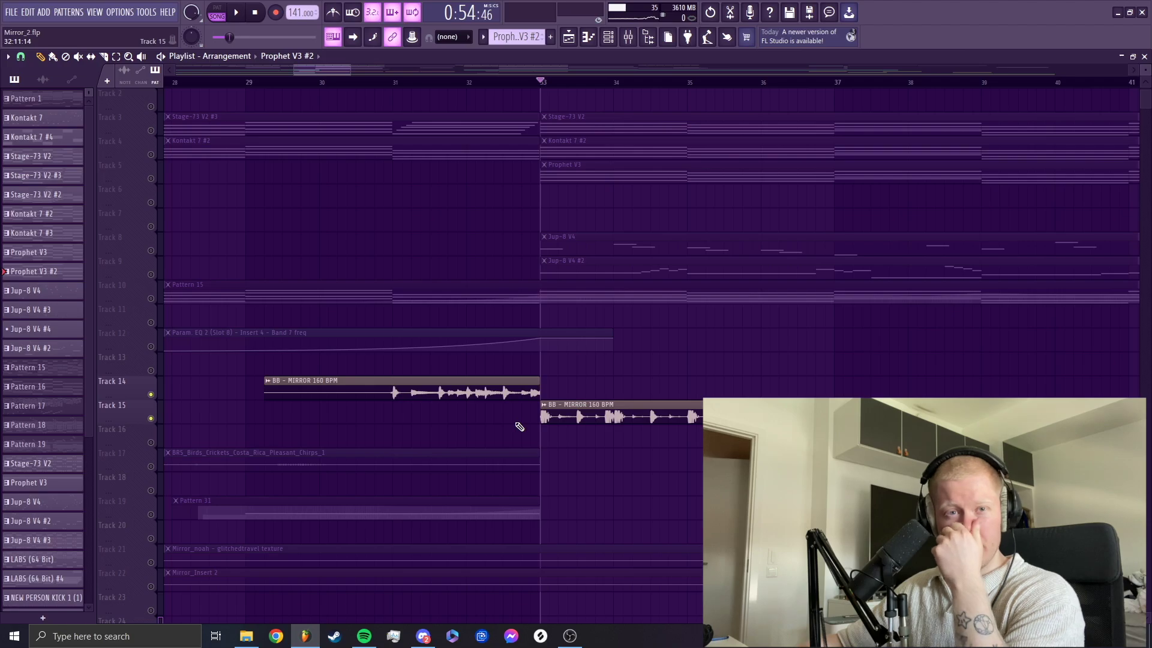
pyautogui.scroll(-4, 617, 458)
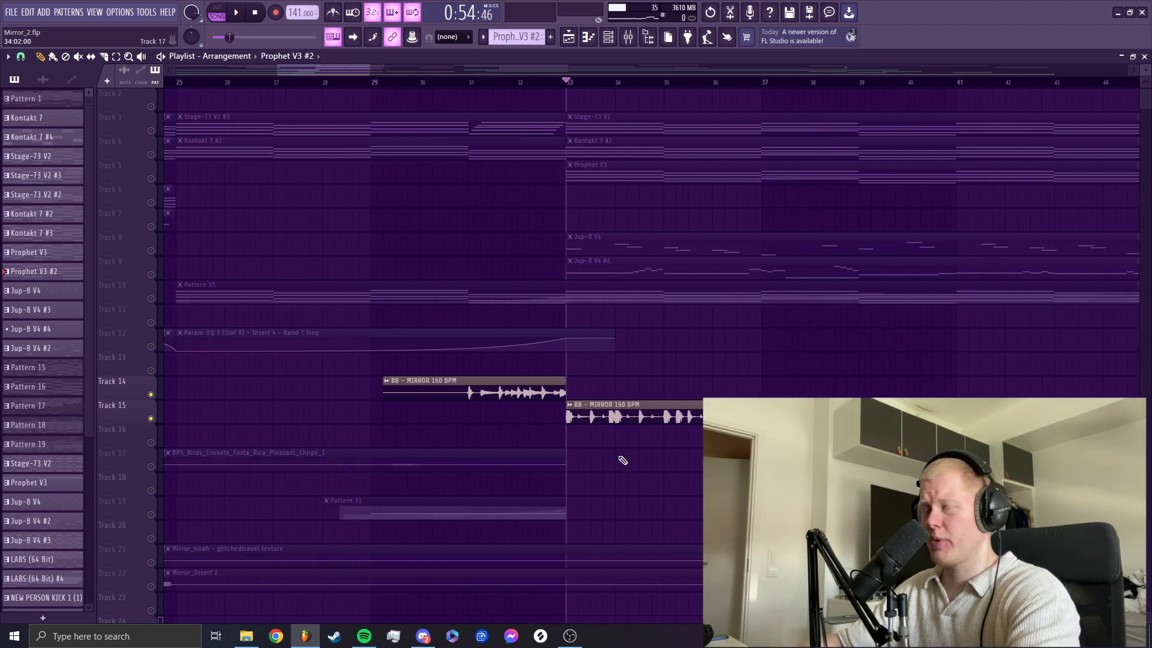
pyautogui.hscroll(5, 617, 458)
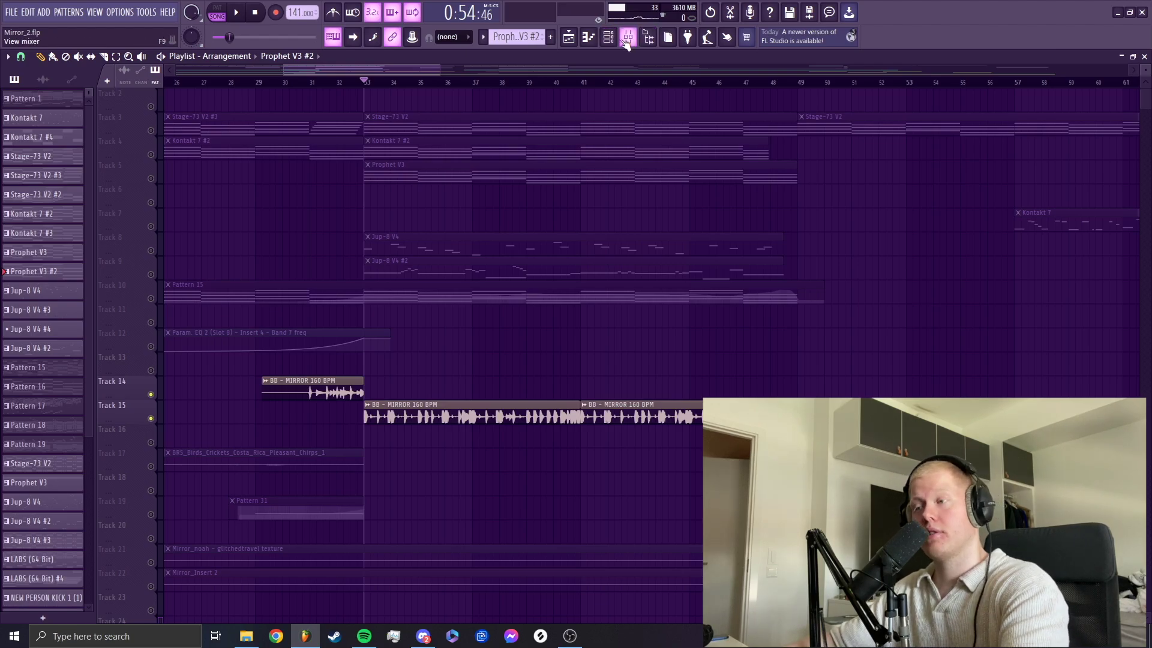
pyautogui.click(628, 37)
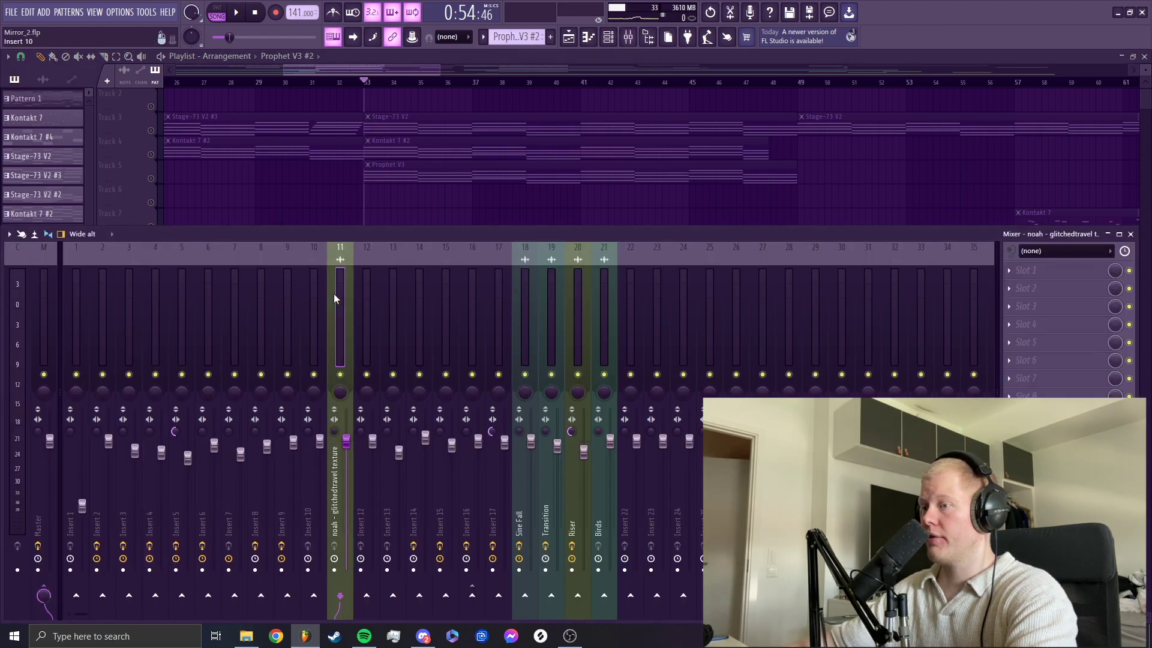
# Step: Find the mixer insert used by BB - MIRROR 160 BPM, examine the Pro-R reverb on Insert 8, and close it along with the mixer
pyautogui.click(628, 37)
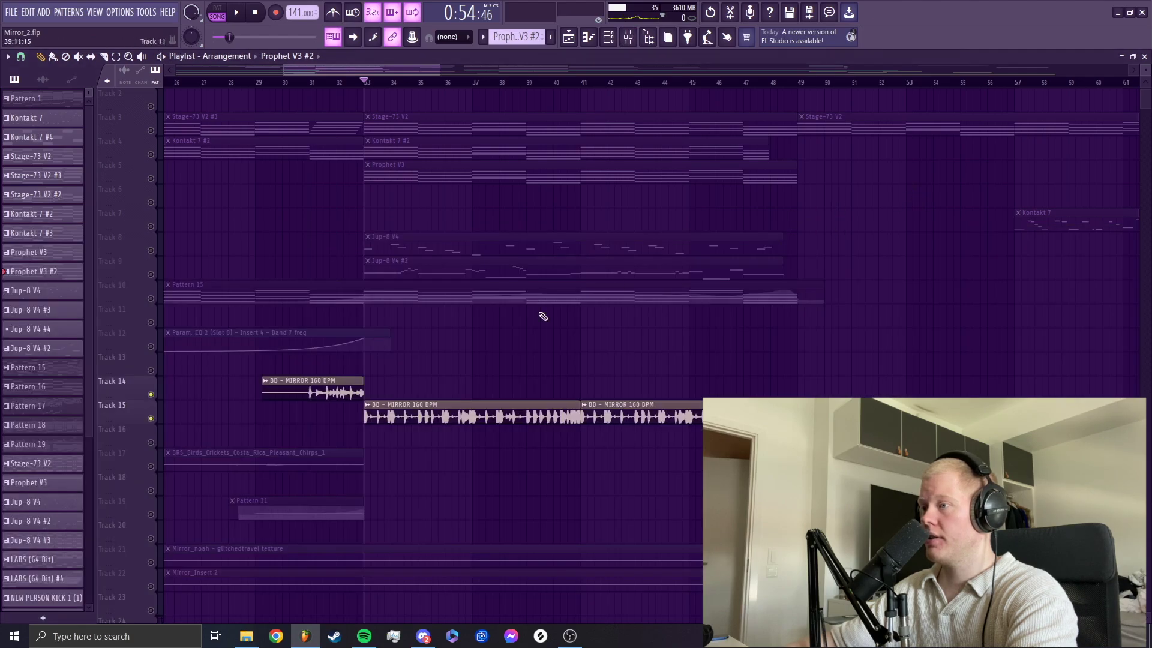
pyautogui.click(612, 37)
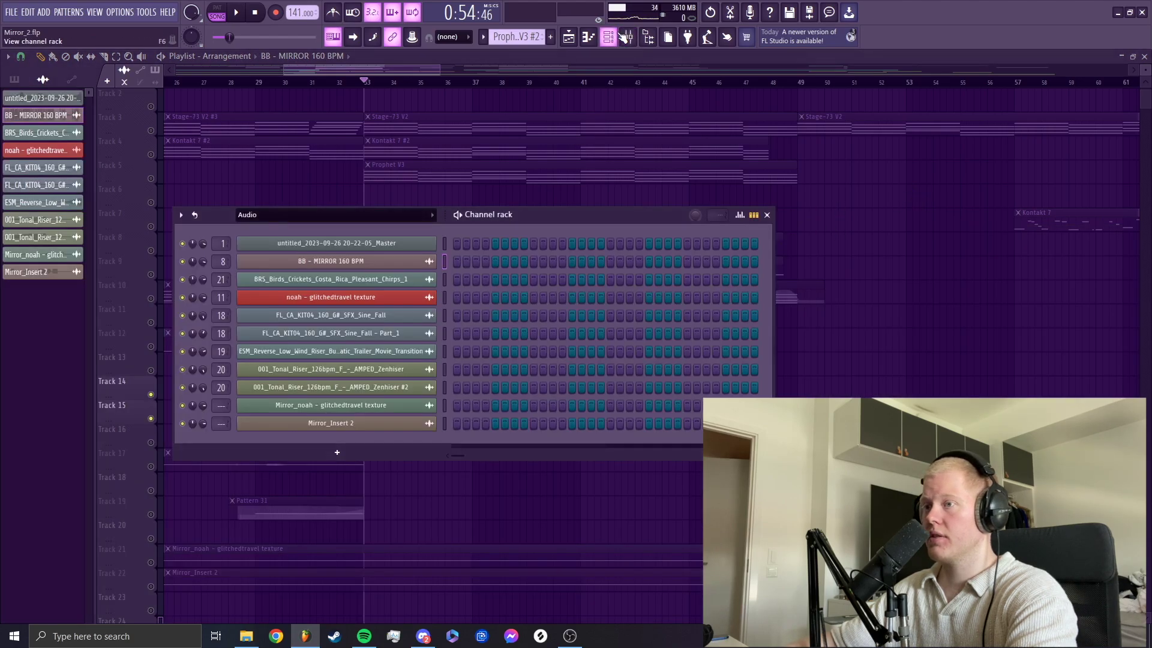
pyautogui.click(628, 37)
pyautogui.click(257, 302)
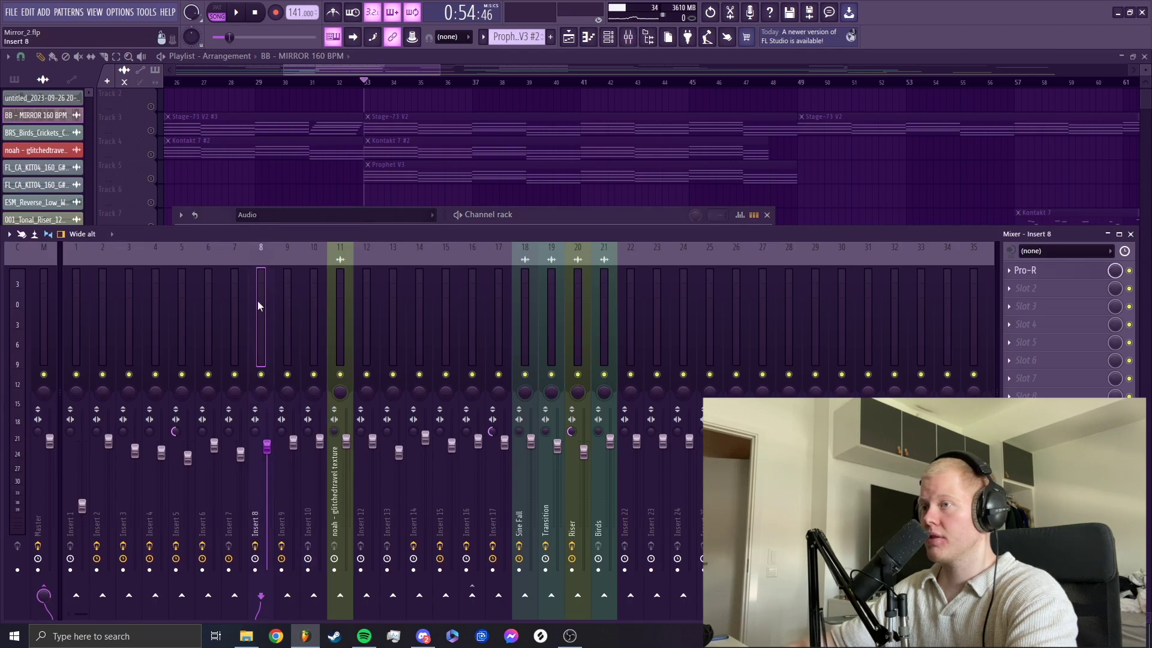
pyautogui.click(1046, 270)
pyautogui.moveTo(502, 167)
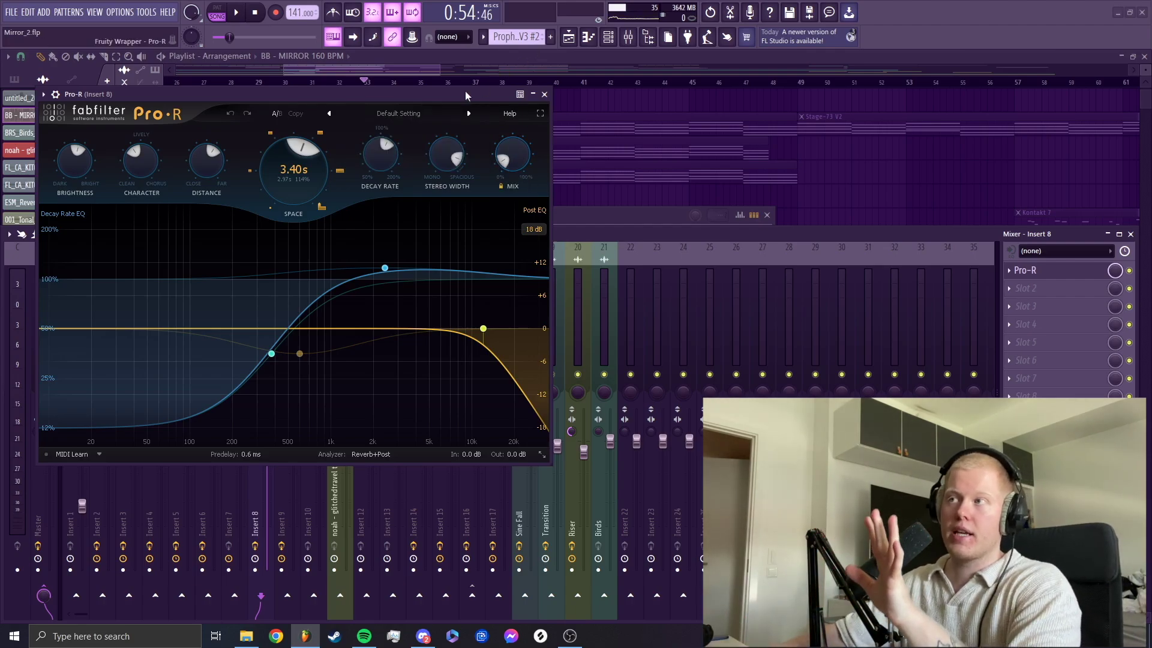
pyautogui.moveTo(297, 180)
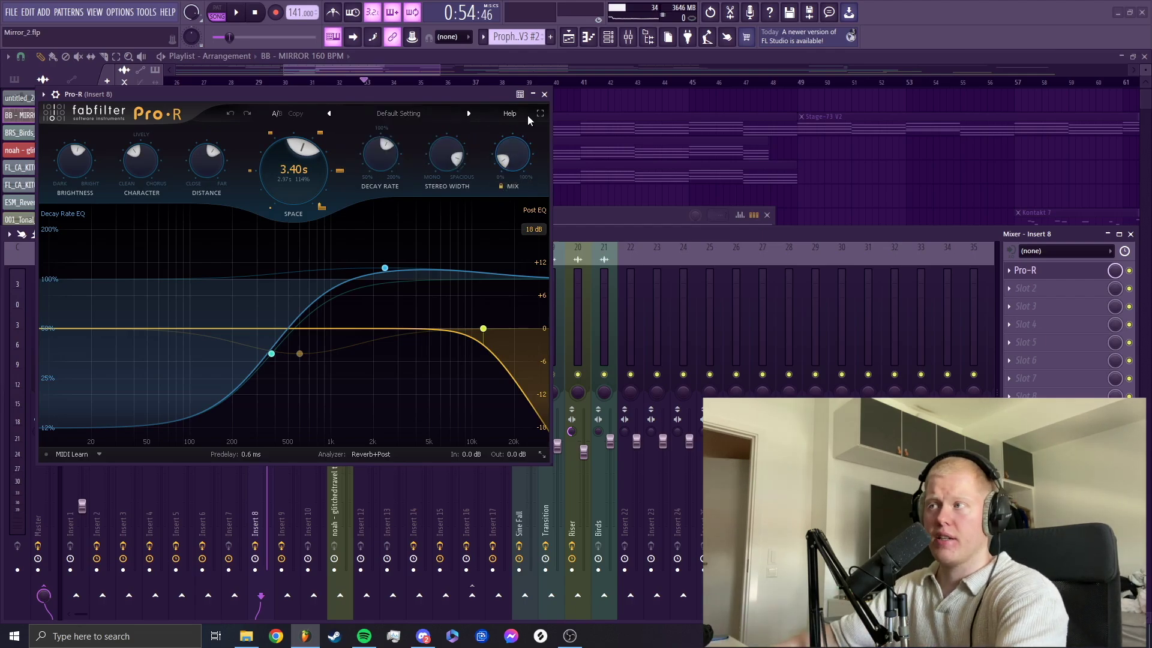
pyautogui.click(544, 95)
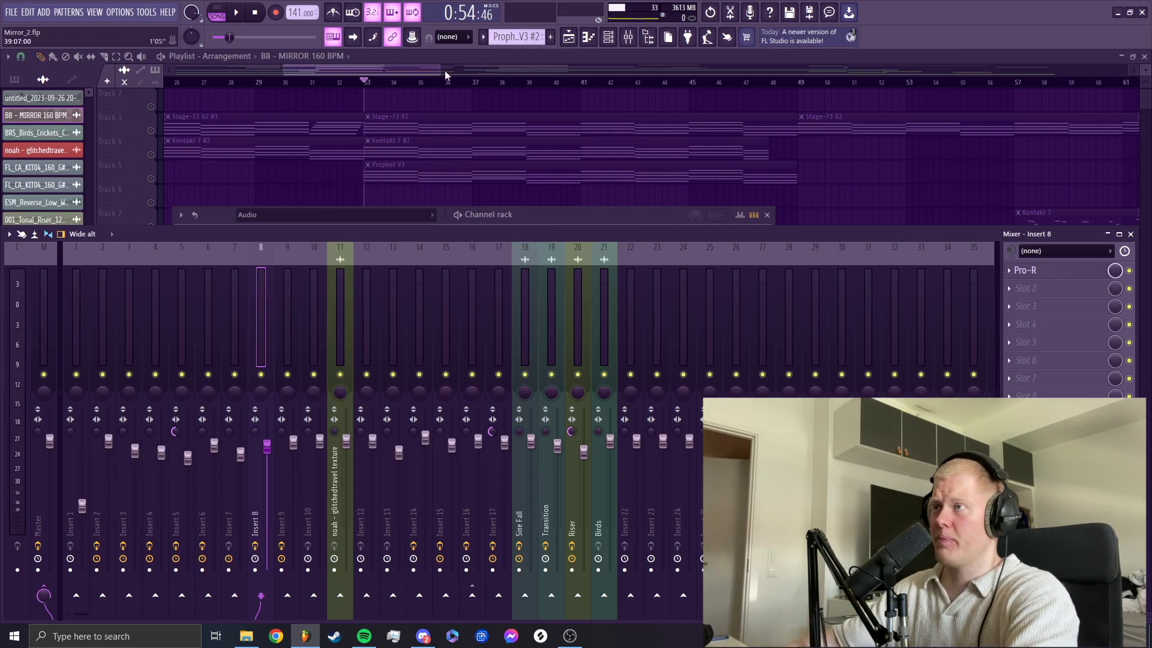
pyautogui.press('F9')
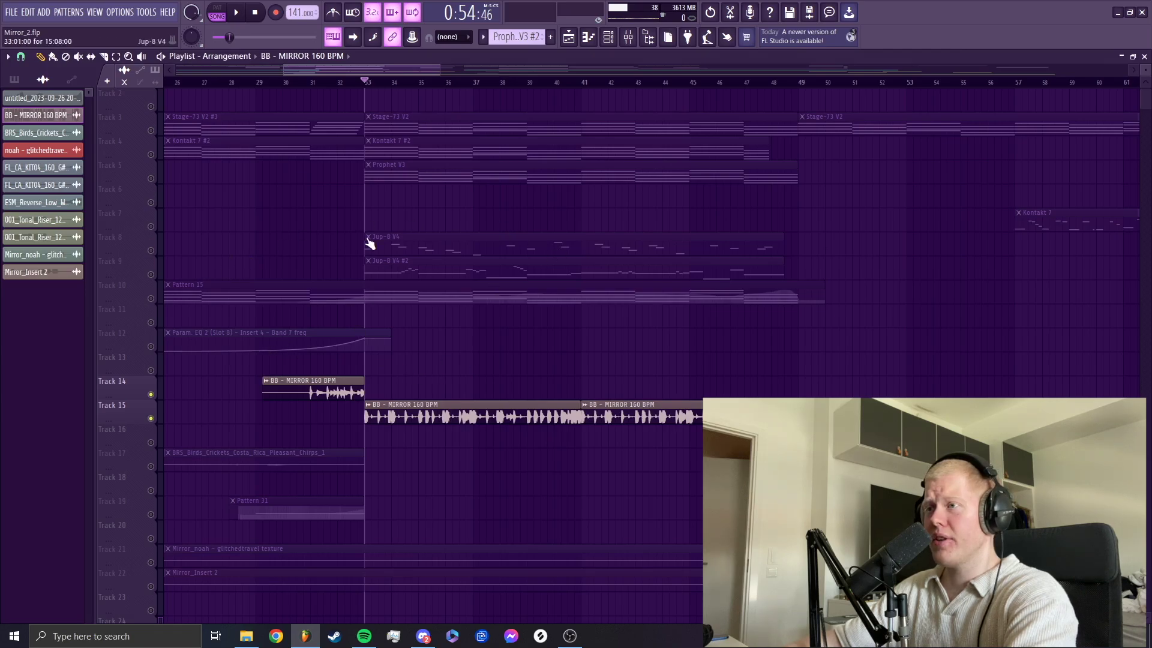
# Step: Unsolo the vocal tracks so every track is active, and place the playhead at bar 25, where Pattern 15 begins
pyautogui.keyDown('ctrl'); pyautogui.click(157, 257); pyautogui.keyUp('ctrl')
pyautogui.scroll(1, 420, 240)
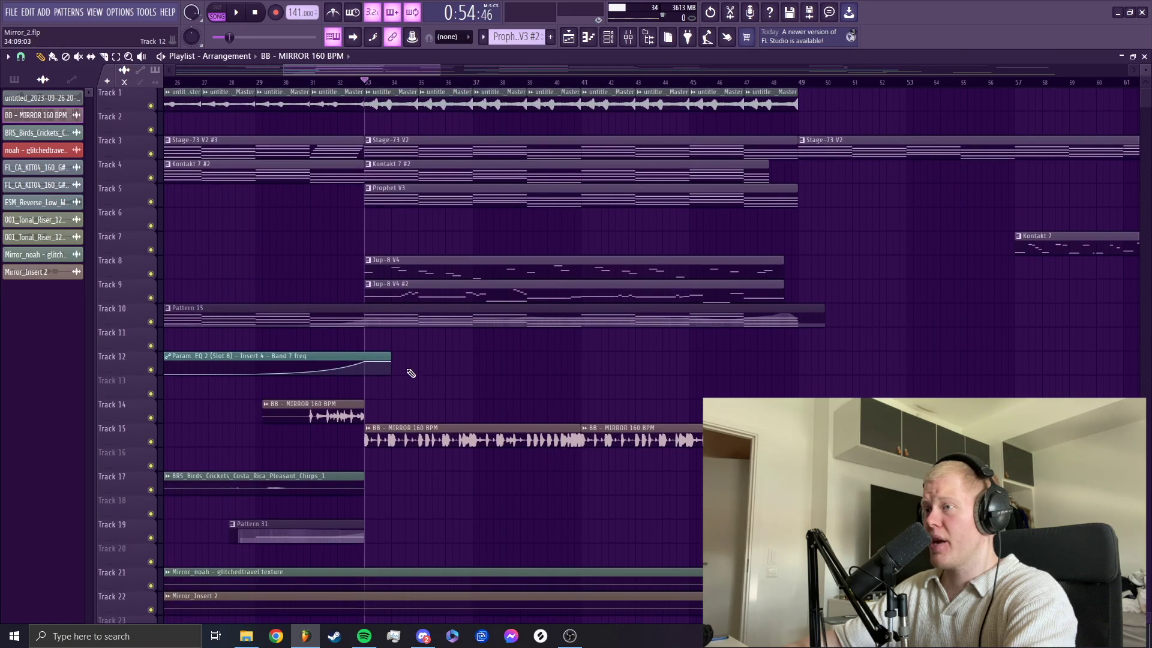
pyautogui.scroll(-4, 475, 223)
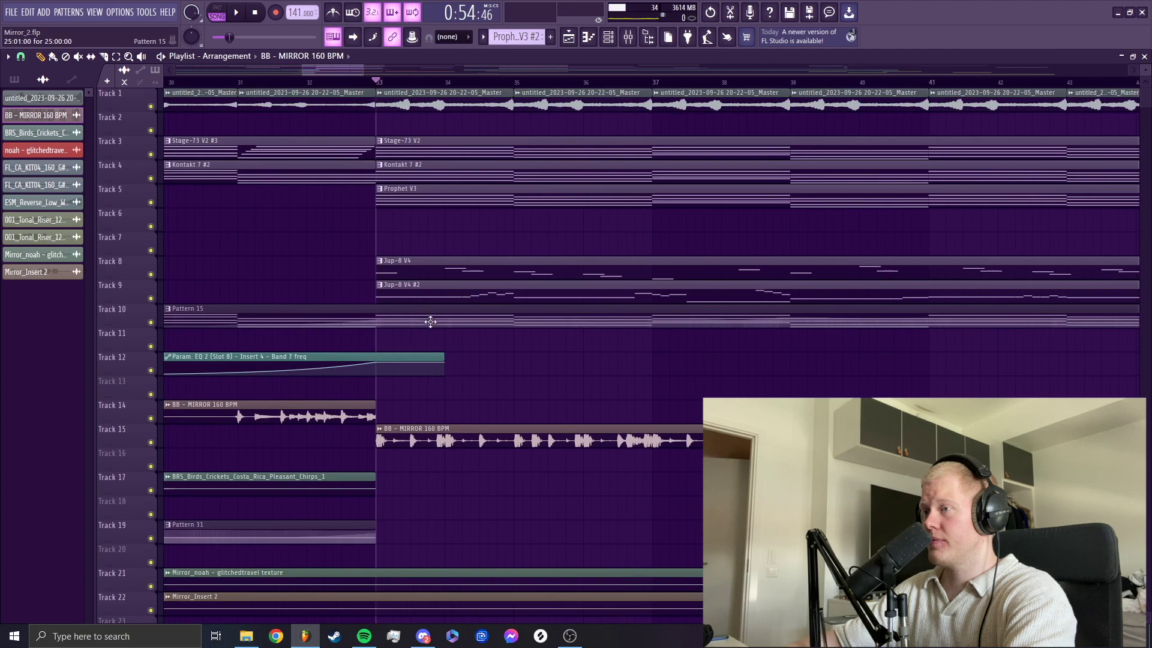
pyautogui.moveTo(300, 82); pyautogui.dragTo(250, 84)
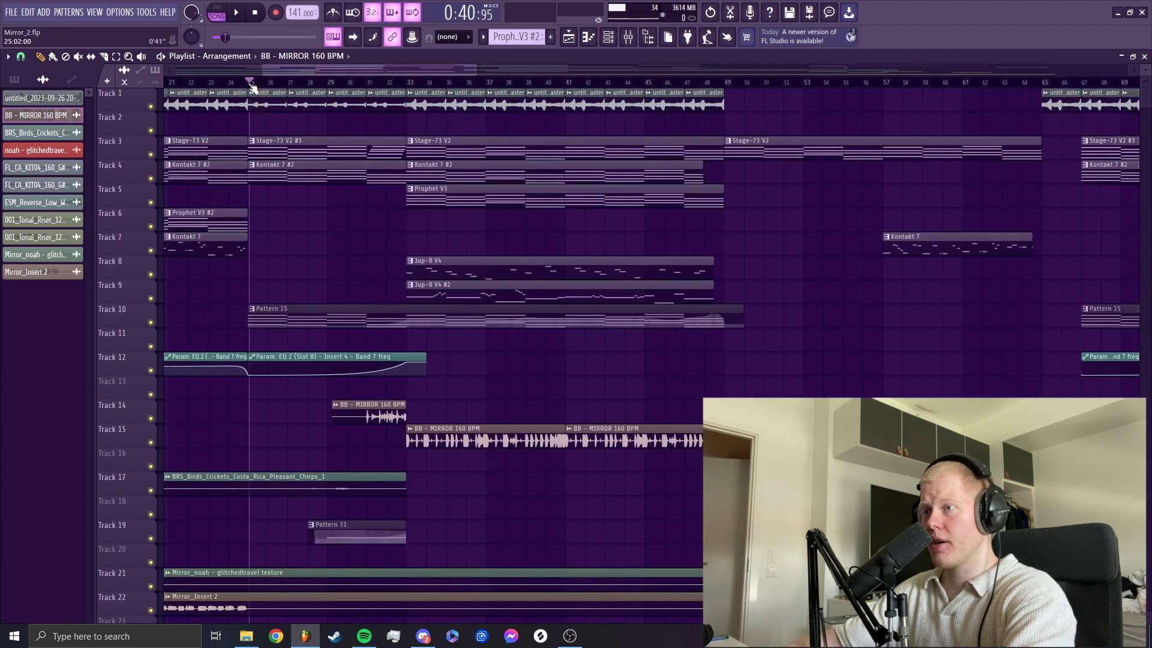
# Step: Solo Track 10, make Pattern 15 the active pattern, and start playback
pyautogui.rightClick(150, 322)
pyautogui.doubleClick(306, 313)
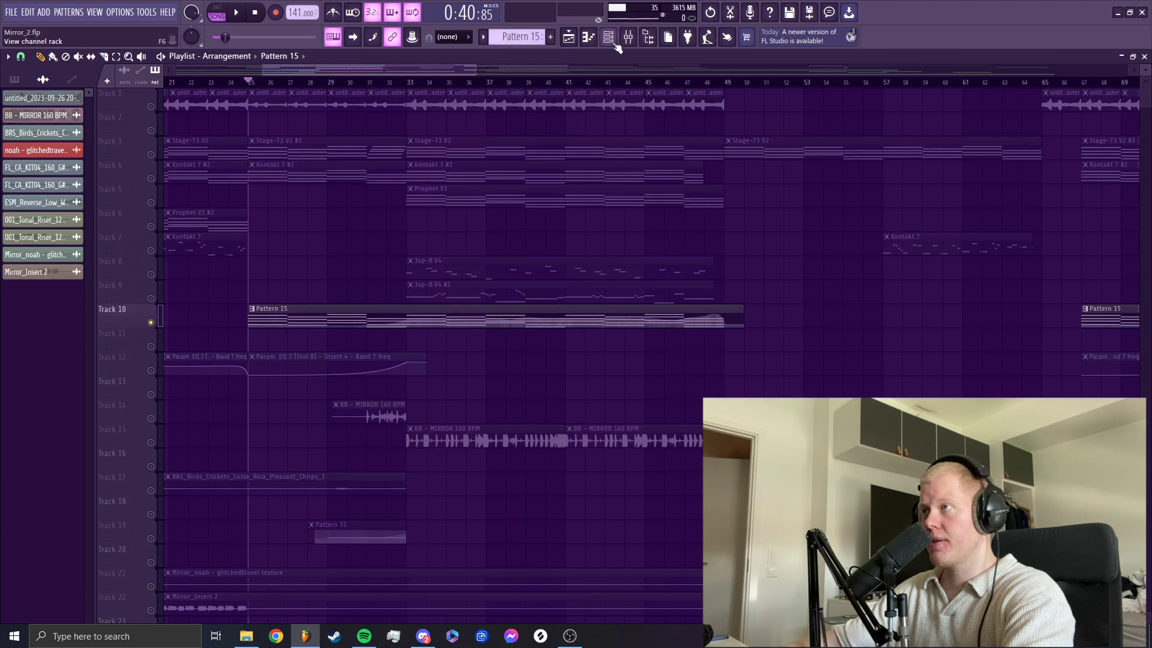
pyautogui.press('space')
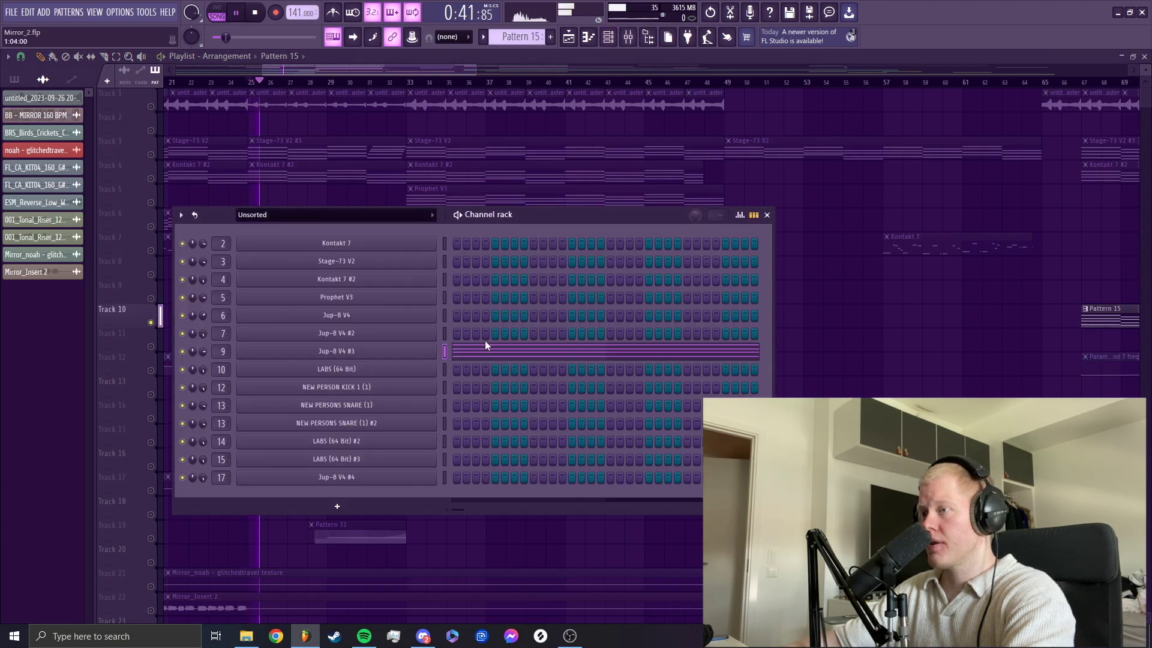
# Step: Watch the automated VCF cutoff slider in the Jup-8 V4 #3 instrument during playback, and close the instrument
pyautogui.click(411, 354)
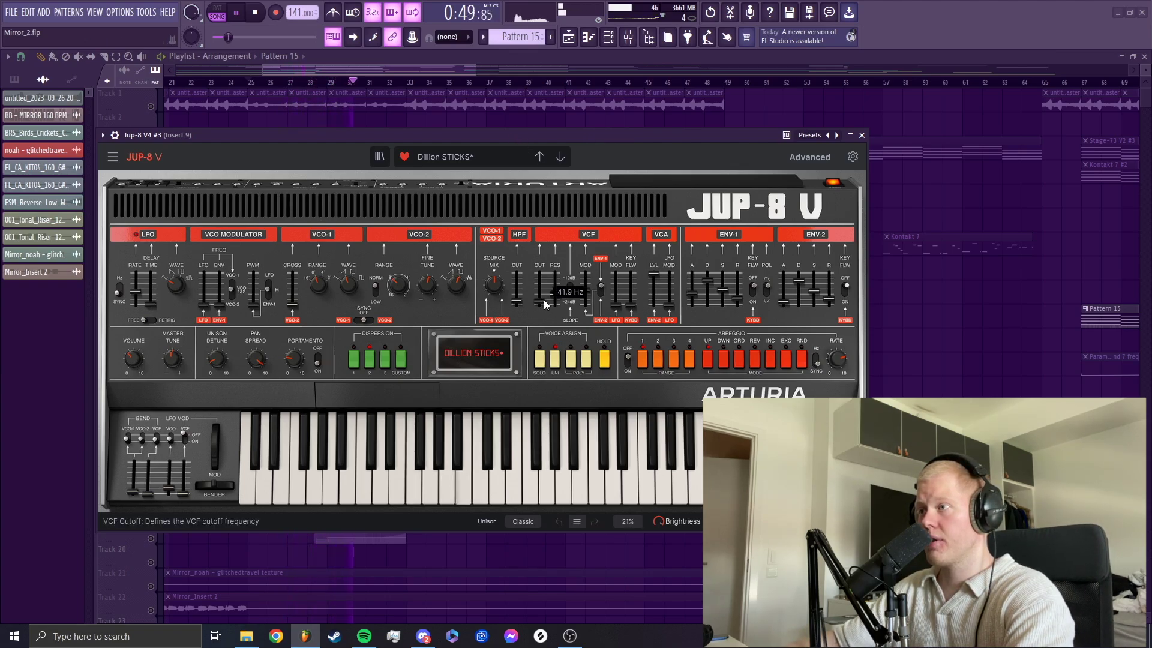
pyautogui.moveTo(544, 304); pyautogui.dragTo(544, 302)
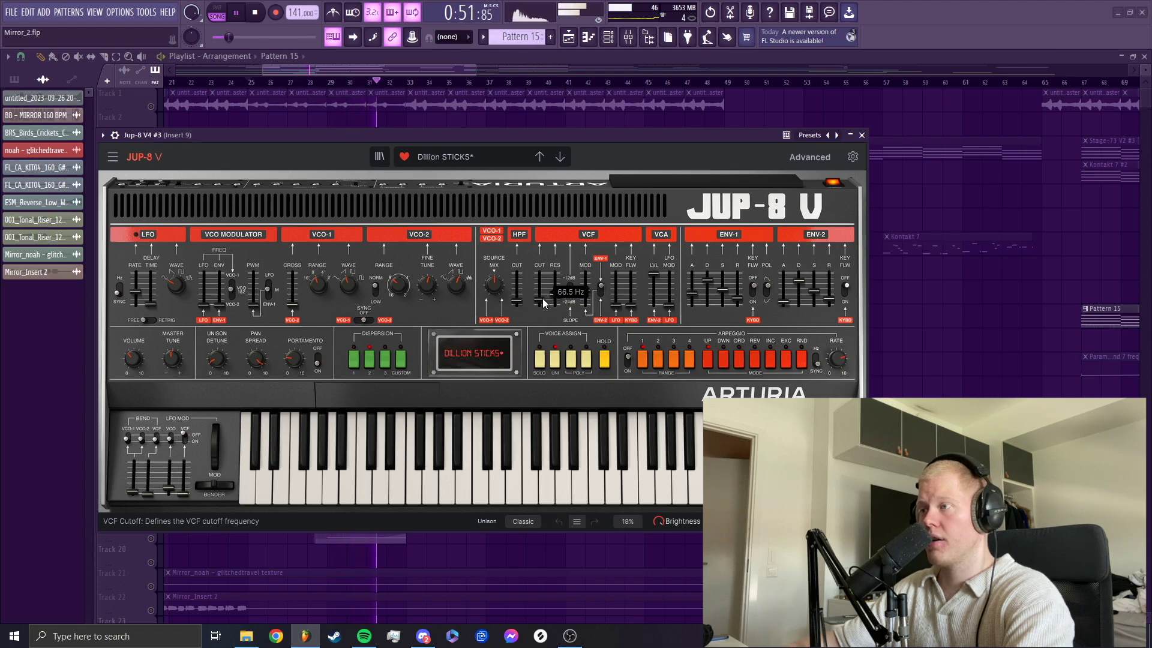
pyautogui.scroll(3, 543, 303)
pyautogui.scroll(4, 542, 303)
pyautogui.scroll(-2, 543, 303)
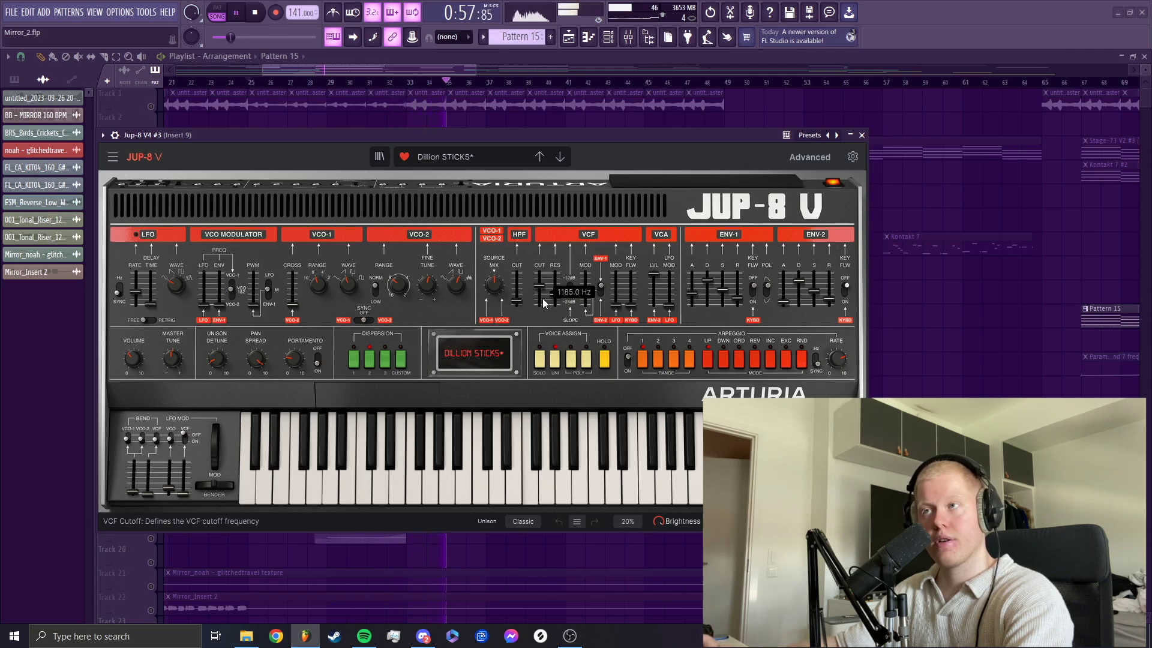
pyautogui.click(862, 136)
# Step: Show the Jup-8 V4 #3 VCF Cutoff automation under the notes in the piano roll, view its full length, and stop playback
pyautogui.click(584, 291)
pyautogui.scroll(-2, 373, 385)
pyautogui.click(26, 498)
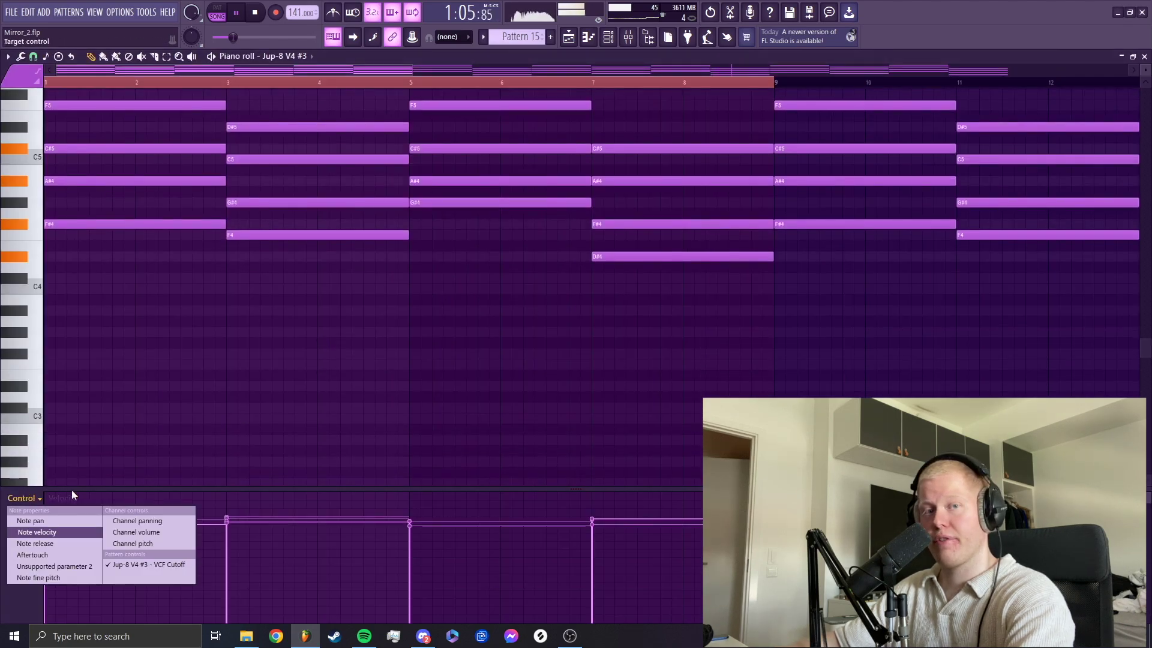
pyautogui.click(147, 565)
pyautogui.keyDown('ctrl'); pyautogui.scroll(-6, 402, 403); pyautogui.keyUp('ctrl')
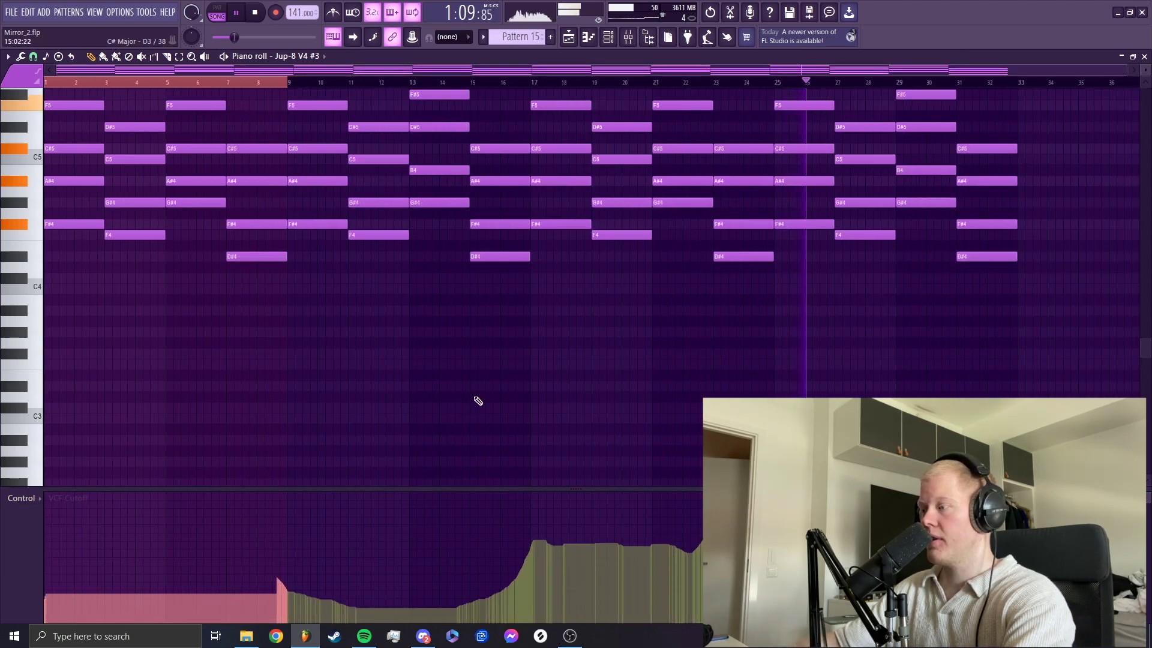
pyautogui.press('space')
# Step: Reopen the Jup-8 V4 #3 instrument and review the automation options for the last tweaked parameter
pyautogui.click(607, 37)
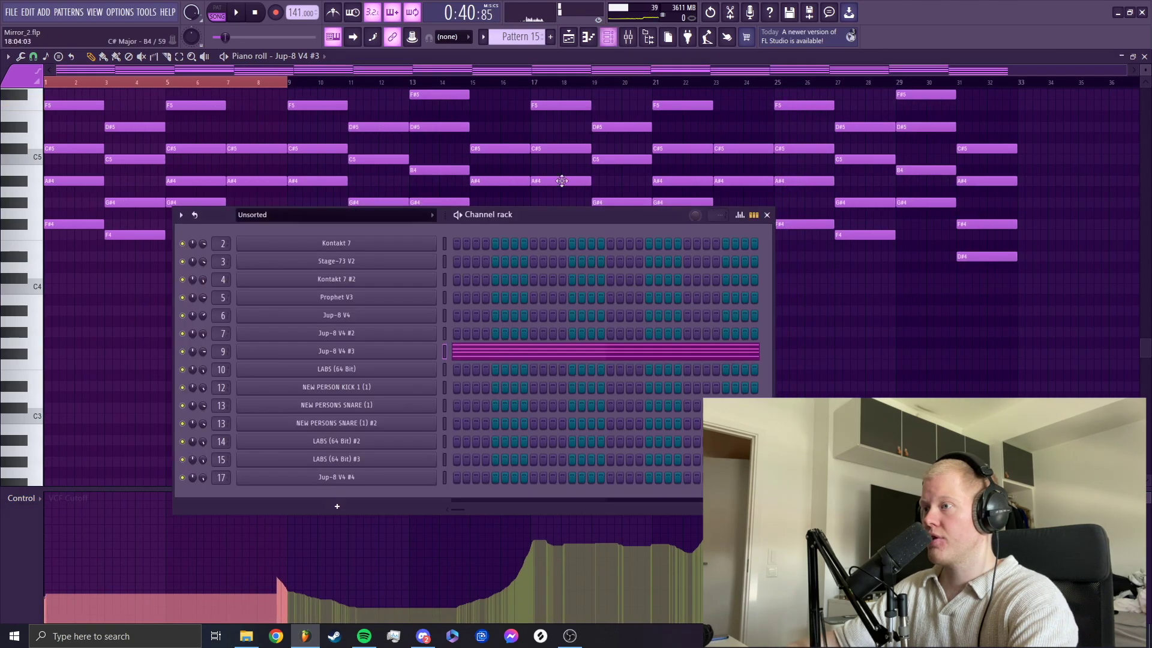
pyautogui.click(414, 352)
pyautogui.moveTo(541, 290)
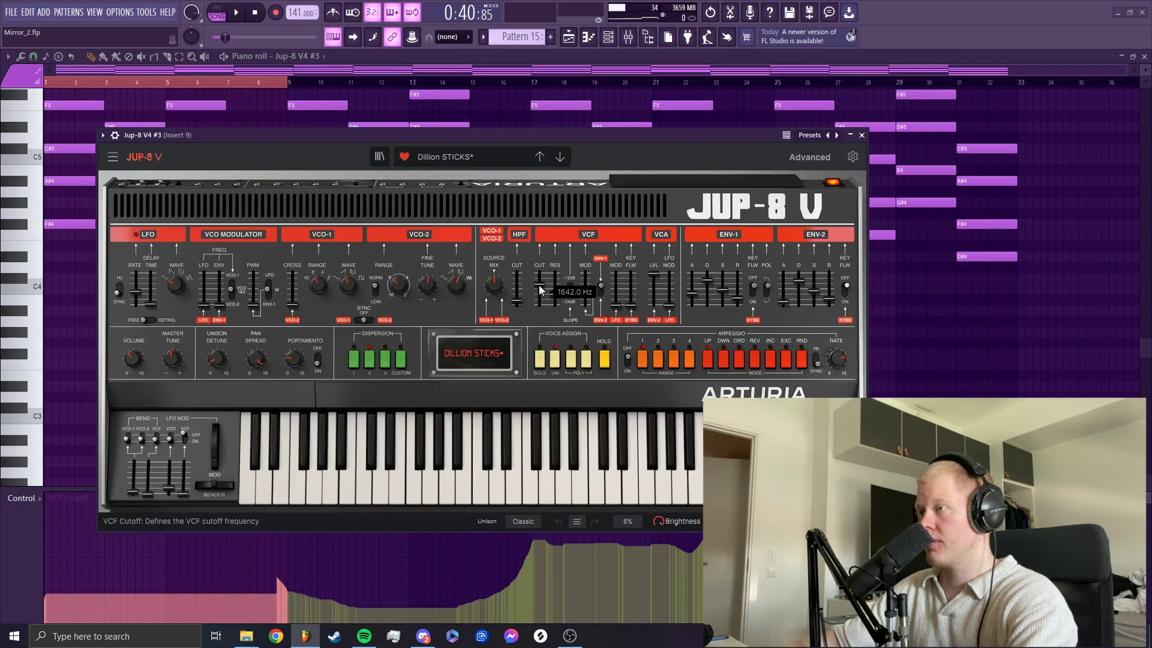
pyautogui.click(147, 12)
pyautogui.moveTo(169, 217)
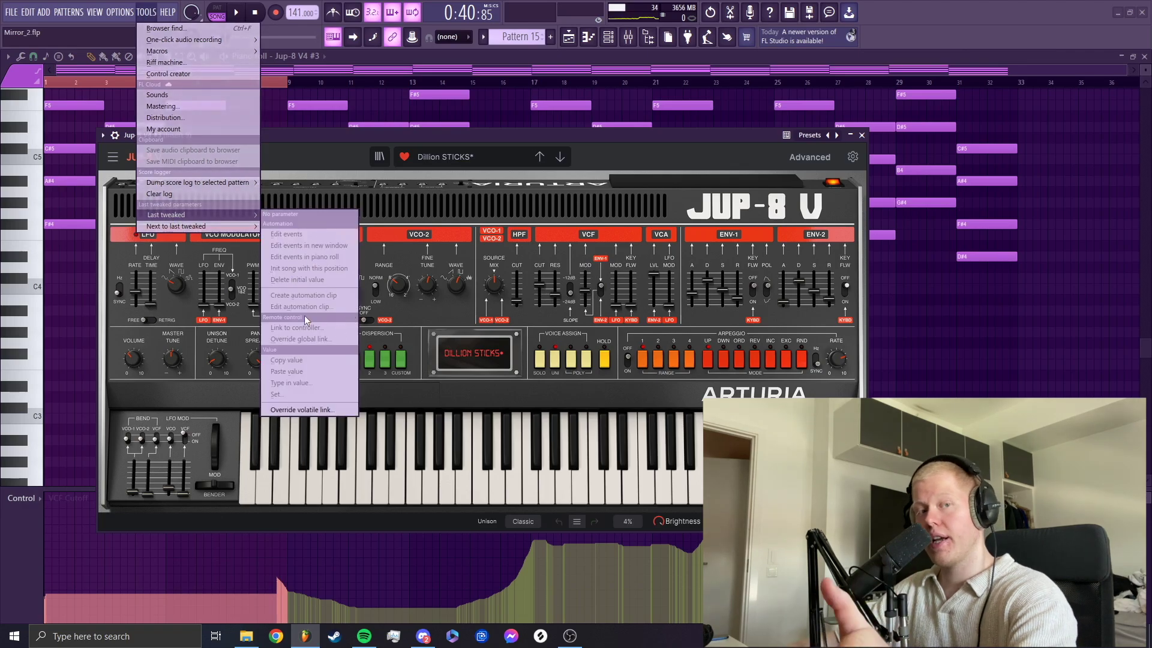
pyautogui.click(613, 142)
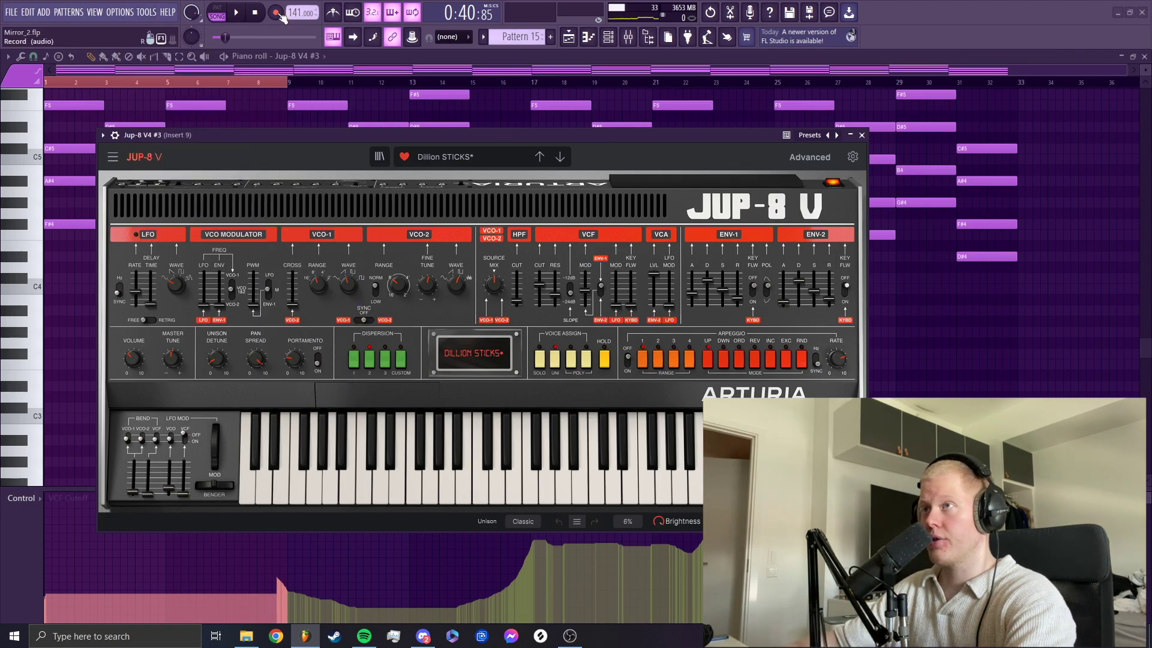
# Step: View the recording options, dismiss them, and close the Jup-8 V4 #3 instrument and the channel rack
pyautogui.press('r')
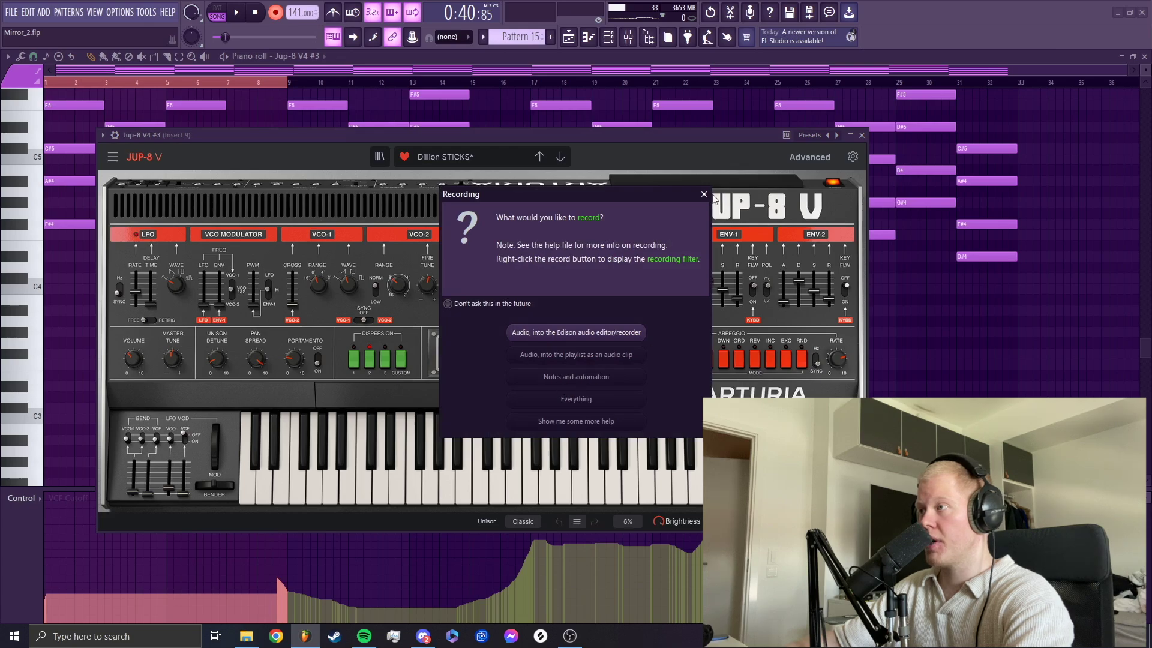
pyautogui.click(703, 194)
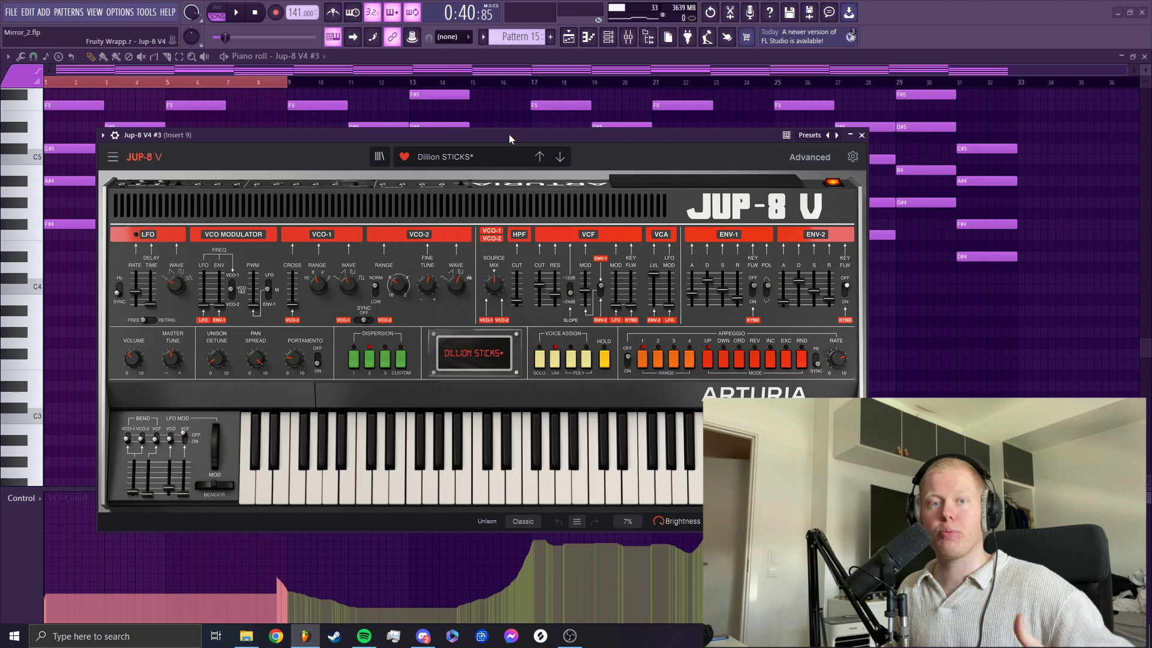
pyautogui.click(862, 135)
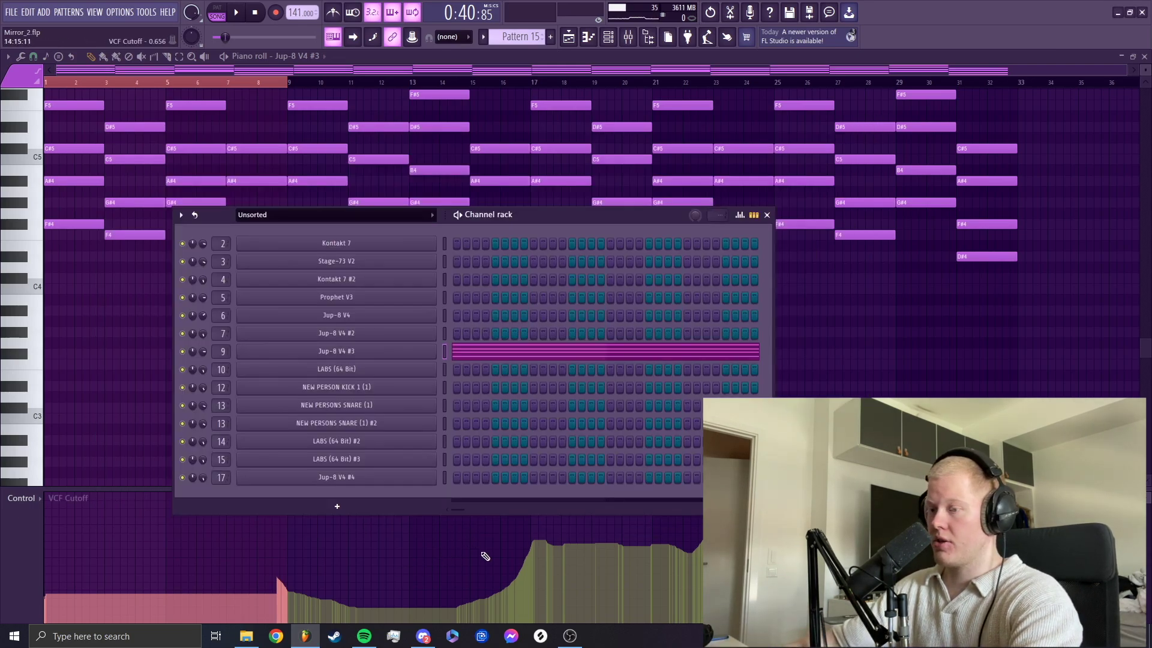
pyautogui.click(767, 215)
# Step: Switch the piano roll's control lane to Channel volume, and finally to Note velocity
pyautogui.click(23, 498)
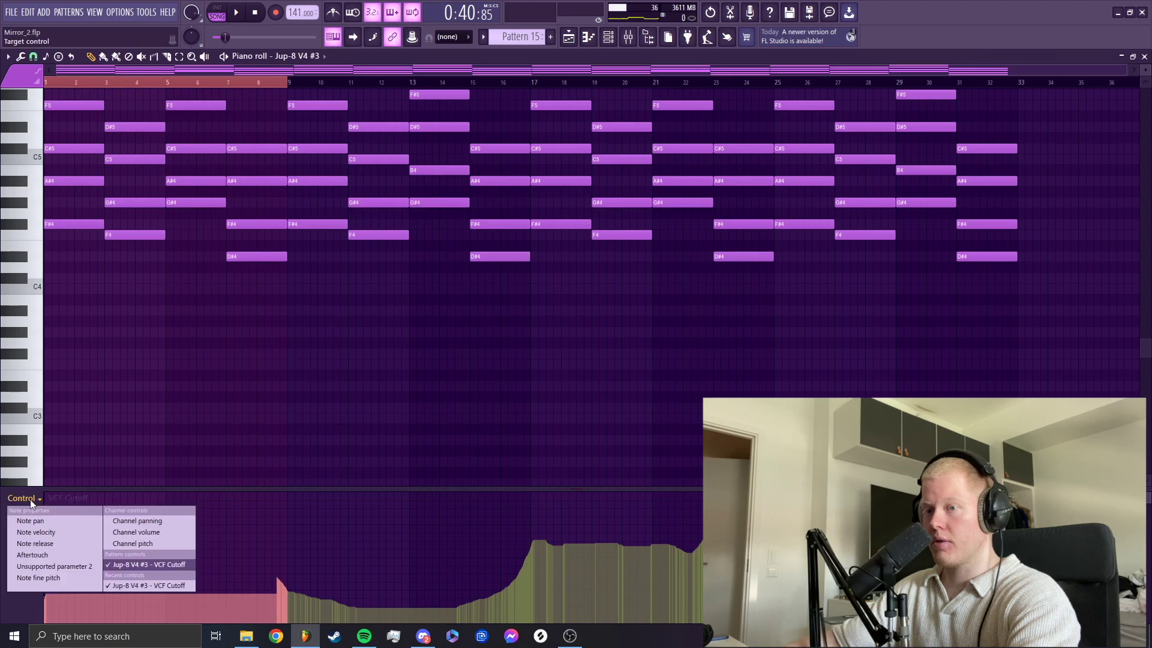
pyautogui.click(157, 532)
pyautogui.scroll(5, 322, 303)
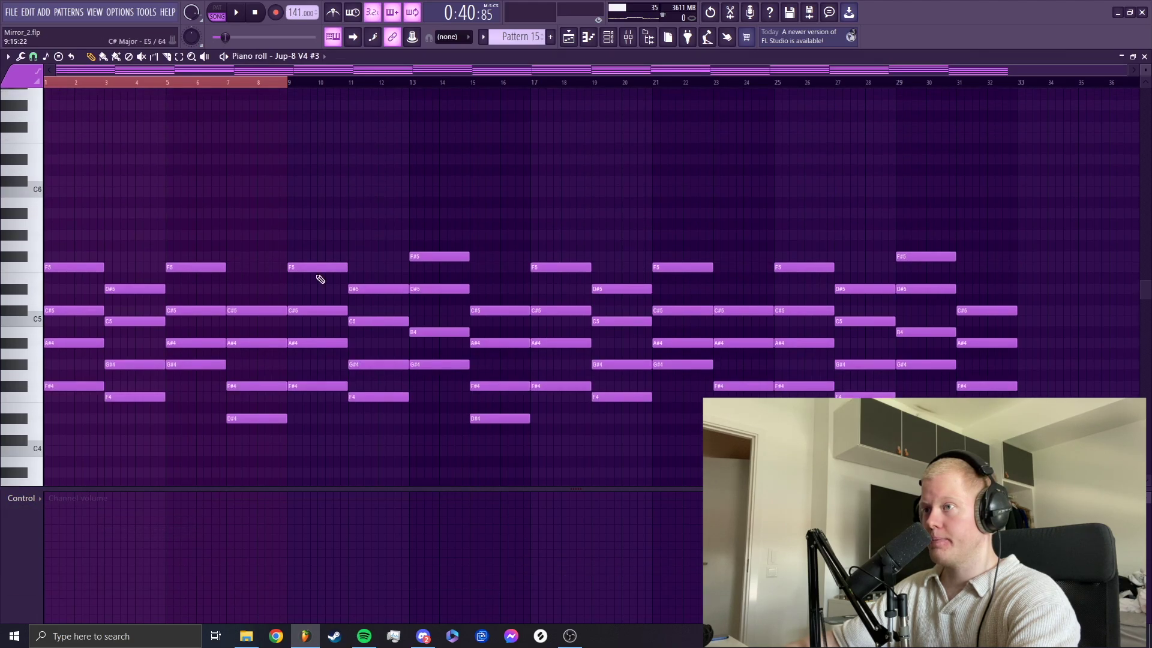
pyautogui.click(39, 502)
pyautogui.click(42, 533)
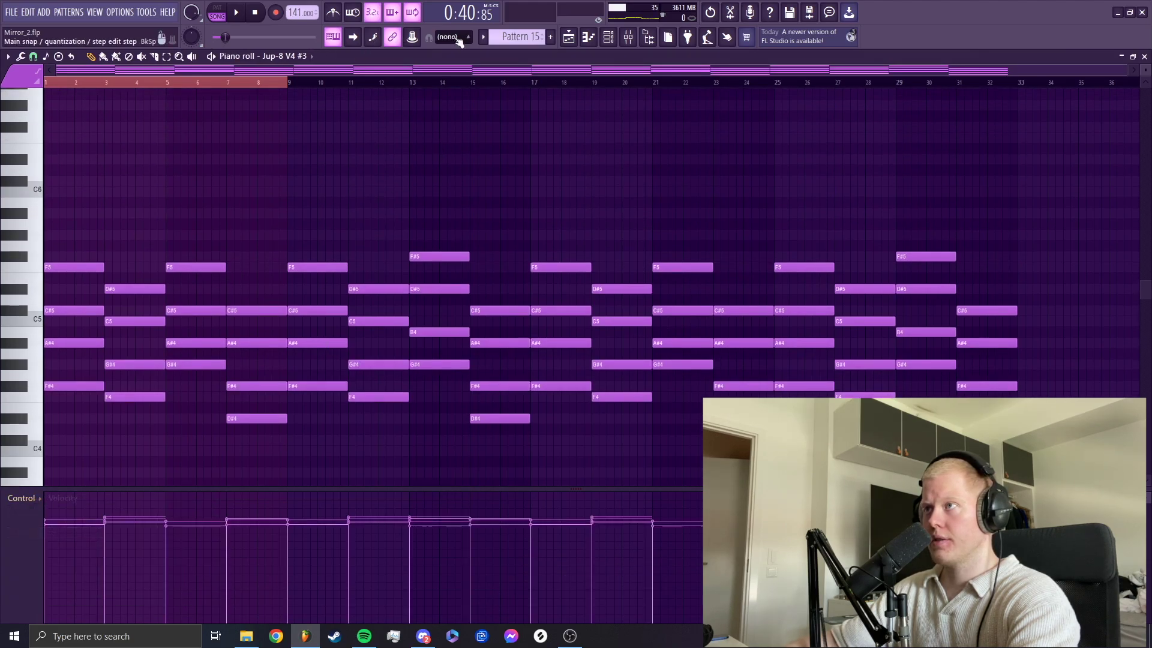
# Step: Return to the playlist, place the playhead at bar 33, solo Track 8, and select its Jup-8 V4 pattern
pyautogui.click(568, 39)
pyautogui.click(408, 82)
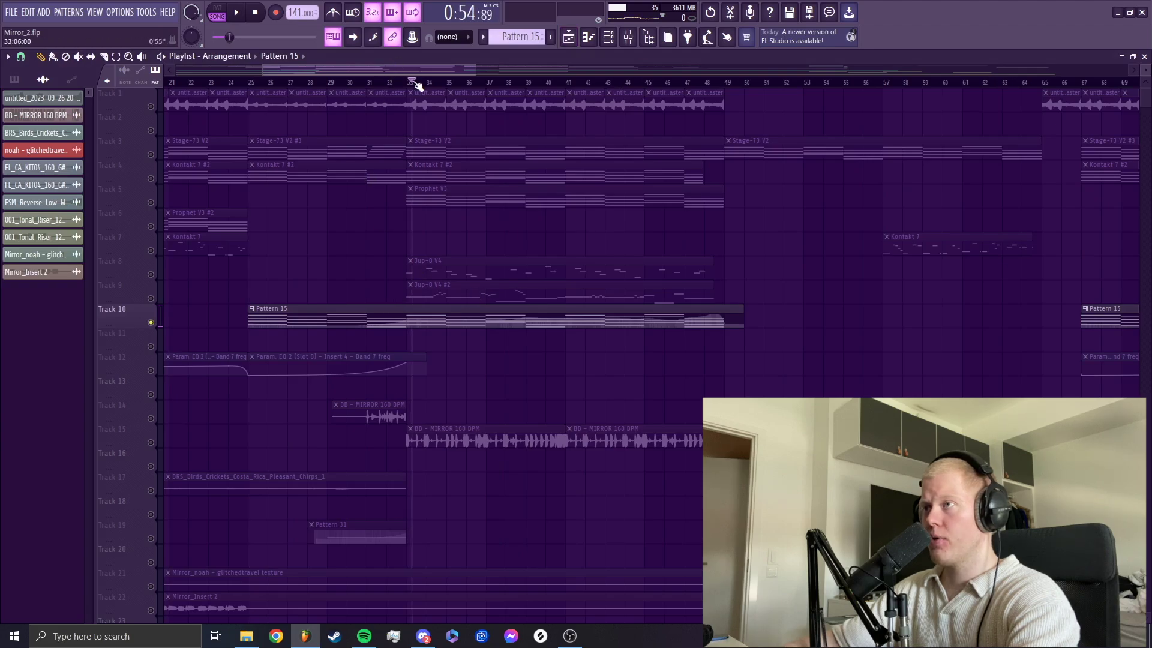
pyautogui.rightClick(150, 275)
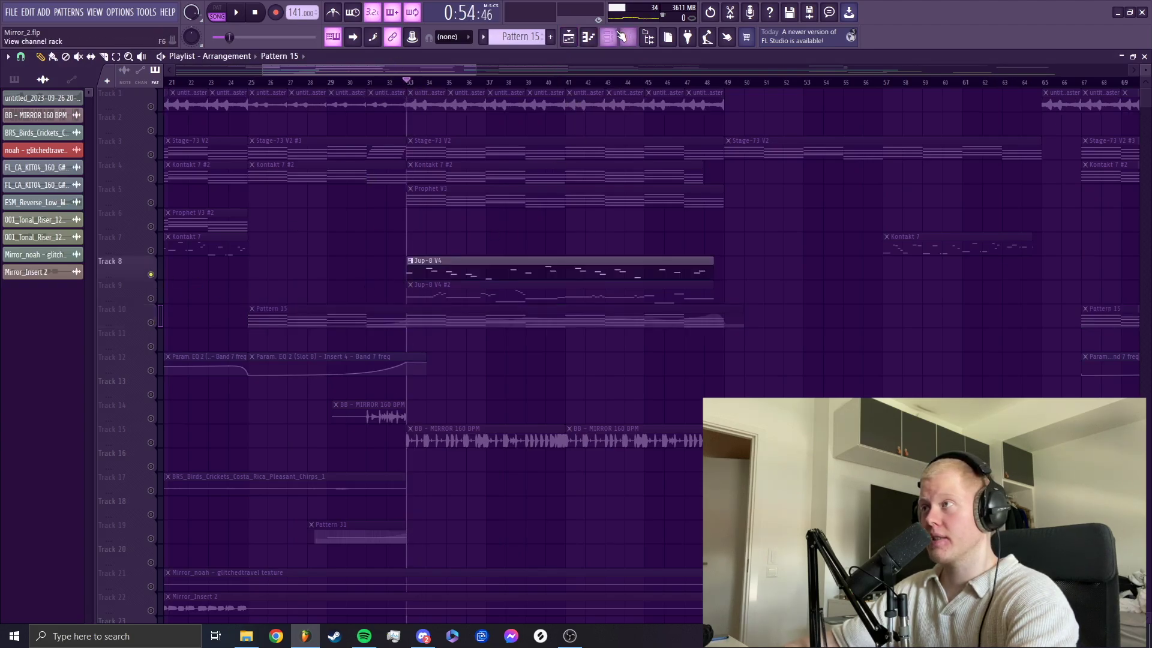
pyautogui.click(608, 36)
pyautogui.click(811, 237)
pyautogui.click(504, 267)
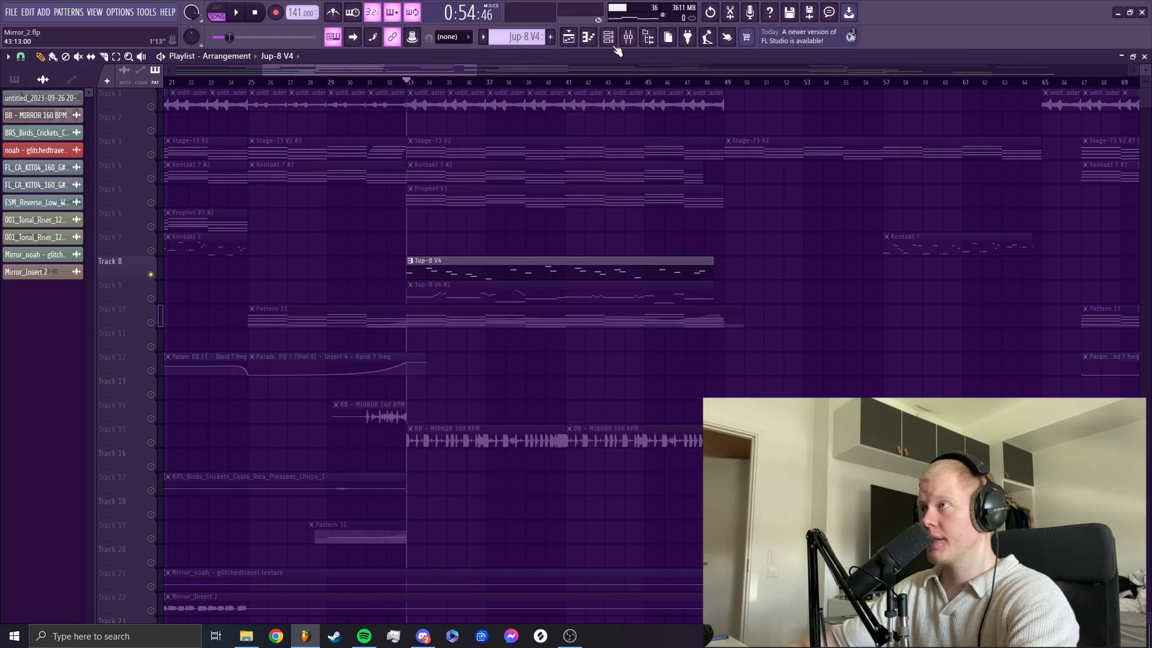
# Step: Inspect the Jup-8 V4 instrument with its Bokovens Crazy Lead preset, start playback, and close the instrument
pyautogui.click(608, 36)
pyautogui.click(442, 317)
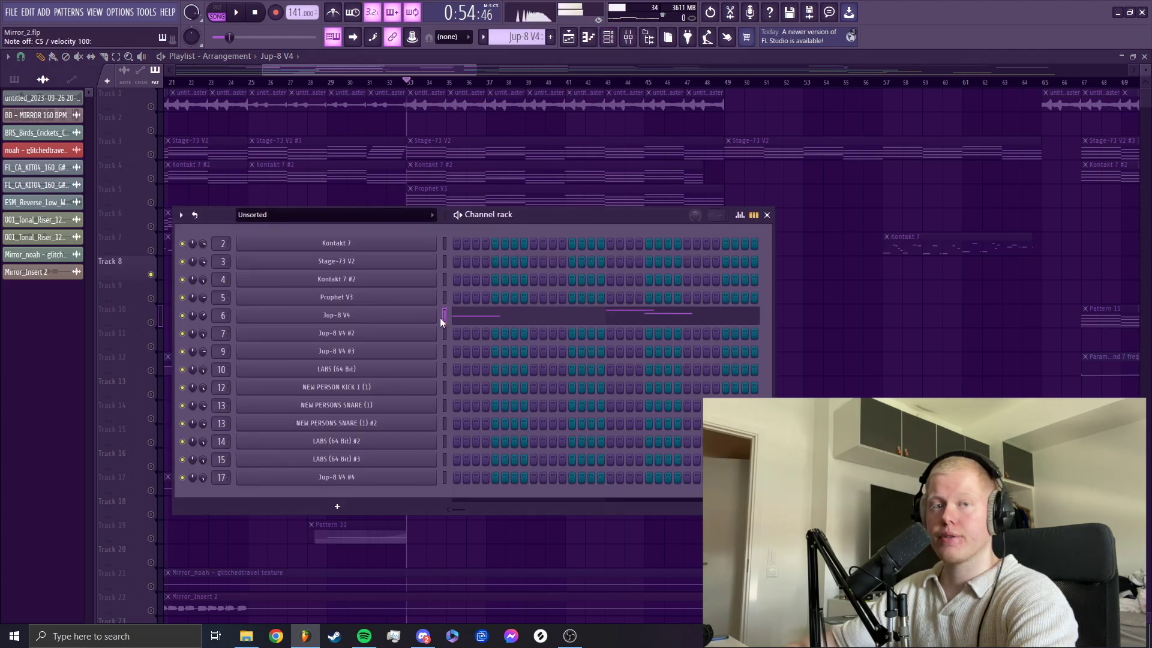
pyautogui.click(413, 316)
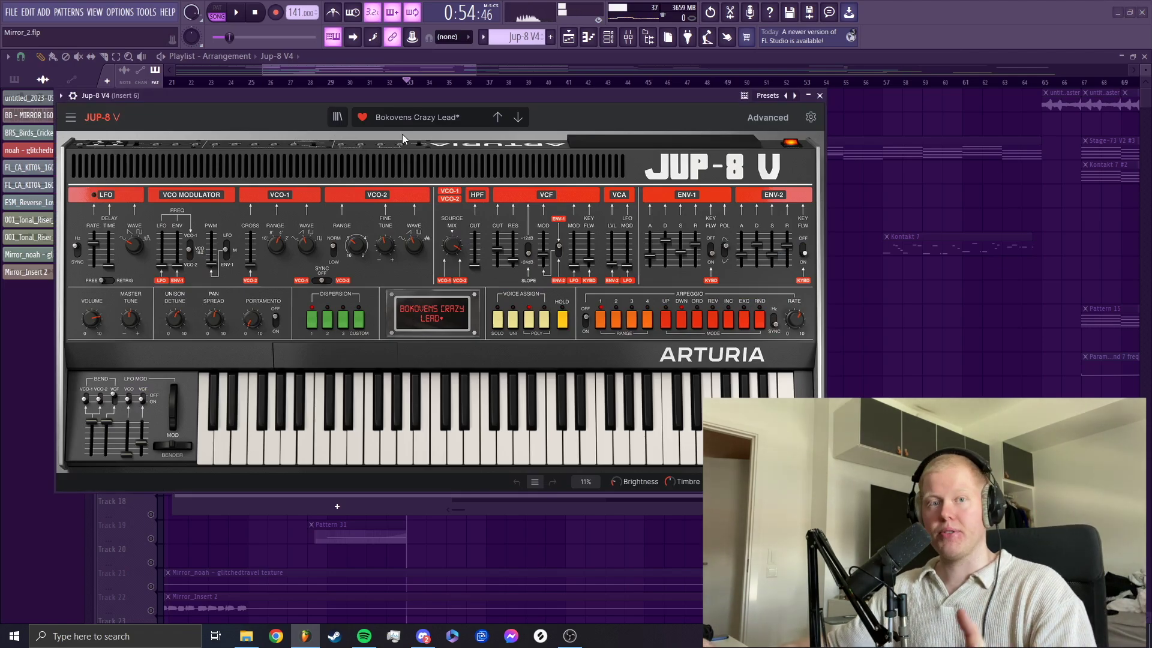
pyautogui.press('space')
pyautogui.click(818, 96)
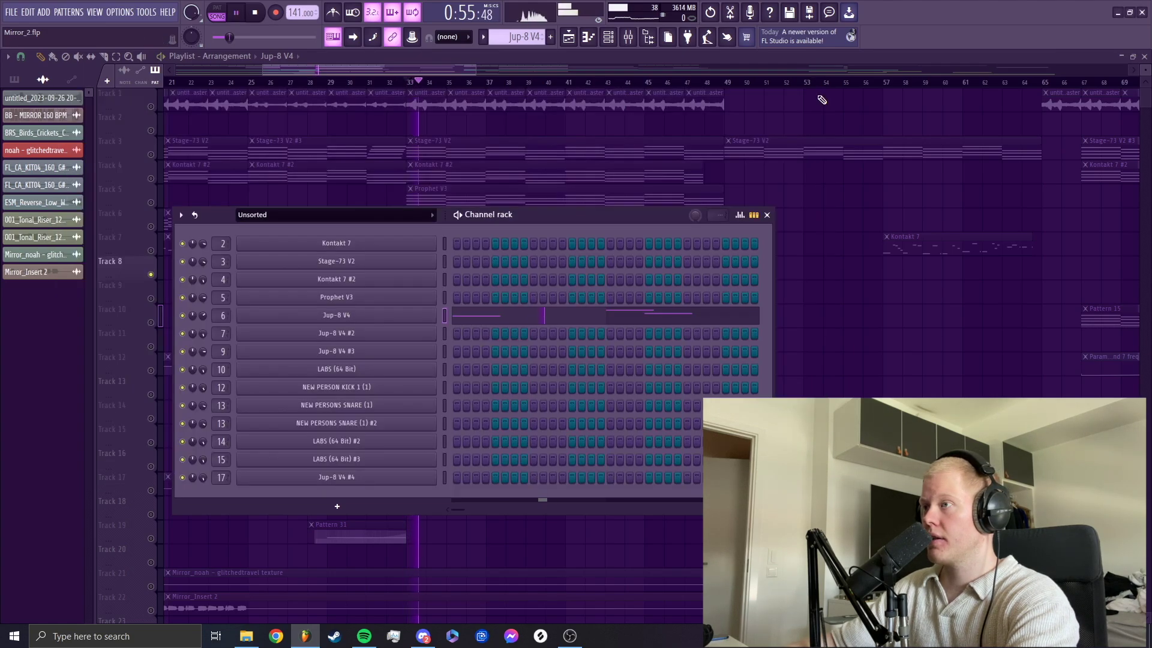
# Step: Examine the Jup-8 V4 lead notes up close in the piano roll during playback
pyautogui.click(576, 322)
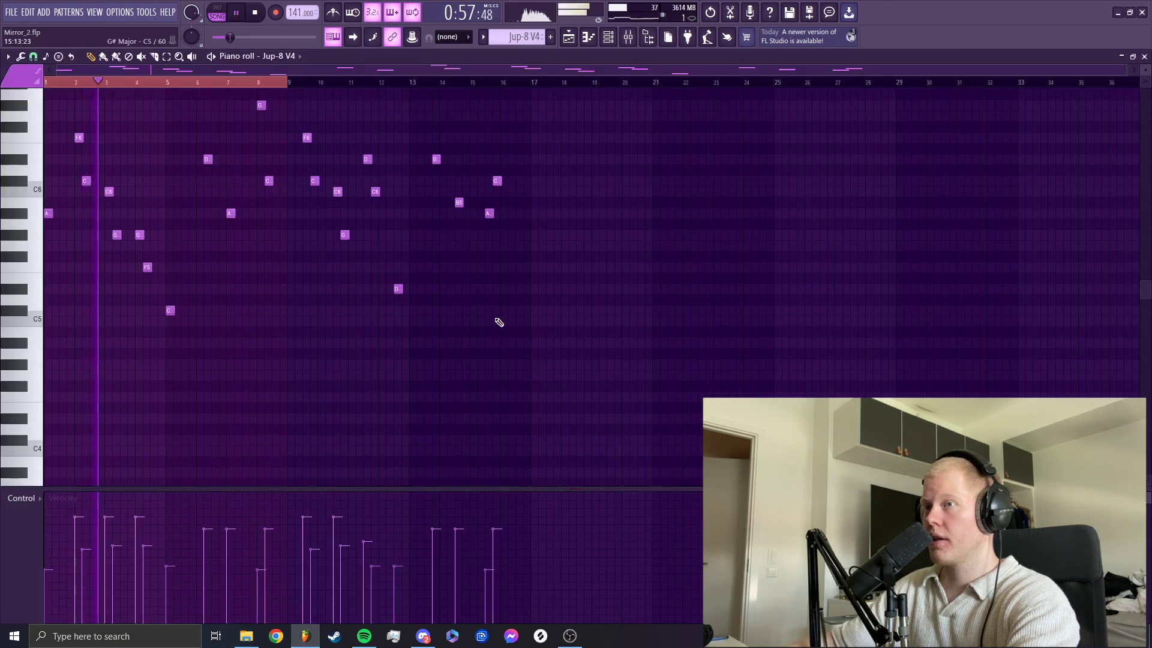
pyautogui.moveTo(1128, 73); pyautogui.dragTo(788, 91)
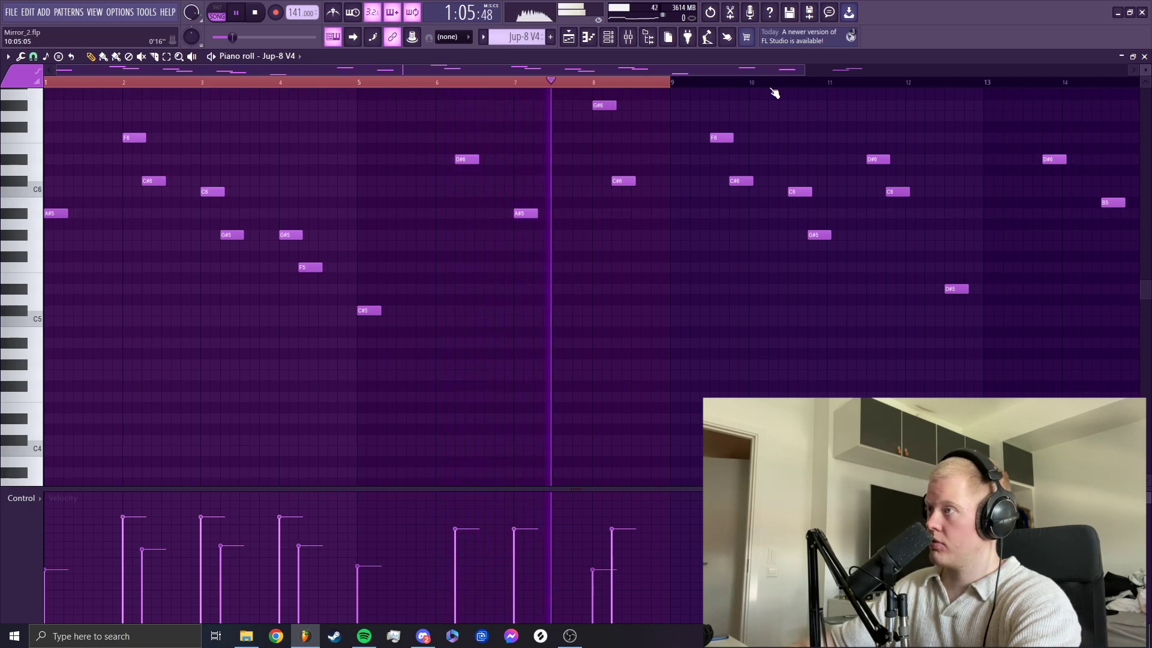
# Step: Return to the playlist, unsolo Track 8 so every track sounds, and play the full arrangement from bar 25
pyautogui.press('space')
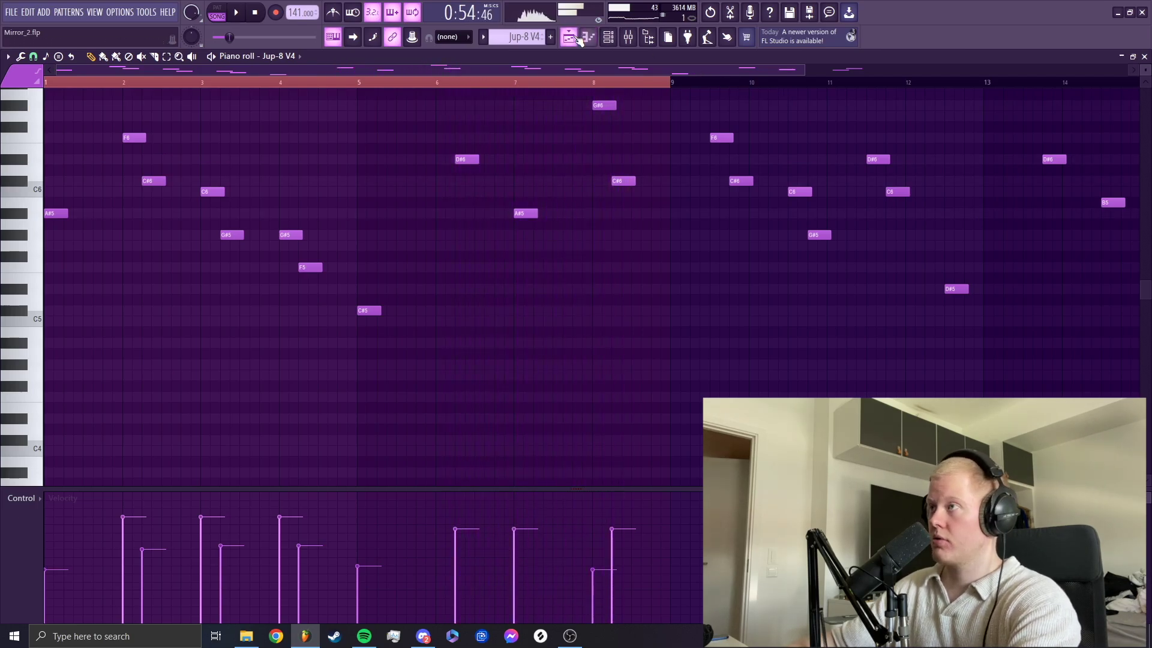
pyautogui.click(569, 37)
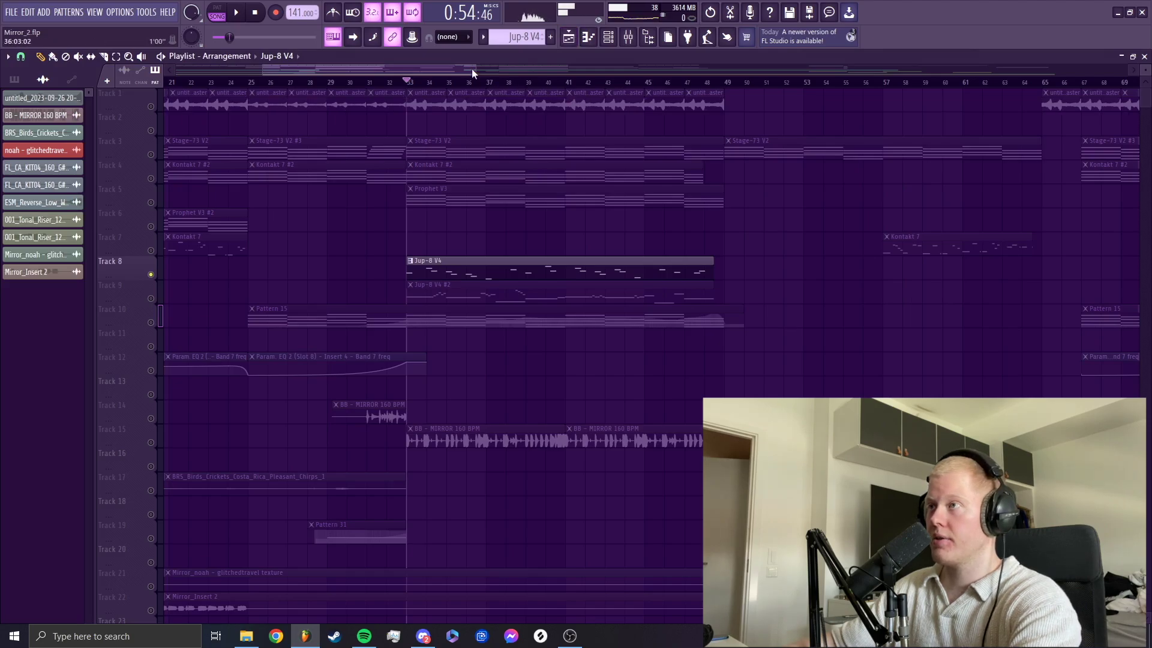
pyautogui.hscroll(3, 473, 69)
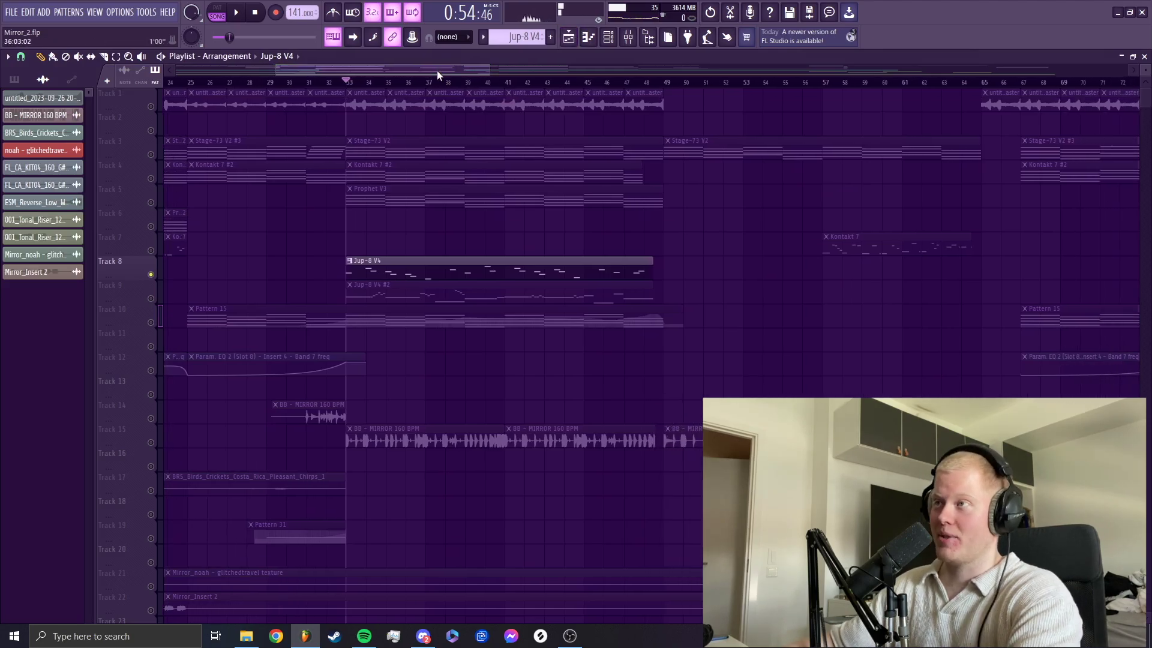
pyautogui.hscroll(-3, 425, 73)
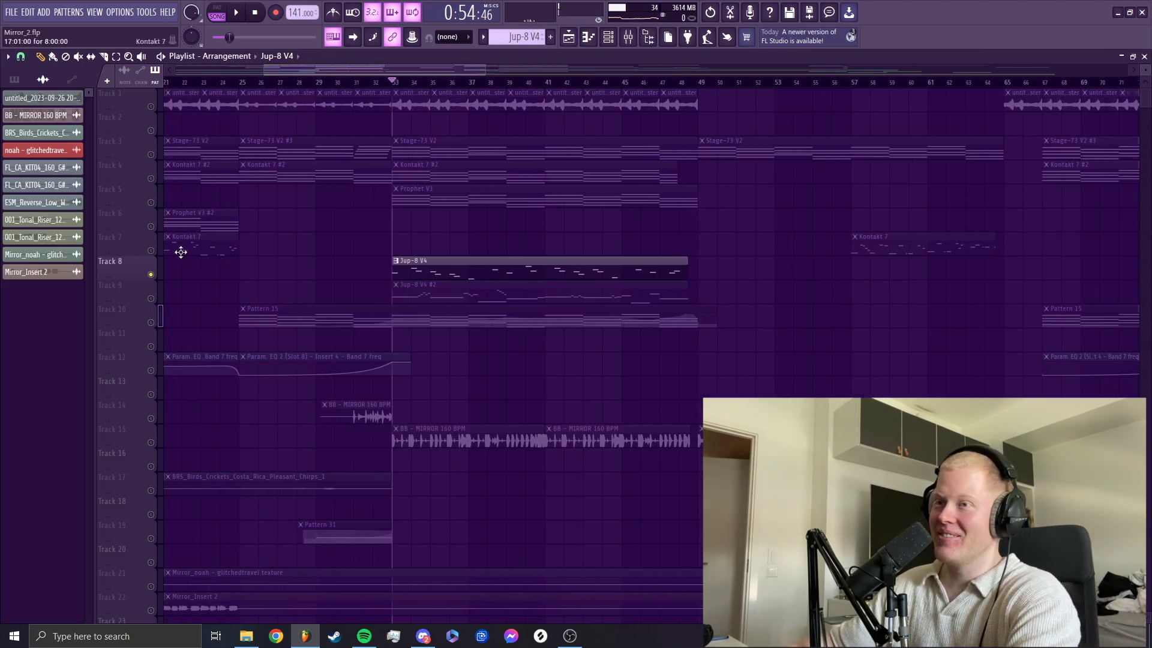
pyautogui.rightClick(151, 251)
pyautogui.moveTo(375, 83); pyautogui.dragTo(238, 82)
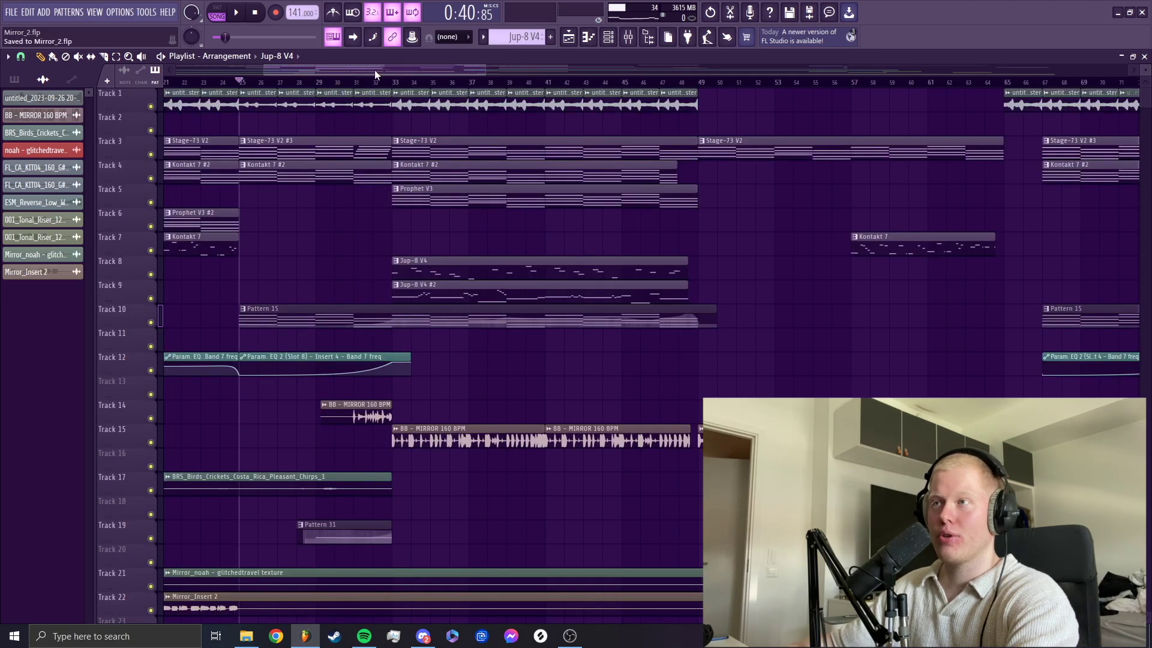
pyautogui.press('space')
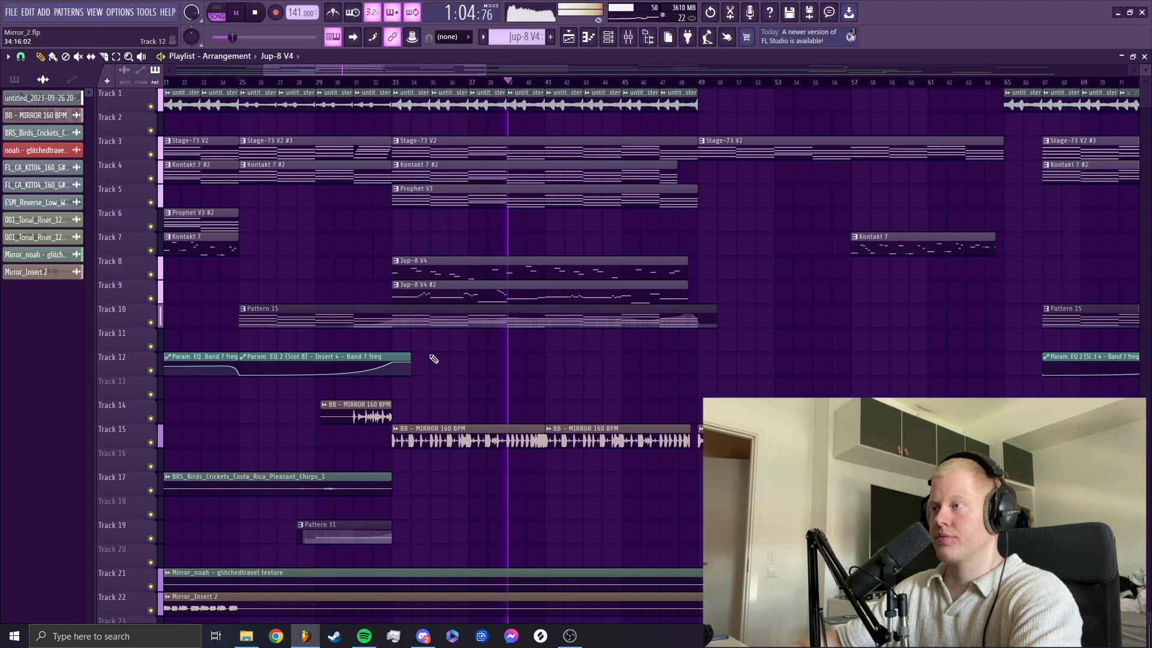
pyautogui.press('space')
# Step: Examine the Jup-8 V4 #2 pattern's notes in the piano roll during playback from bar 33, and return to the playlist
pyautogui.click(392, 84)
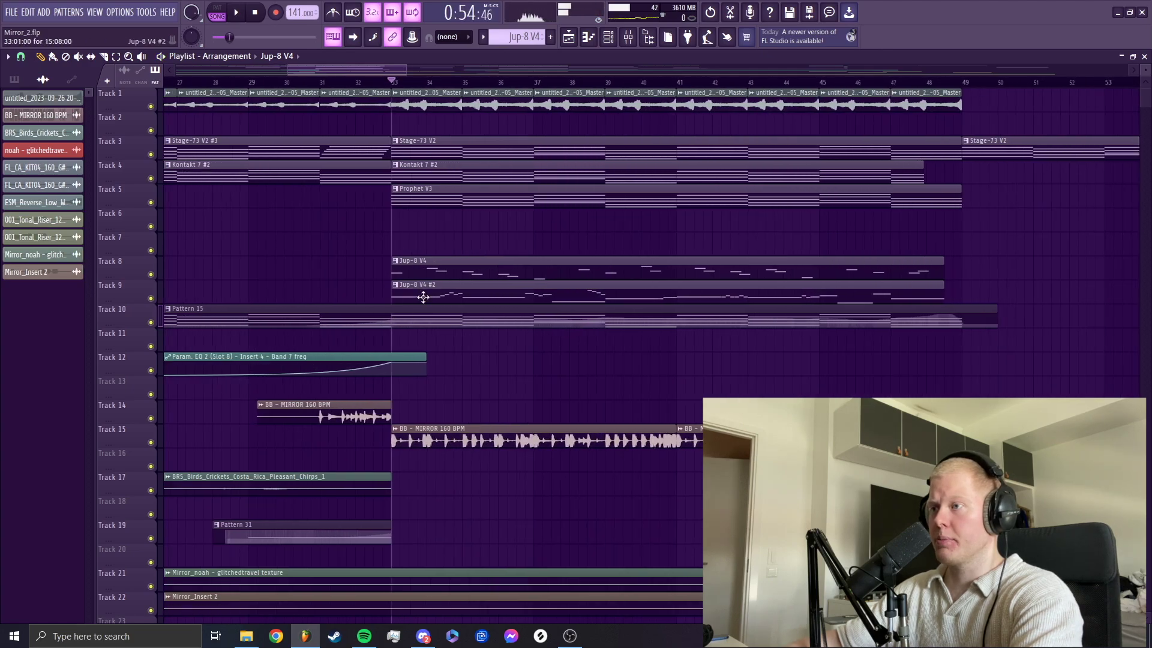
pyautogui.doubleClick(424, 293)
pyautogui.scroll(-7, 393, 373)
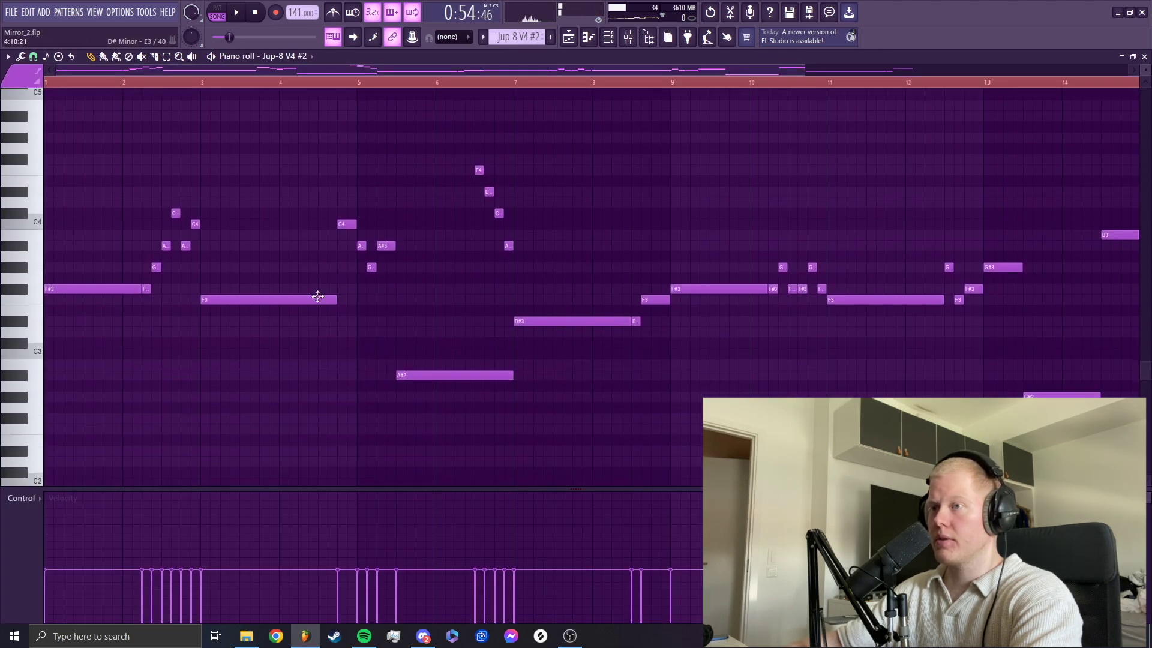
pyautogui.press('space')
pyautogui.moveTo(805, 70); pyautogui.dragTo(510, 71)
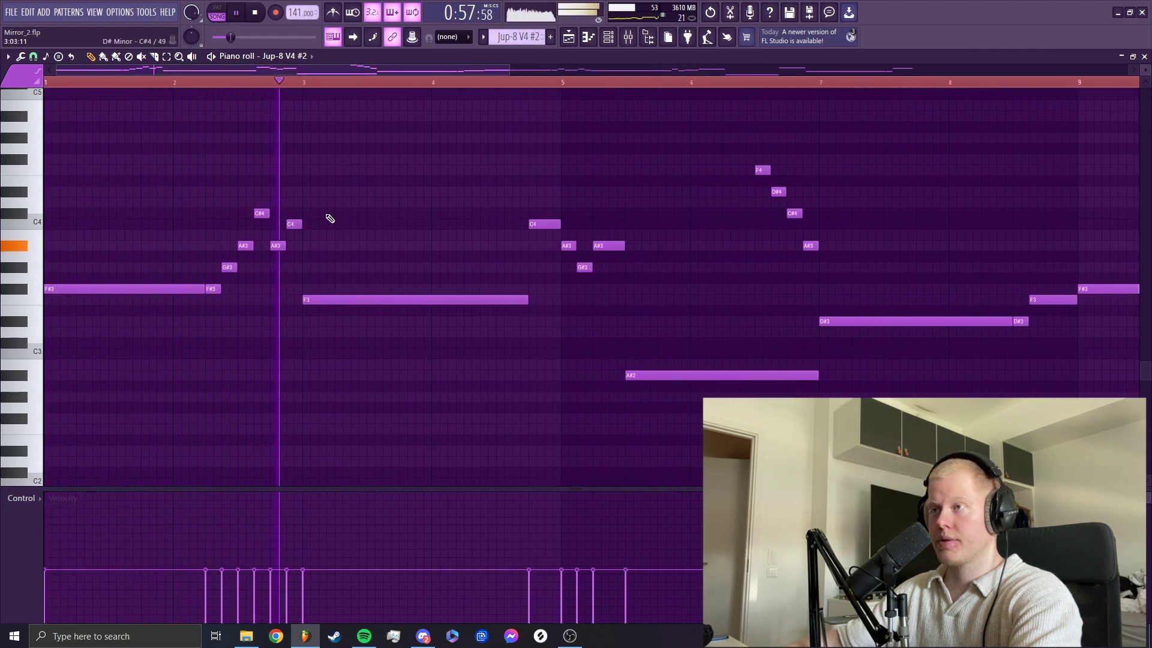
pyautogui.moveTo(511, 70); pyautogui.dragTo(956, 134)
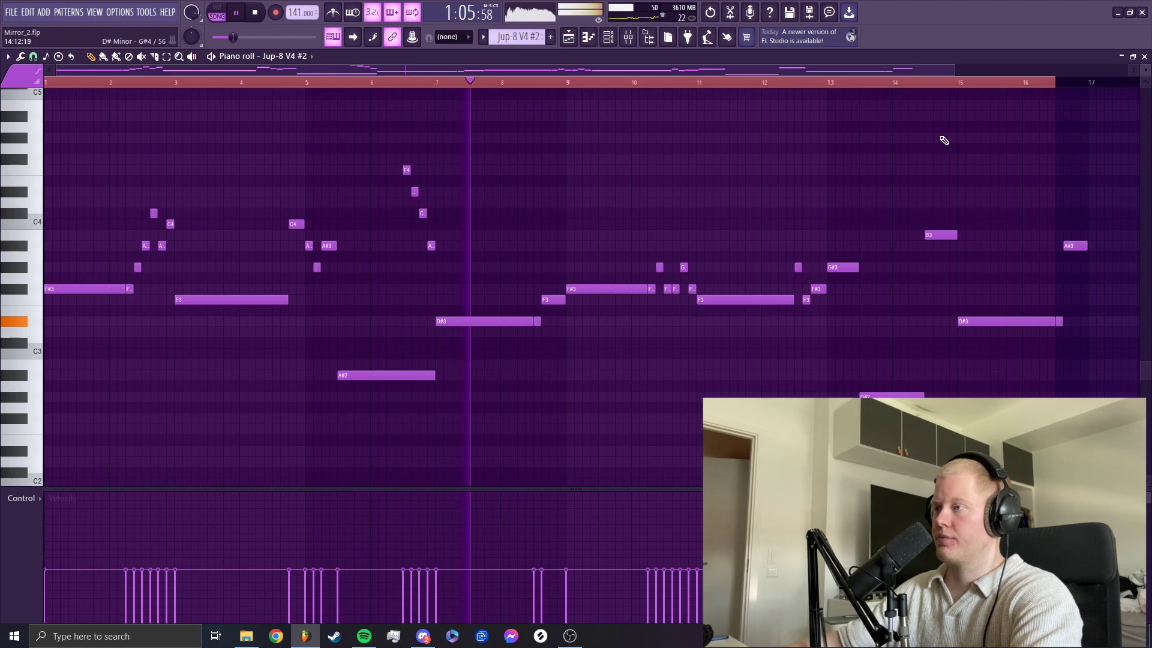
pyautogui.click(569, 38)
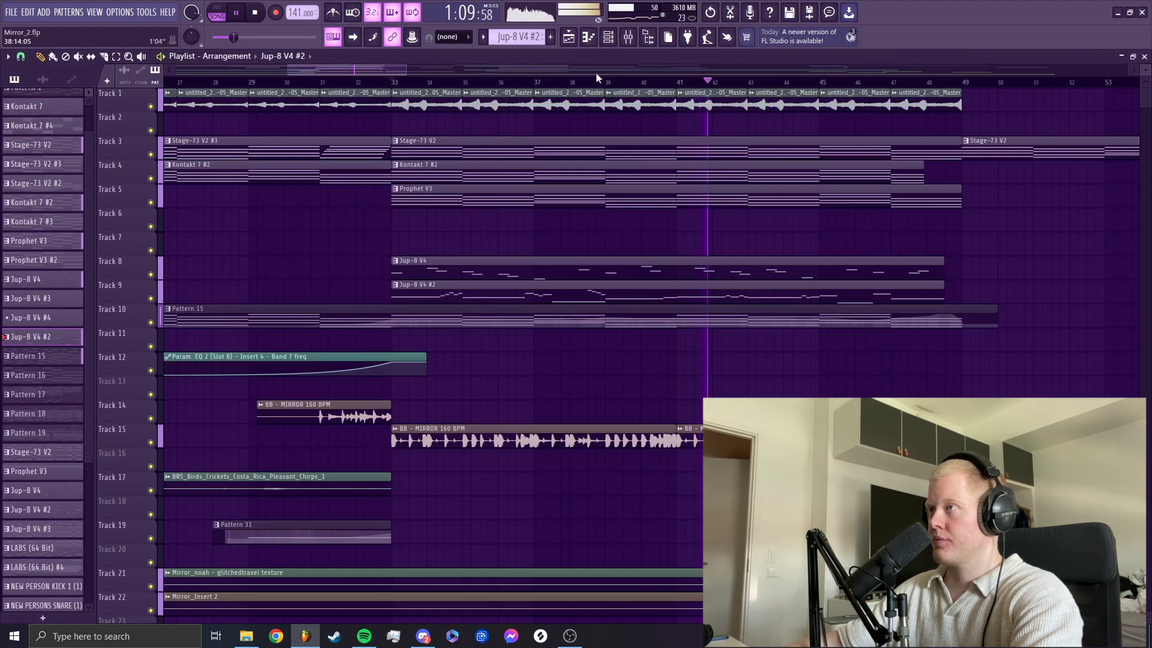
pyautogui.press('space')
# Step: Show the channel rack and briefly inspect the Jup-8 V4 #3 instrument with its Dillion STICKS preset
pyautogui.press('F6')
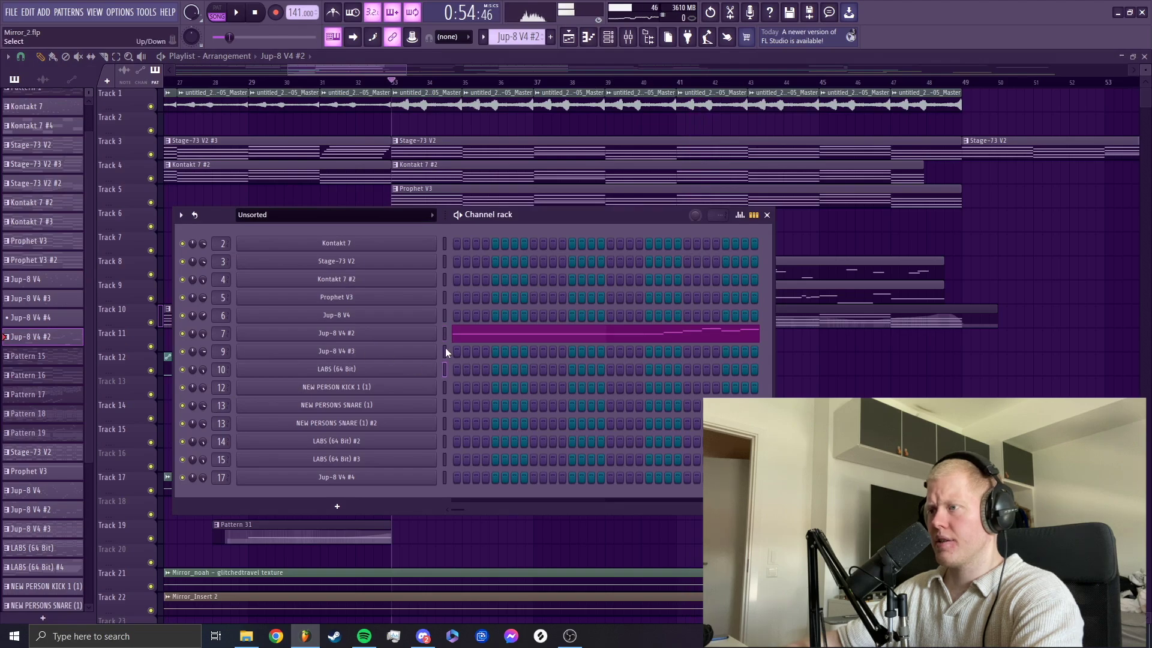
pyautogui.click(418, 351)
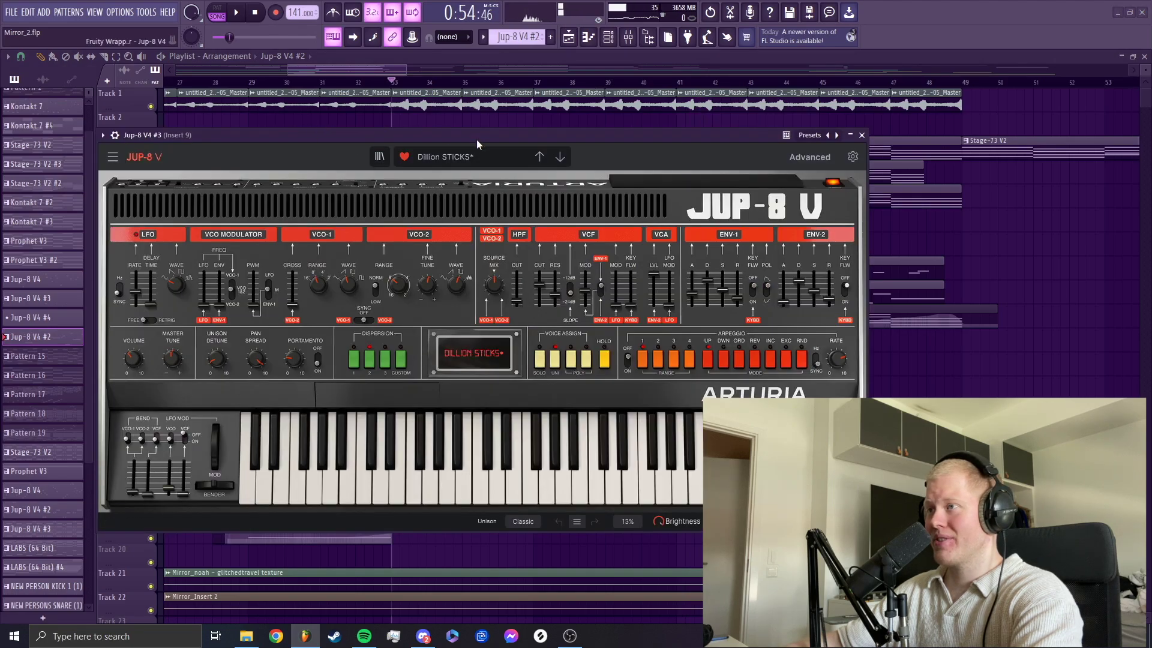
pyautogui.moveTo(477, 144); pyautogui.dragTo(493, 143)
pyautogui.click(877, 135)
# Step: Inspect the Jup-8 V4 #2 instrument with its Dark Drone preset, audition a few notes, and close it
pyautogui.click(387, 334)
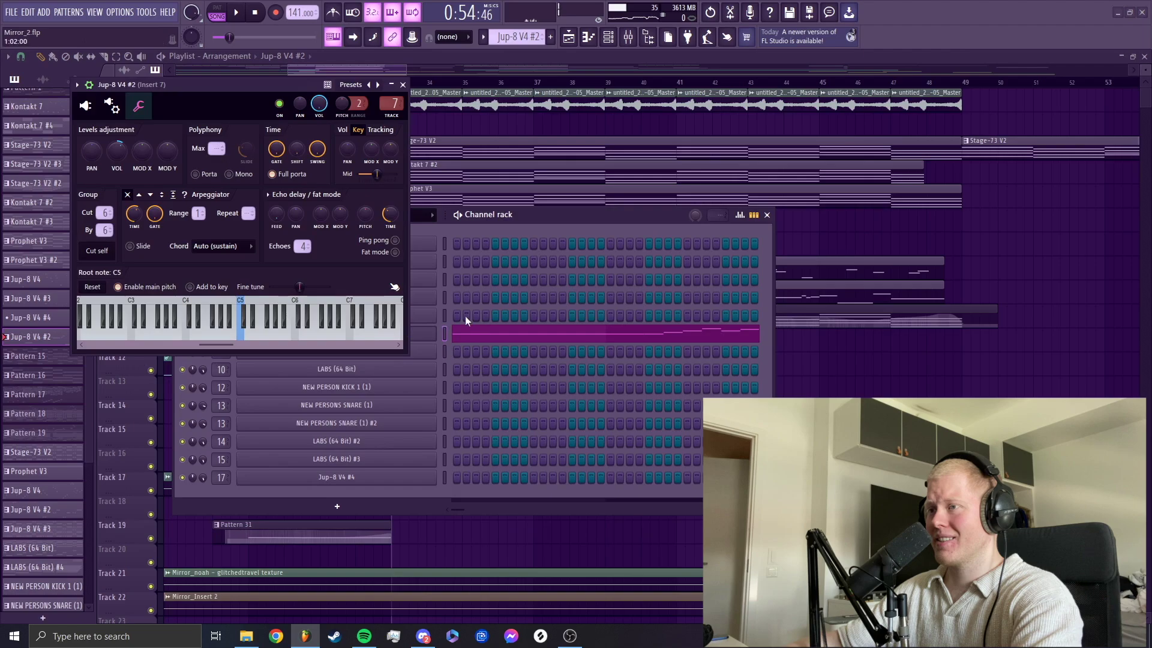
pyautogui.click(96, 103)
pyautogui.moveTo(465, 87); pyautogui.dragTo(493, 82)
pyautogui.press('v')
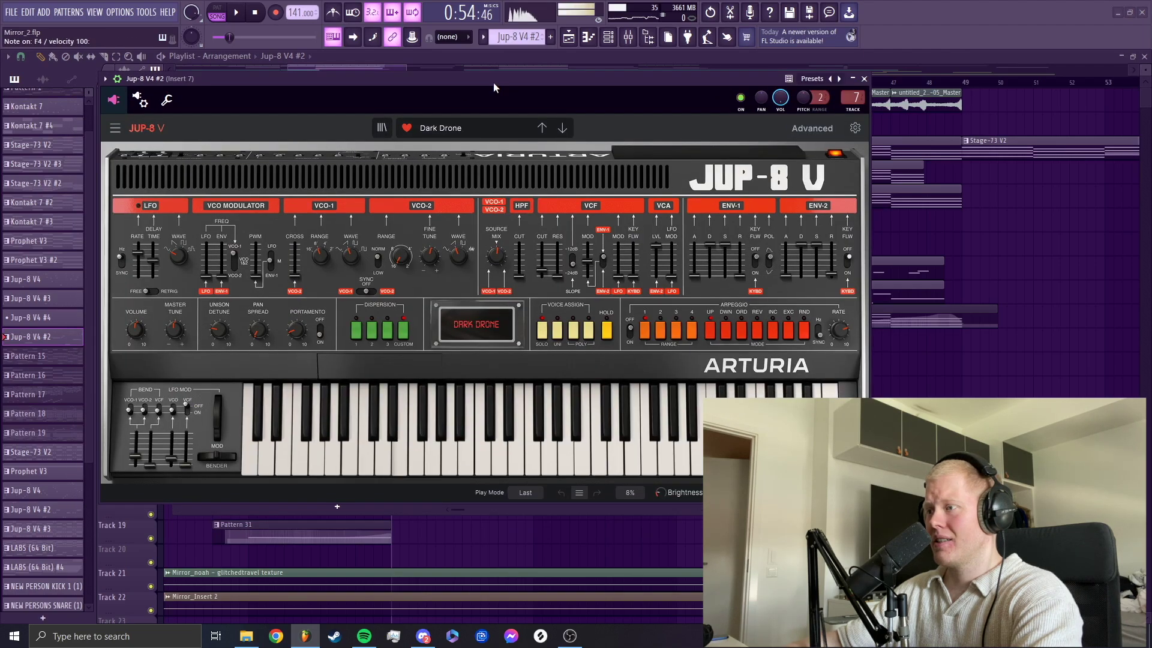
pyautogui.press('c')
pyautogui.press('v')
pyautogui.press('b')
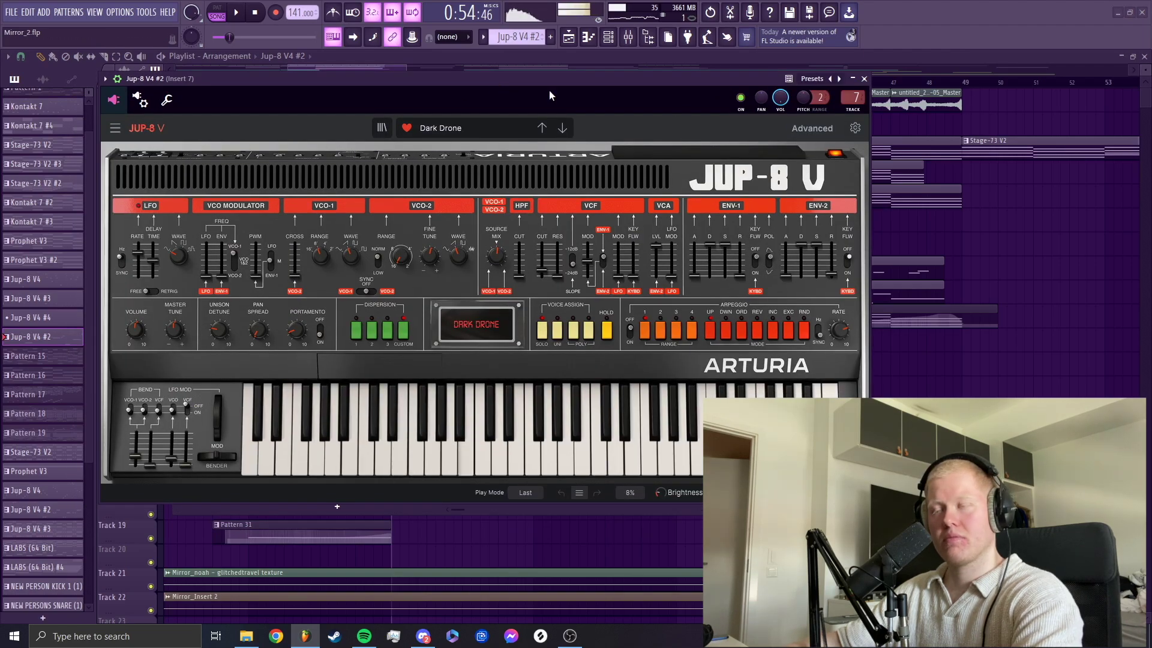
pyautogui.press('c')
pyautogui.click(864, 79)
# Step: Solo Insert 6 in the mixer and inspect its Pro-R reverb's Mix and Stereo Width during playback
pyautogui.press('F9')
pyautogui.click(208, 310)
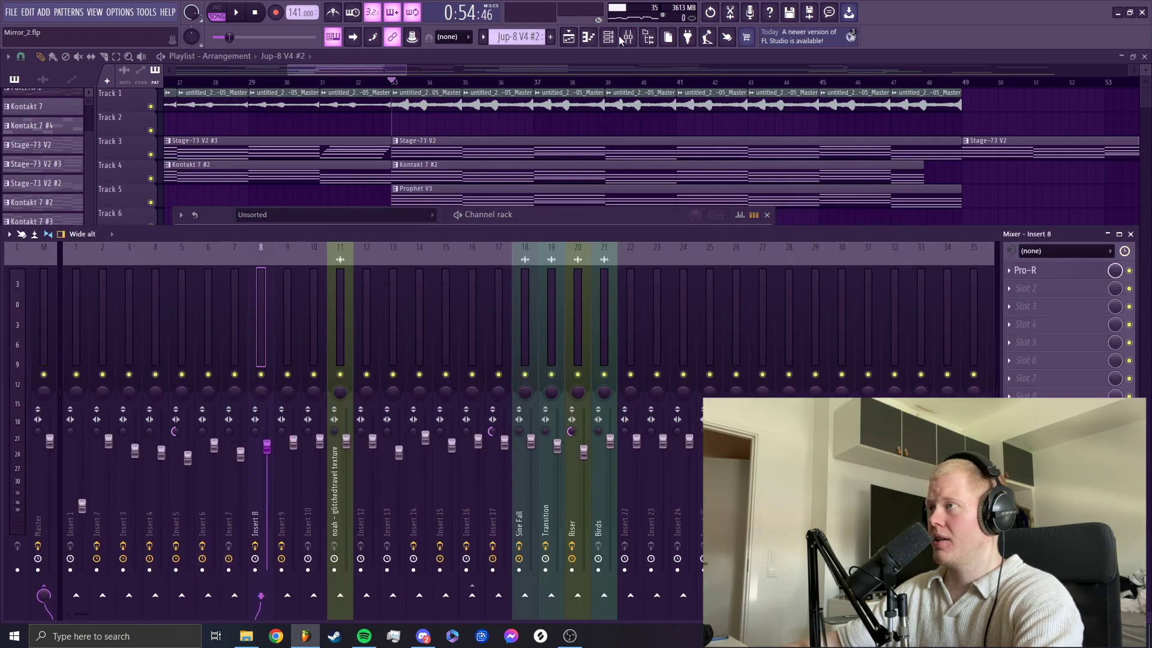
pyautogui.click(210, 294)
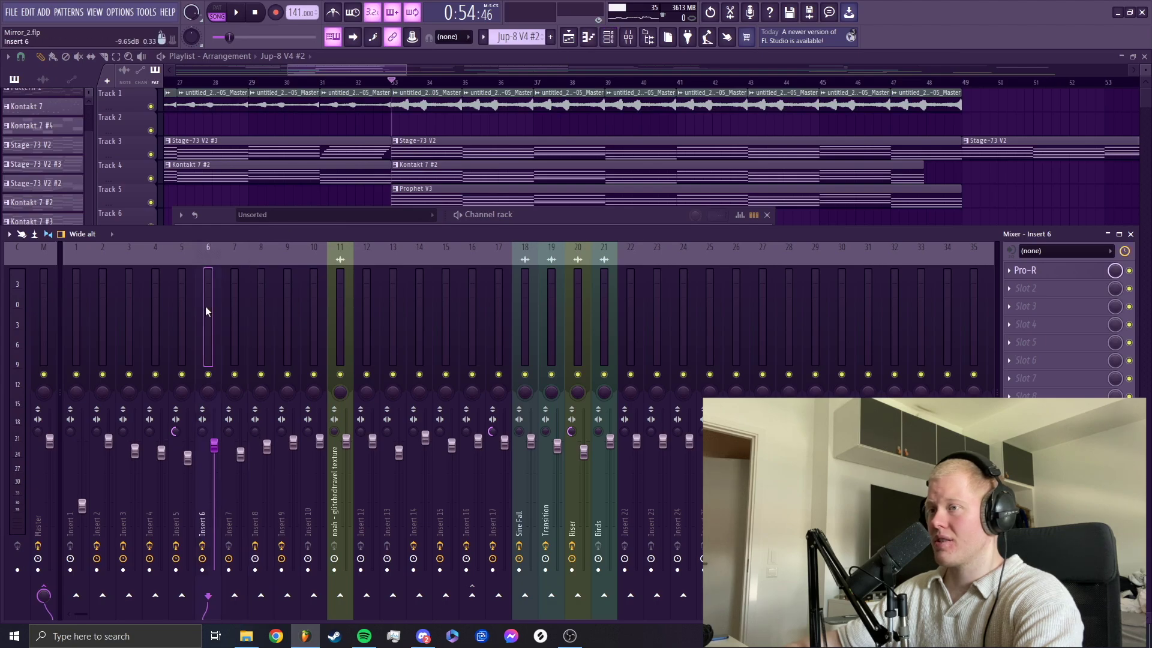
pyautogui.press('space')
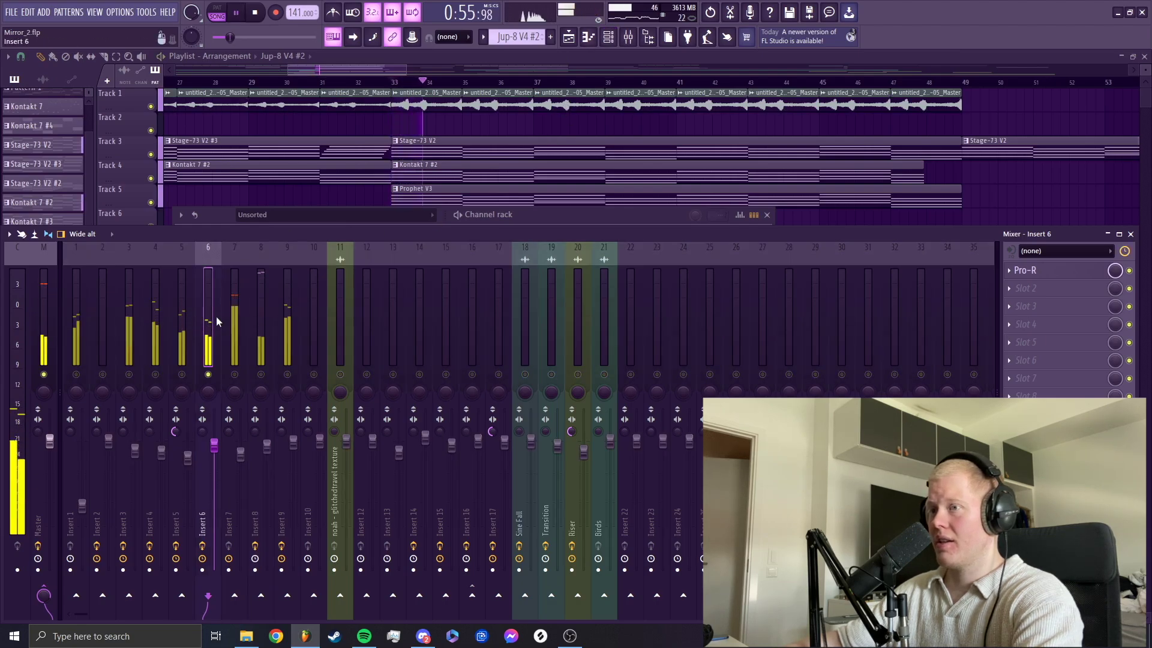
pyautogui.click(1025, 270)
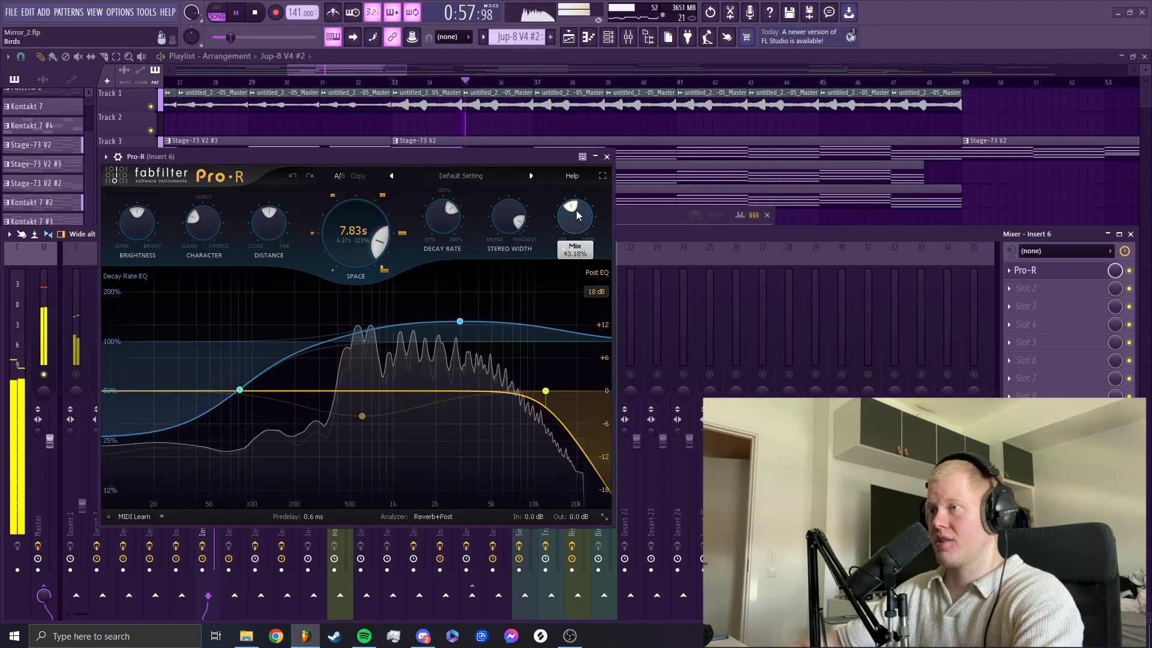
pyautogui.moveTo(578, 215)
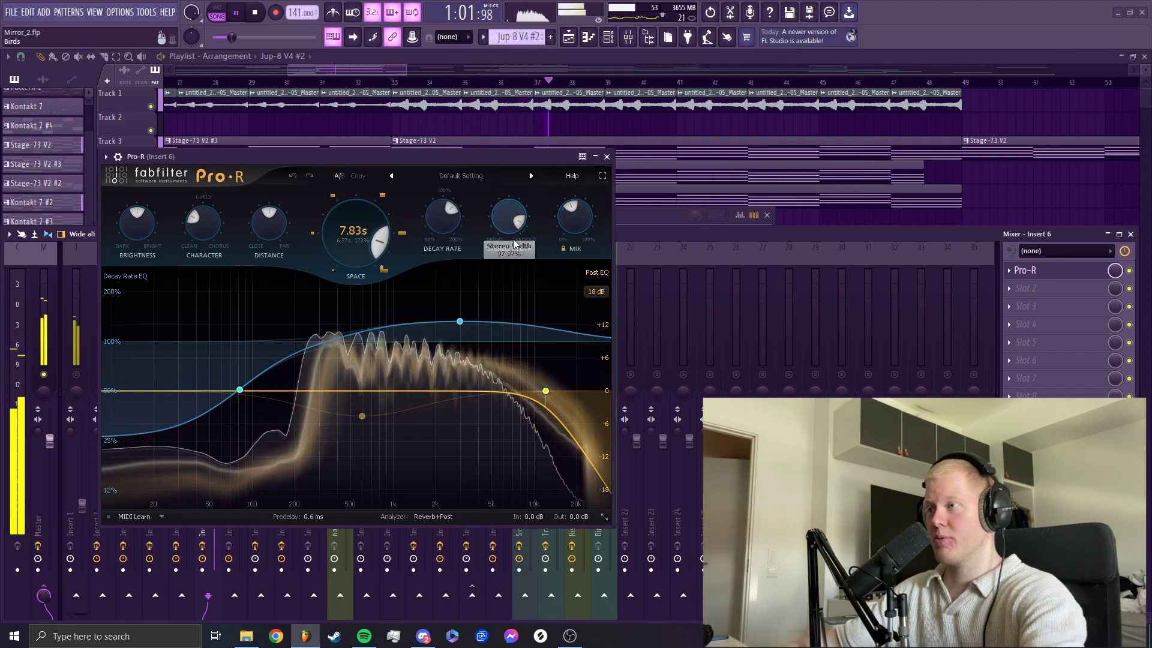
pyautogui.press('space')
pyautogui.click(606, 156)
# Step: Inspect the advanced effects of the Jup-8 V4 instrument's Bokovens Crazy Lead preset, and close the instrument
pyautogui.press('F6')
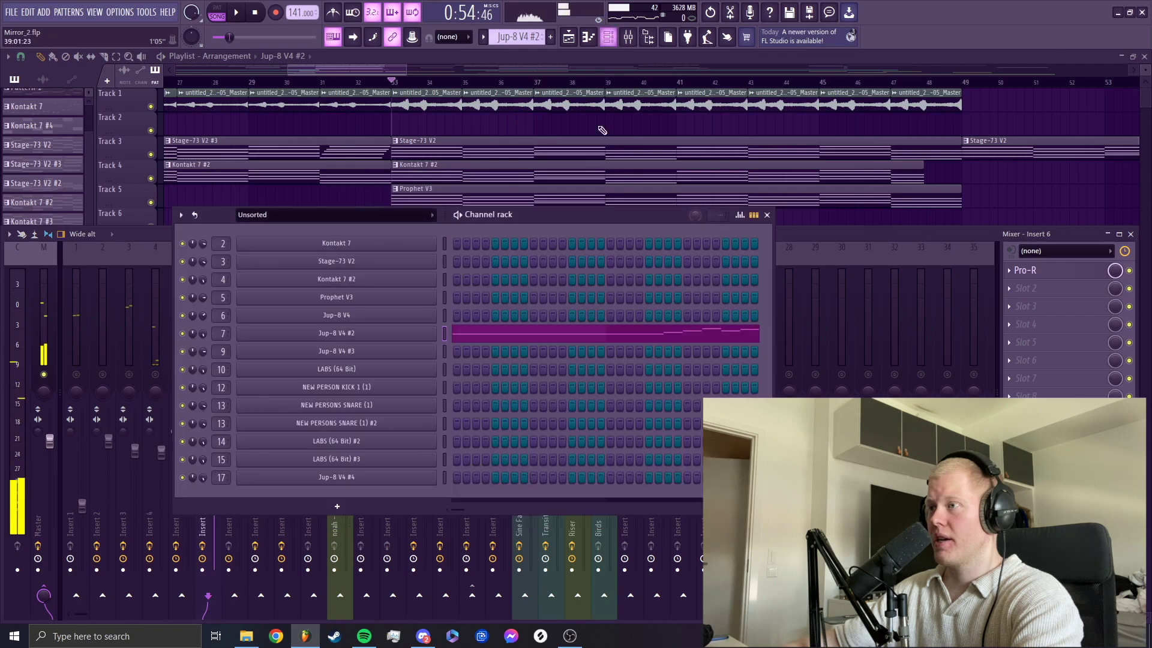
pyautogui.click(435, 316)
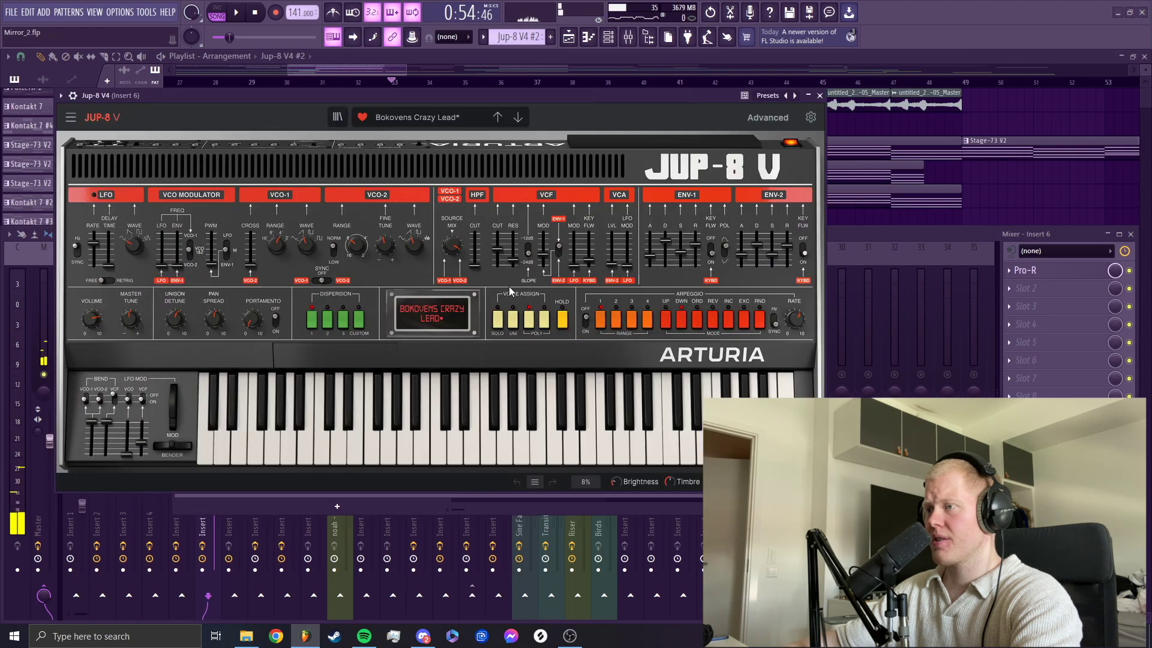
pyautogui.click(771, 122)
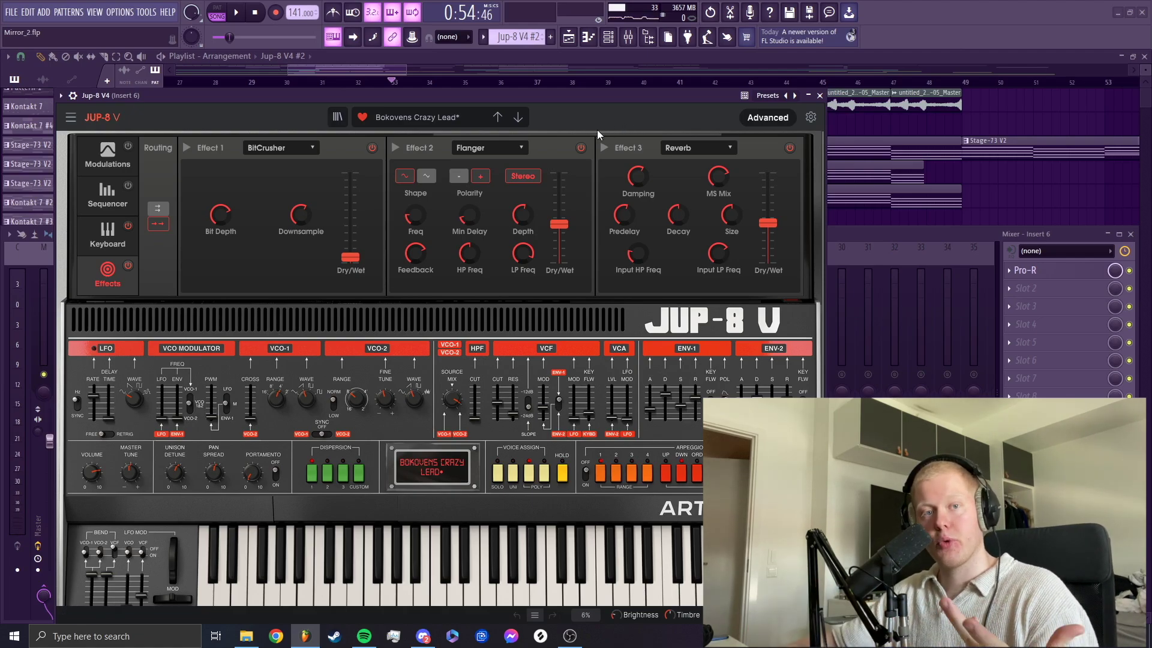
pyautogui.click(763, 120)
pyautogui.click(820, 96)
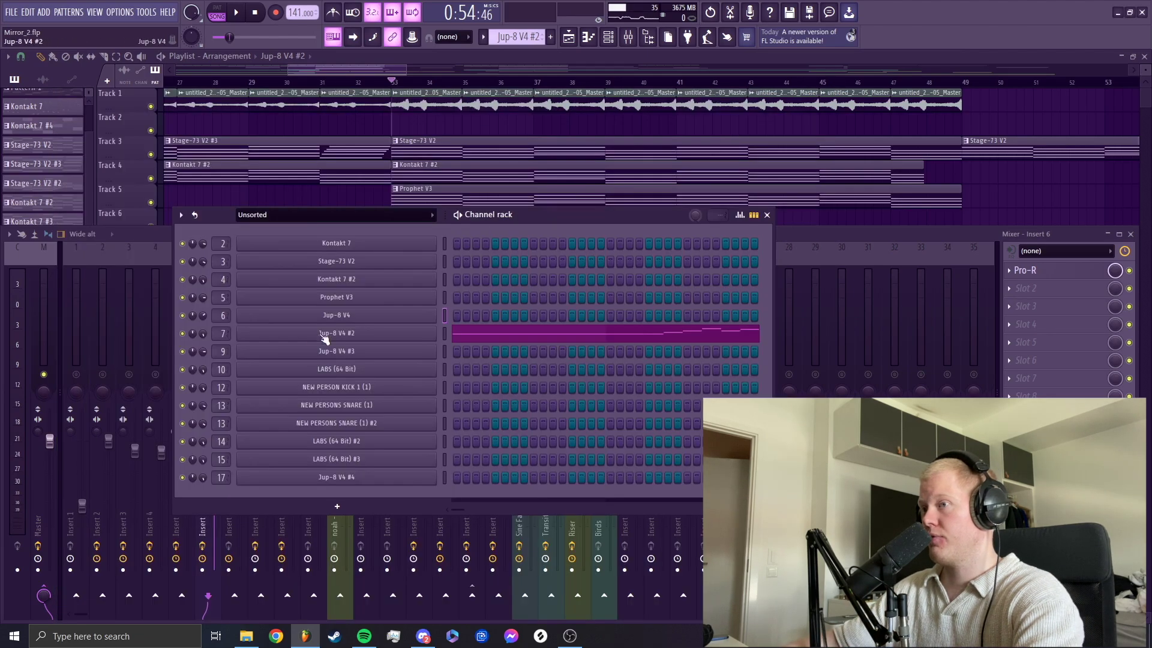
# Step: Unsolo Insert 6, play all parts from bar 33, and go back to the playlist
pyautogui.click(767, 215)
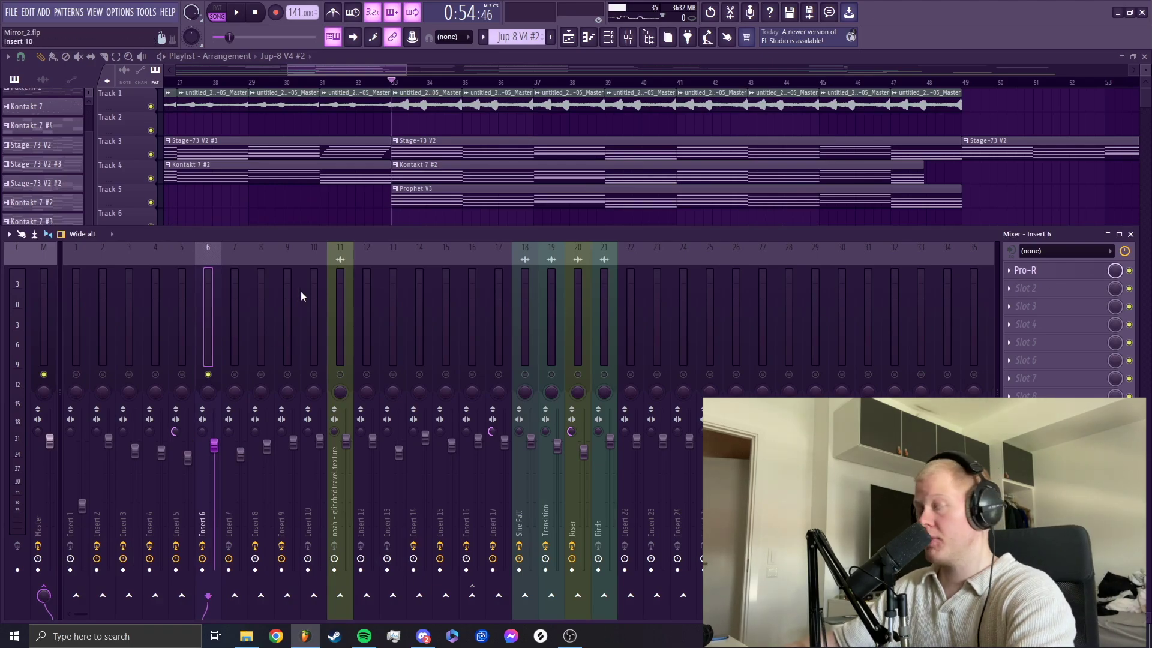
pyautogui.press('space')
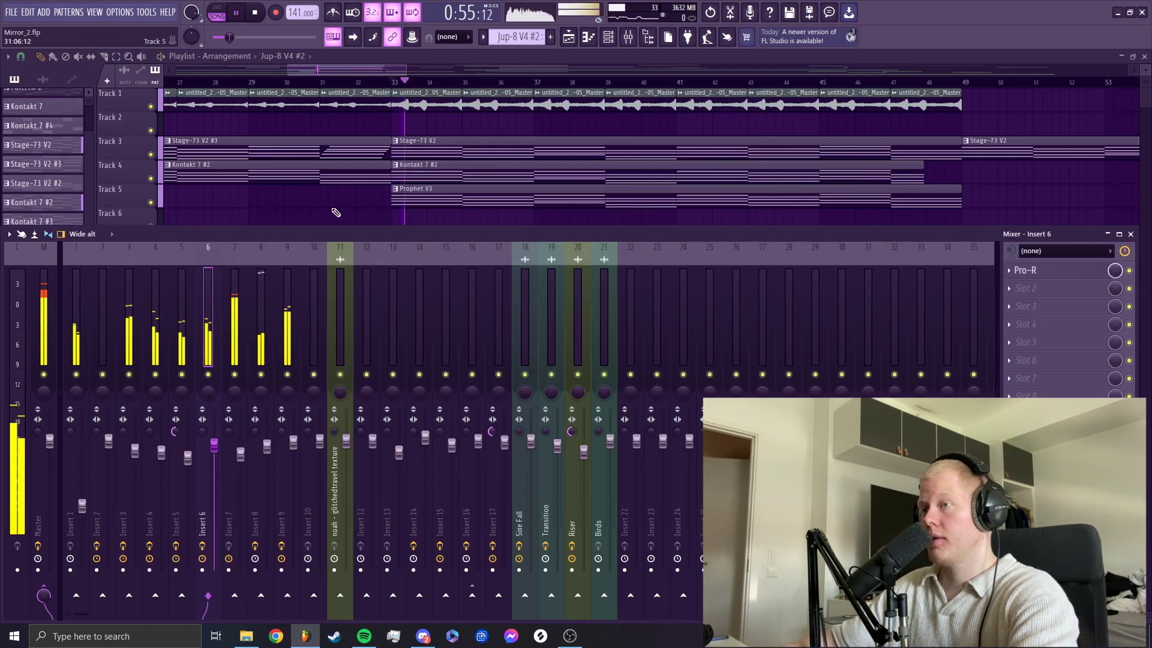
pyautogui.press('F9')
pyautogui.scroll(-5, 585, 342)
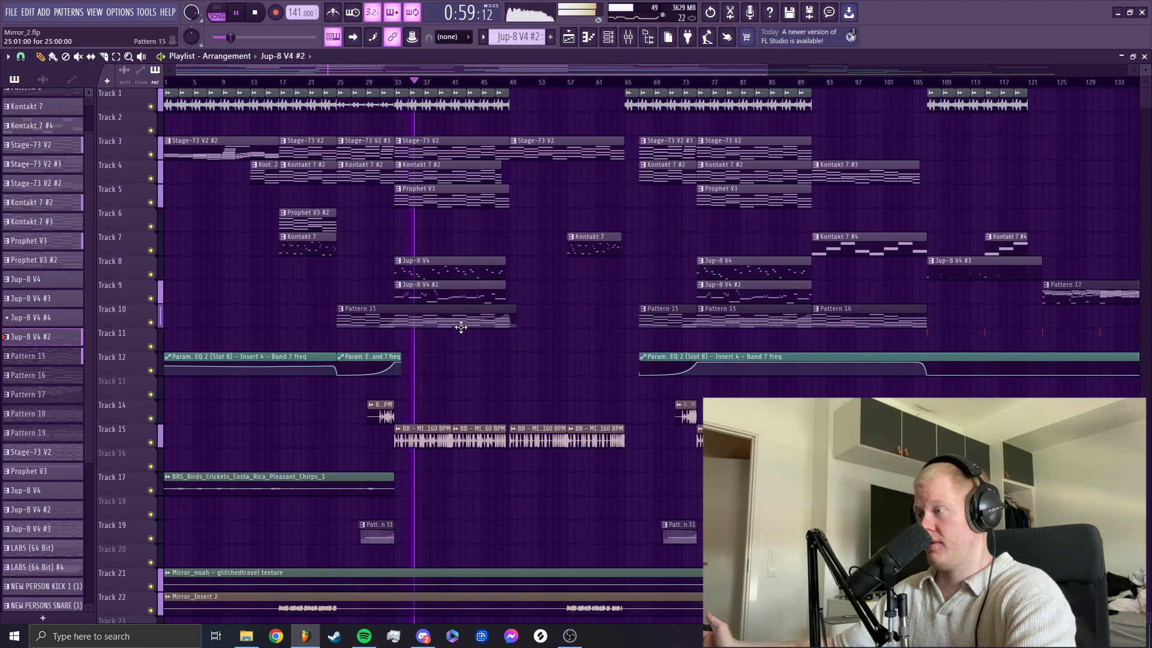
pyautogui.scroll(-2, 465, 337)
pyautogui.scroll(4, 324, 404)
pyautogui.press('space')
# Step: Place the playhead at bar 29, solo Track 19, and play its Pattern 31 clip
pyautogui.press('space')
pyautogui.scroll(-3, 593, 427)
pyautogui.press('space')
pyautogui.rightClick(150, 418)
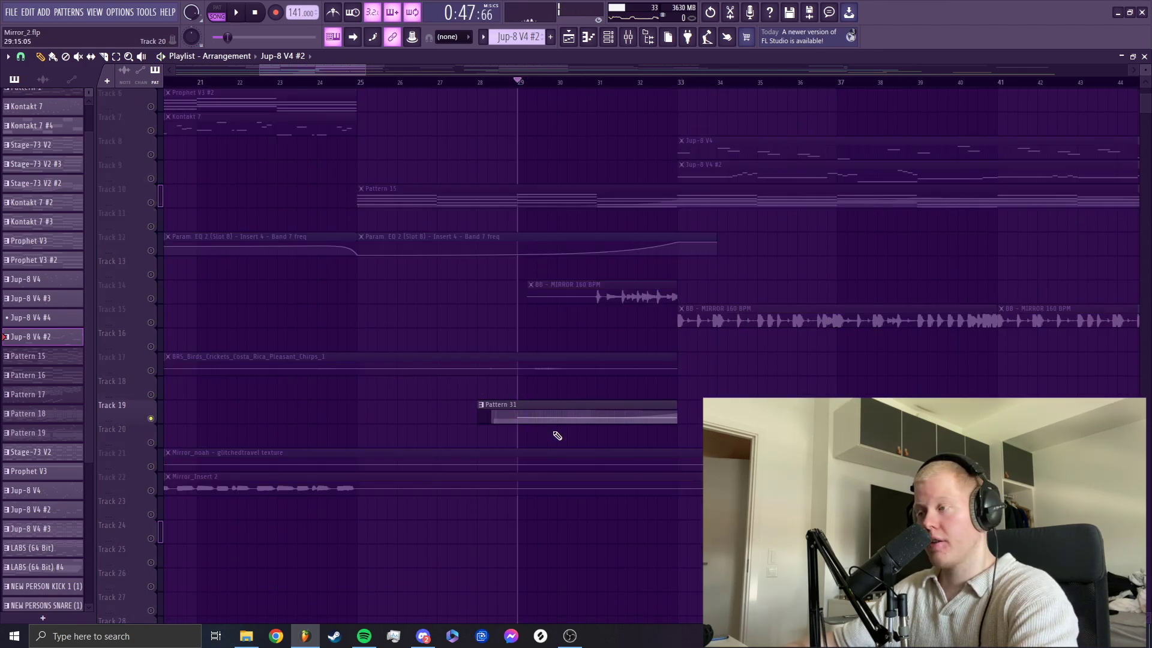
pyautogui.press('space')
# Step: Check Insert 17's effect chain in the mixer and find its channel in the channel rack during playback
pyautogui.press('F9')
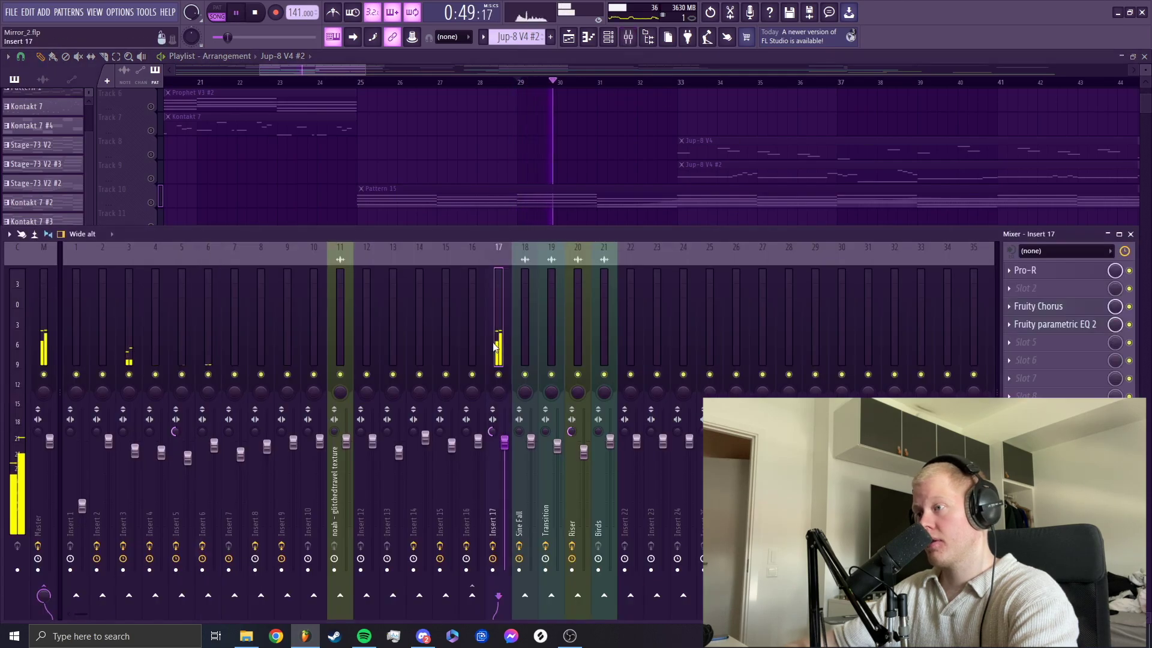
pyautogui.press('F6')
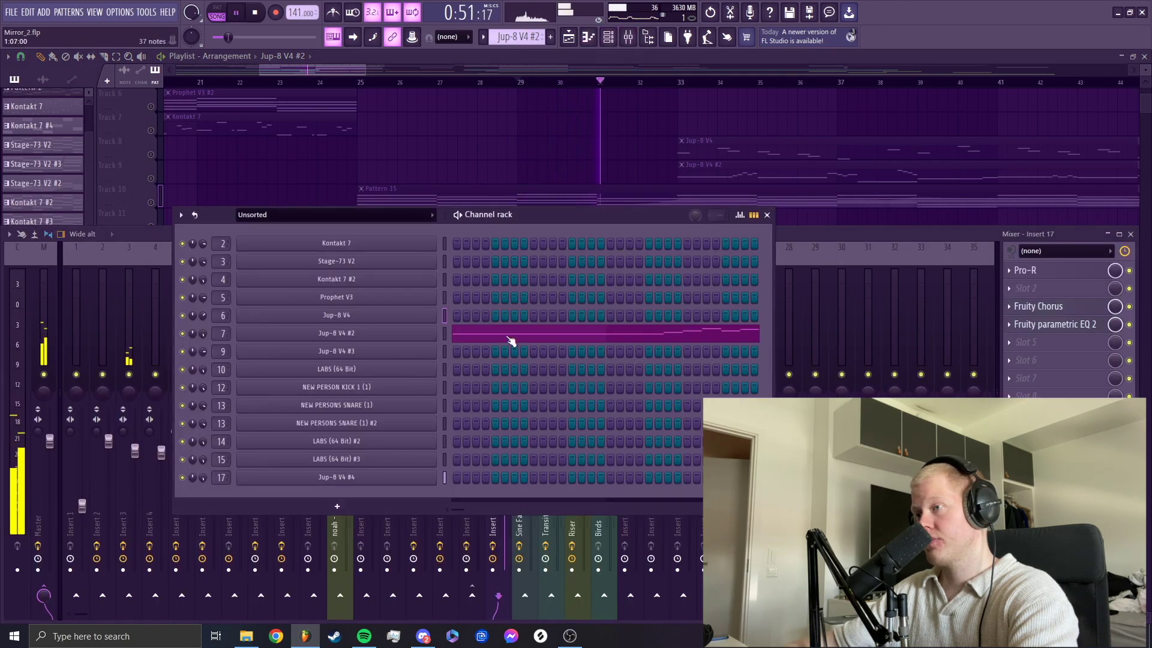
pyautogui.press('F6')
pyautogui.press('F9')
# Step: Select Pattern 31, stop playback, and open its Jup-8 V4 #4 instrument with the Houseplant preset
pyautogui.click(599, 401)
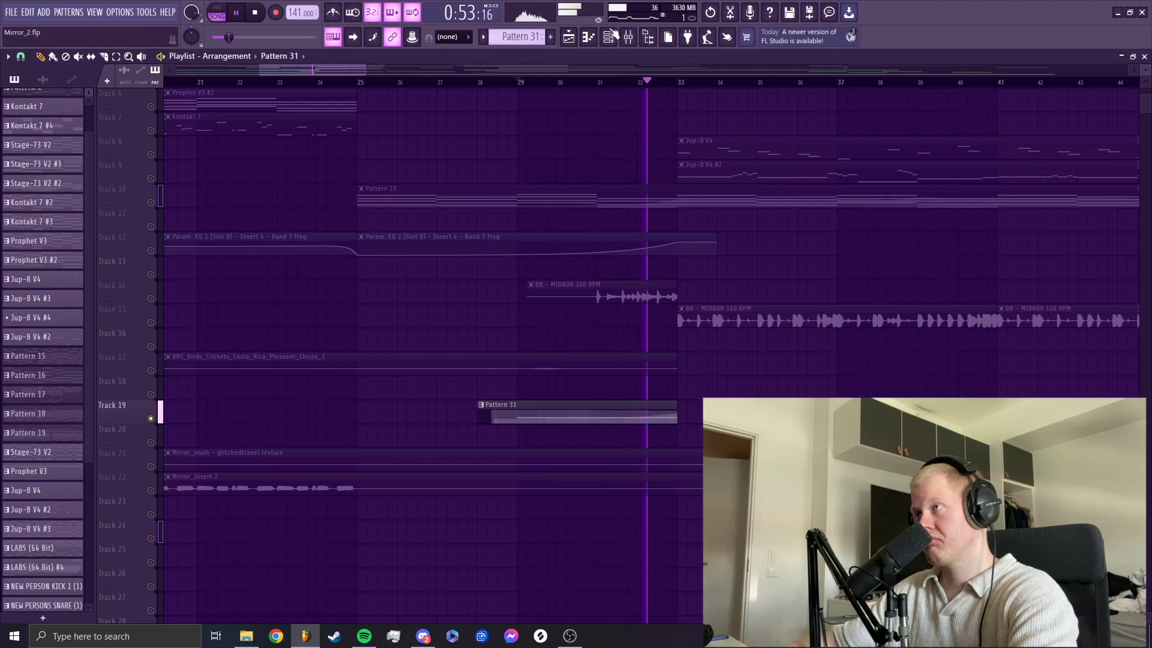
pyautogui.press('F6')
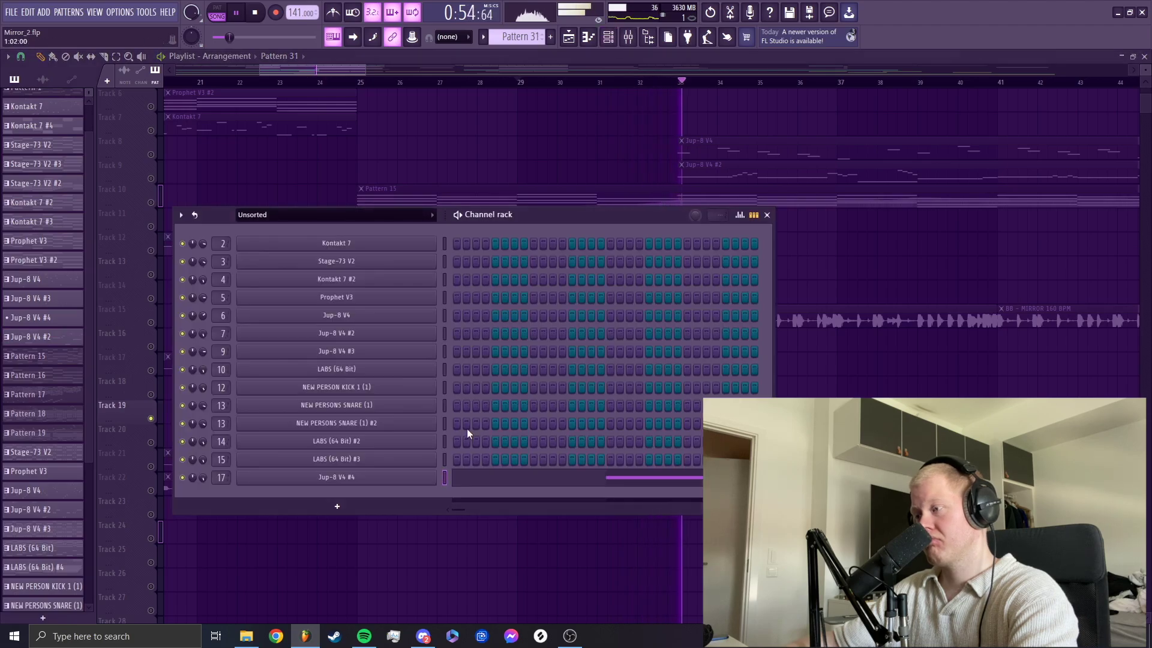
pyautogui.press('space')
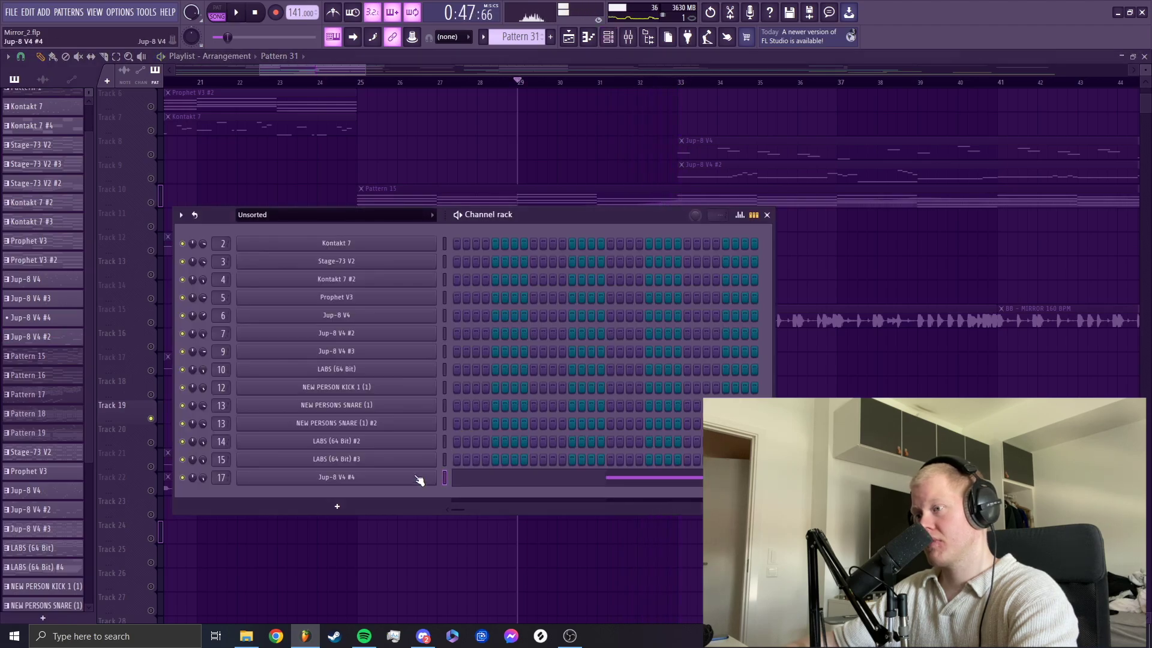
pyautogui.click(412, 477)
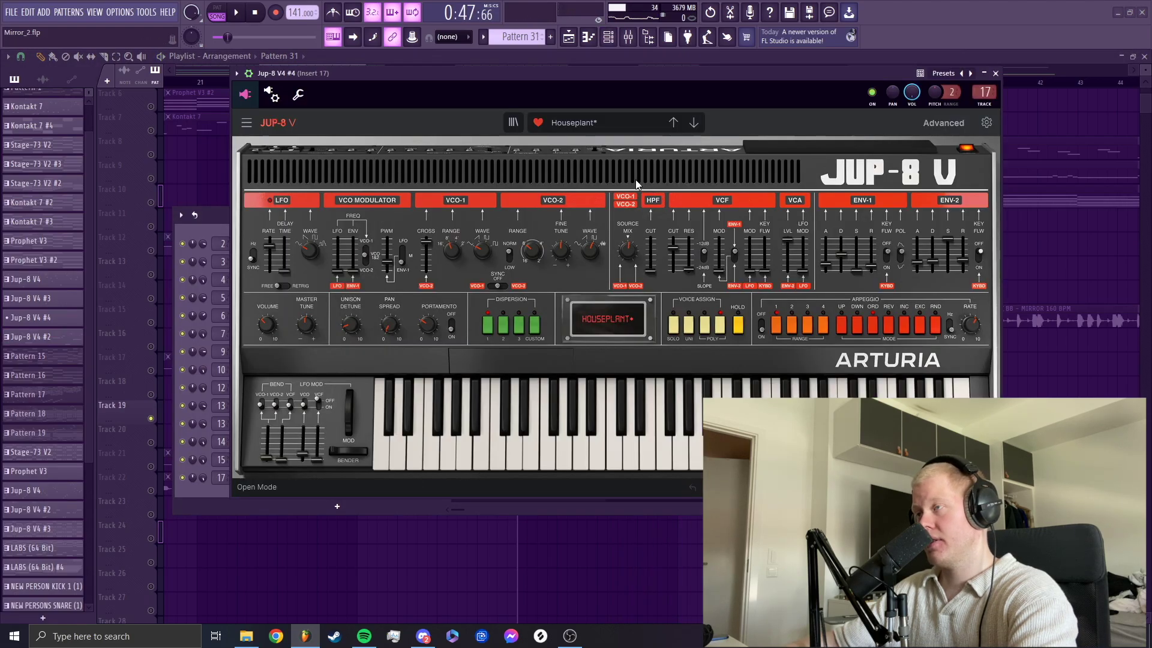
# Step: Audition a few notes on the Jup-8 V4 #4 Houseplant preset and put its instrument window away
pyautogui.press('c')
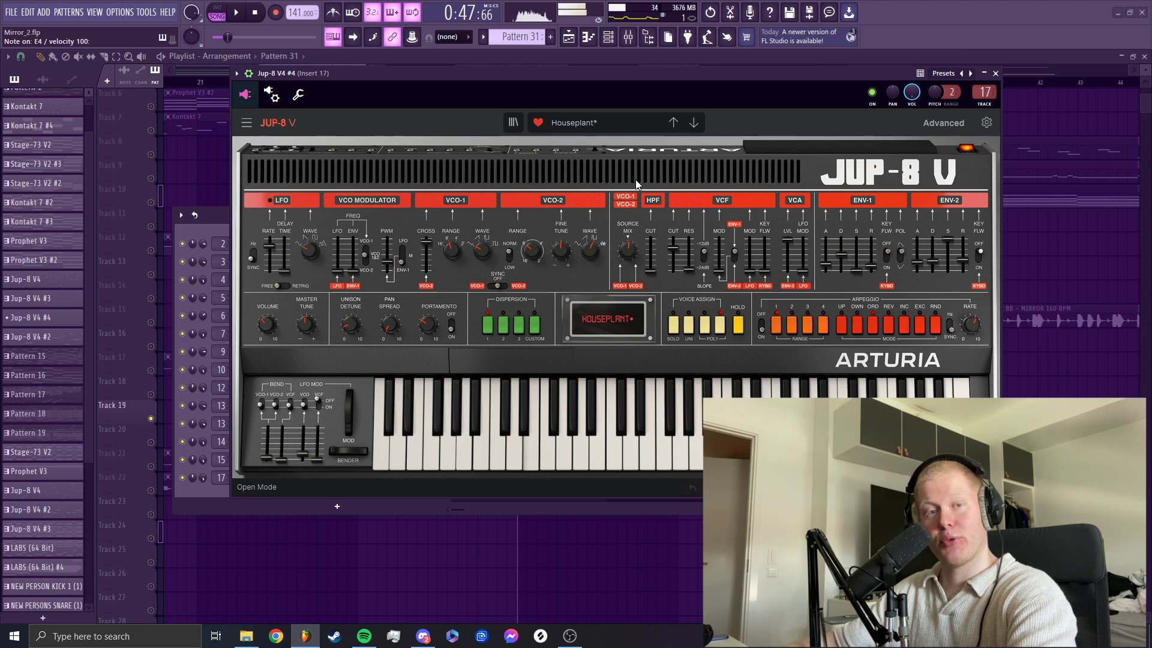
pyautogui.press('v')
pyautogui.press('u')
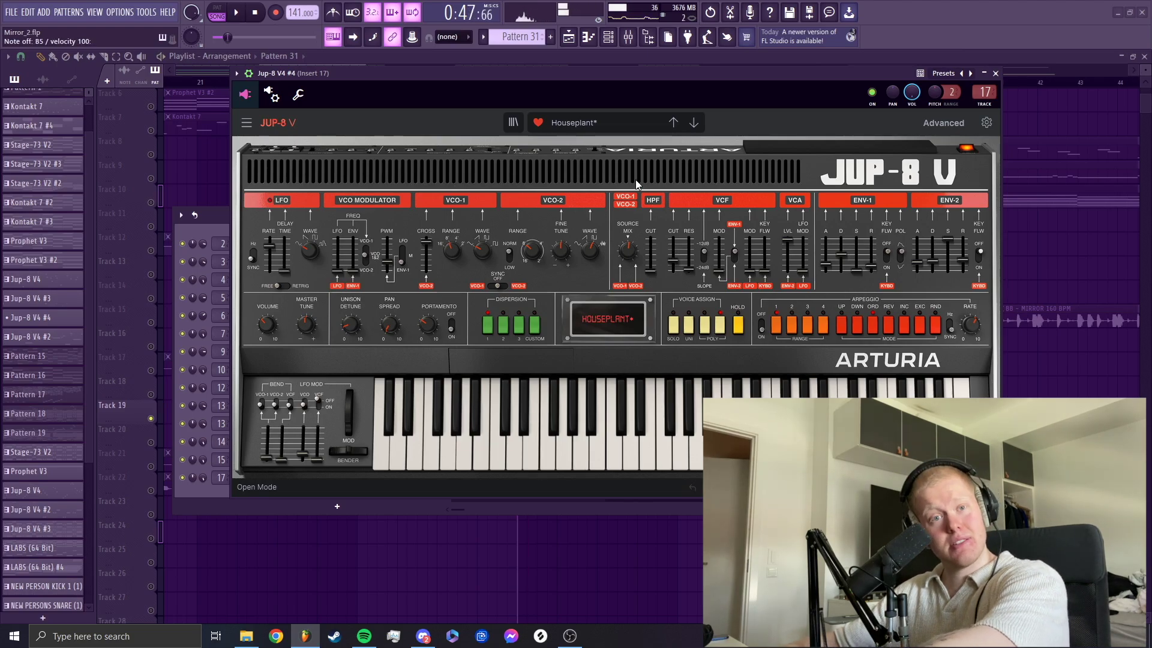
pyautogui.press('u')
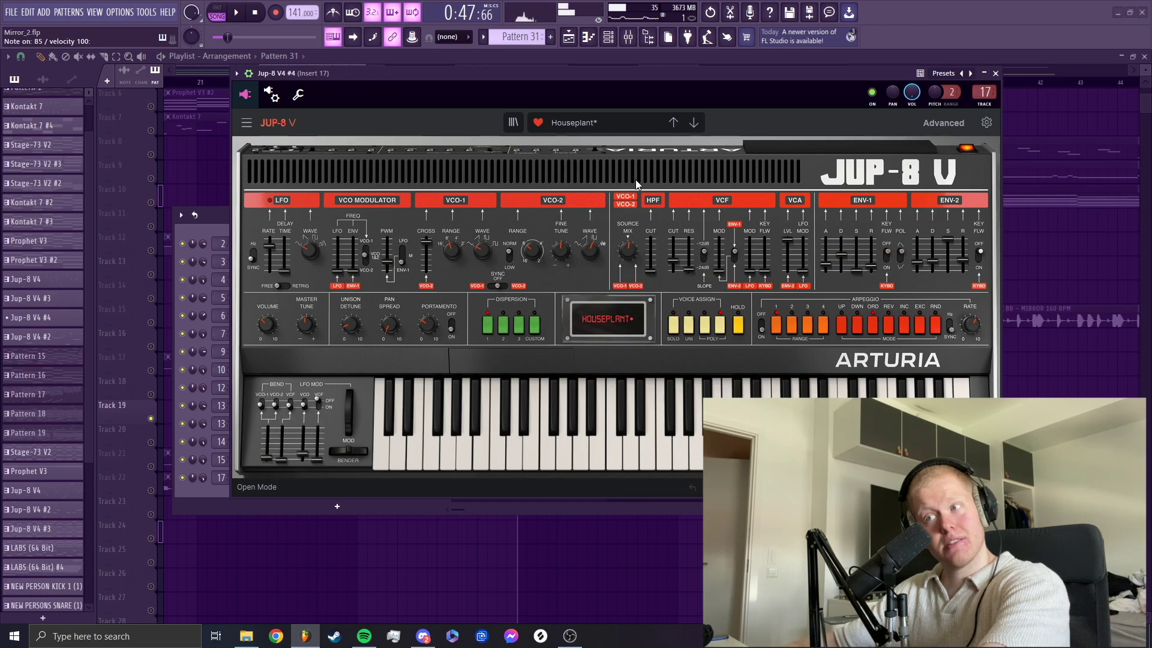
pyautogui.click(985, 74)
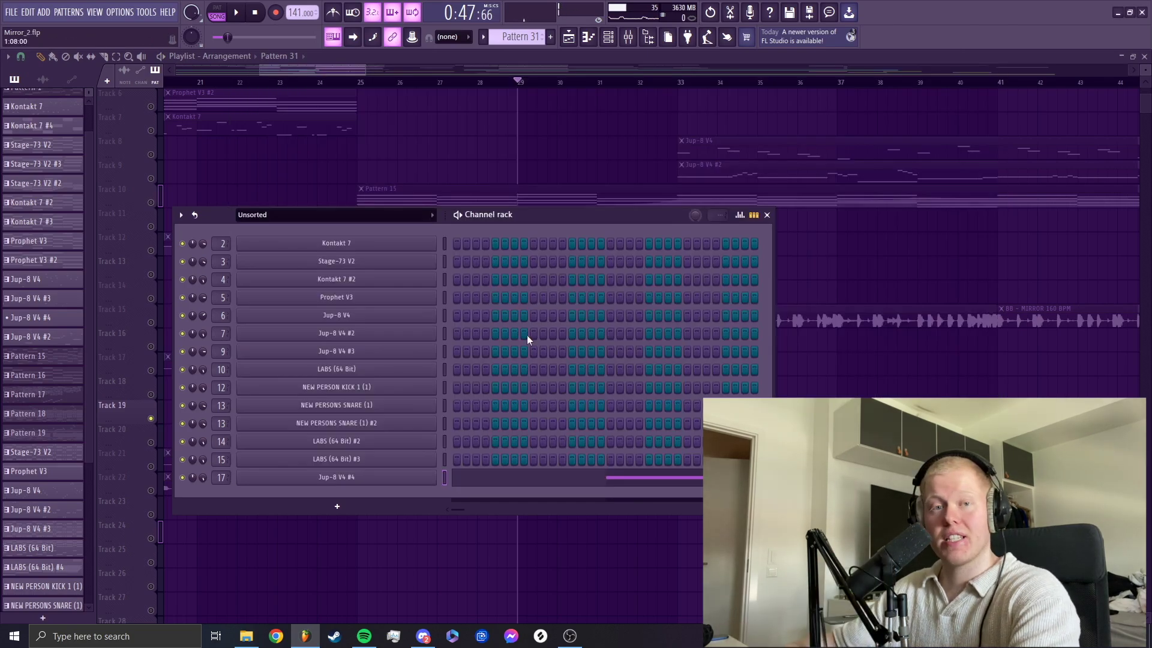
# Step: Open the Jup-8 V4 #4 notes in the piano roll and display the pattern's unknown event automation
pyautogui.click(615, 475)
pyautogui.scroll(15, 342, 336)
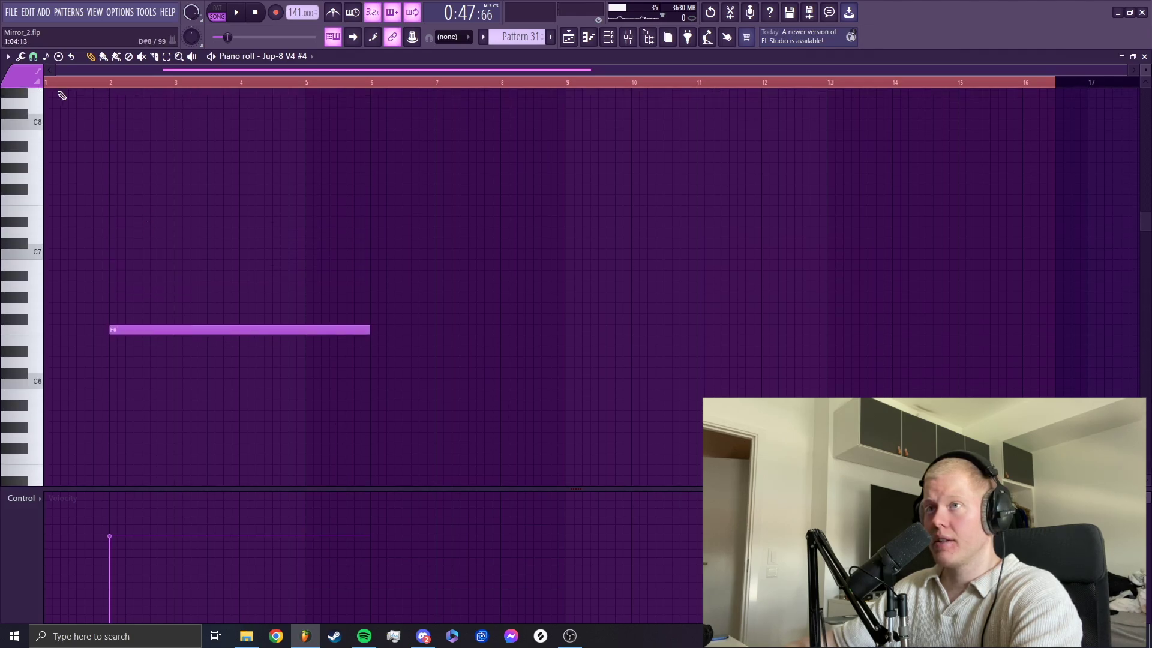
pyautogui.click(9, 57)
pyautogui.click(260, 168)
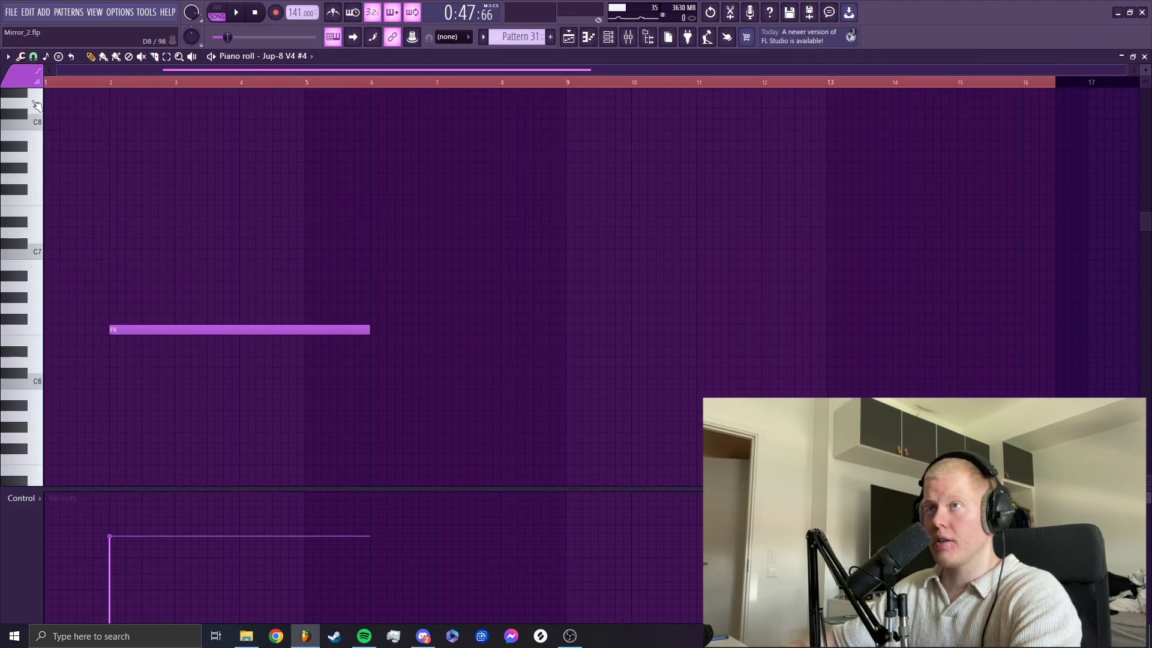
pyautogui.click(27, 498)
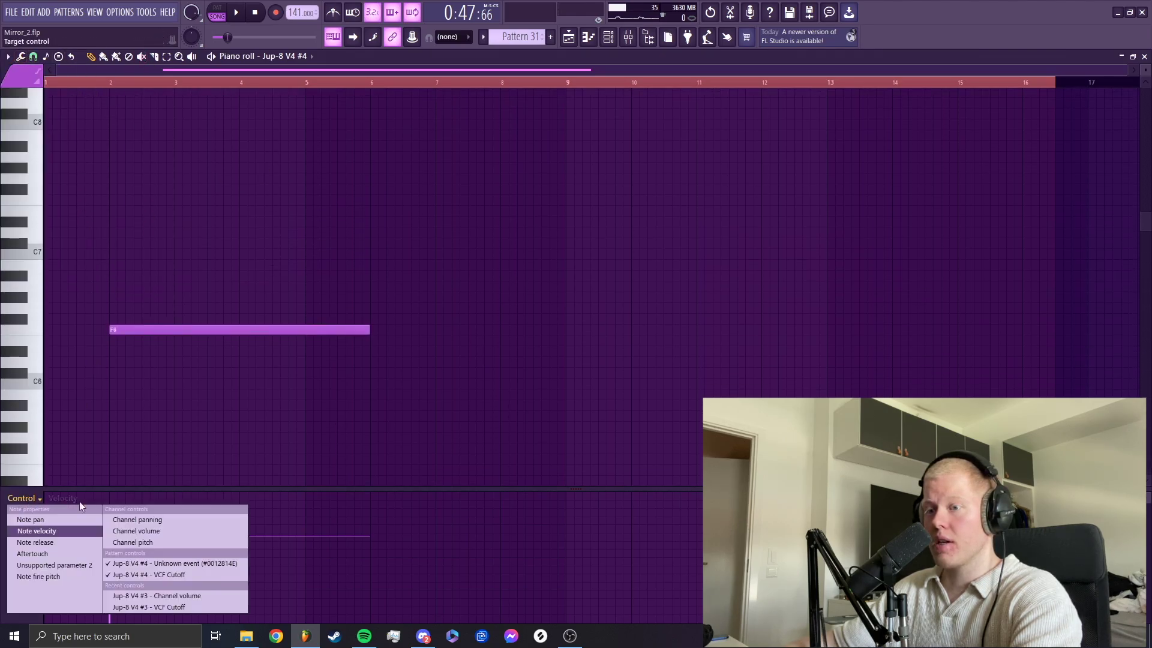
pyautogui.click(187, 564)
# Step: Display the Jup-8 V4 #4 VCF Cutoff automation under the note and listen to it in playback
pyautogui.click(8, 56)
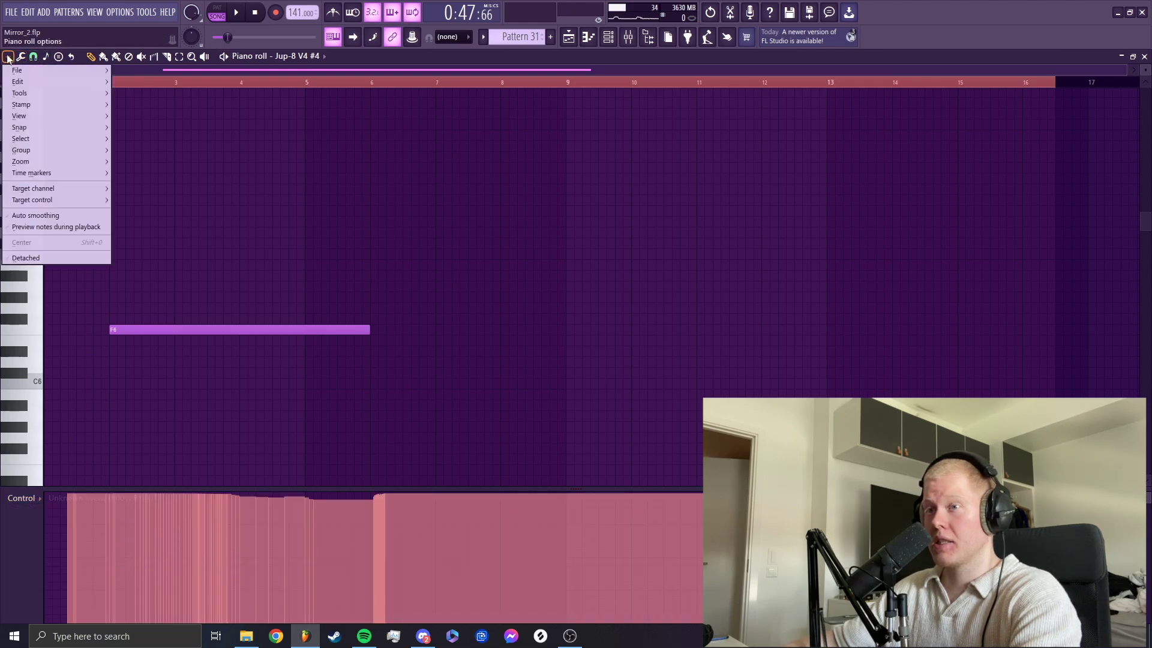
pyautogui.click(18, 513)
pyautogui.click(38, 500)
pyautogui.click(149, 563)
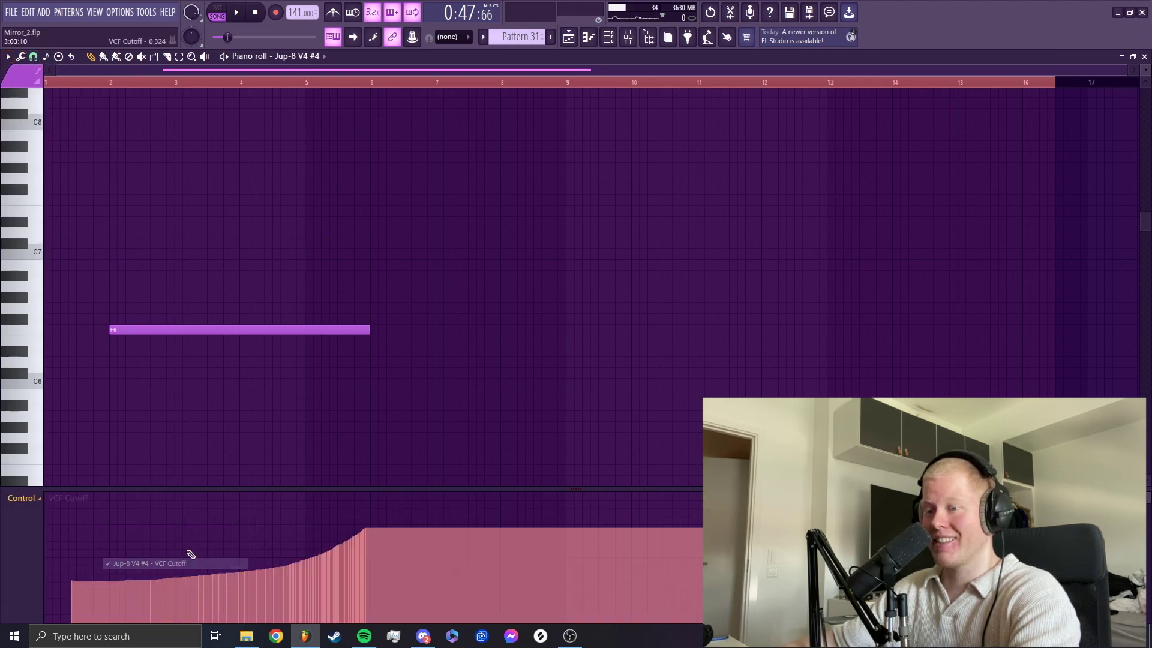
pyautogui.press('space')
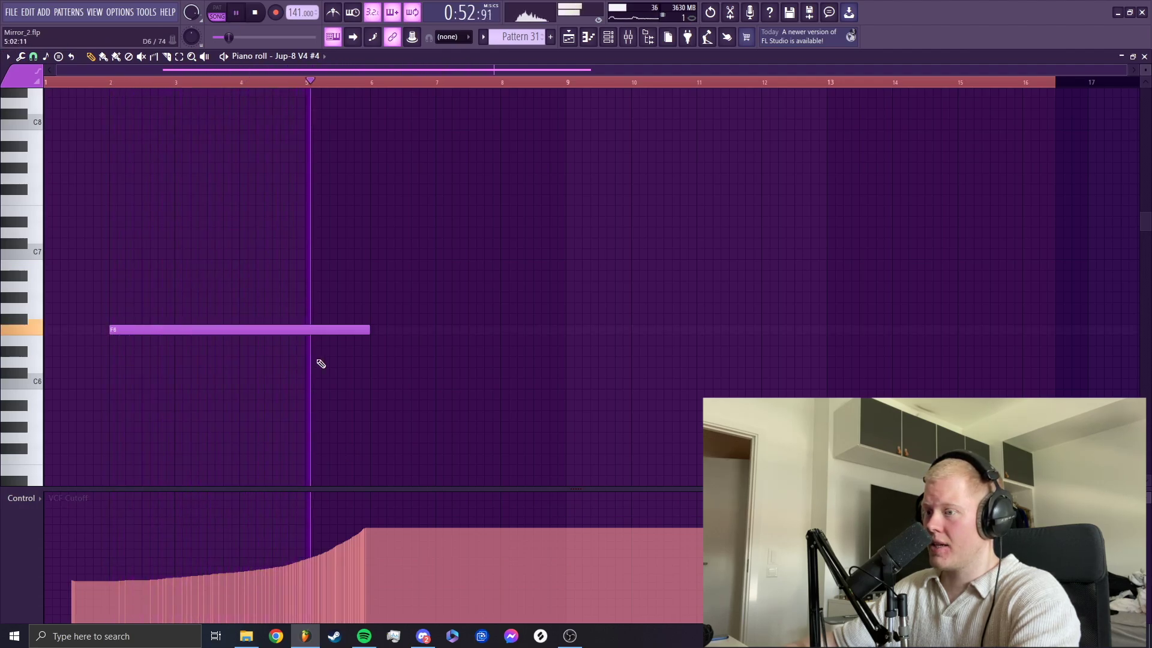
pyautogui.press('space')
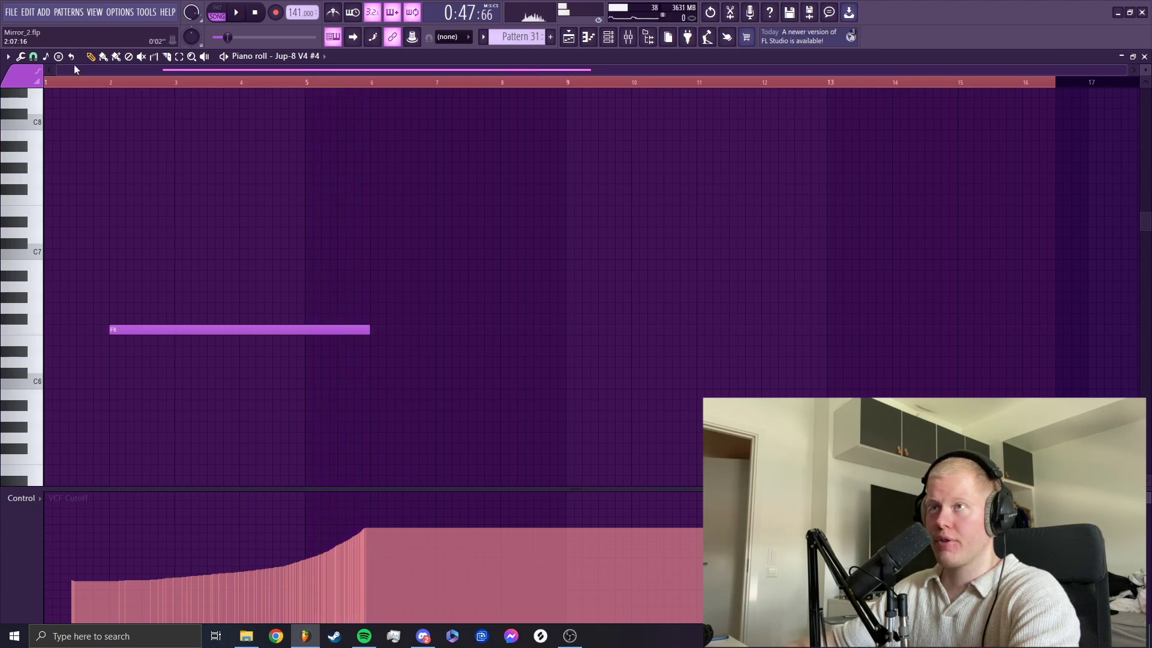
# Step: Switch the control lane back to the Jup-8 V4 #4 unknown event automation and play the part
pyautogui.click(23, 497)
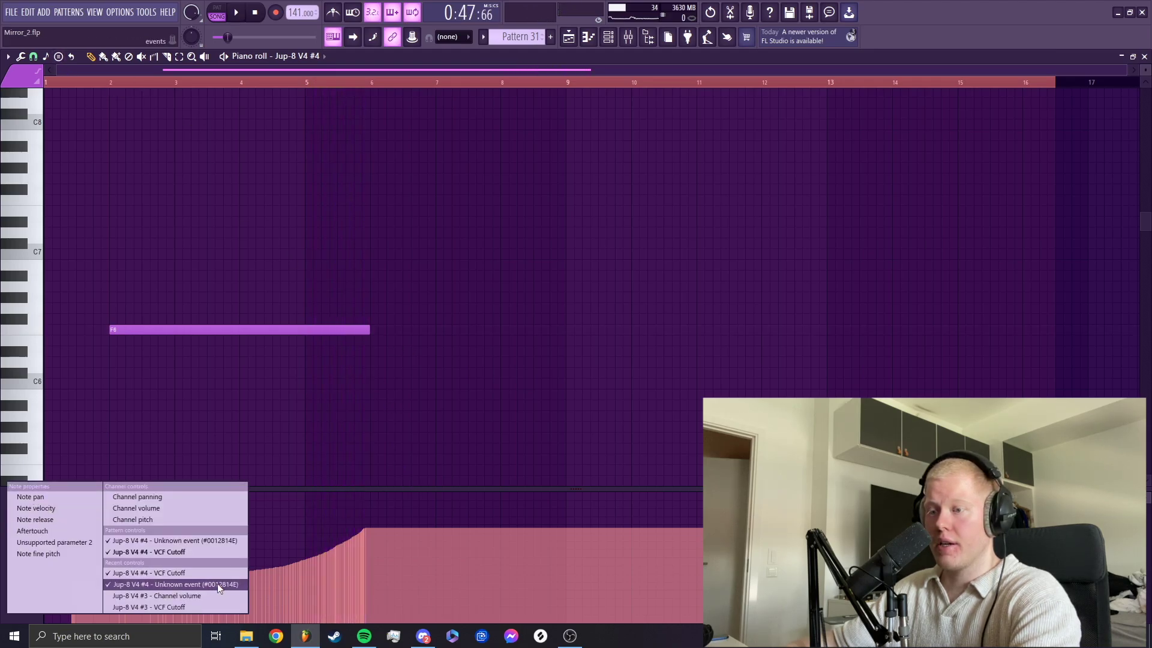
pyautogui.click(199, 585)
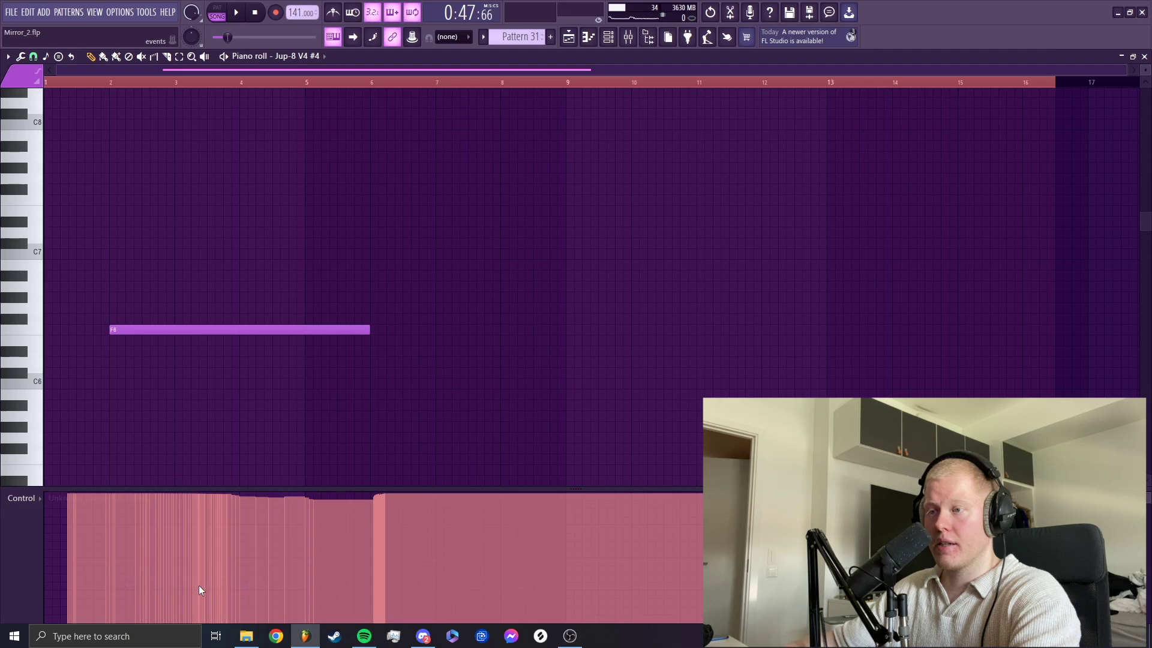
pyautogui.press('space')
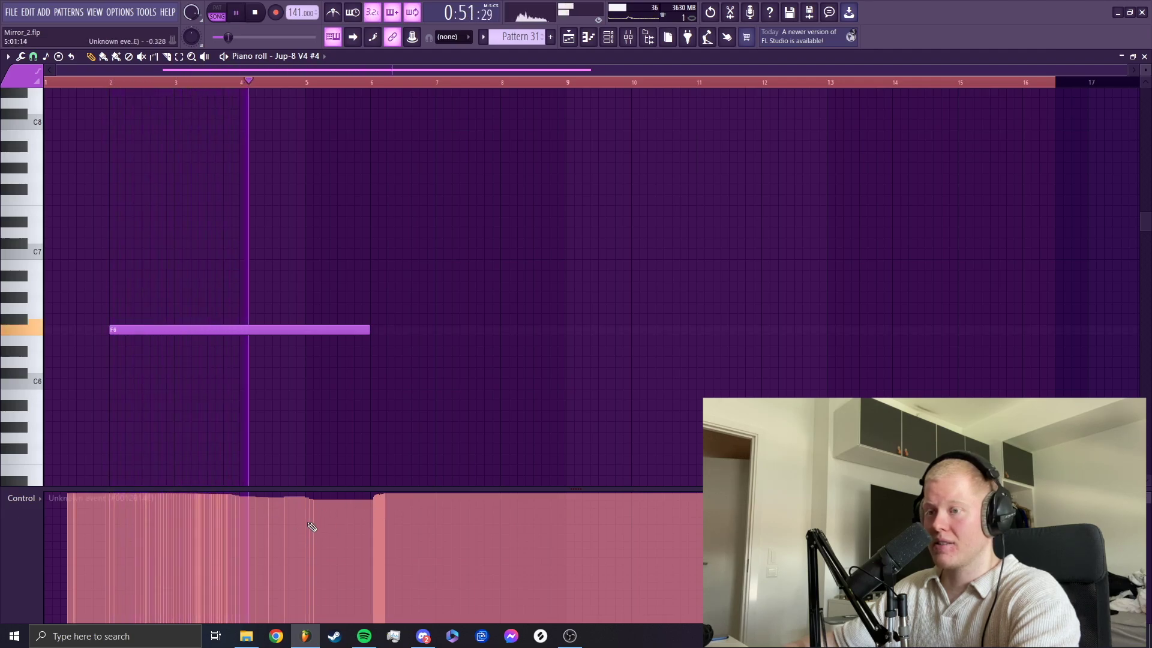
pyautogui.press('space')
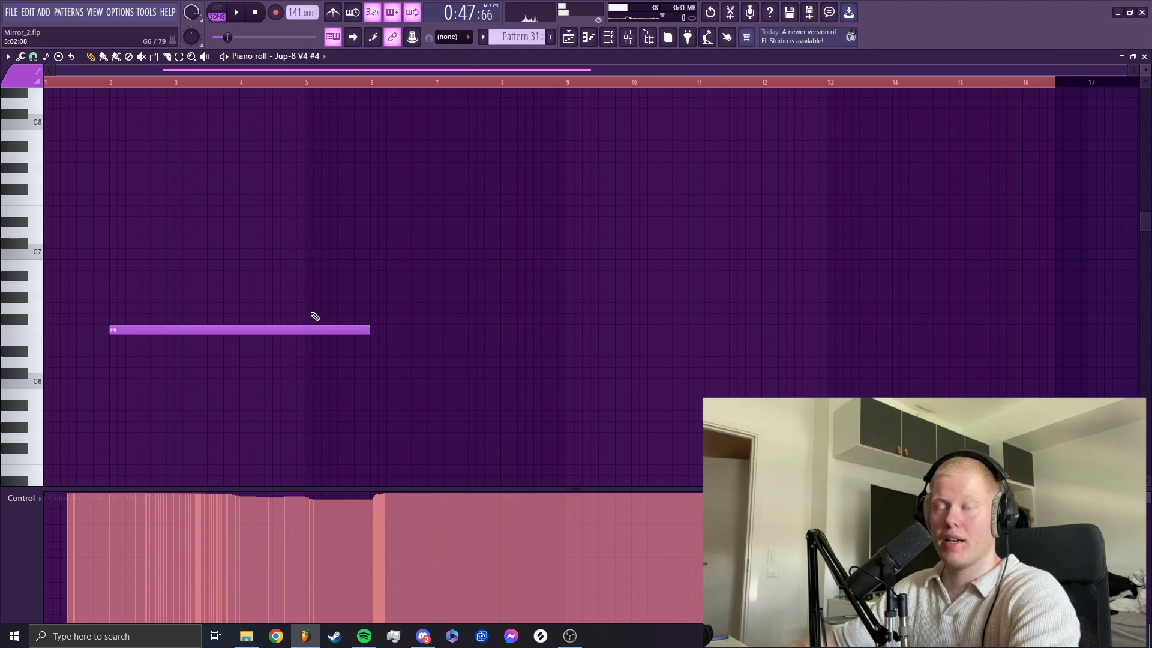
# Step: Reopen the Jup-8 V4 #4 instrument, watch its pitch bender during playback, and close it
pyautogui.click(618, 37)
pyautogui.click(417, 480)
pyautogui.press('space')
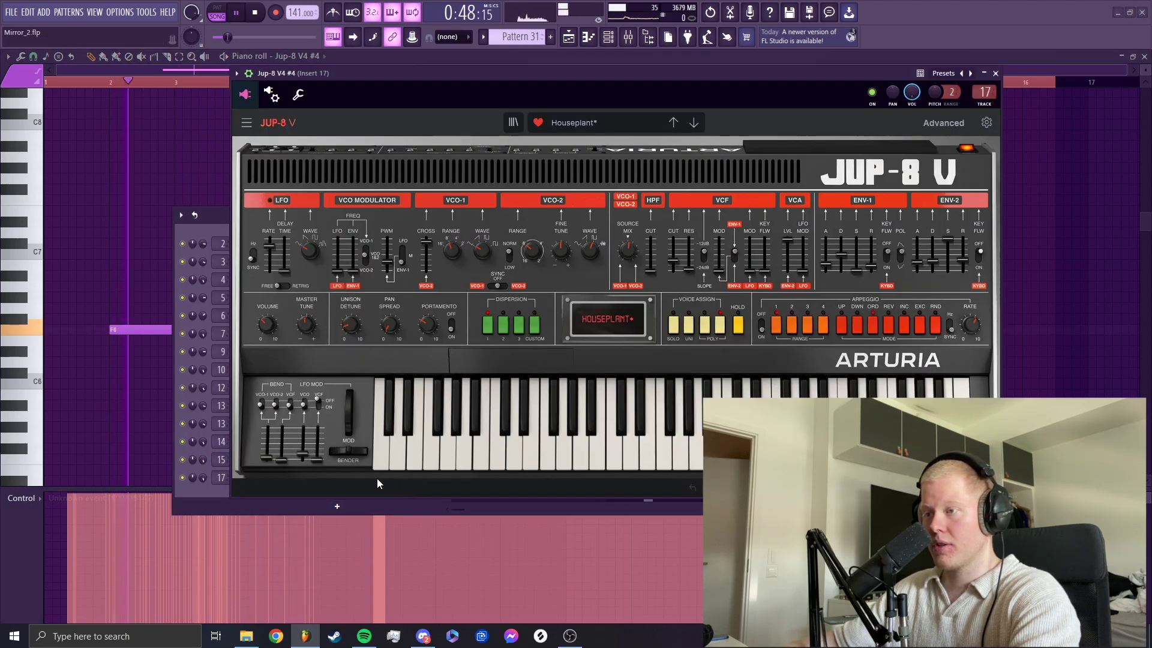
pyautogui.moveTo(346, 458)
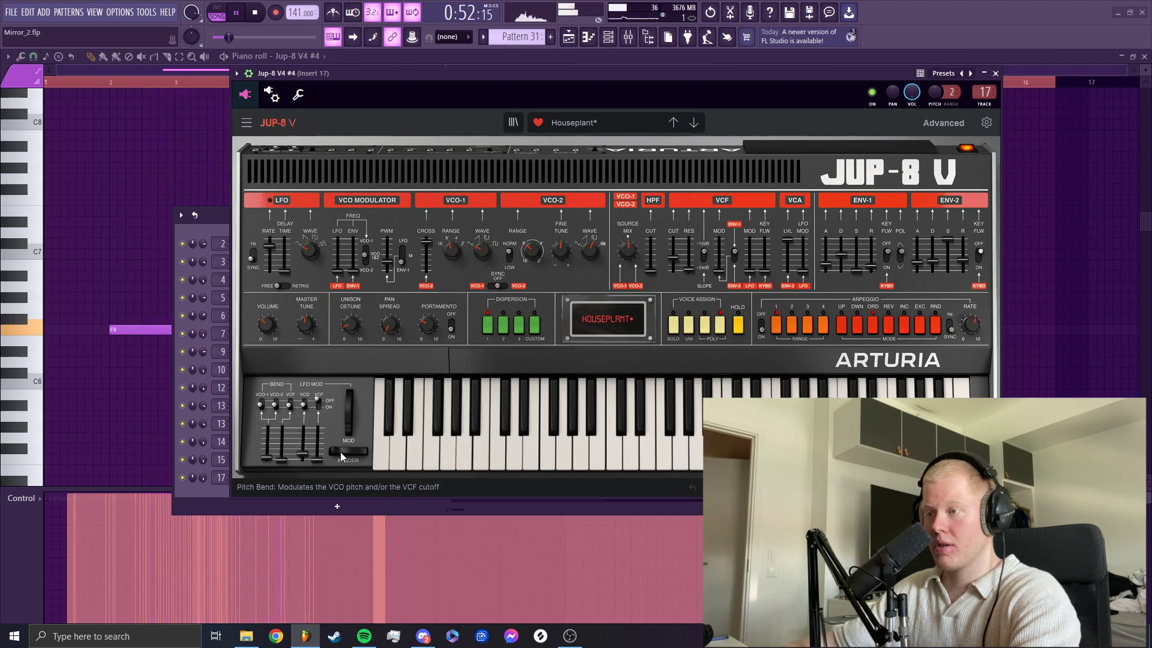
pyautogui.press('space')
pyautogui.click(996, 73)
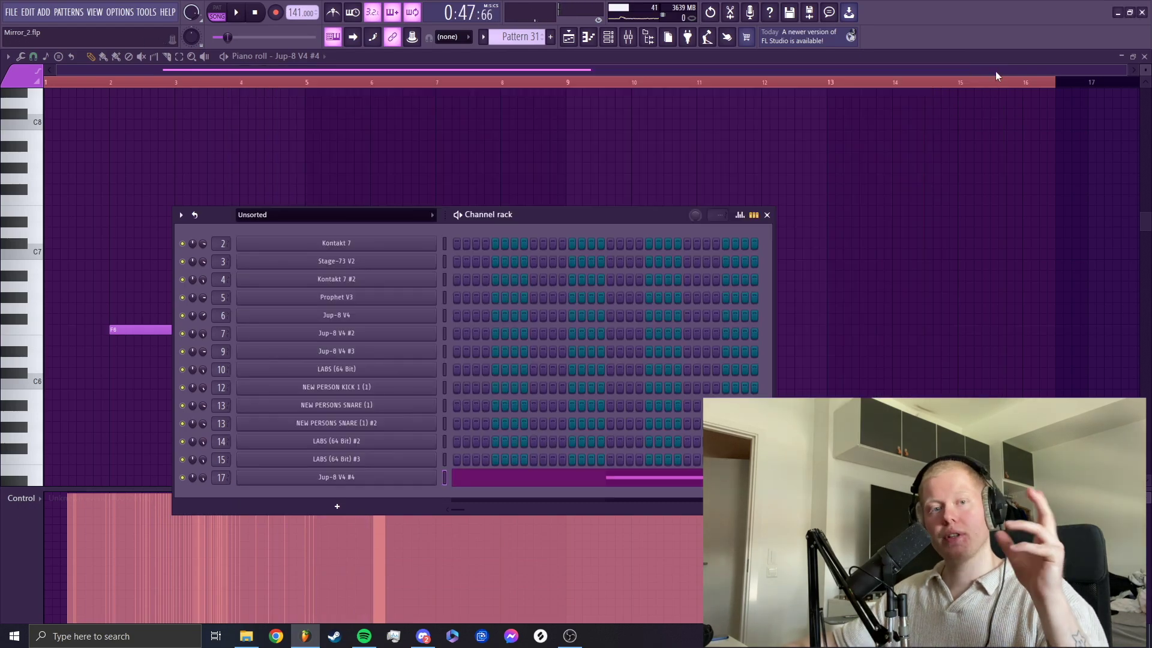
# Step: Inspect the Pro-R, Fruity Chorus and Fruity parametric EQ 2 settings on mixer Insert 17
pyautogui.click(628, 37)
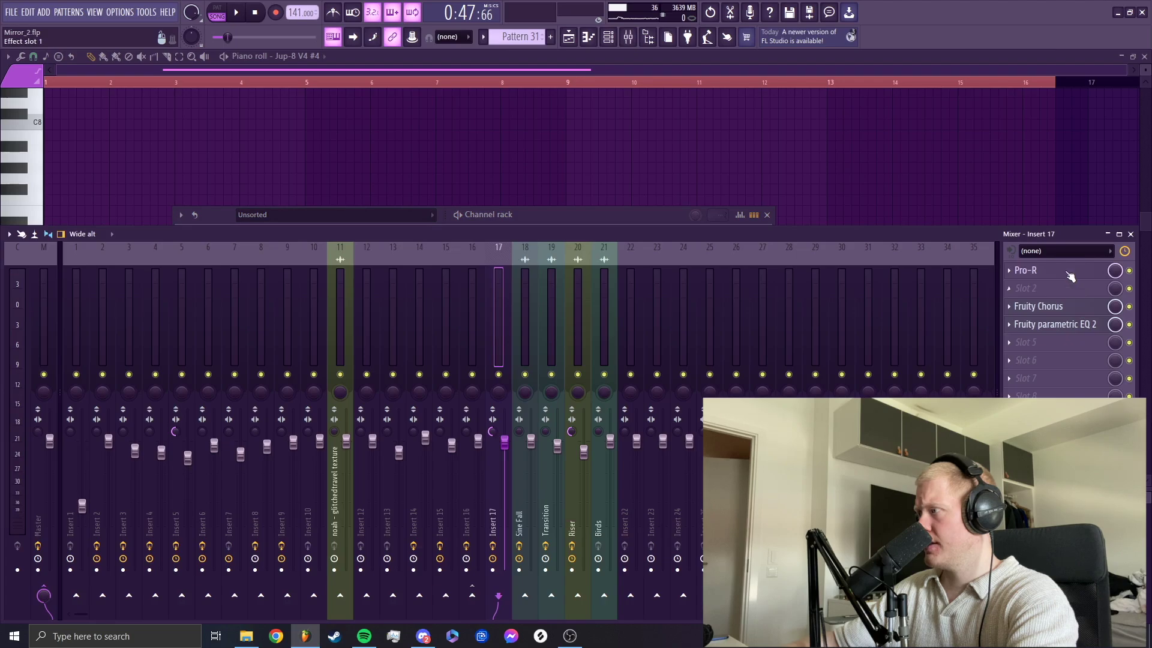
pyautogui.click(1070, 275)
pyautogui.click(1051, 309)
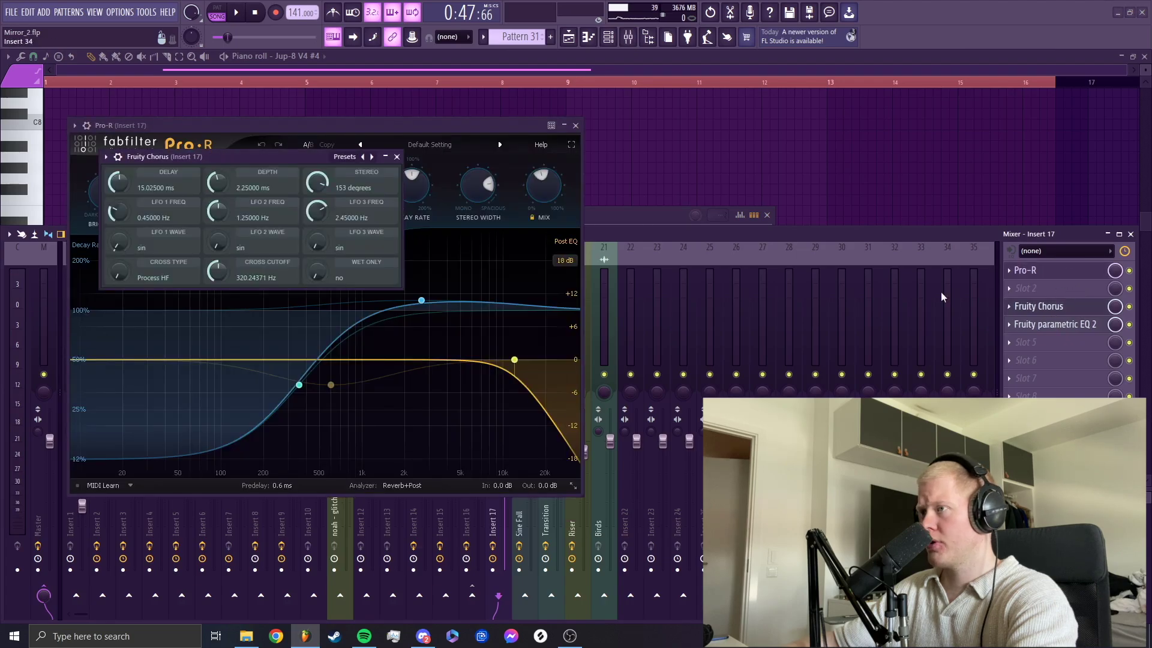
pyautogui.click(575, 125)
pyautogui.click(397, 156)
pyautogui.click(1089, 329)
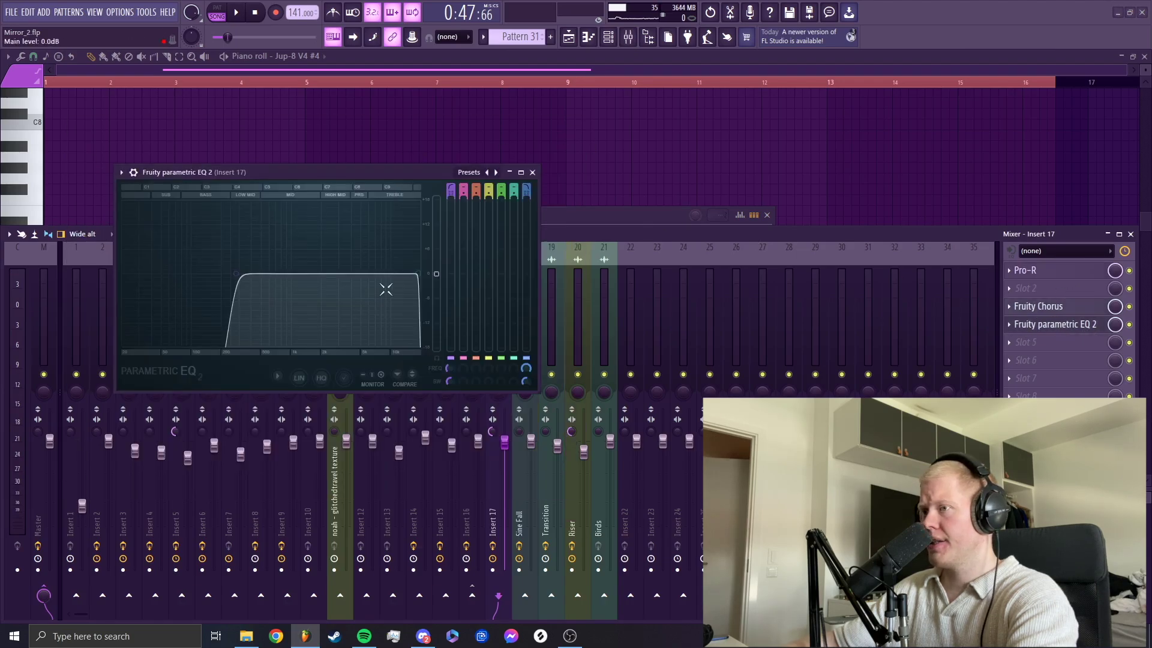
pyautogui.click(532, 173)
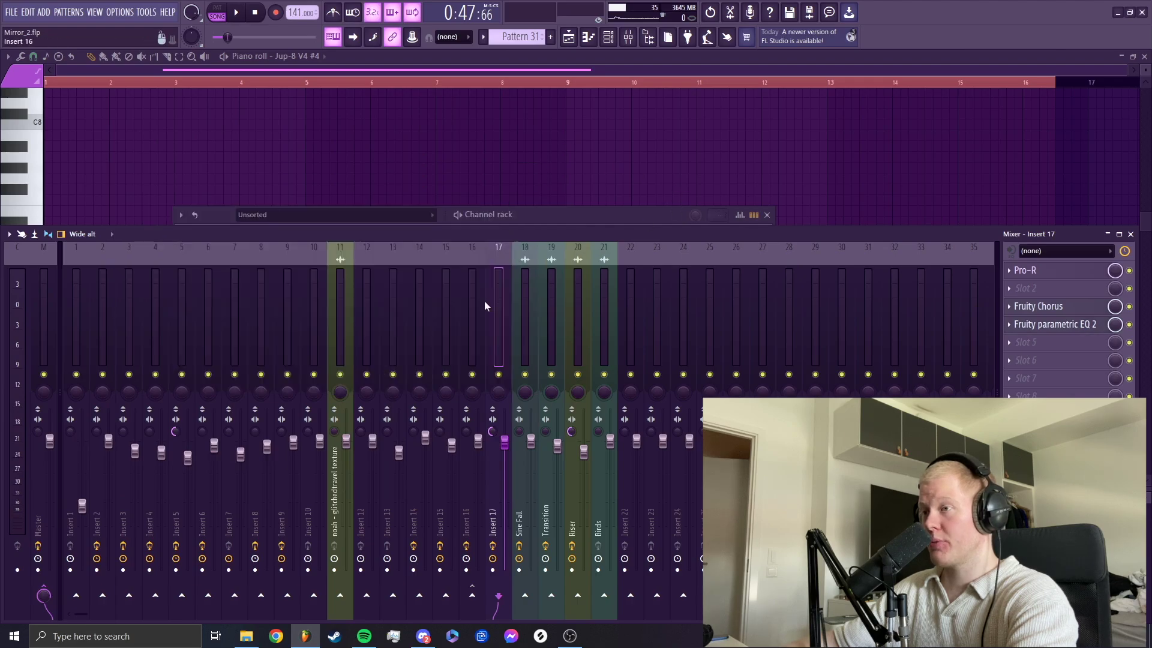
# Step: Return to the playlist with all tracks audible, select the arrangement up to bar 91, and play it briefly
pyautogui.click(582, 37)
pyautogui.scroll(-5, 180, 342)
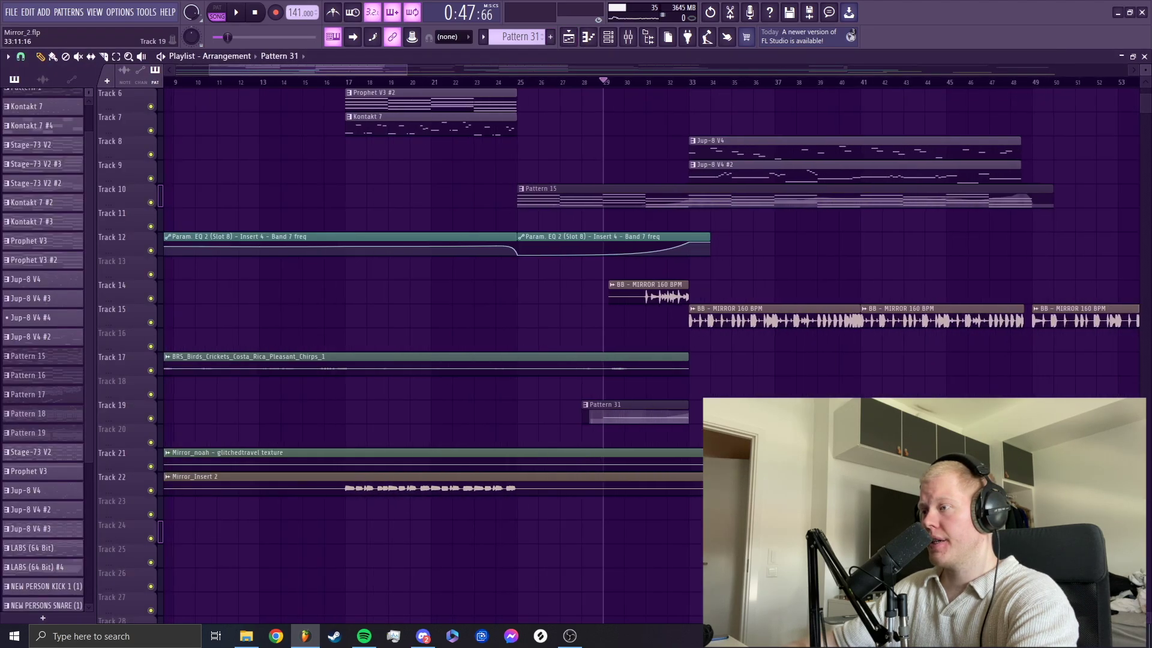
pyautogui.scroll(-3, 442, 407)
pyautogui.scroll(5, 442, 408)
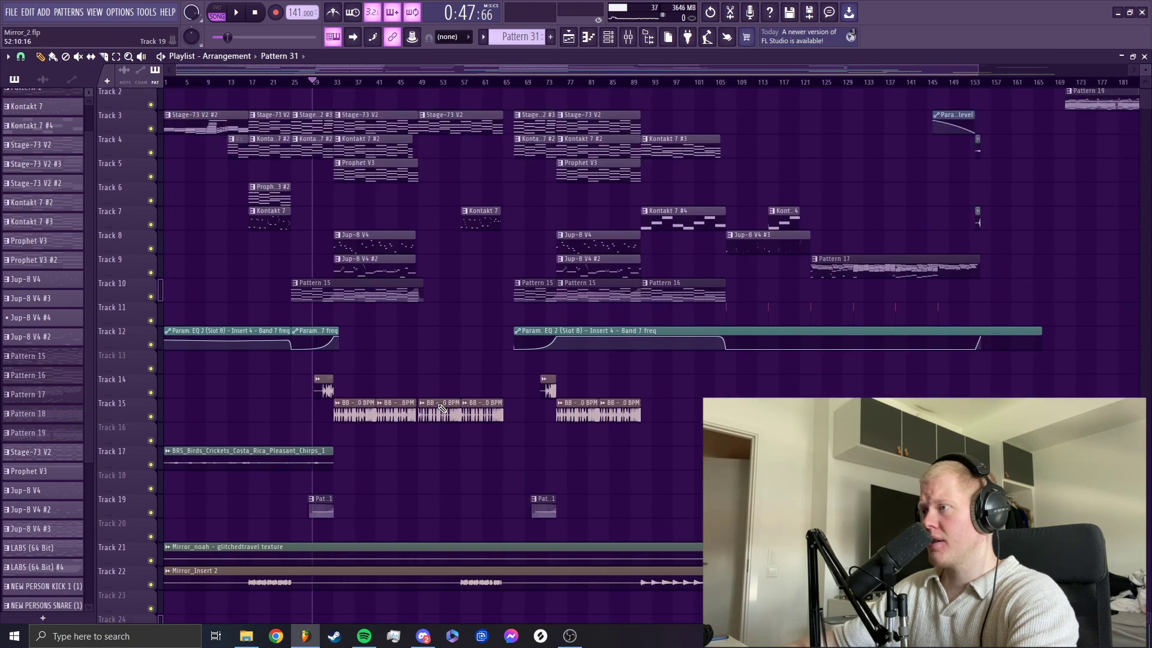
pyautogui.moveTo(641, 84); pyautogui.dragTo(164, 84)
pyautogui.press('space')
pyautogui.scroll(6, 540, 420)
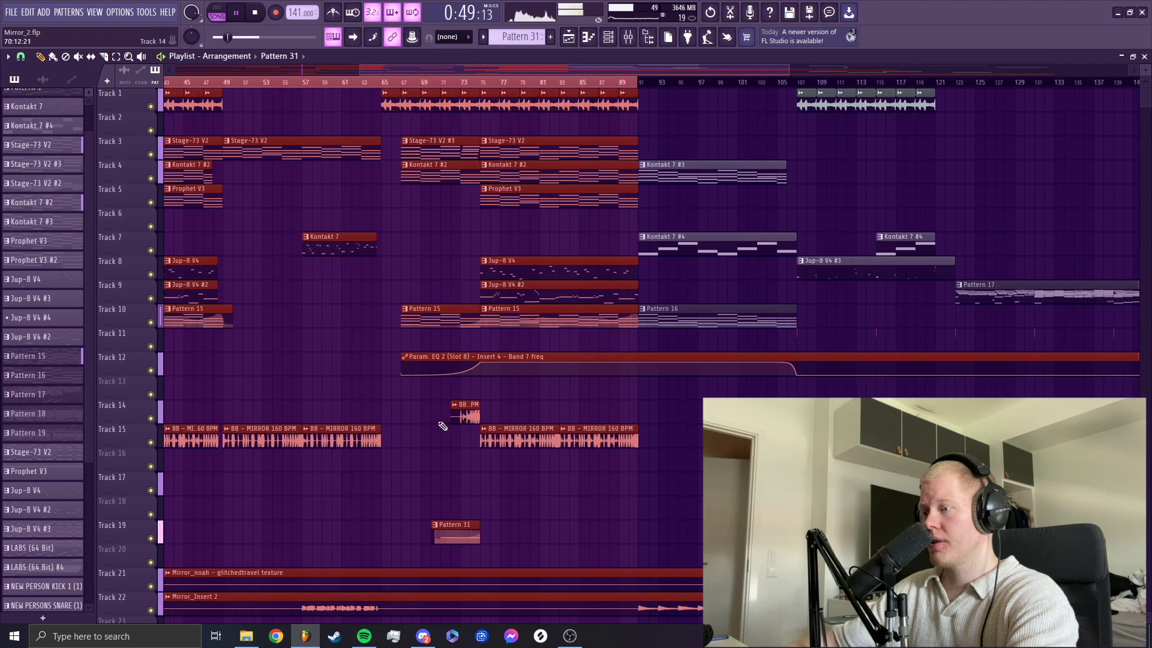
pyautogui.scroll(-3, 489, 417)
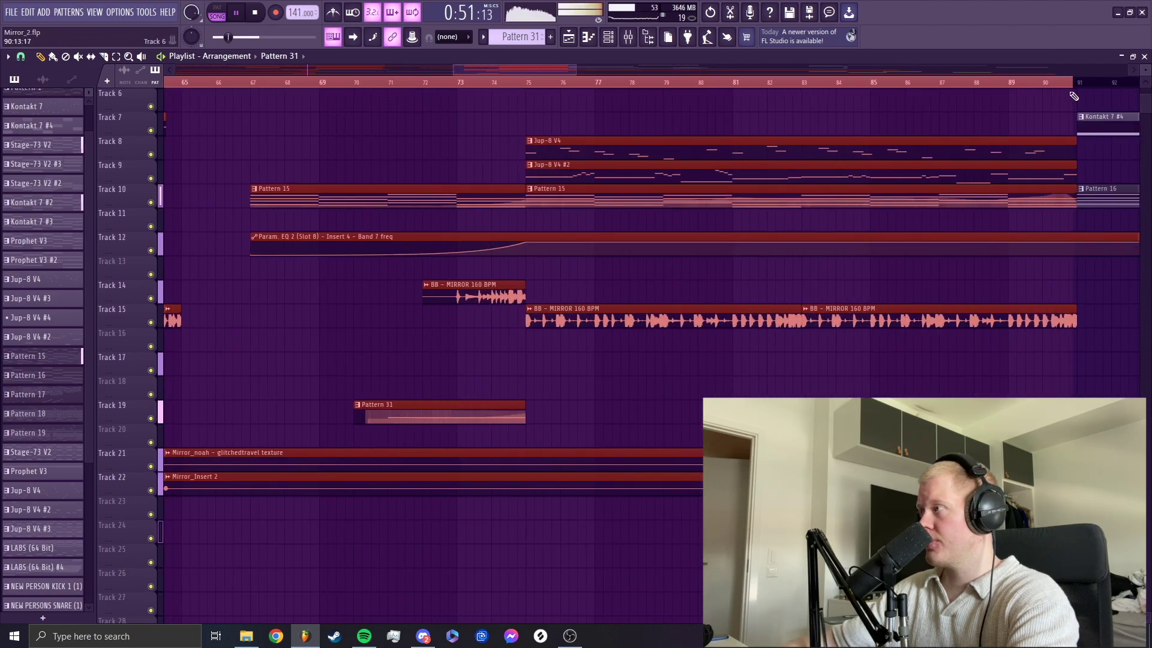
pyautogui.moveTo(529, 69); pyautogui.dragTo(643, 225)
pyautogui.press('space')
# Step: Clear the time selection, place the playhead at bar 91, and play the section starting there
pyautogui.doubleClick(887, 83)
pyautogui.scroll(5, 592, 152)
pyautogui.click(598, 82)
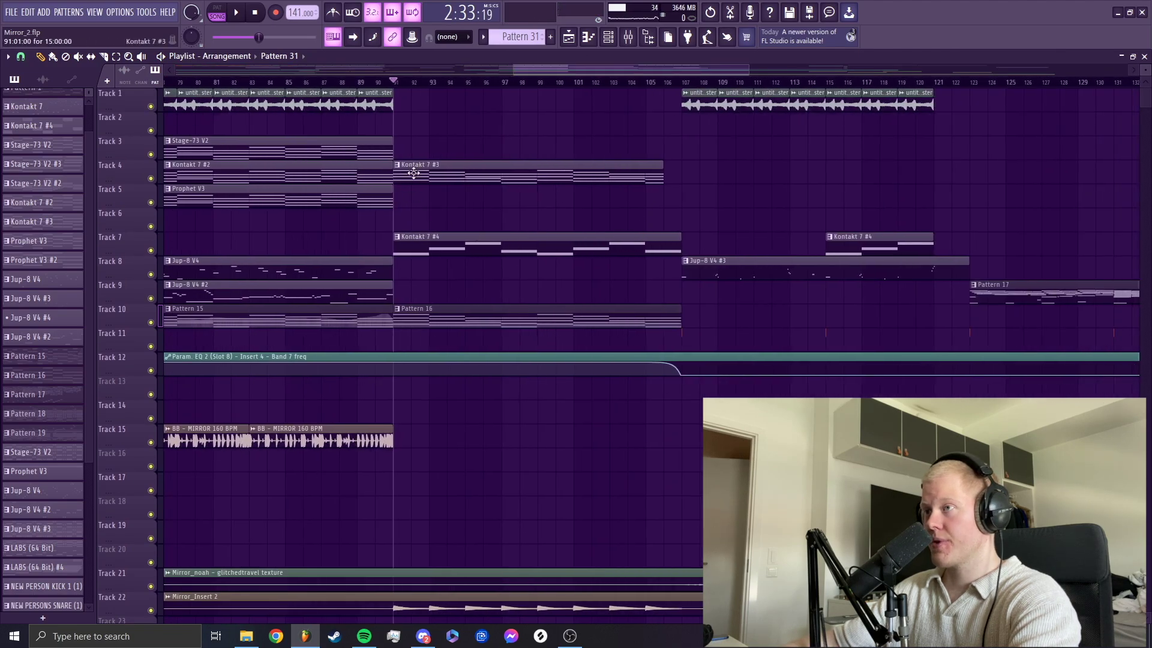
pyautogui.press('space')
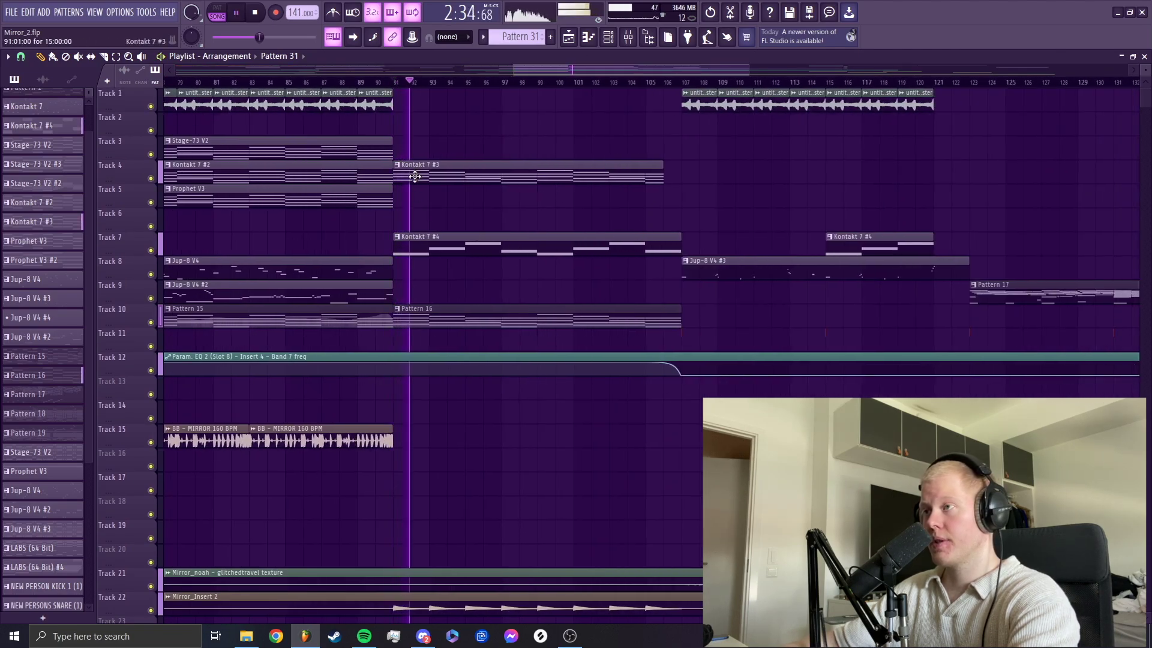
pyautogui.scroll(-2, 415, 176)
pyautogui.scroll(1, 414, 177)
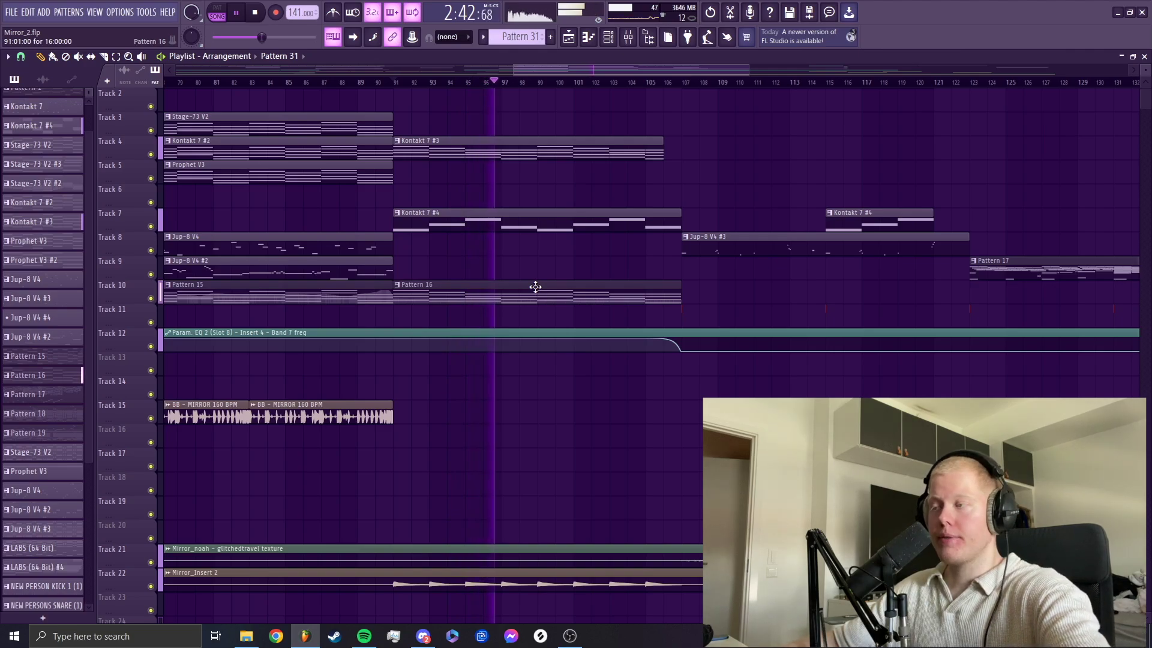
pyautogui.scroll(1, 528, 294)
pyautogui.press('space')
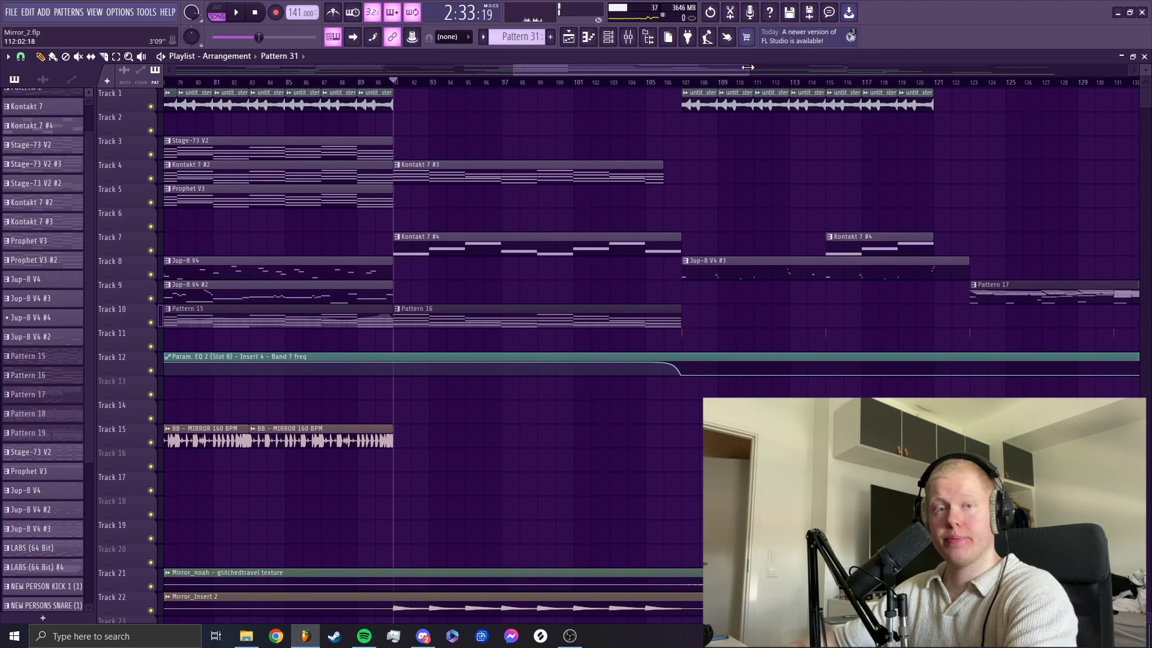
# Step: Open Pattern 16's Jup-8 V4 #3 chords in the piano roll, play them, and return to the playlist
pyautogui.moveTo(748, 67); pyautogui.dragTo(566, 308)
pyautogui.doubleClick(566, 309)
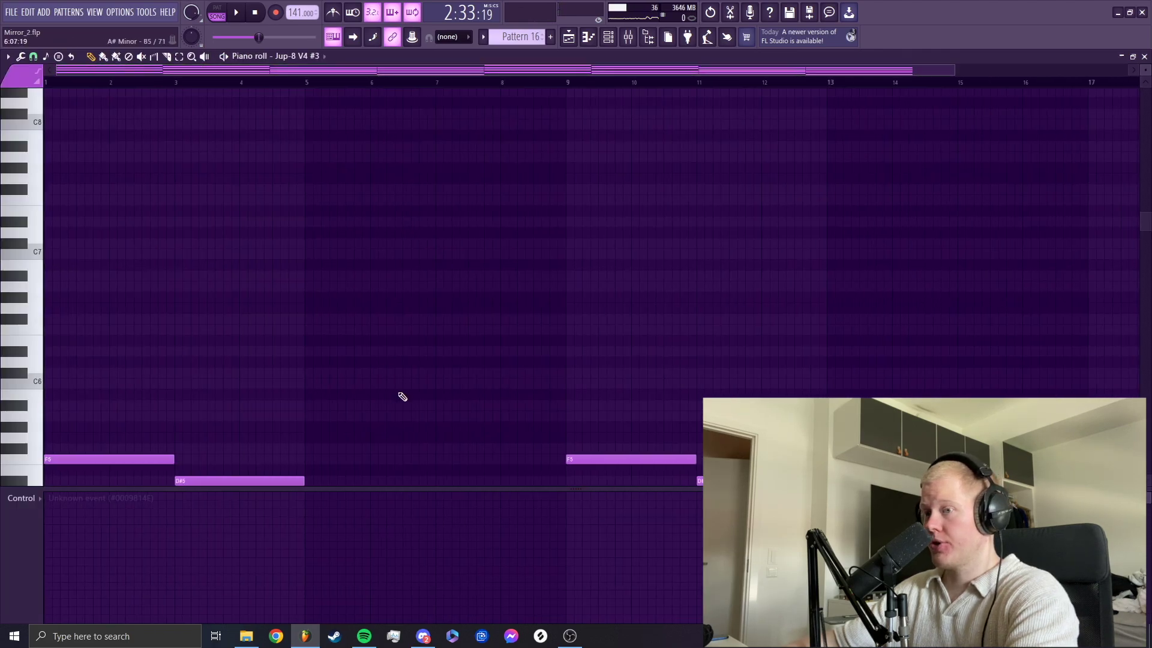
pyautogui.press('space')
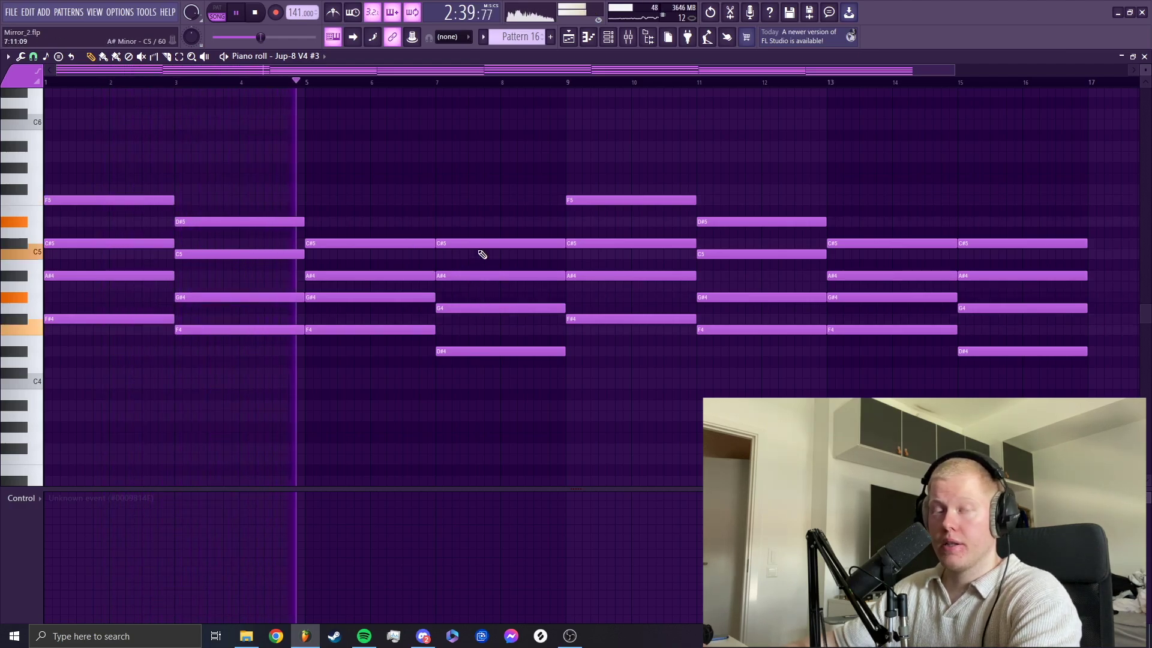
pyautogui.press('space')
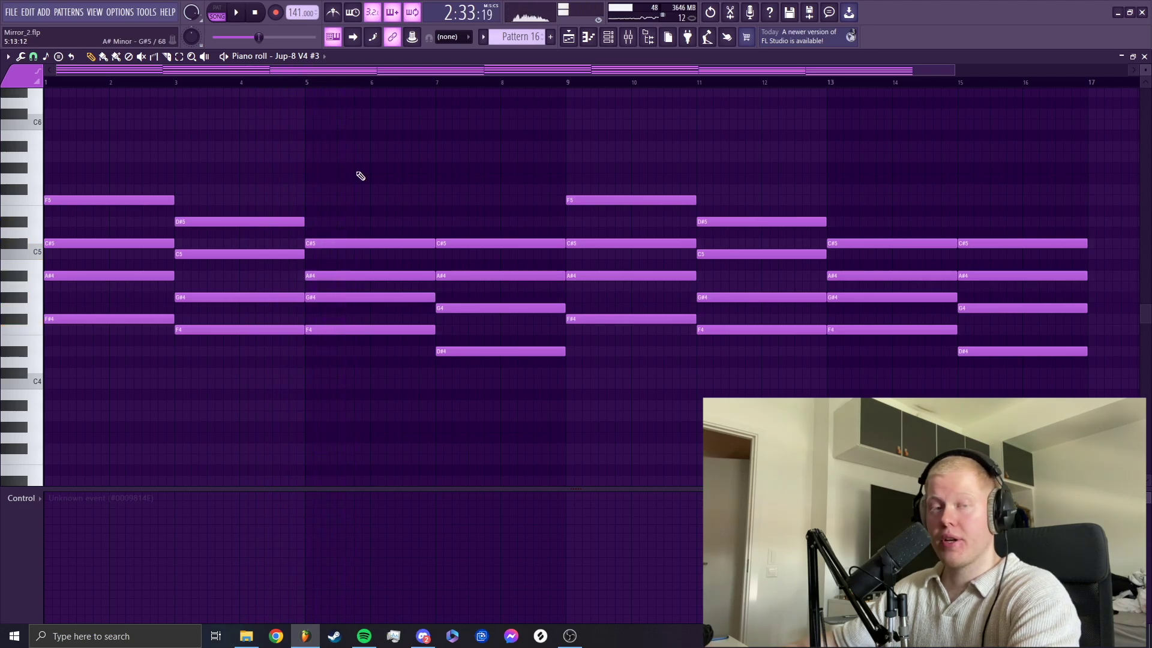
pyautogui.click(569, 37)
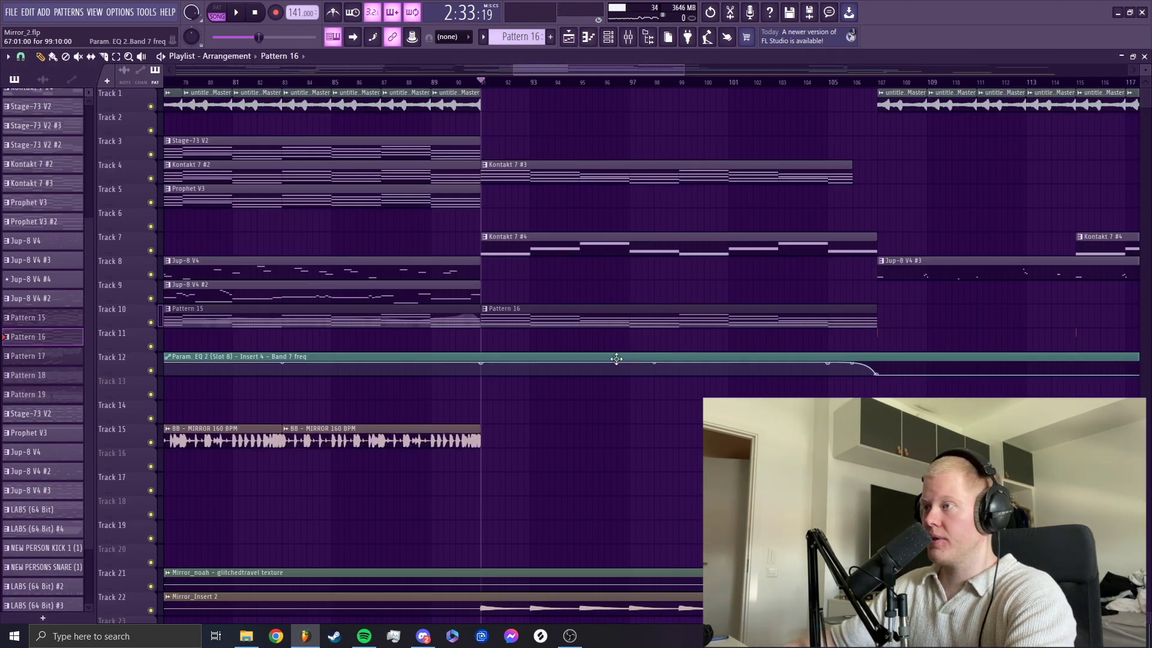
pyautogui.moveTo(682, 67); pyautogui.dragTo(725, 69)
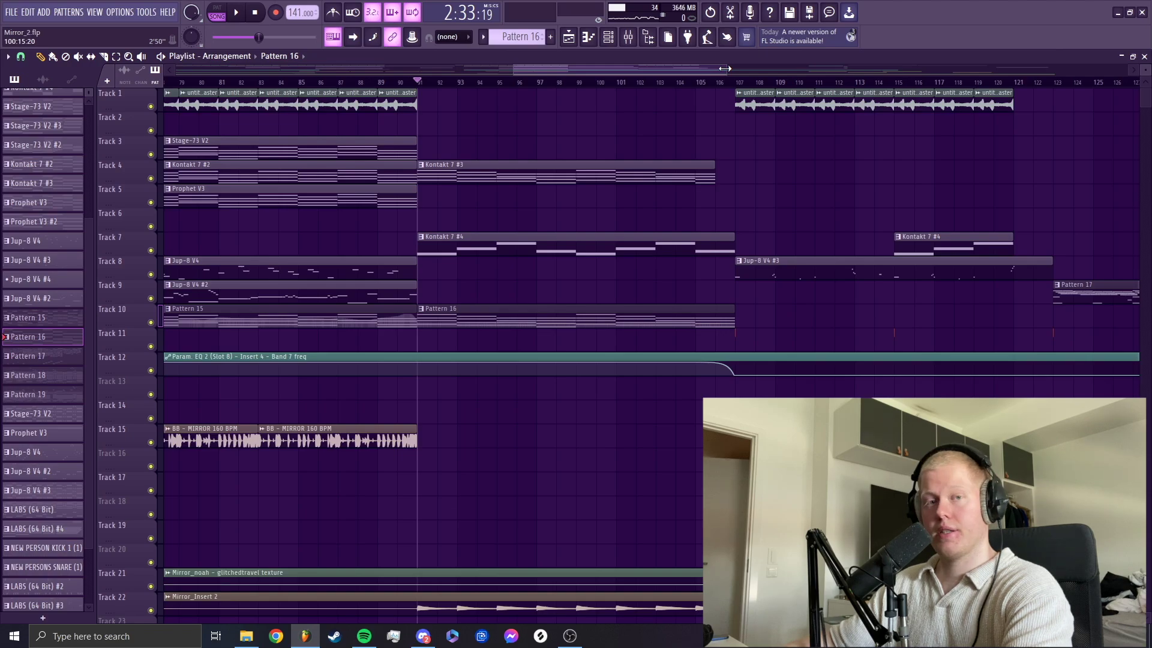
# Step: Play the arrangement section that starts at bar 91
pyautogui.moveTo(725, 68); pyautogui.dragTo(728, 68)
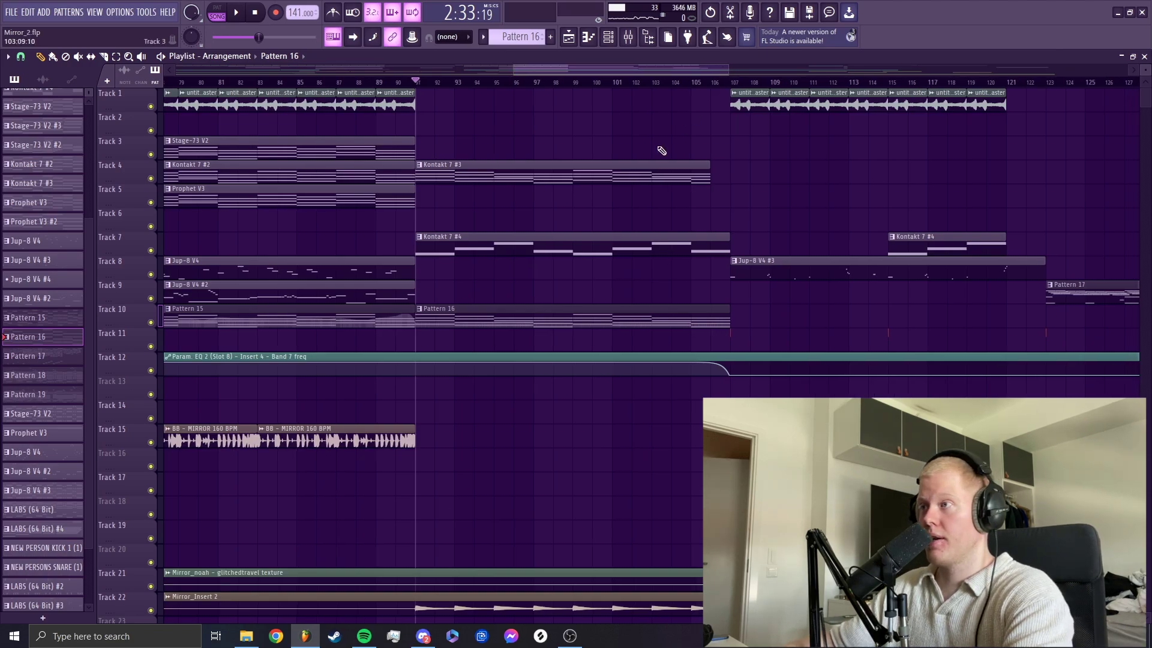
pyautogui.scroll(3, 562, 265)
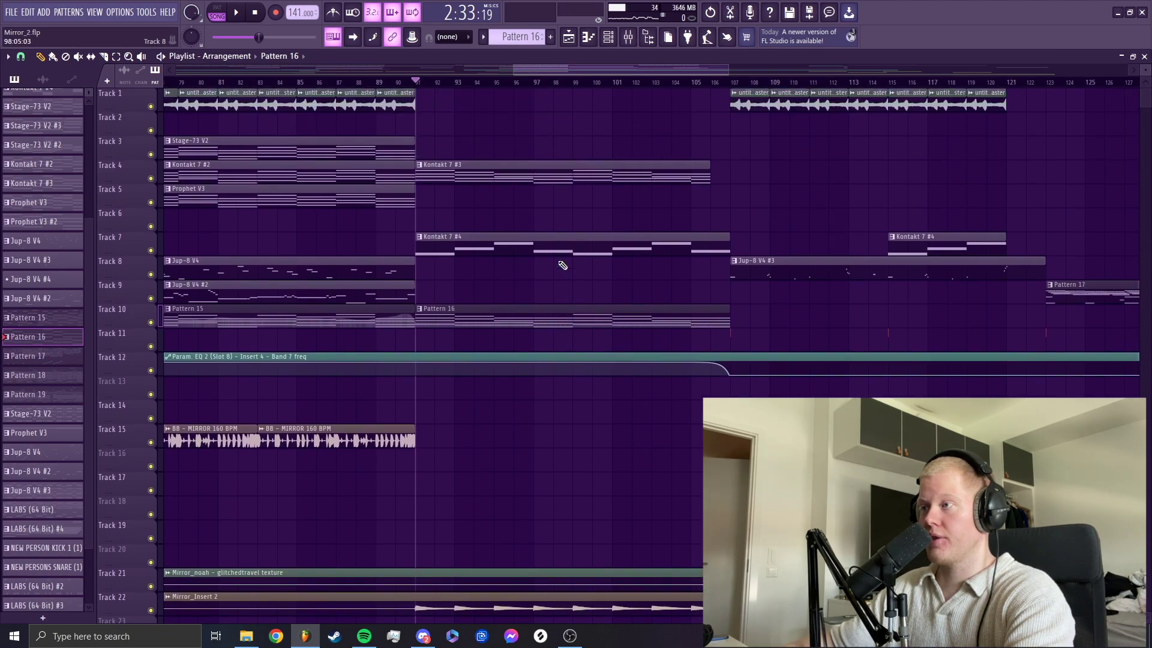
pyautogui.moveTo(695, 68); pyautogui.dragTo(637, 68)
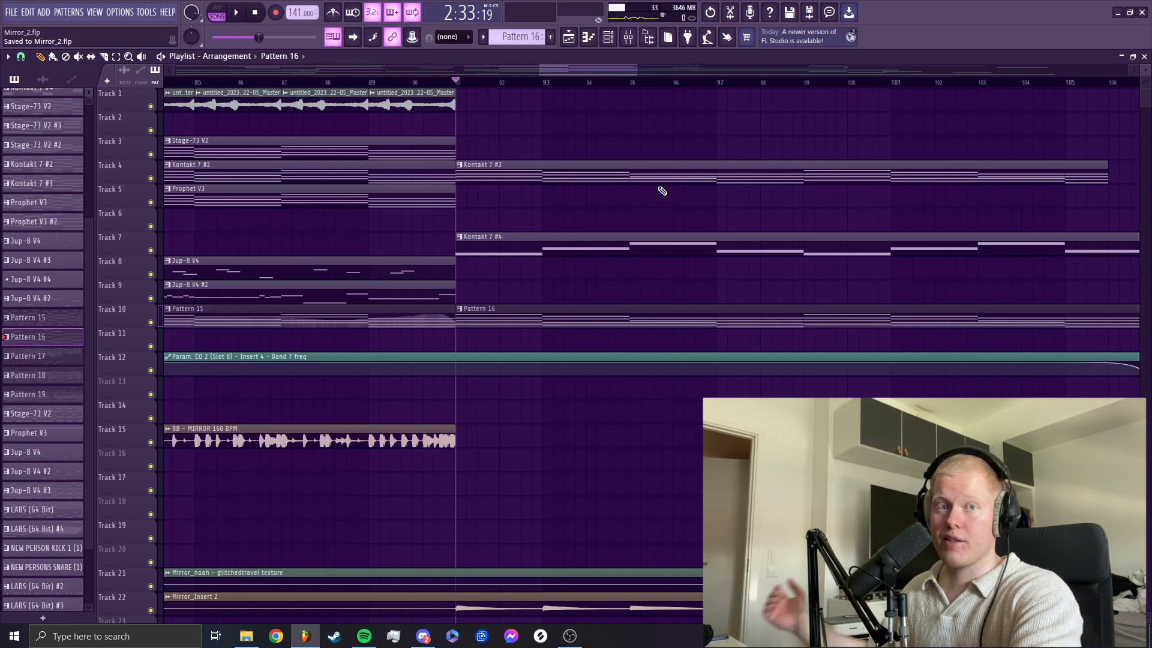
pyautogui.moveTo(635, 73); pyautogui.dragTo(657, 73)
pyautogui.press('space')
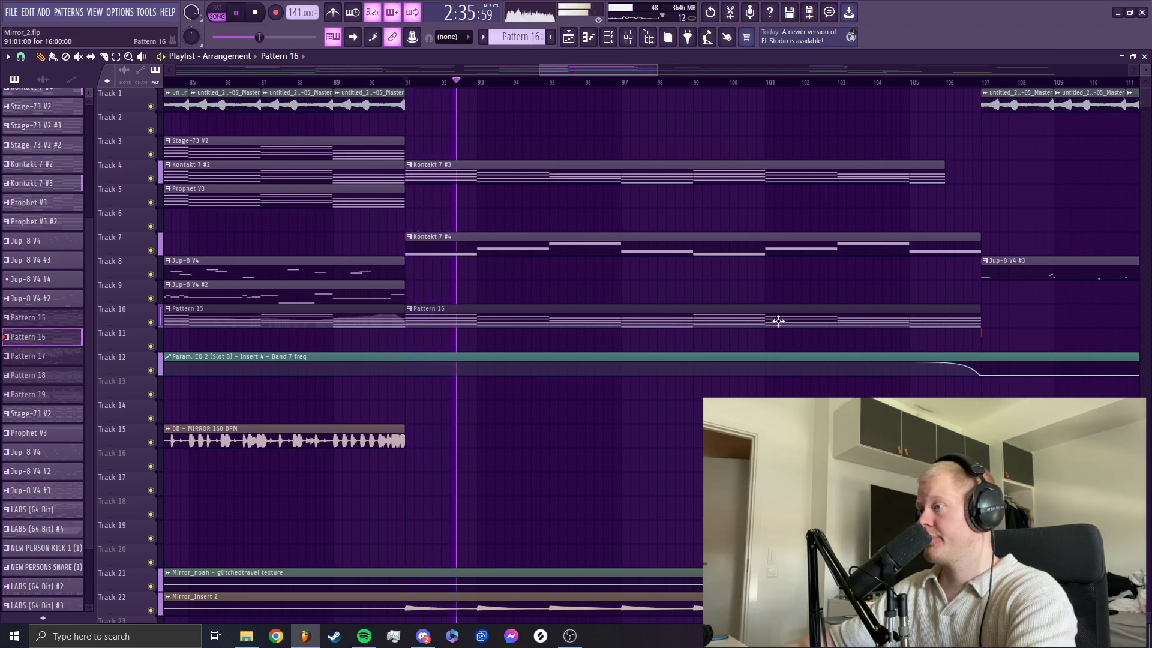
# Step: Examine the transition into bar 107 and Track 12's EQ 2 Band 7 frequency automation while the section plays
pyautogui.moveTo(619, 69); pyautogui.dragTo(656, 72)
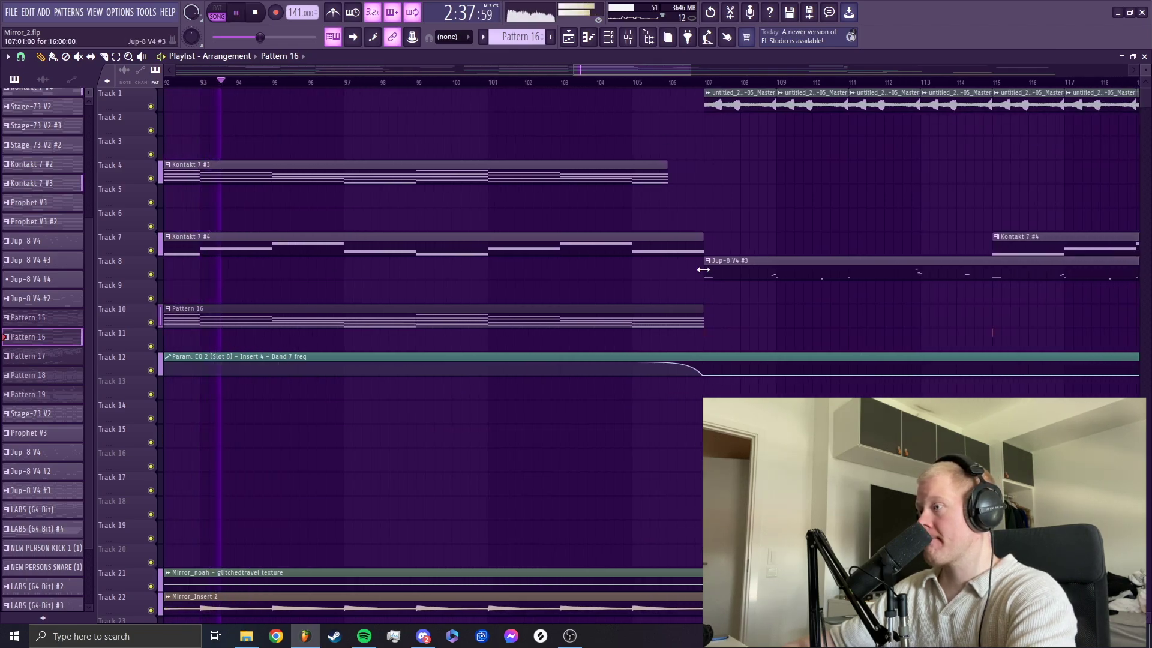
pyautogui.scroll(-4, 703, 270)
pyautogui.hscroll(-2, 690, 276)
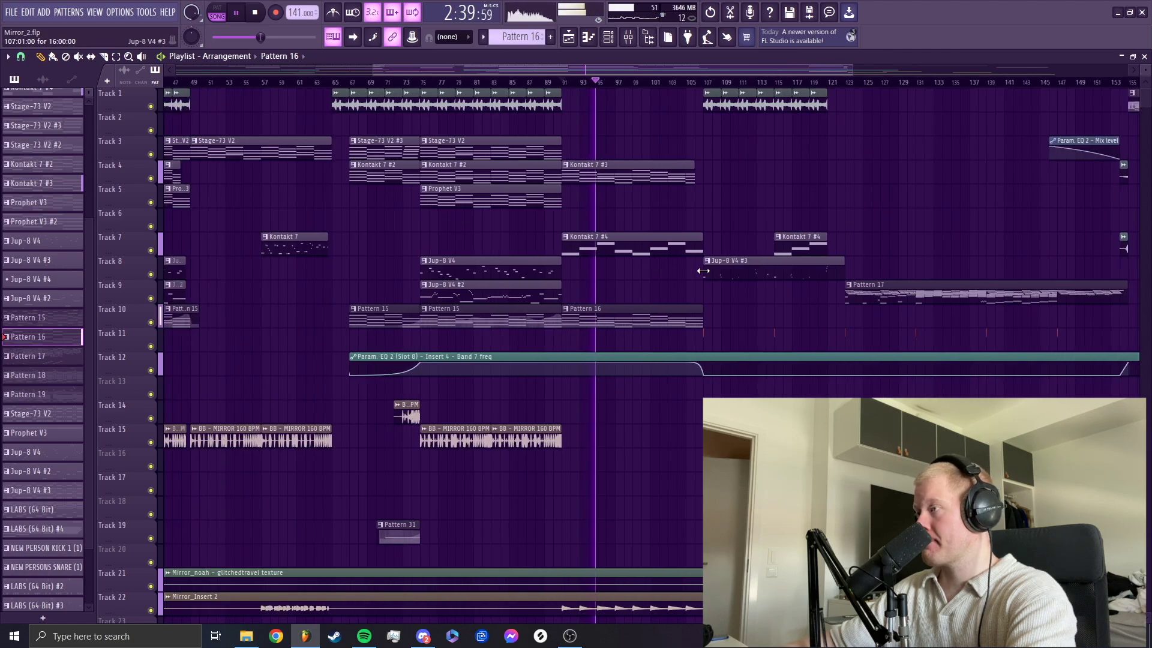
pyautogui.scroll(3, 661, 292)
pyautogui.moveTo(649, 67); pyautogui.dragTo(659, 67)
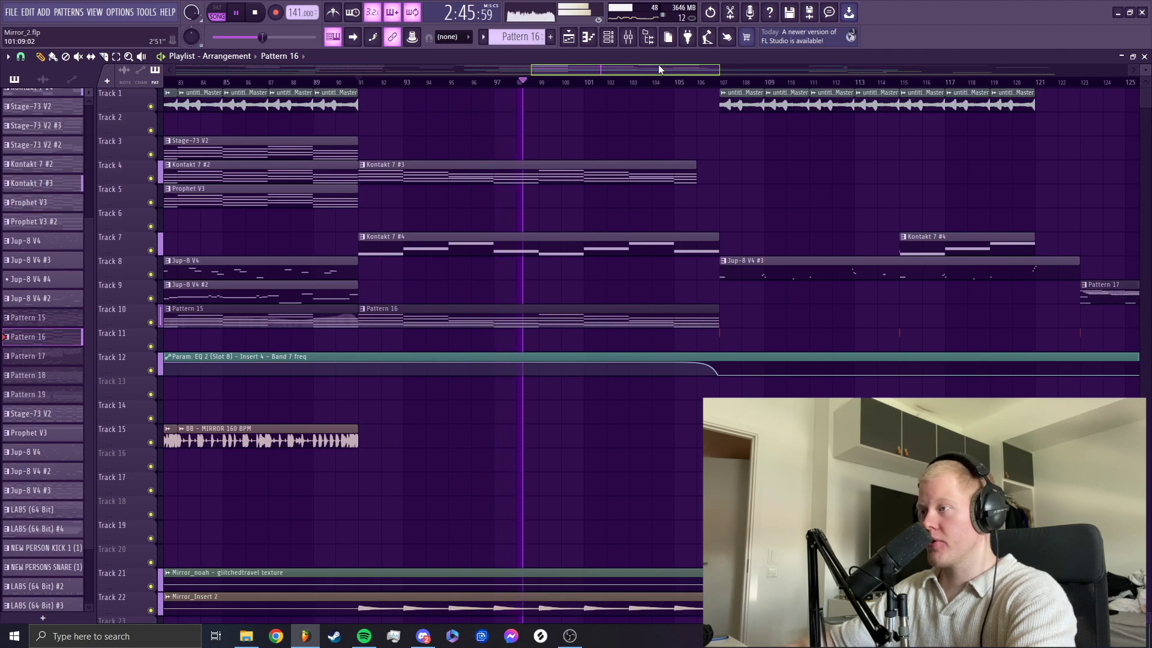
pyautogui.moveTo(658, 67); pyautogui.dragTo(661, 67)
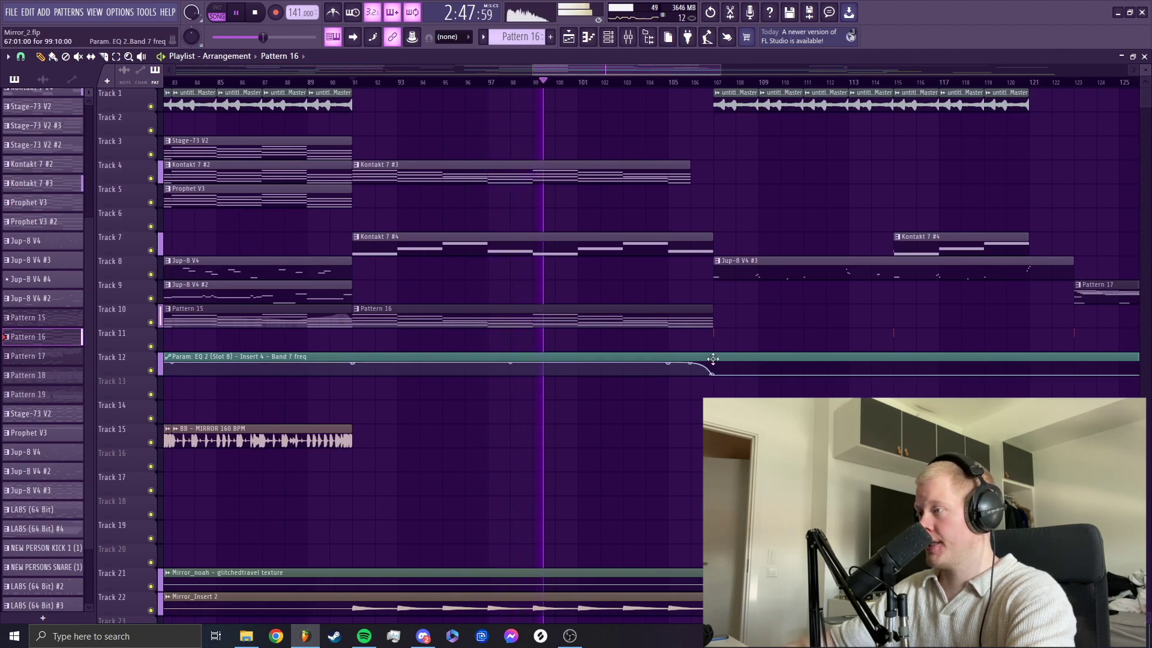
pyautogui.keyDown('ctrl'); pyautogui.scroll(-5, 673, 396); pyautogui.keyUp('ctrl')
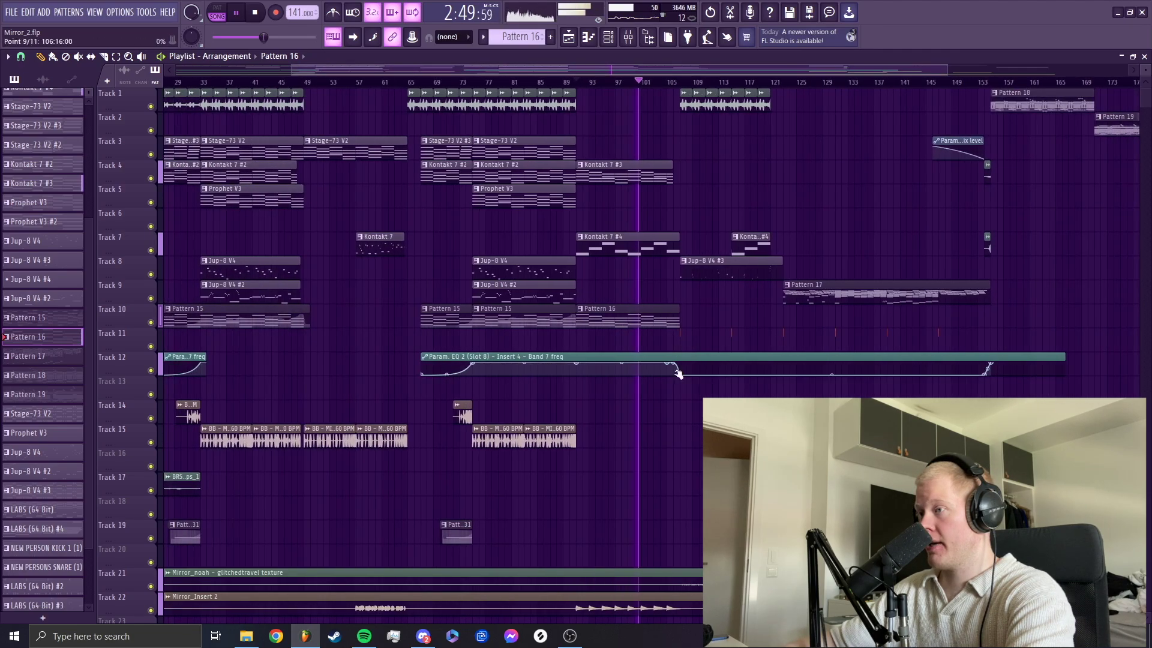
pyautogui.keyDown('ctrl'); pyautogui.scroll(5, 681, 398); pyautogui.keyUp('ctrl')
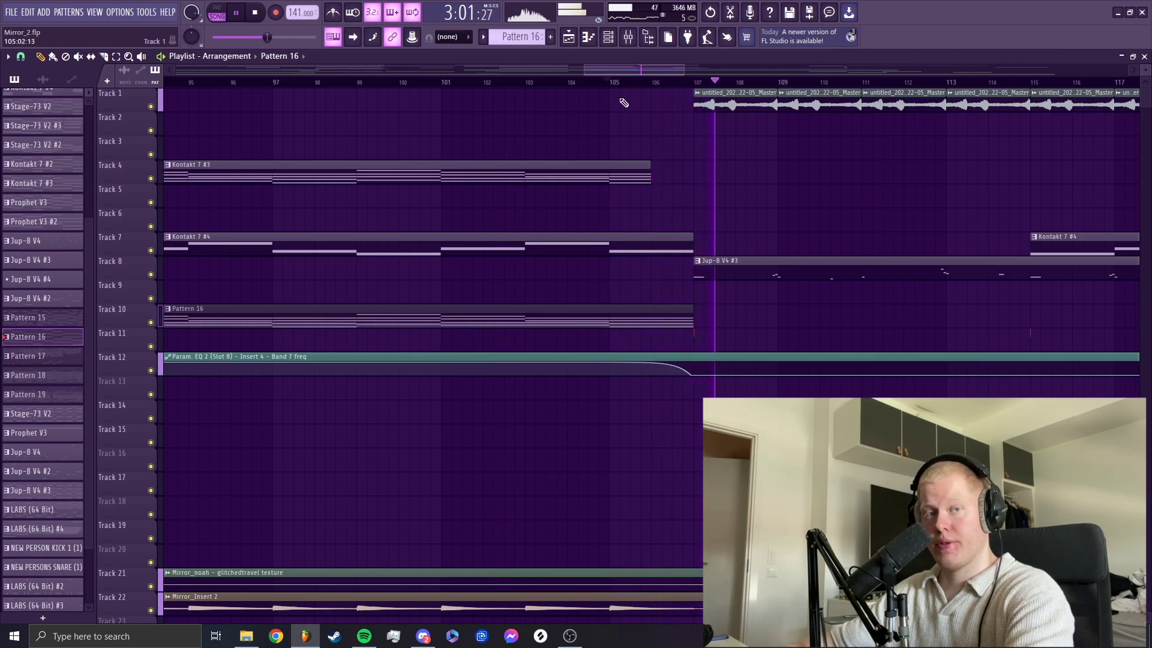
# Step: Listen to Track 21's glitchedtravel texture soloed, restore all tracks, and stop playback
pyautogui.scroll(-5, 790, 347)
pyautogui.keyDown('ctrl'); pyautogui.scroll(-2, 720, 388); pyautogui.keyUp('ctrl')
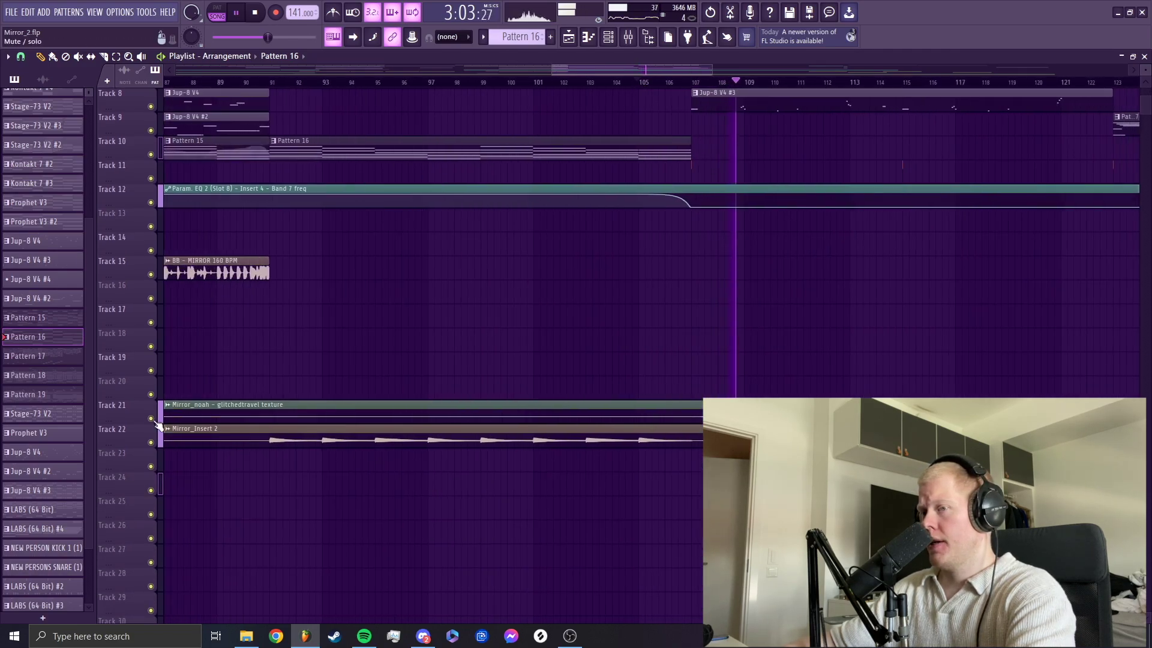
pyautogui.rightClick(151, 418)
pyautogui.moveTo(636, 72); pyautogui.dragTo(649, 72)
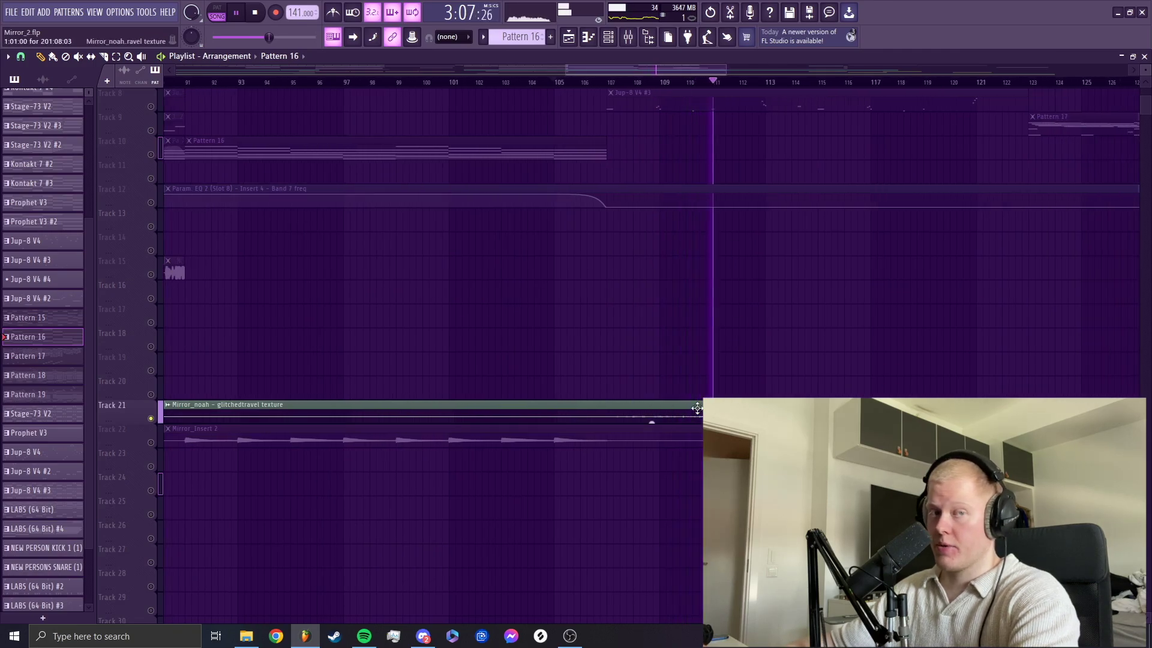
pyautogui.hscroll(2, 722, 63)
pyautogui.scroll(2, 275, 457)
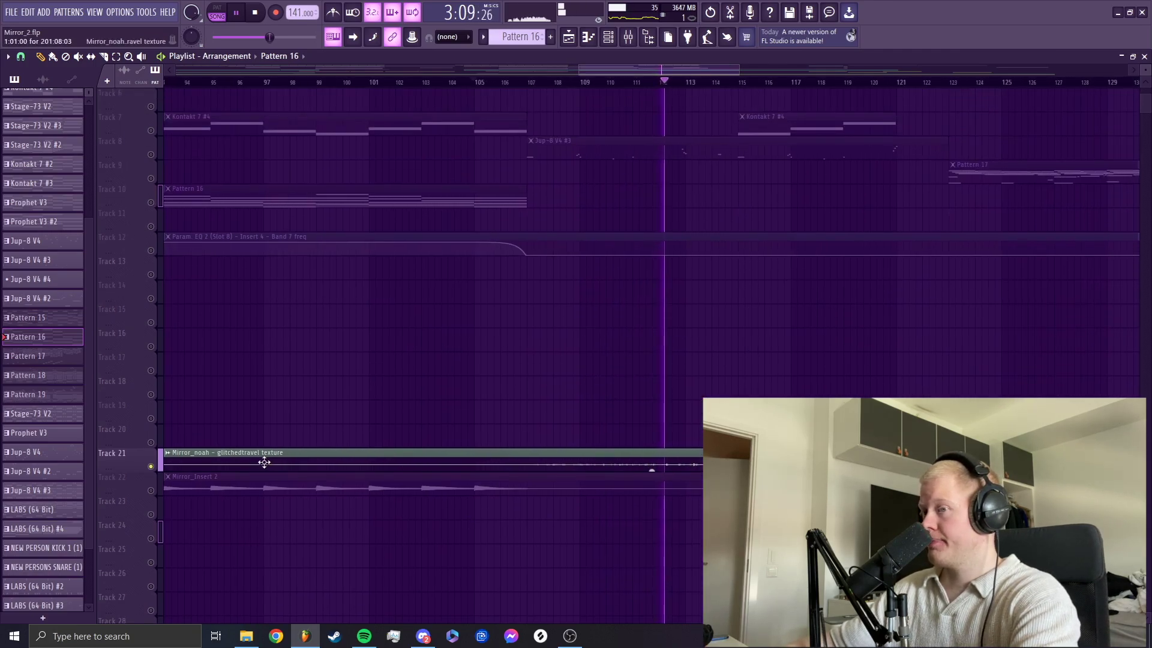
pyautogui.rightClick(151, 467)
pyautogui.scroll(5, 625, 391)
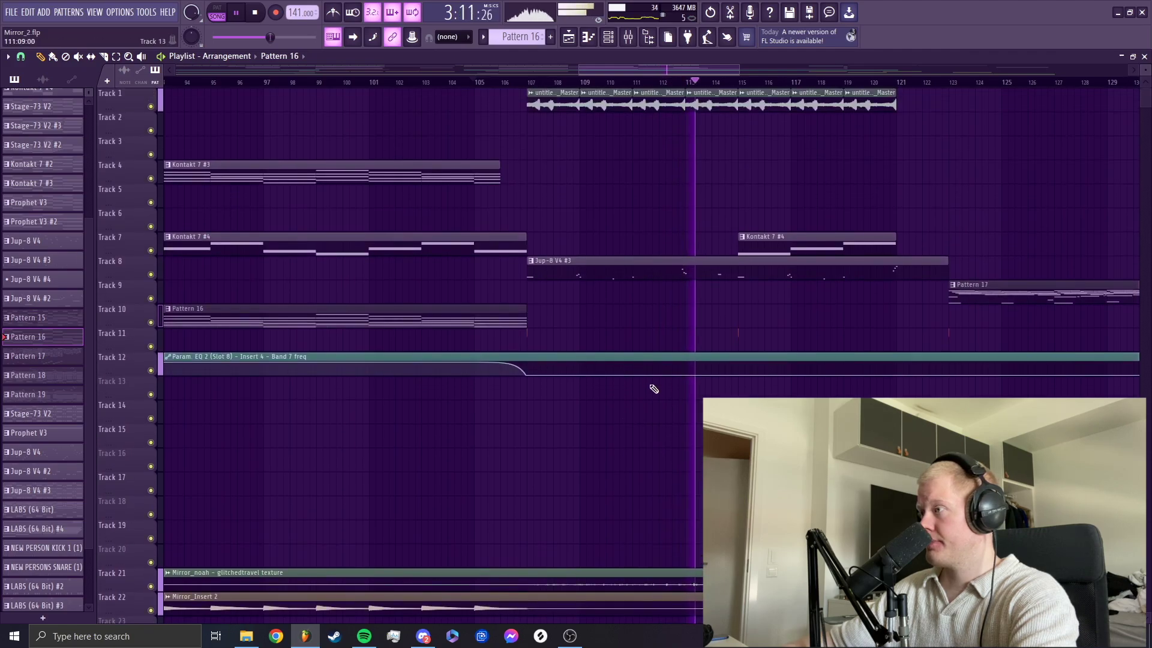
pyautogui.press('space')
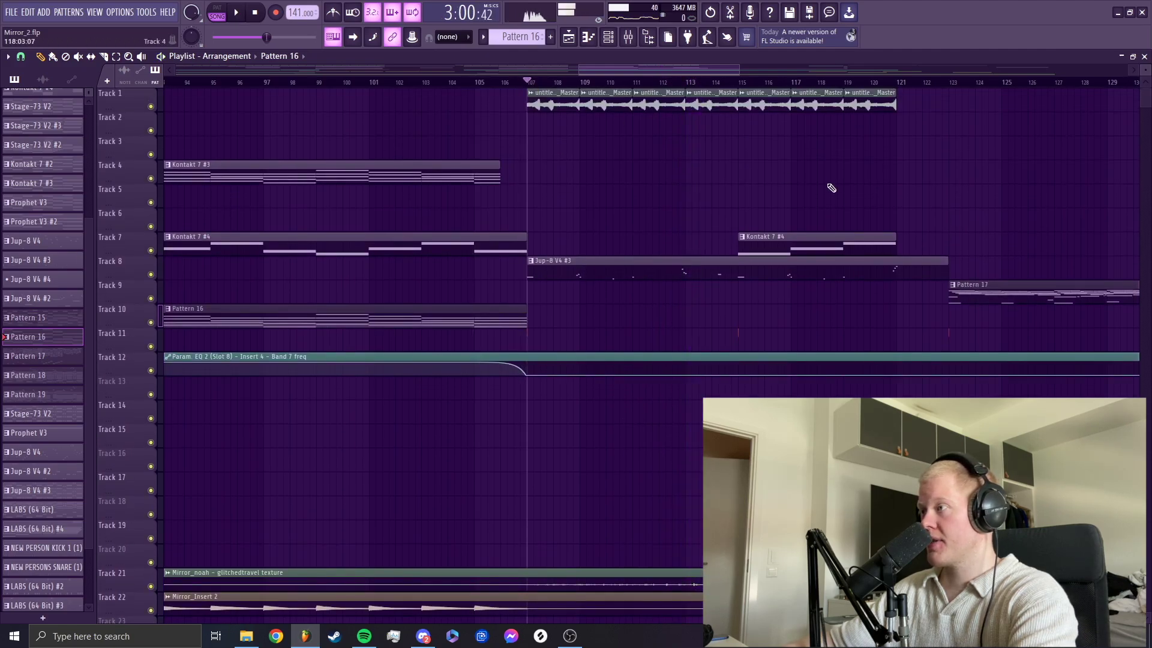
# Step: Play from bar 107 and inspect the Jup-8 V4 #3 notes in the piano roll, stopping playback at the end
pyautogui.press('space')
pyautogui.press('F6')
pyautogui.press('F6')
pyautogui.doubleClick(656, 271)
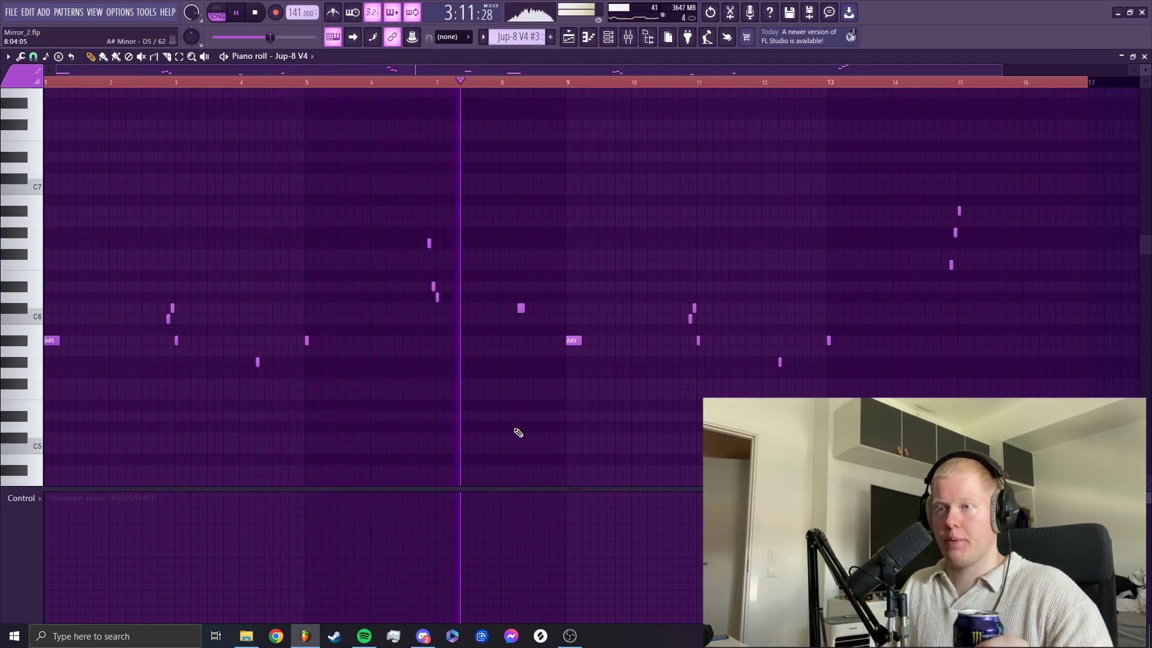
pyautogui.press('space')
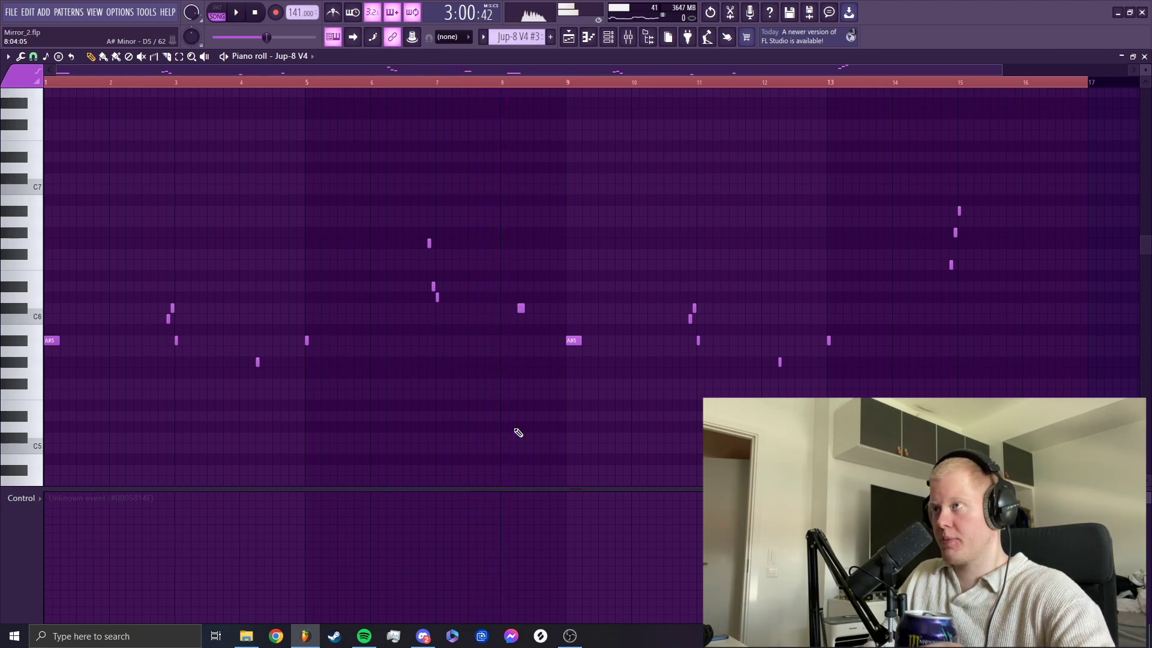
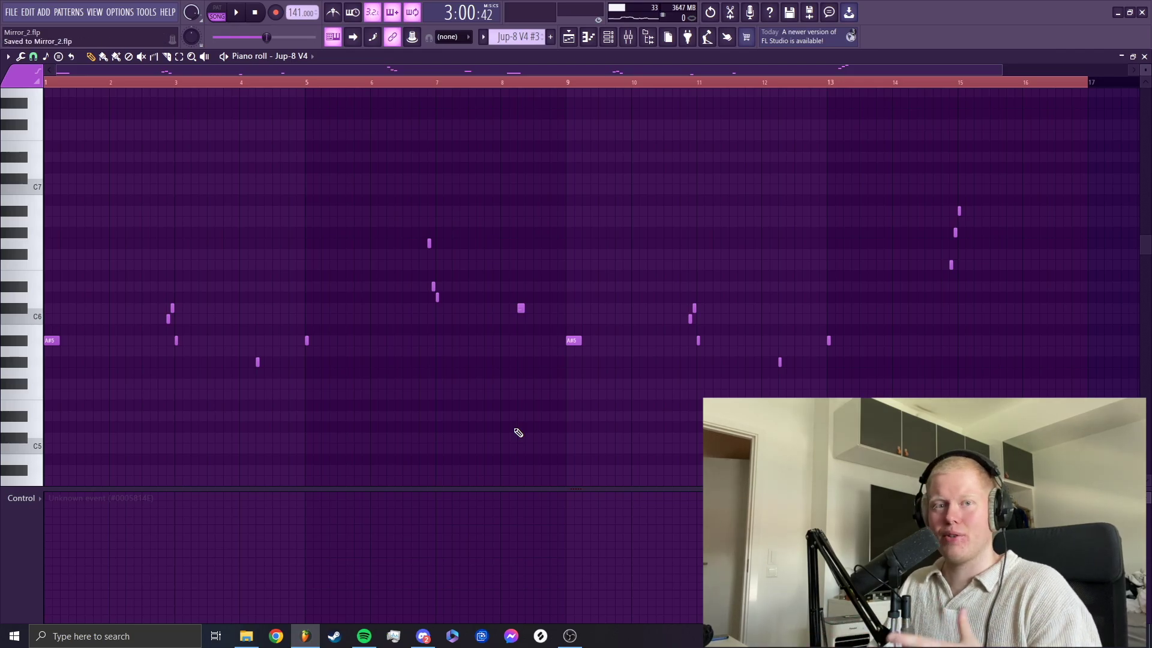
# Step: Return to the playlist and play the full arrangement from bar 107
pyautogui.click(569, 40)
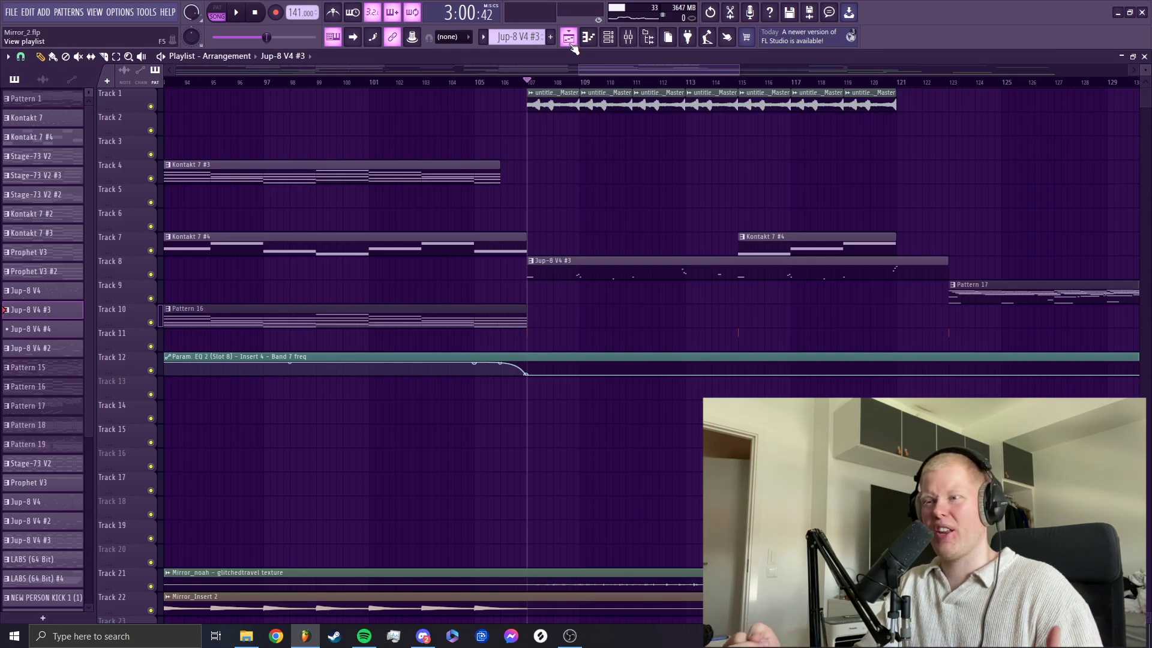
pyautogui.press('space')
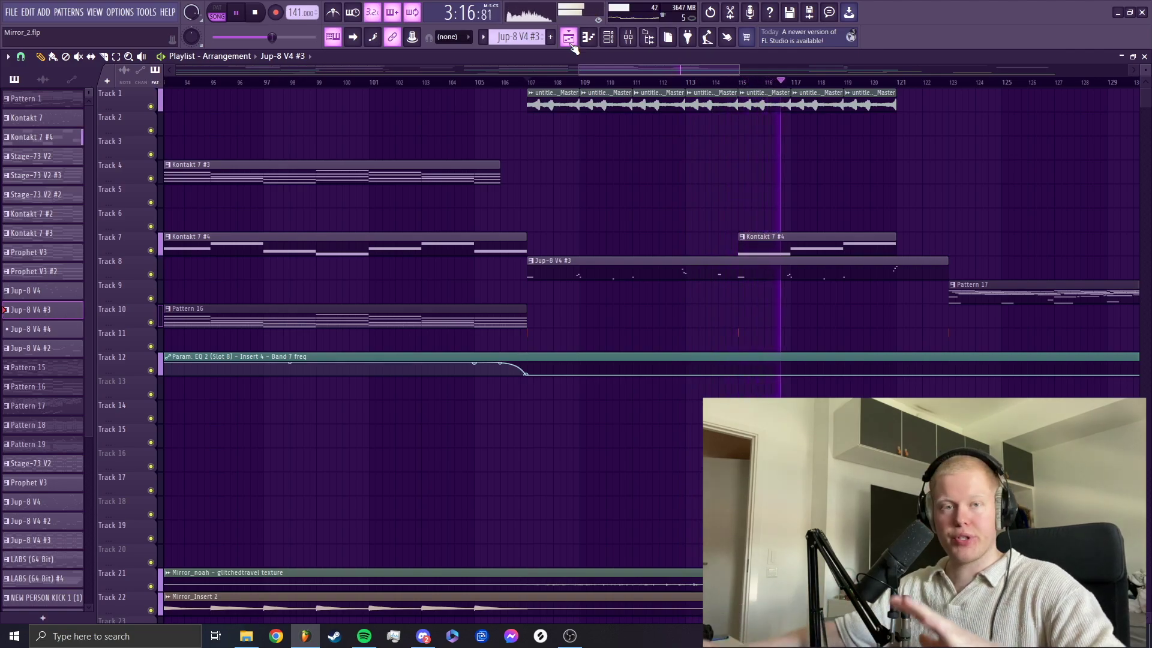
# Step: Move along the arrangement to bar 123, select the Pattern 17 clip on Track 9, and stop playback
pyautogui.moveTo(660, 70); pyautogui.dragTo(728, 71)
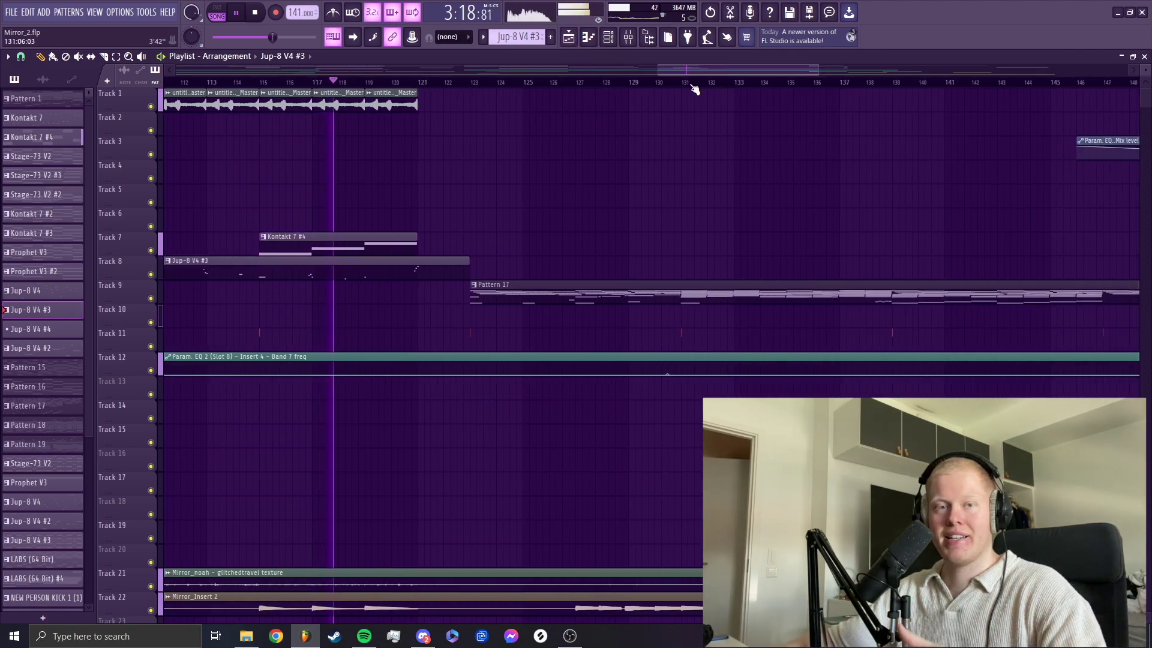
pyautogui.scroll(-2, 450, 336)
pyautogui.scroll(2, 437, 352)
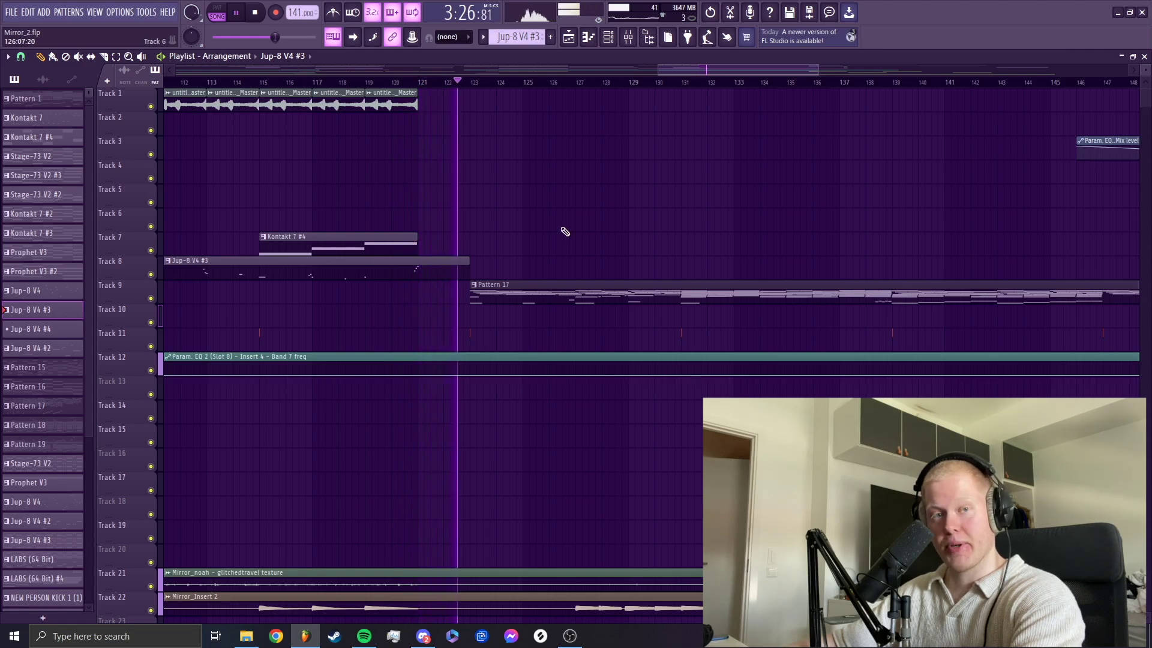
pyautogui.moveTo(717, 73); pyautogui.dragTo(732, 67)
pyautogui.click(618, 38)
pyautogui.click(713, 288)
pyautogui.press('F6')
pyautogui.press('F6')
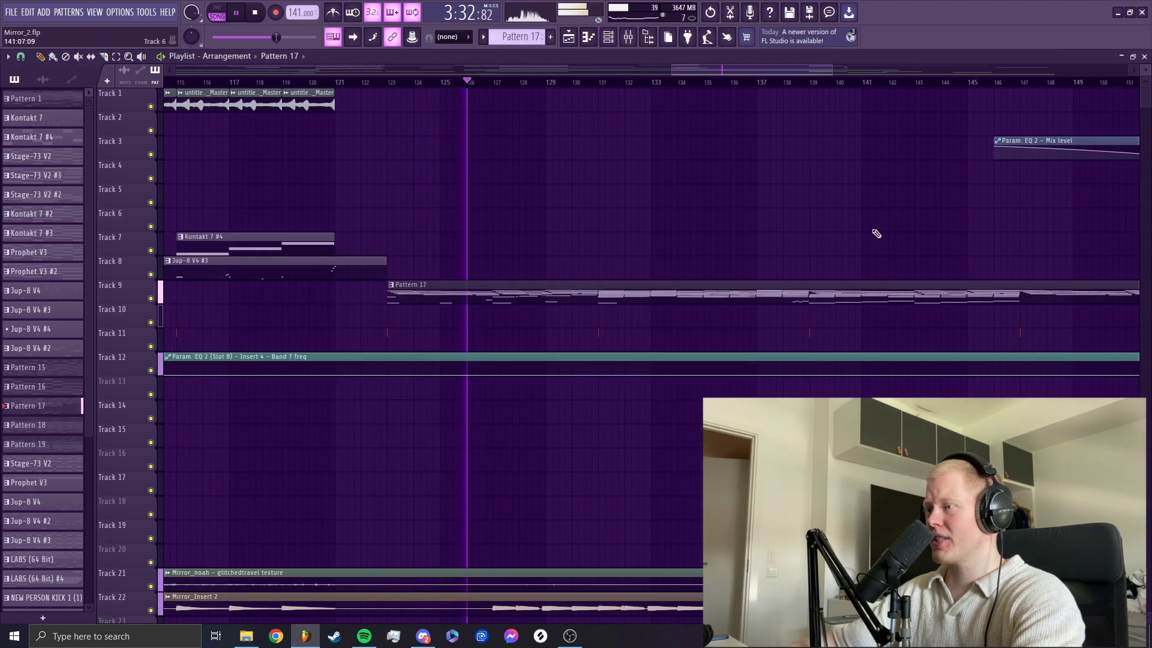
pyautogui.press('space')
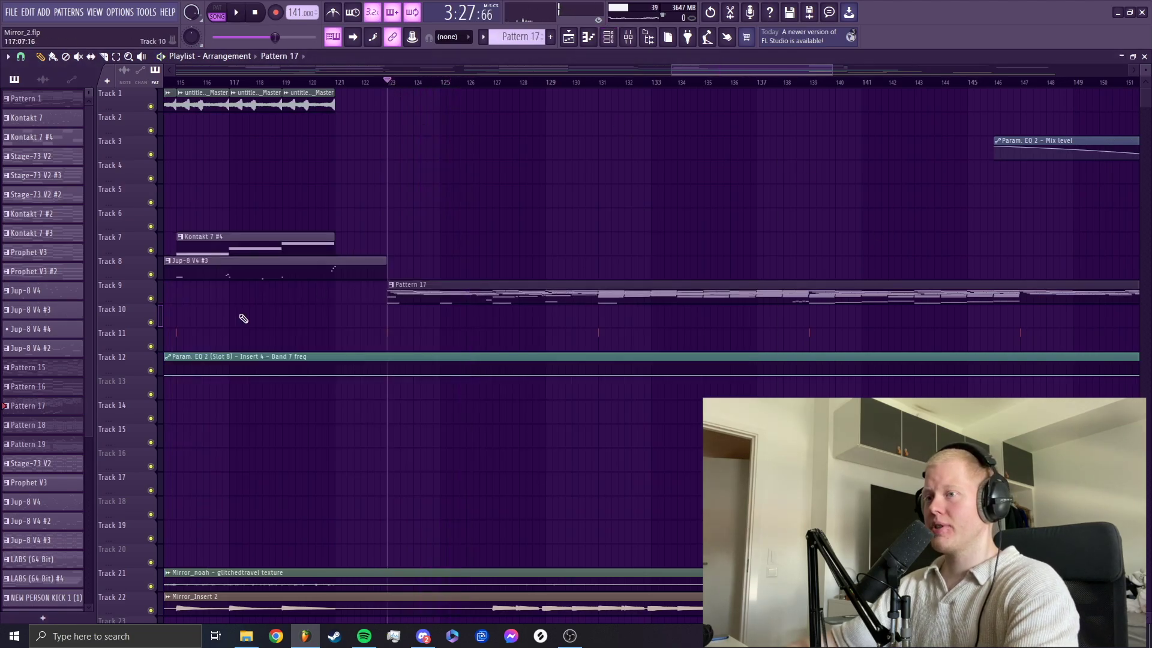
# Step: Open Pattern 17's LABS (64 Bit) notes in the piano roll, select them all, and save the project
pyautogui.click(617, 39)
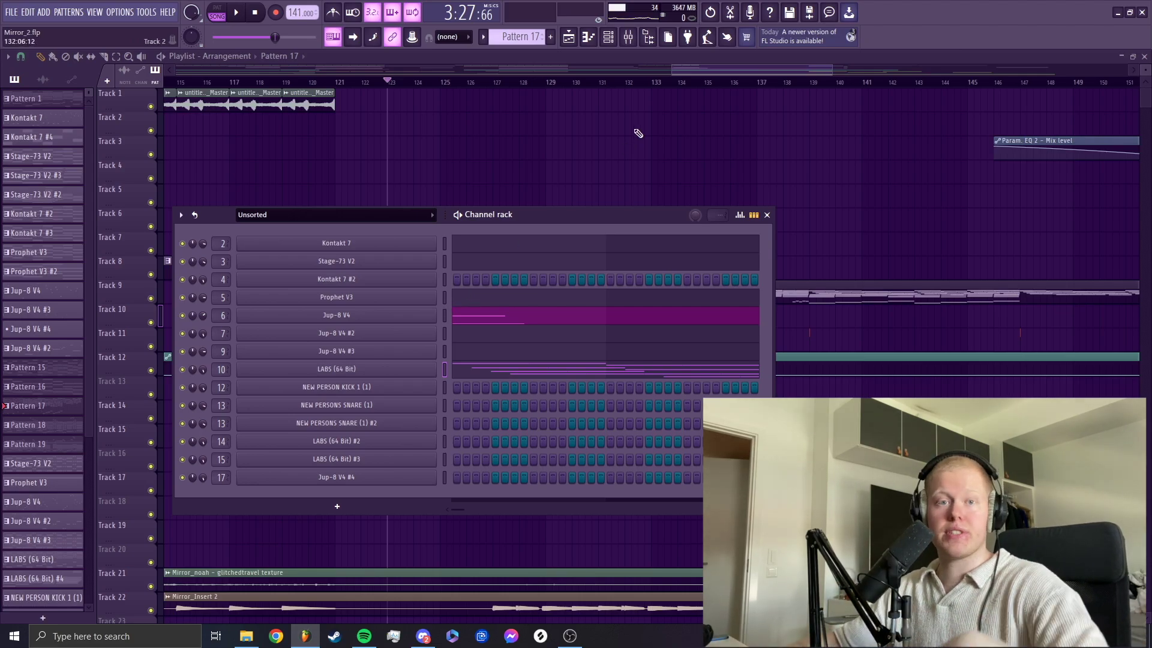
pyautogui.click(580, 372)
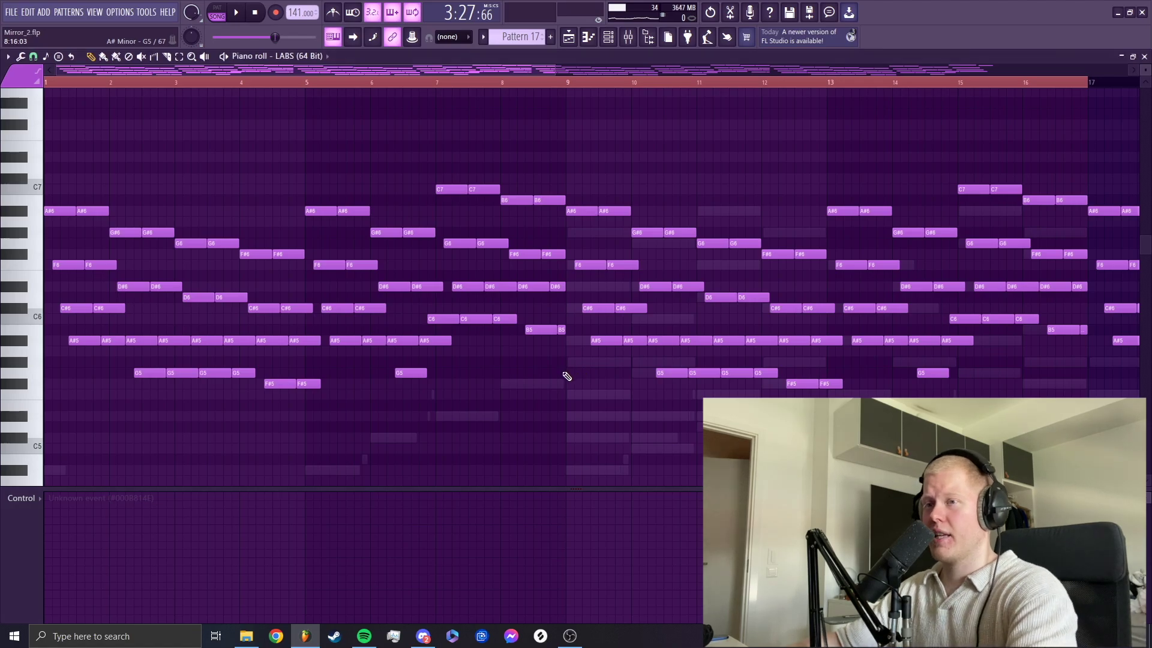
pyautogui.hotkey('ctrl', 'a')
pyautogui.hotkey('ctrl', 's')
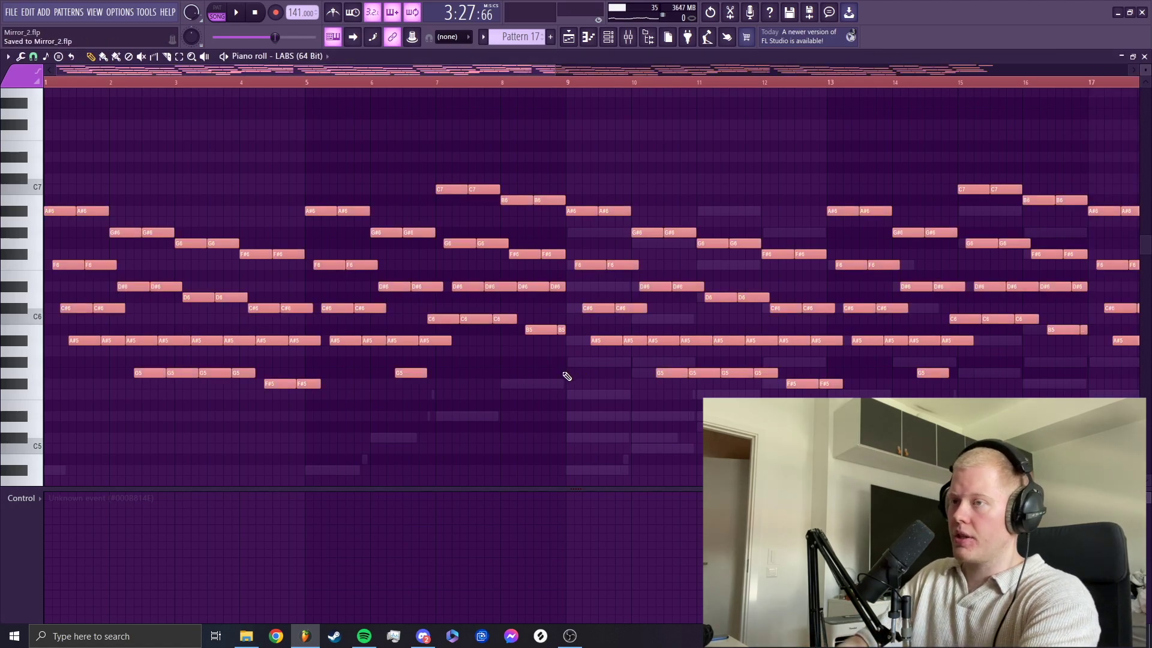
# Step: Try transposing all LABS (64 Bit) notes down by semitones, and bring them back up to their original pitch
pyautogui.press('Down')
pyautogui.press('Down')
pyautogui.press('Down')
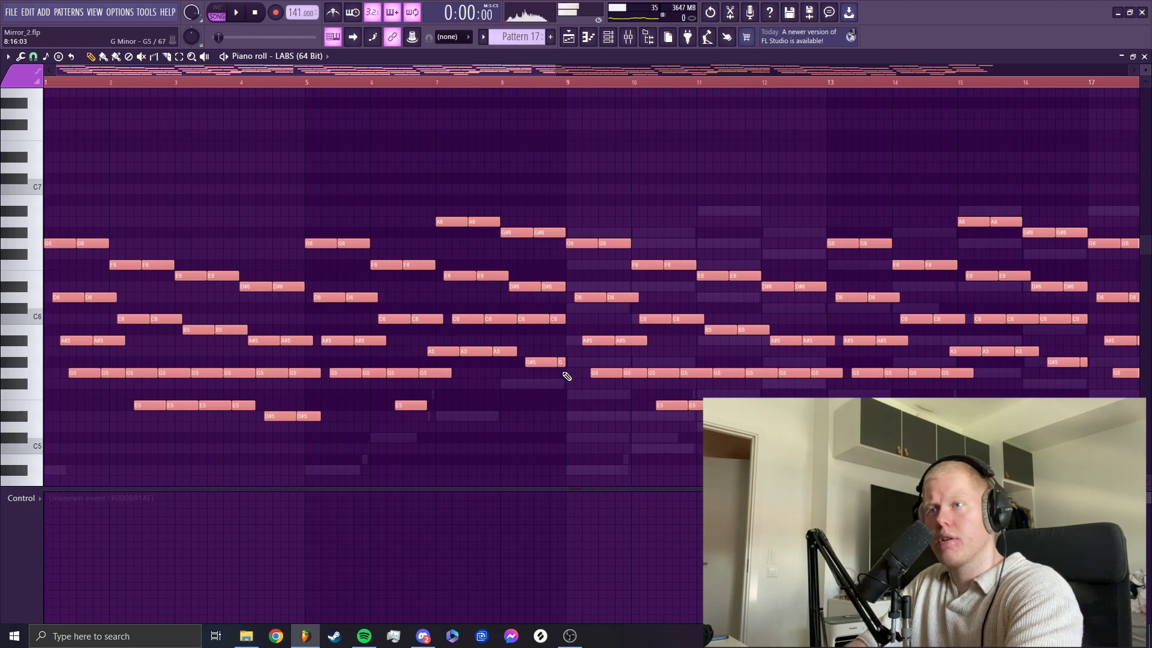
pyautogui.press('Down')
pyautogui.press('Up')
pyautogui.press('Up')
pyautogui.press('Up')
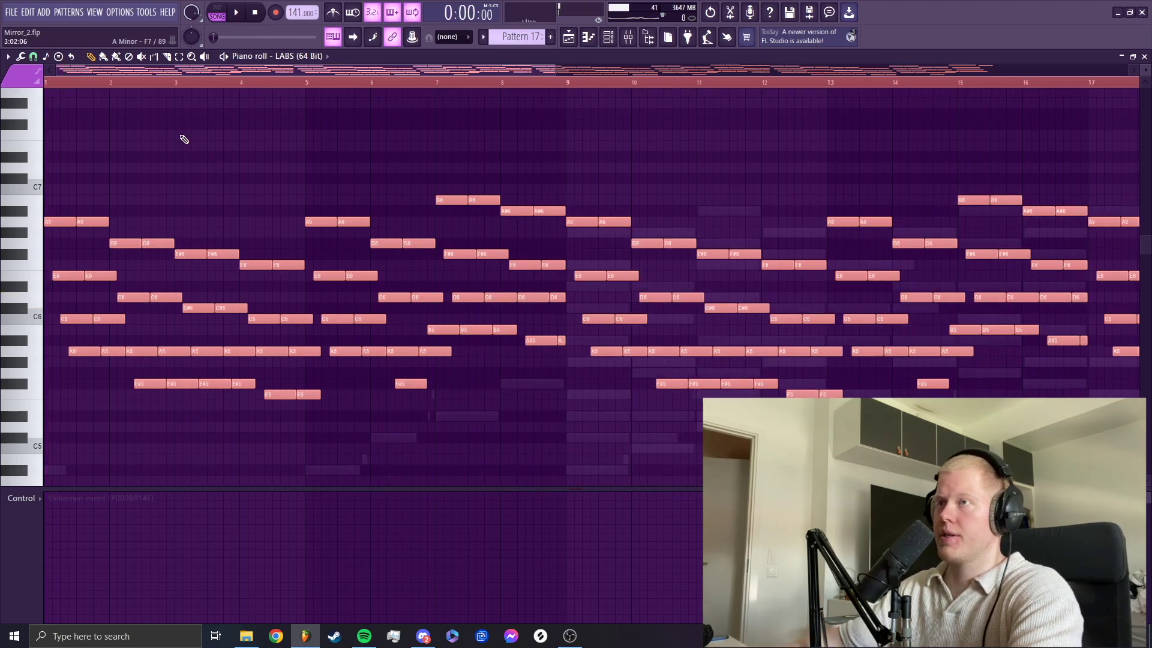
pyautogui.press('Up')
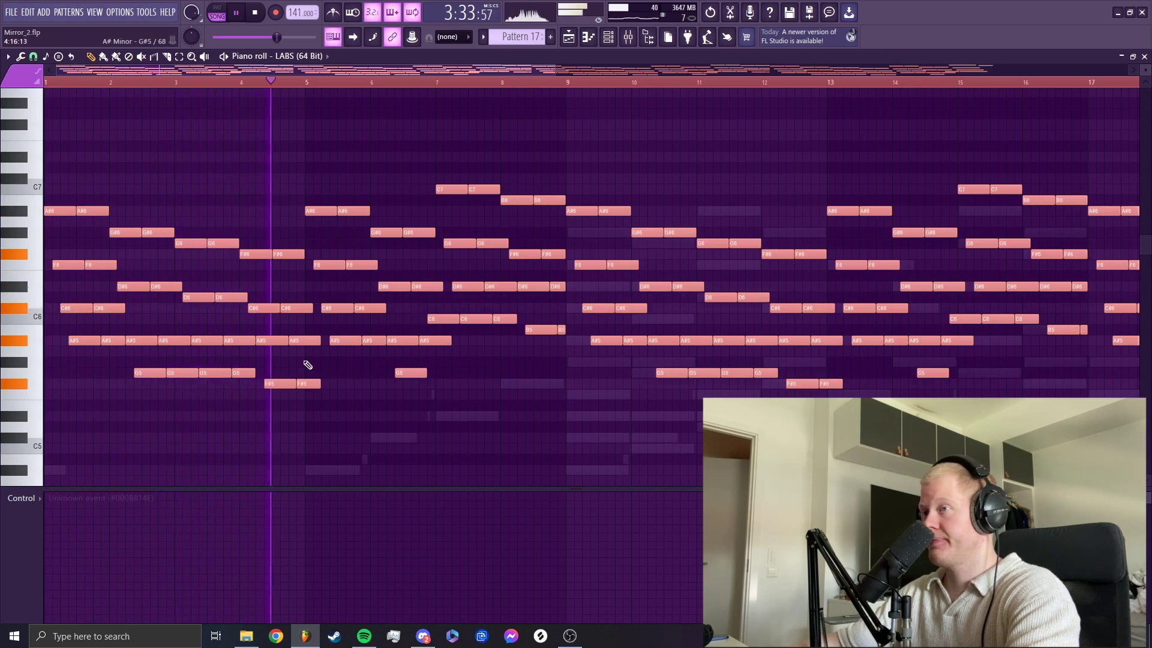
# Step: View the full 32-bar LABS (64 Bit) note sequence during playback, and stop the song
pyautogui.scroll(-3, 307, 365)
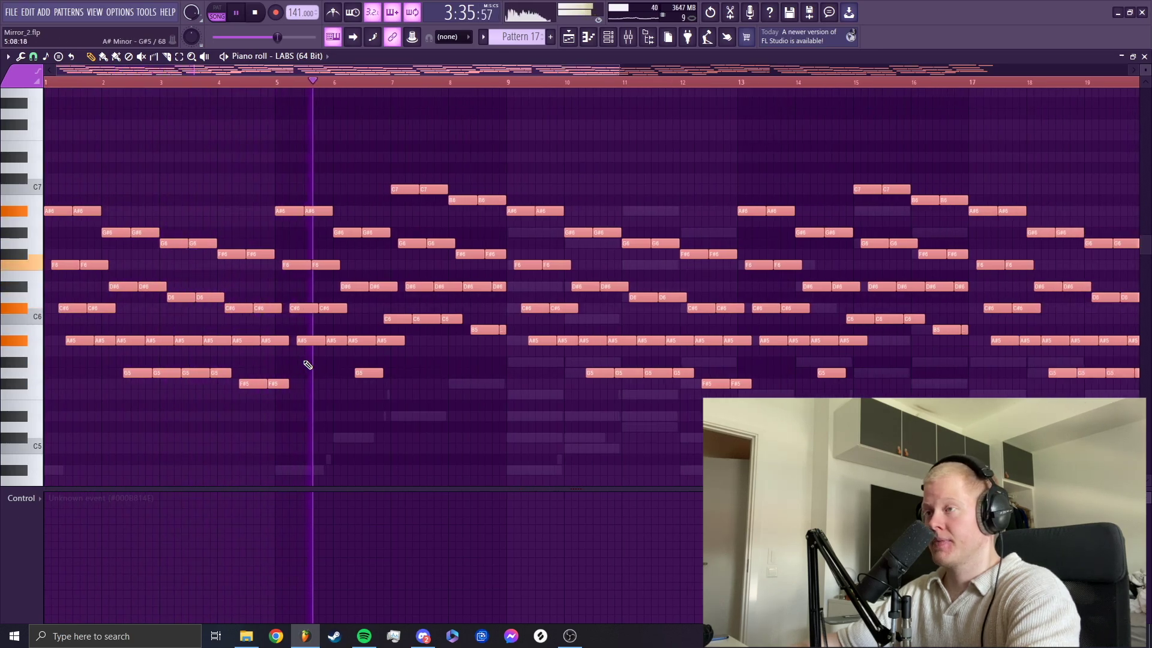
pyautogui.scroll(-2, 308, 364)
pyautogui.scroll(-2, 309, 362)
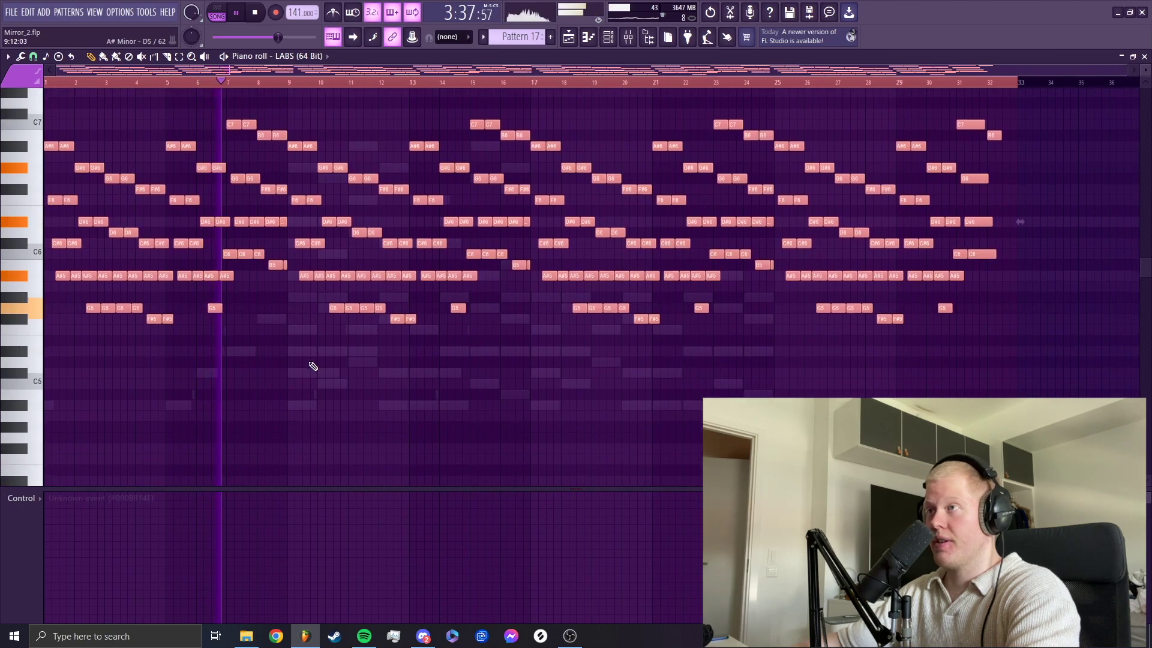
pyautogui.press('space')
# Step: Open the LABS (64 Bit) instrument and show its Spitfire Audio interface with the Autograph Grand preset
pyautogui.press('F6')
pyautogui.click(413, 374)
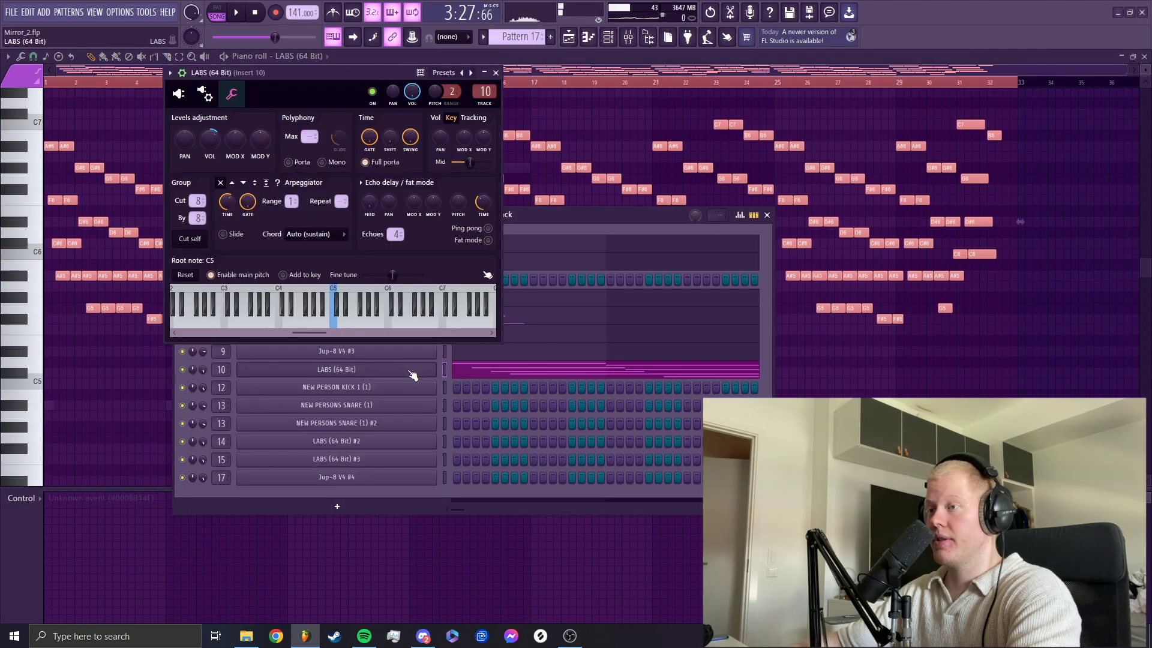
pyautogui.click(177, 95)
pyautogui.moveTo(296, 70); pyautogui.dragTo(316, 85)
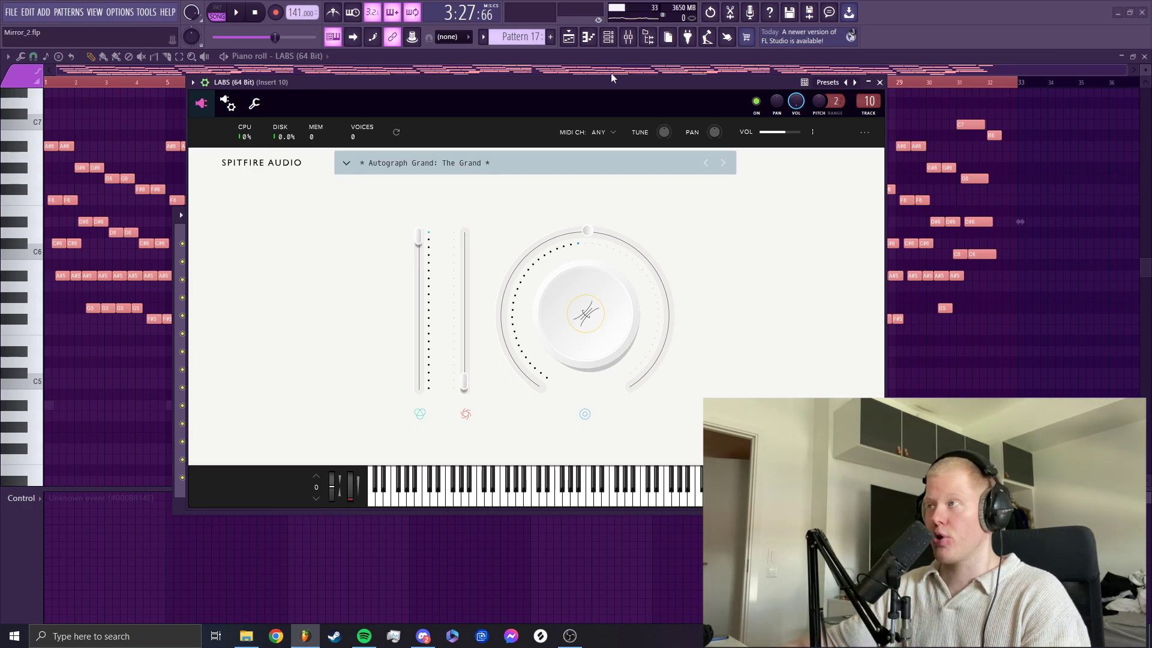
pyautogui.moveTo(611, 82); pyautogui.dragTo(613, 74)
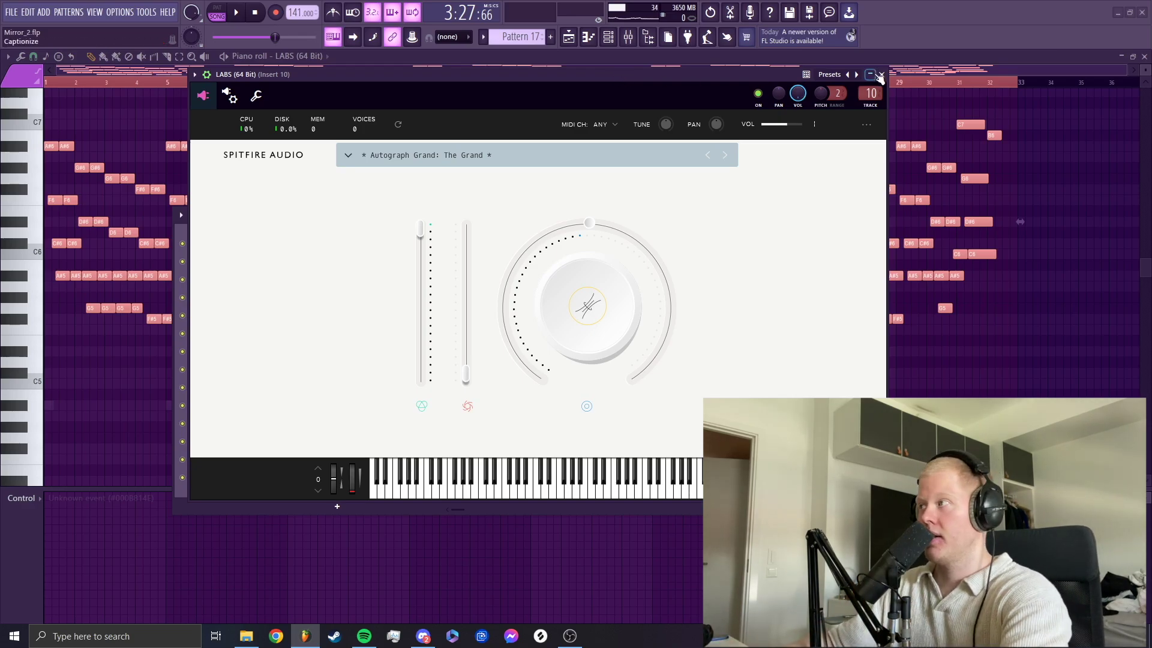
# Step: Play the song from Pattern 17 and check the LABS signal on Insert 10 in the mixer
pyautogui.press('space')
pyautogui.press('Escape')
pyautogui.click(628, 38)
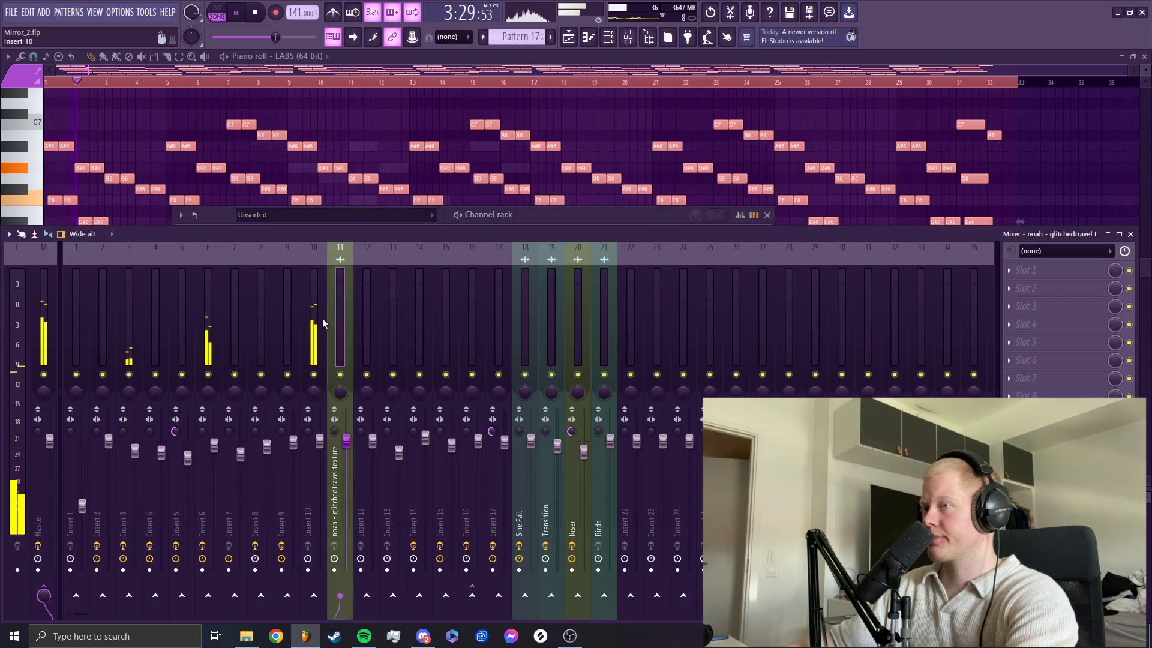
pyautogui.click(629, 37)
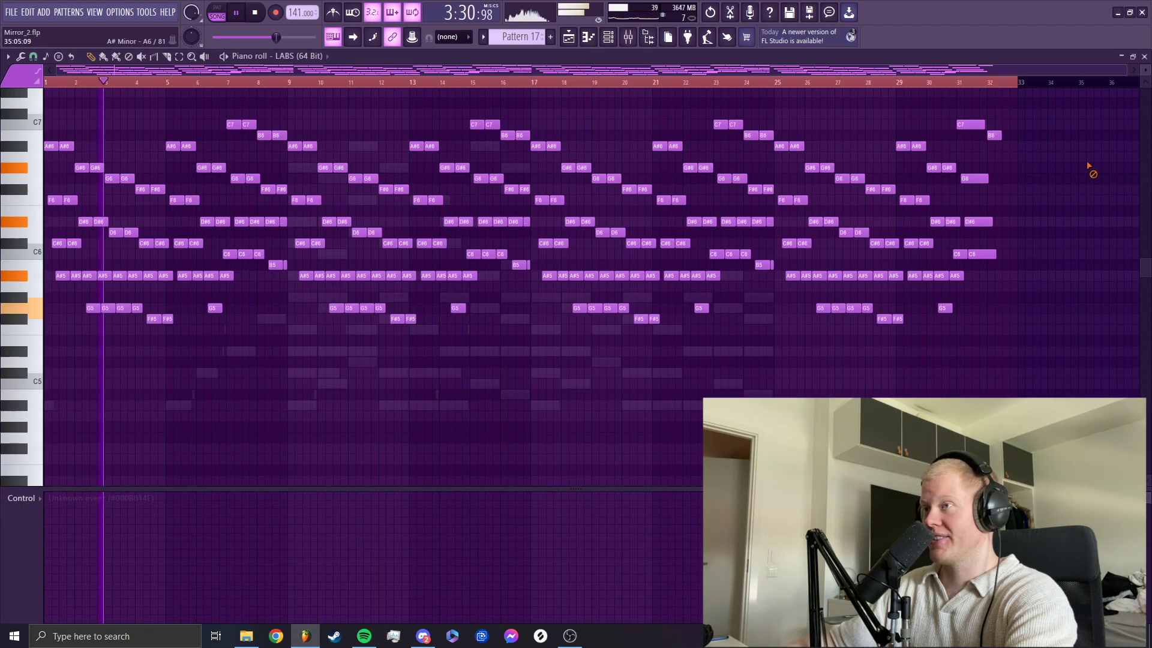
# Step: Check the large knob's Reverb and Tightness assignments in LABS, leaving Tightness selected, and close the instrument
pyautogui.click(608, 37)
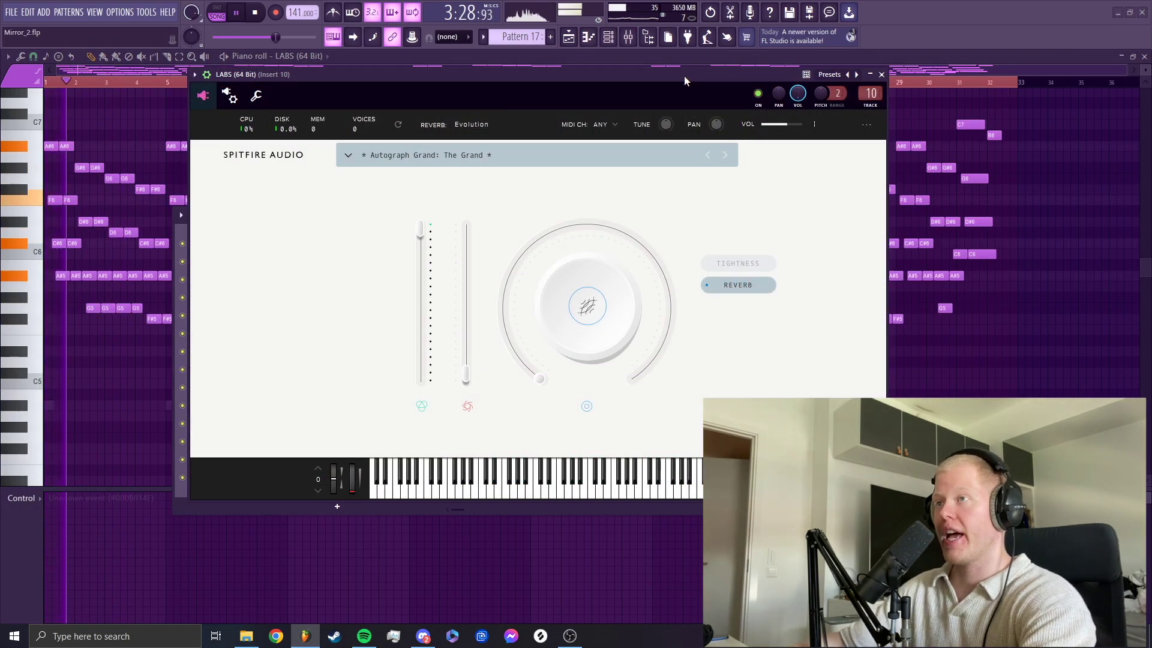
pyautogui.click(739, 290)
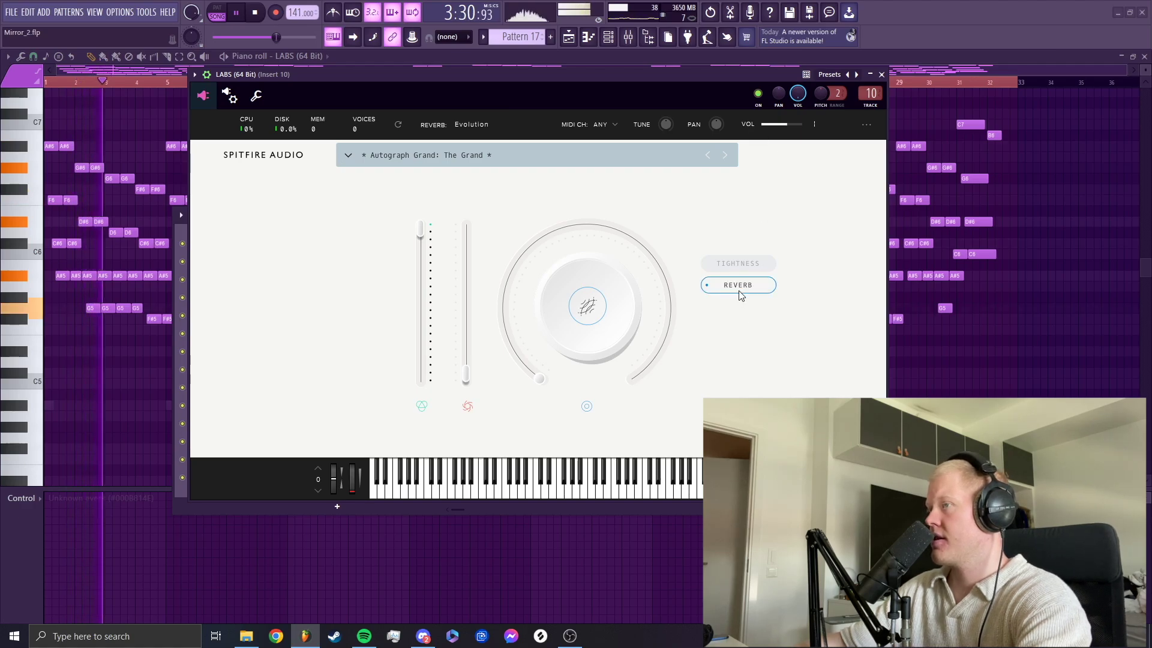
pyautogui.click(747, 267)
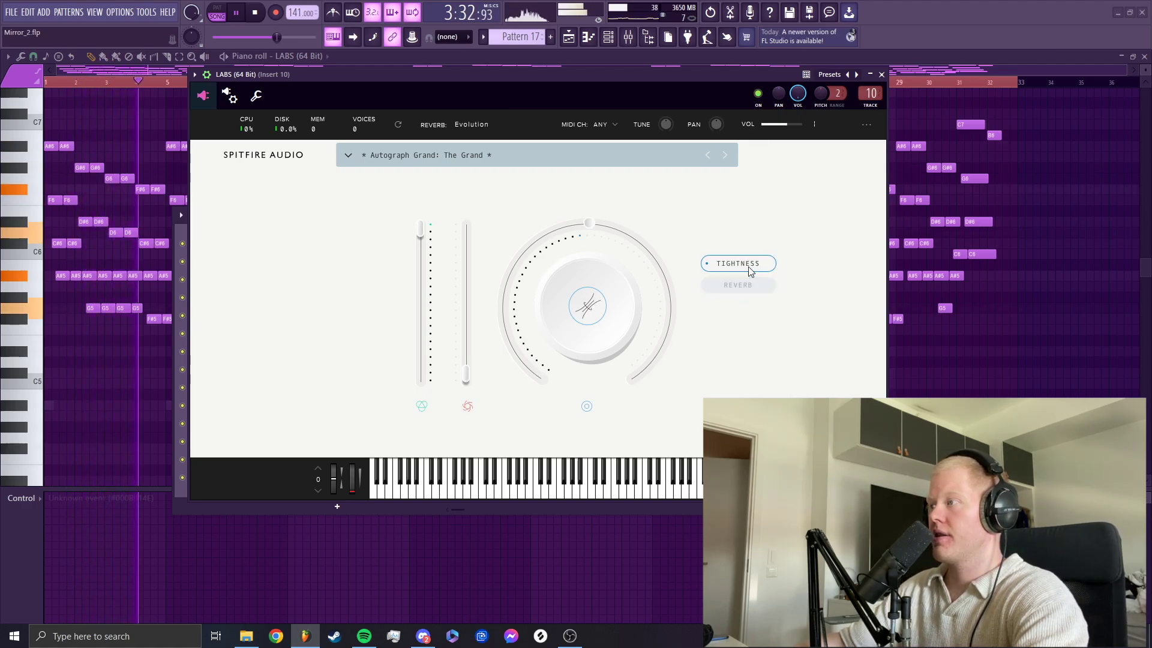
pyautogui.click(882, 74)
# Step: Show note velocity in the control lane below the LABS (64 Bit) notes
pyautogui.click(21, 498)
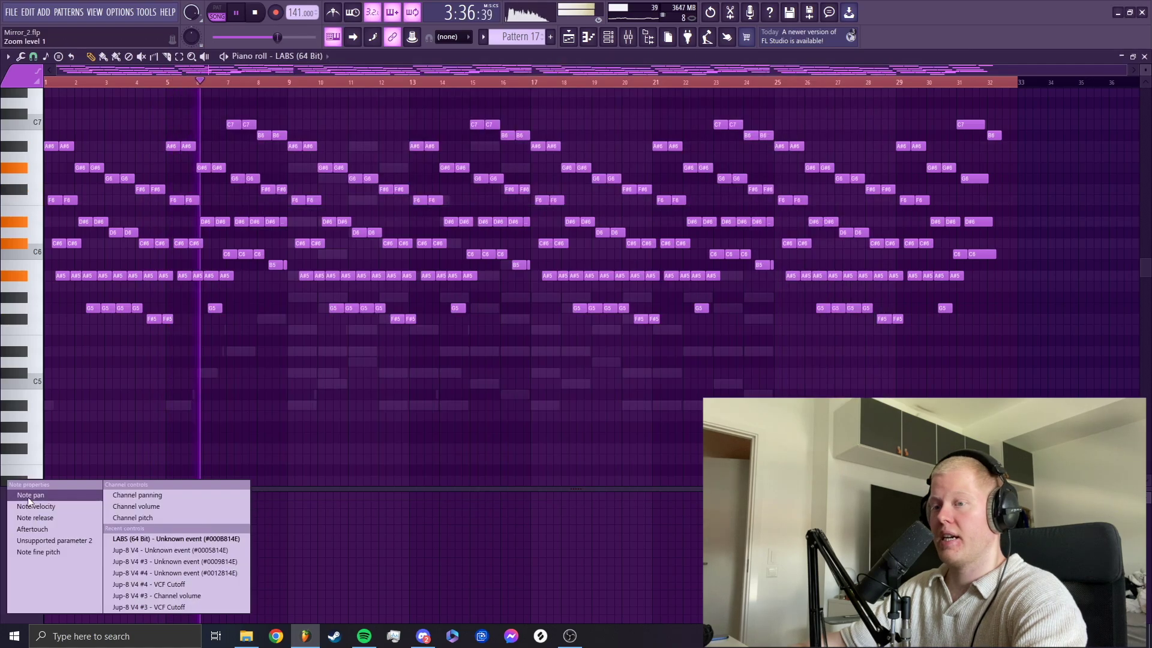
pyautogui.click(64, 508)
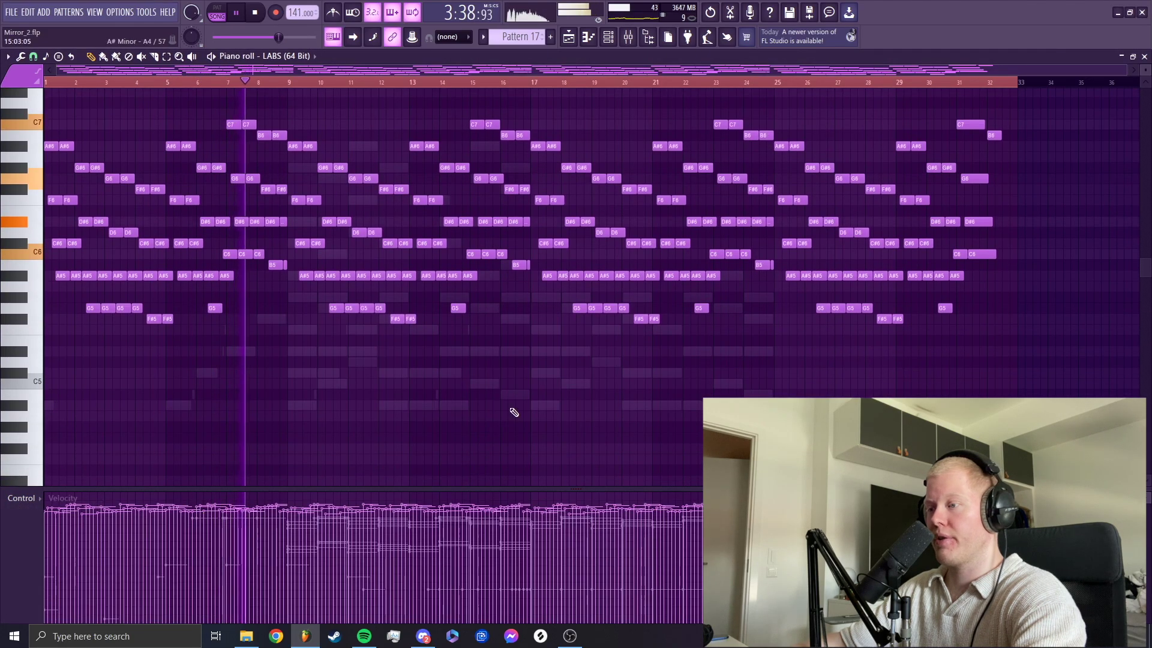
pyautogui.scroll(2, 462, 404)
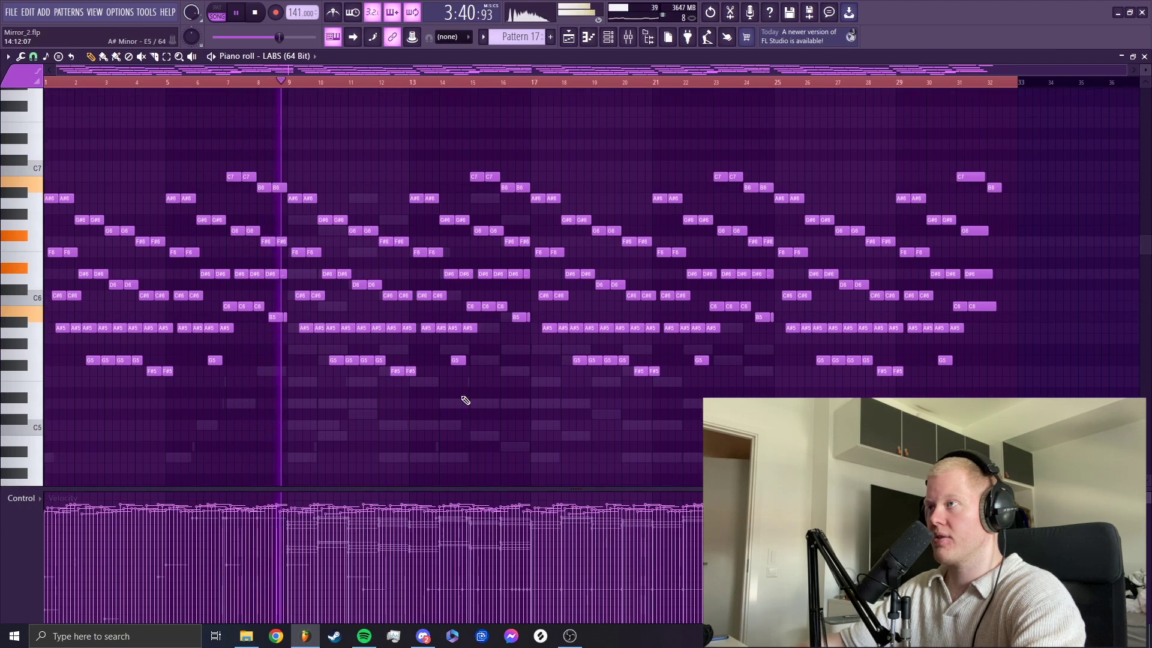
# Step: Return to the playlist, open Pattern 17's Kontakt 7 notes in the piano roll, and view them from bar 1
pyautogui.click(569, 38)
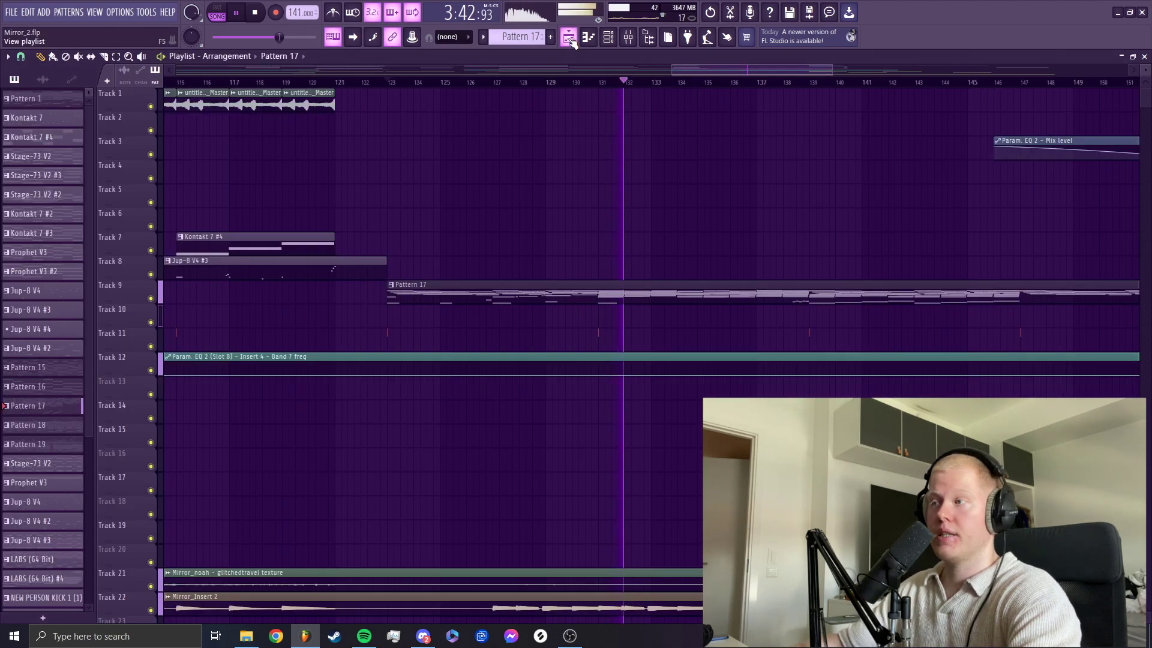
pyautogui.click(608, 38)
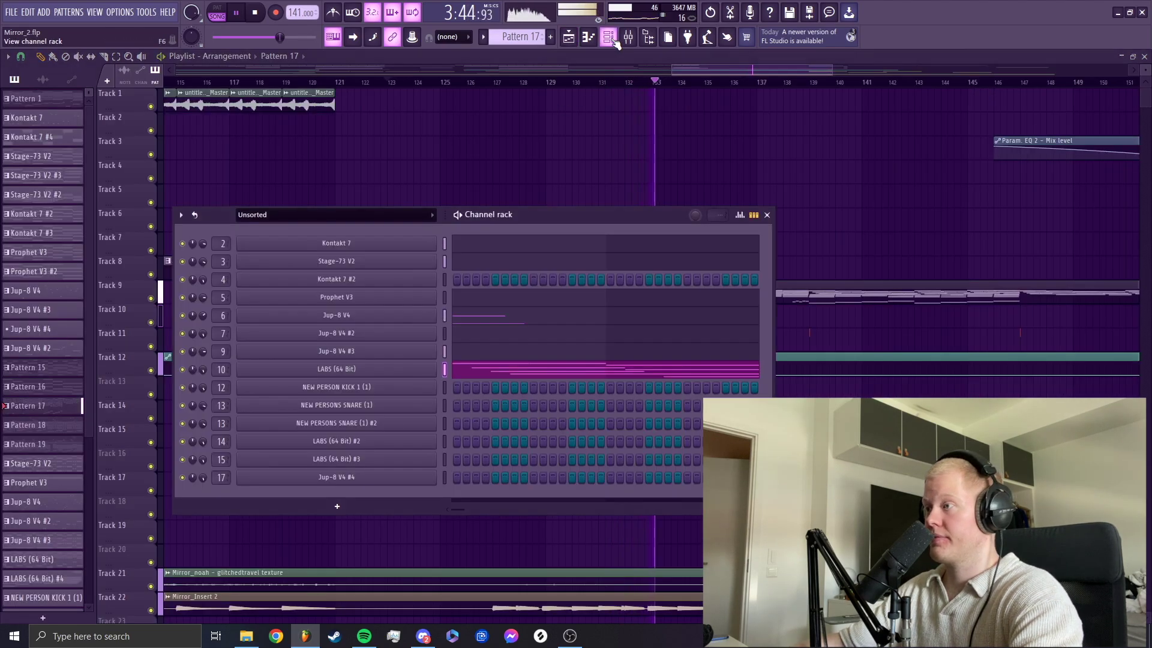
pyautogui.click(608, 37)
pyautogui.click(752, 316)
pyautogui.rightClick(753, 317)
pyautogui.doubleClick(732, 301)
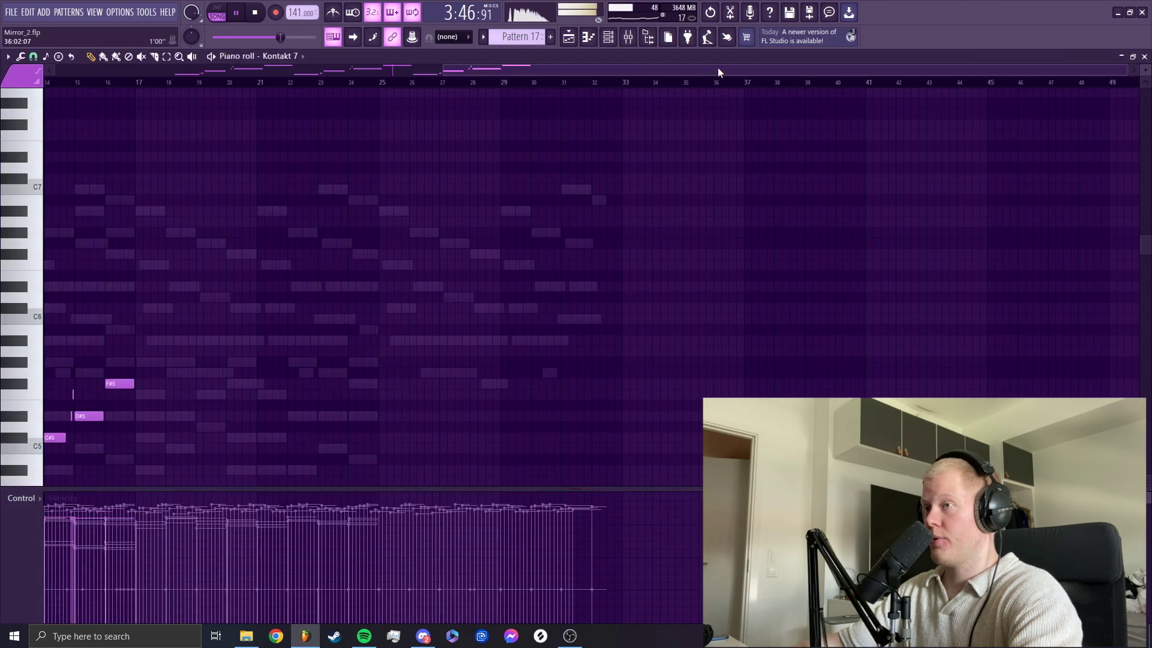
pyautogui.moveTo(720, 71); pyautogui.dragTo(90, 105)
pyautogui.scroll(6, 211, 128)
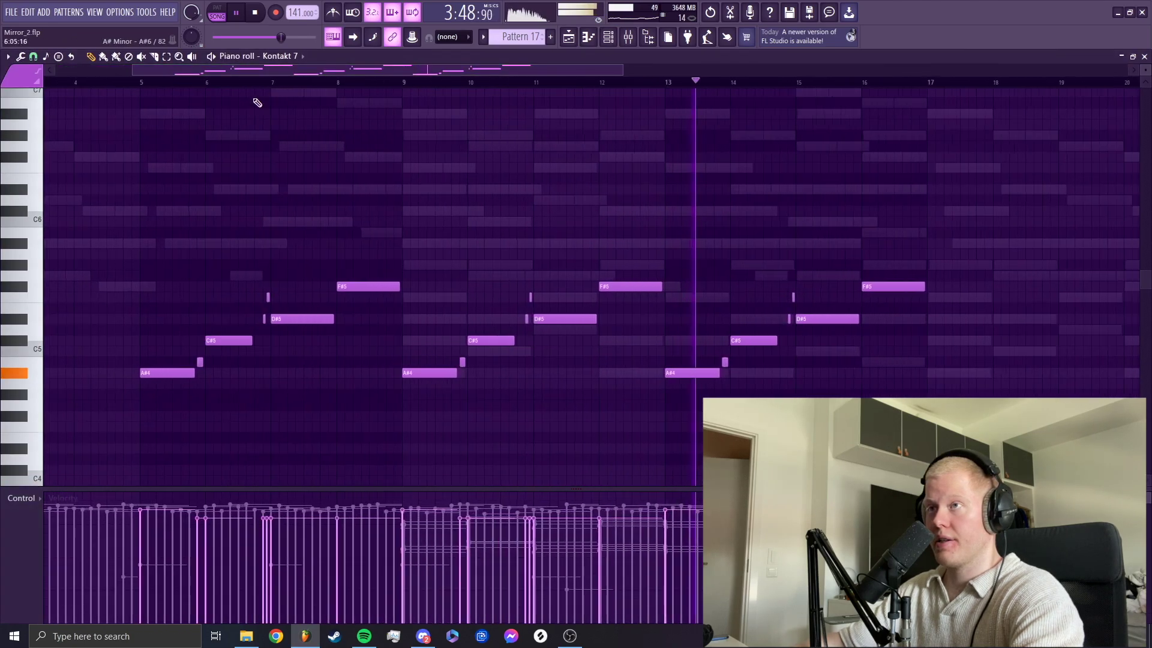
pyautogui.scroll(-1, 372, 84)
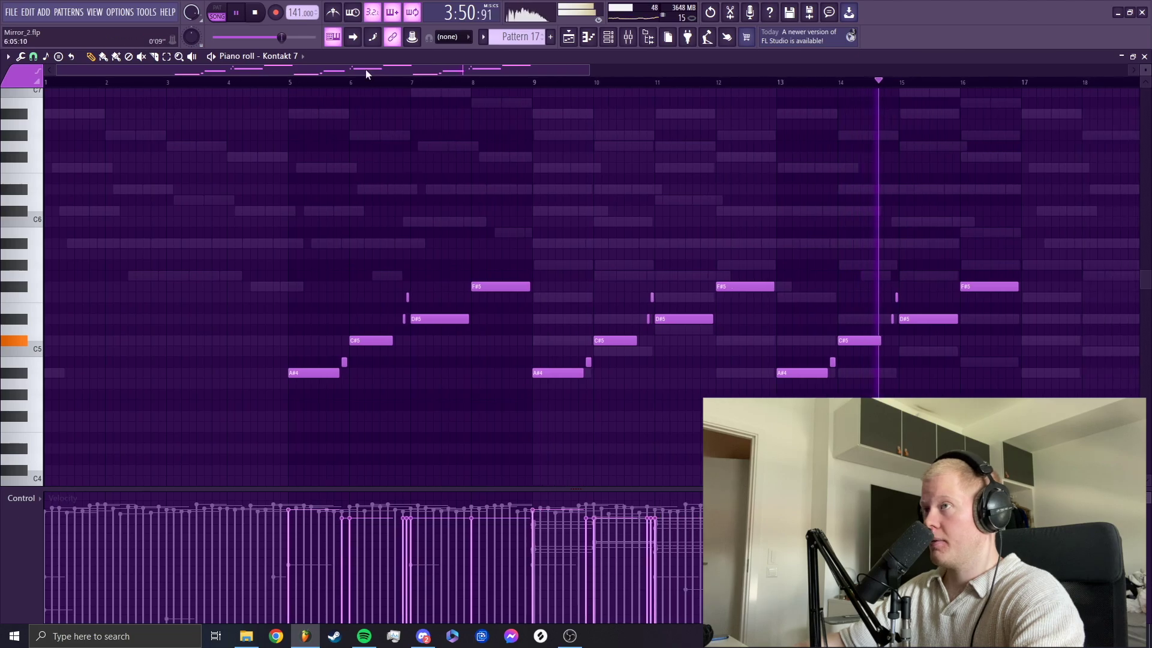
# Step: Switch the piano roll to the Stage-73 V2 channel, stop playback, and examine its chords in bars 9 to 16
pyautogui.click(286, 56)
pyautogui.click(326, 347)
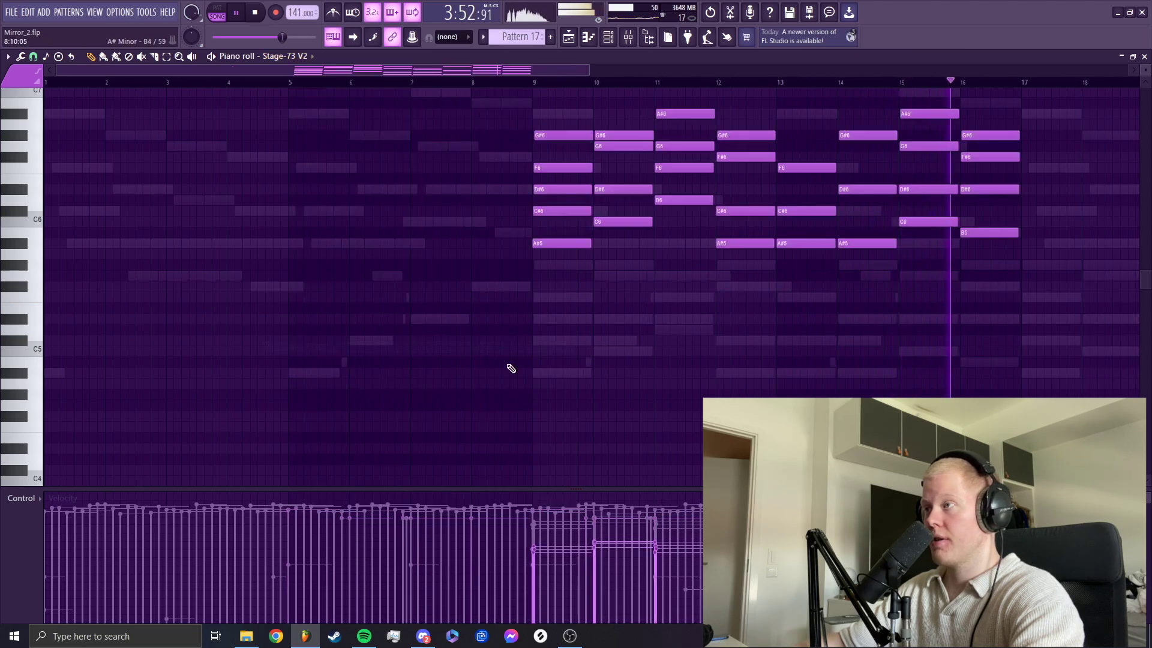
pyautogui.press('space')
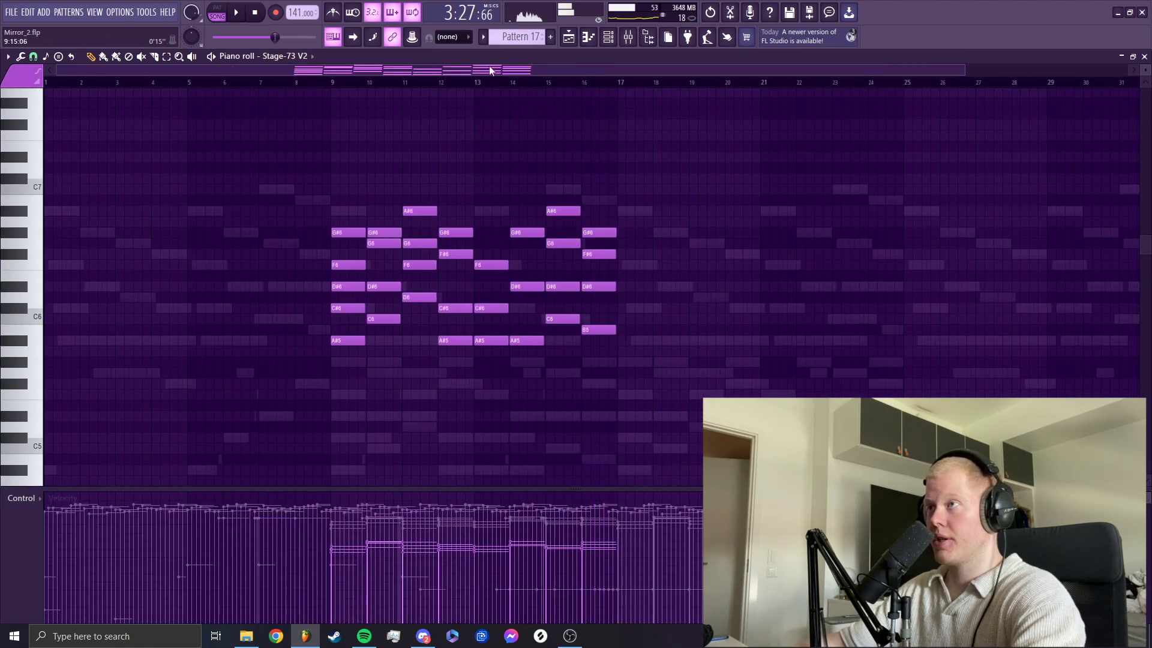
pyautogui.press('y')
pyautogui.moveTo(350, 224)
pyautogui.mouseDown()
pyautogui.moveTo(345, 213)
pyautogui.moveTo(447, 147)
pyautogui.moveTo(416, 286)
pyautogui.mouseUp()
pyautogui.press('p')
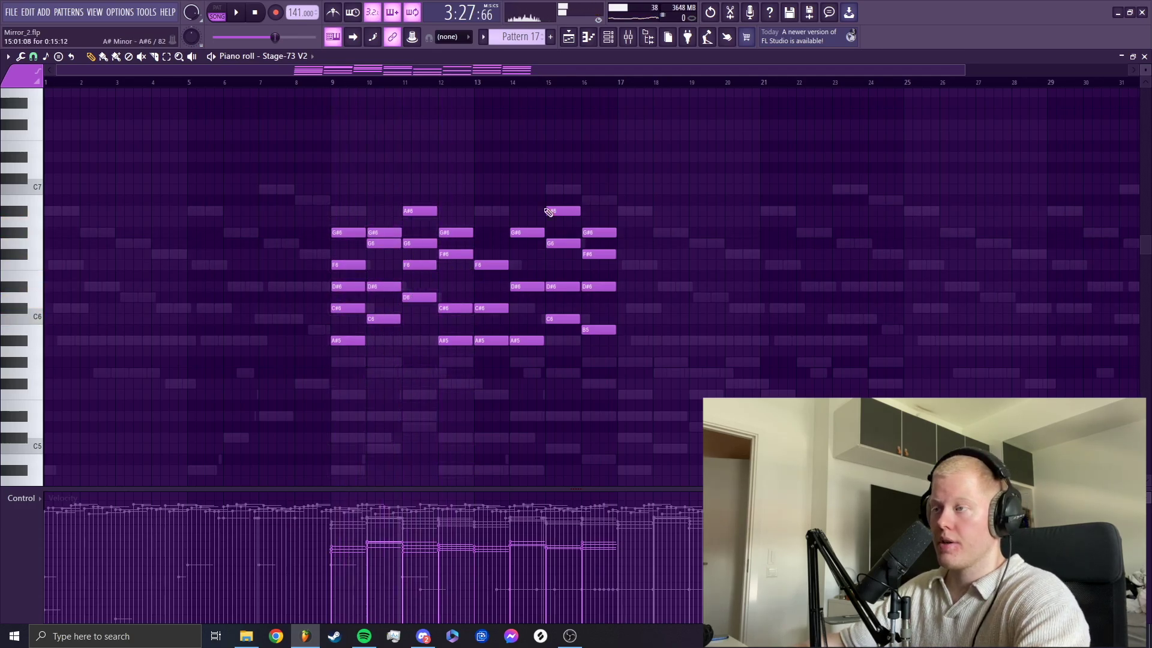
# Step: Switch the piano roll to the Prophet V3 channel and show its melody from bar 17 onward
pyautogui.click(307, 56)
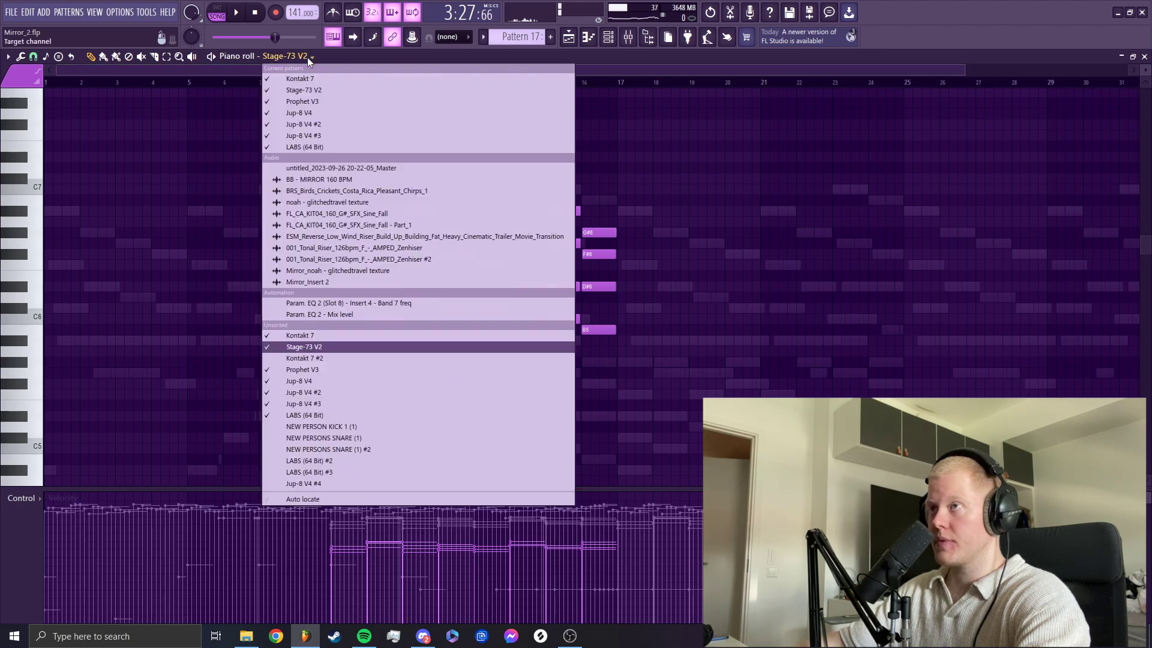
pyautogui.click(325, 369)
pyautogui.moveTo(662, 67); pyautogui.dragTo(819, 77)
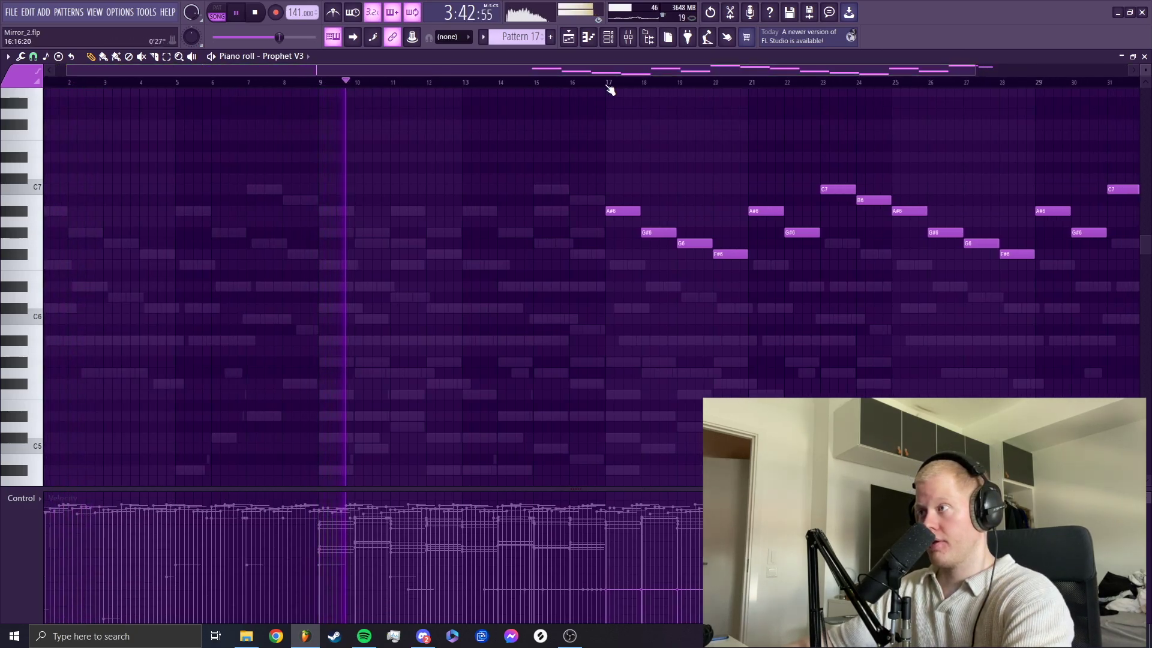
# Step: Play the Prophet V3 melody from bar 17 and solo Insert 9 in the mixer
pyautogui.click(607, 83)
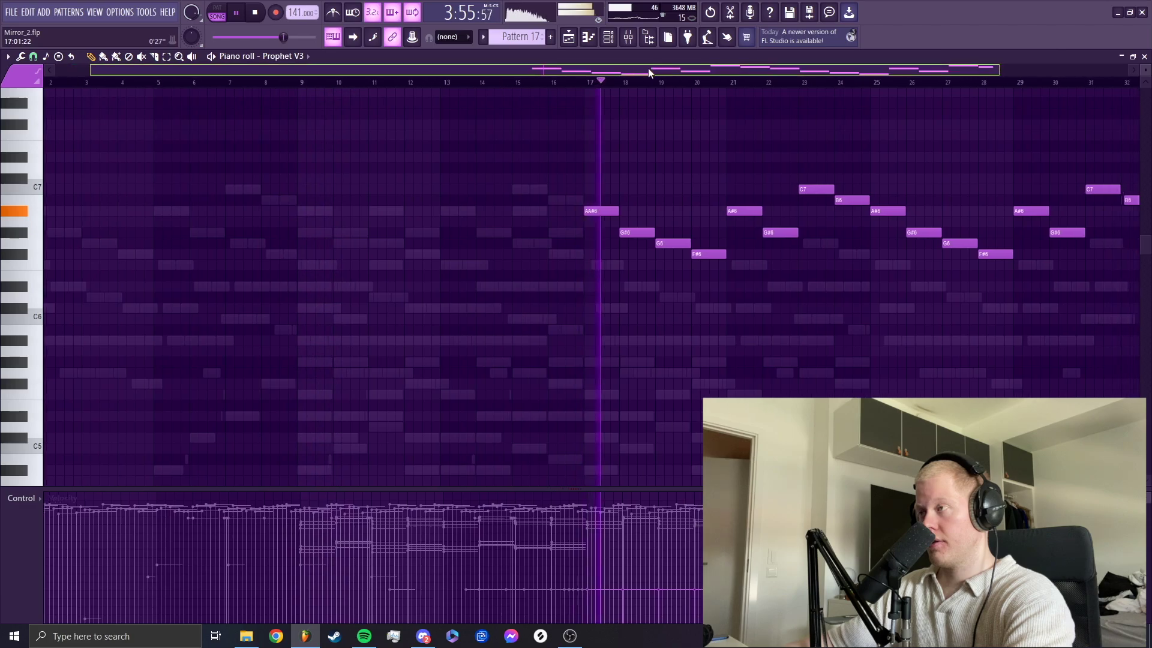
pyautogui.click(628, 37)
pyautogui.click(288, 318)
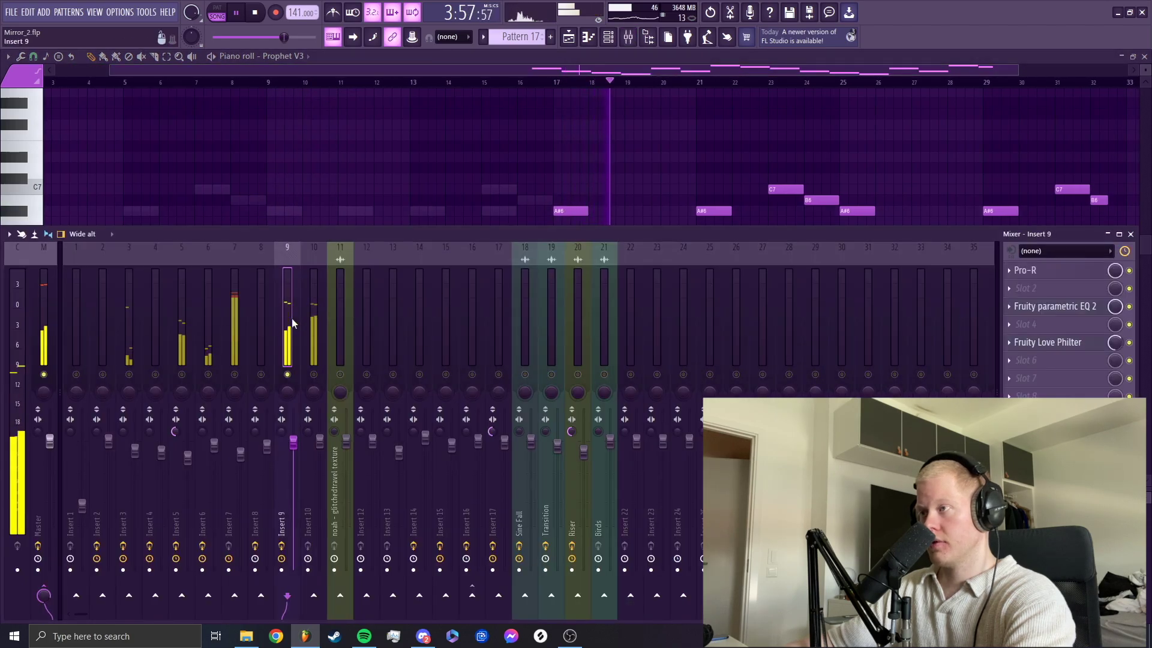
# Step: Close the mixer and switch the piano roll to the Jup-8 V4 channel to view its notes
pyautogui.click(628, 36)
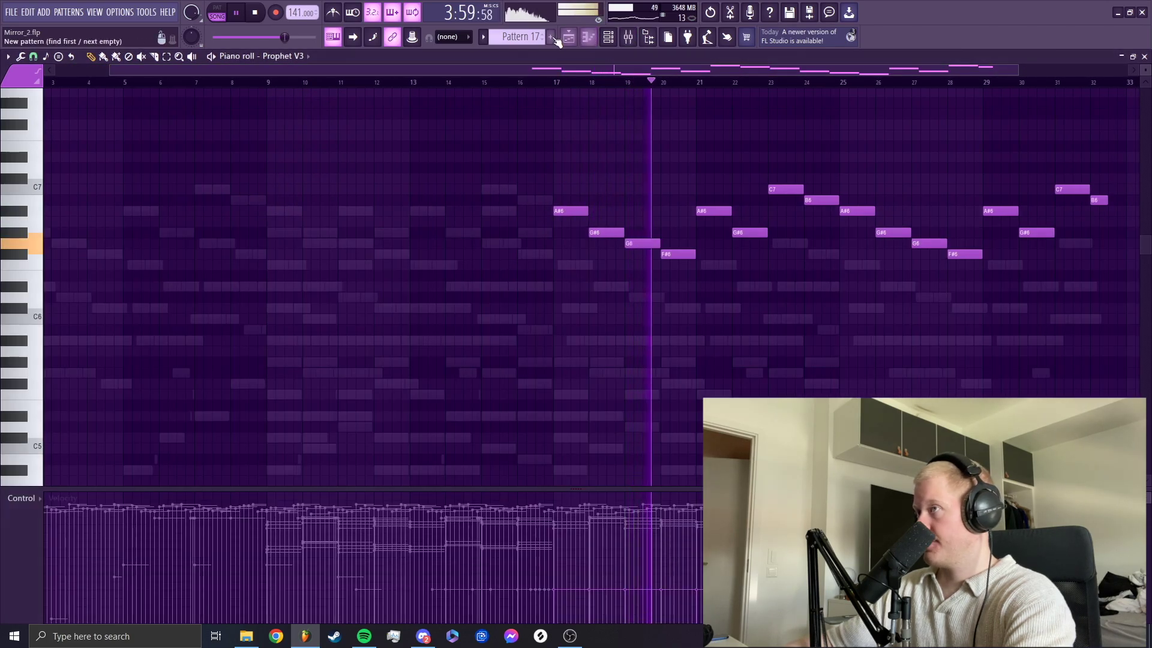
pyautogui.click(288, 56)
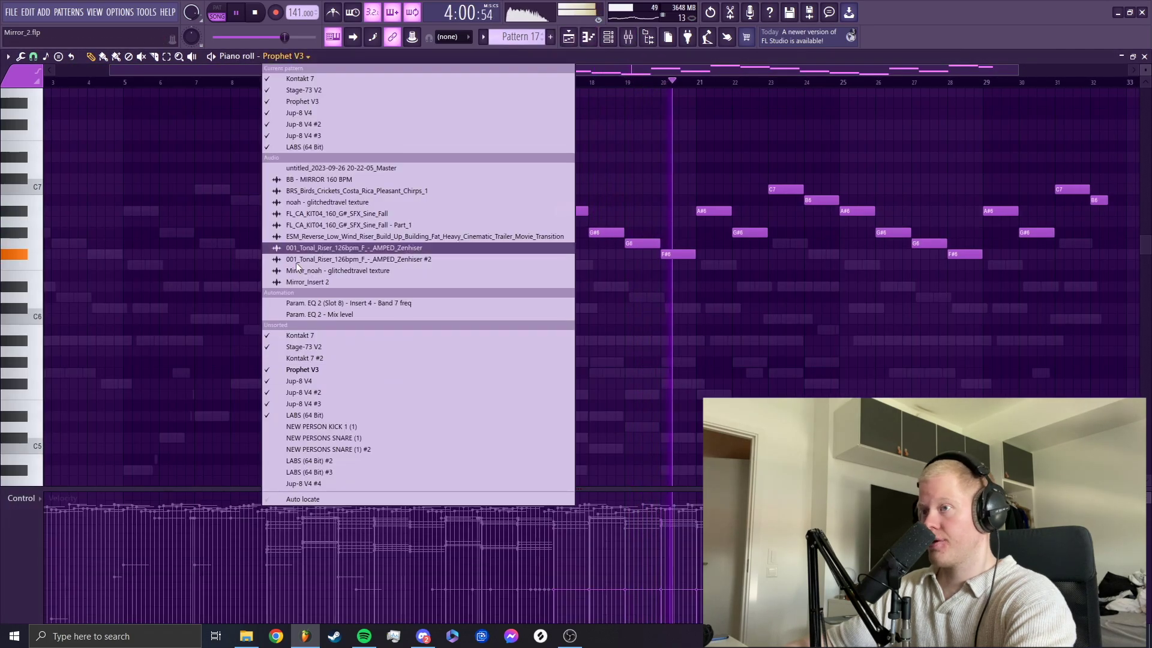
pyautogui.click(313, 381)
pyautogui.scroll(-3, 639, 361)
pyautogui.scroll(3, 639, 361)
# Step: Switch the piano roll to the Jup-8 V4 #3 channel and look through its notes along the pattern
pyautogui.click(281, 56)
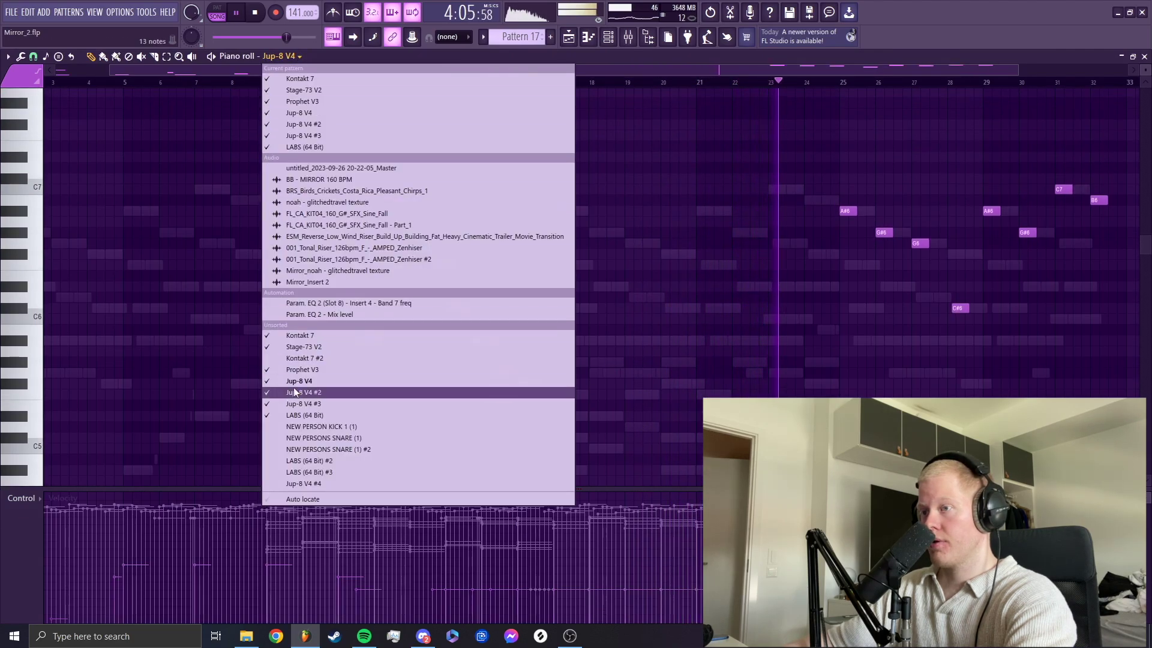
pyautogui.click(303, 403)
pyautogui.scroll(-3, 712, 360)
pyautogui.moveTo(570, 72); pyautogui.dragTo(782, 78)
# Step: Return to the playlist, stop playback, place the playhead at bar 146 and select the Param. EQ 2 - Mix level clip
pyautogui.click(569, 38)
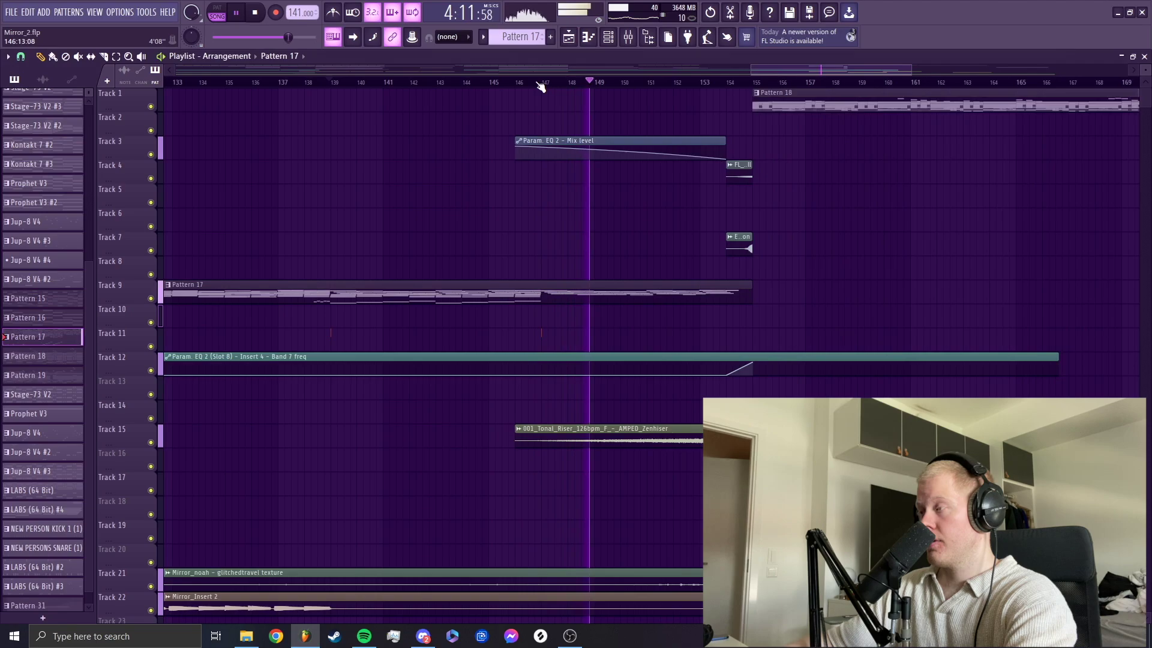
pyautogui.press('space')
pyautogui.click(516, 81)
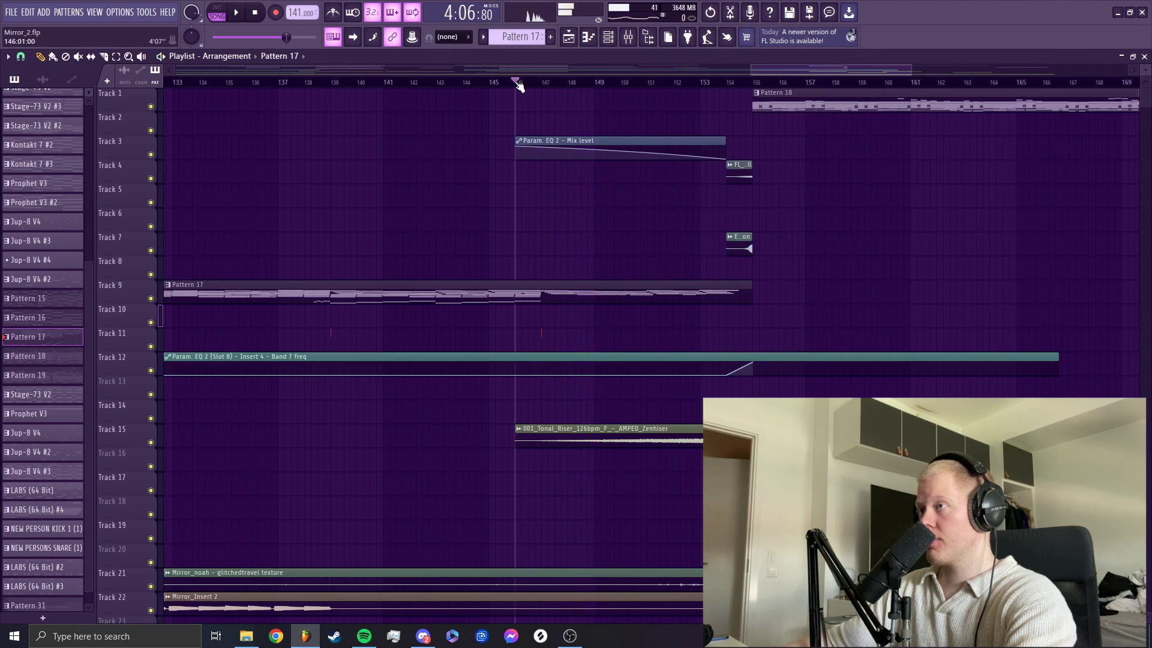
pyautogui.click(582, 136)
# Step: Open the channel rack, set its channel filter to All, and close the rack
pyautogui.click(607, 37)
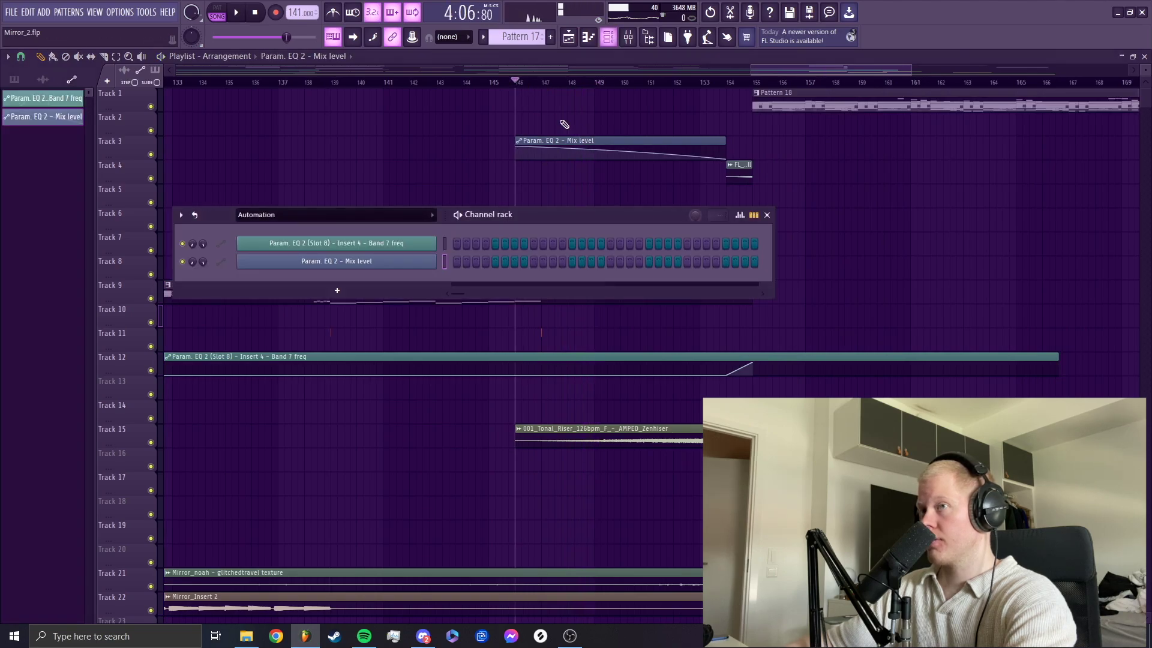
pyautogui.click(392, 219)
pyautogui.click(376, 237)
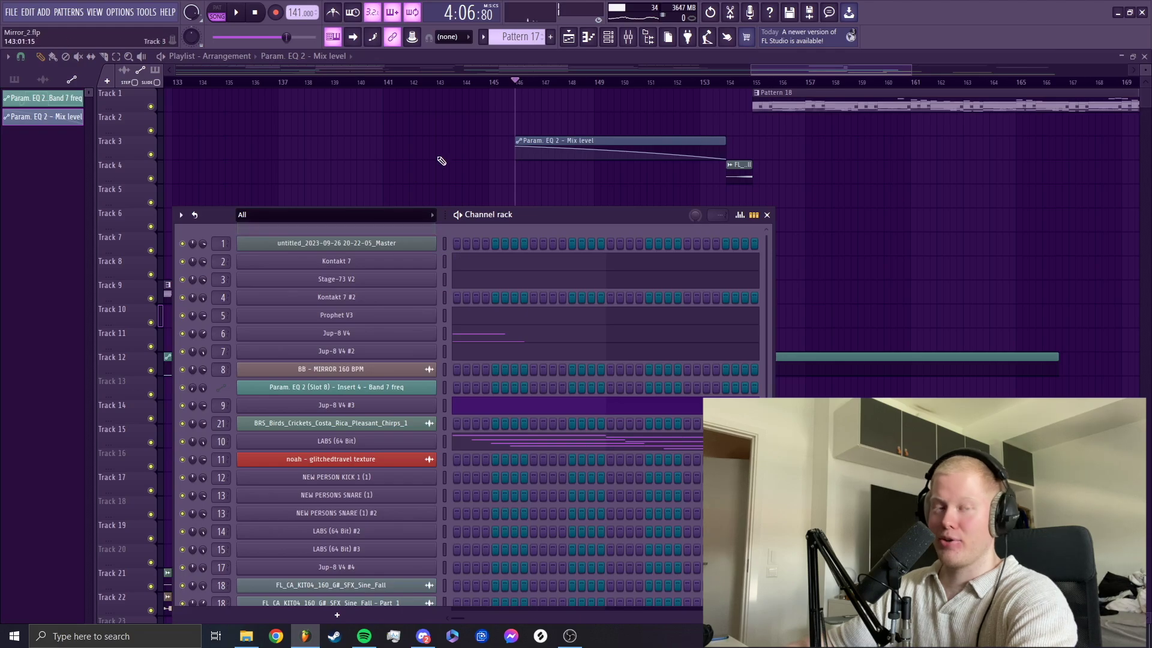
pyautogui.press('F6')
# Step: Play the song from bar 146 with the mixer showing, and return to the full playlist view
pyautogui.click(628, 37)
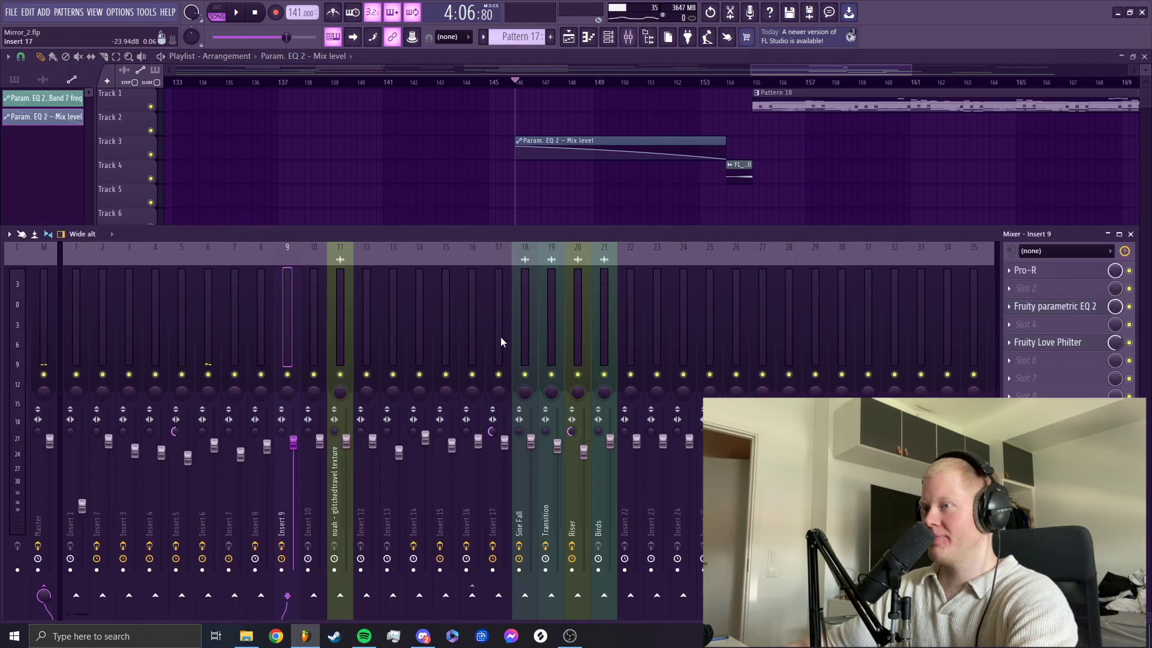
pyautogui.press('space')
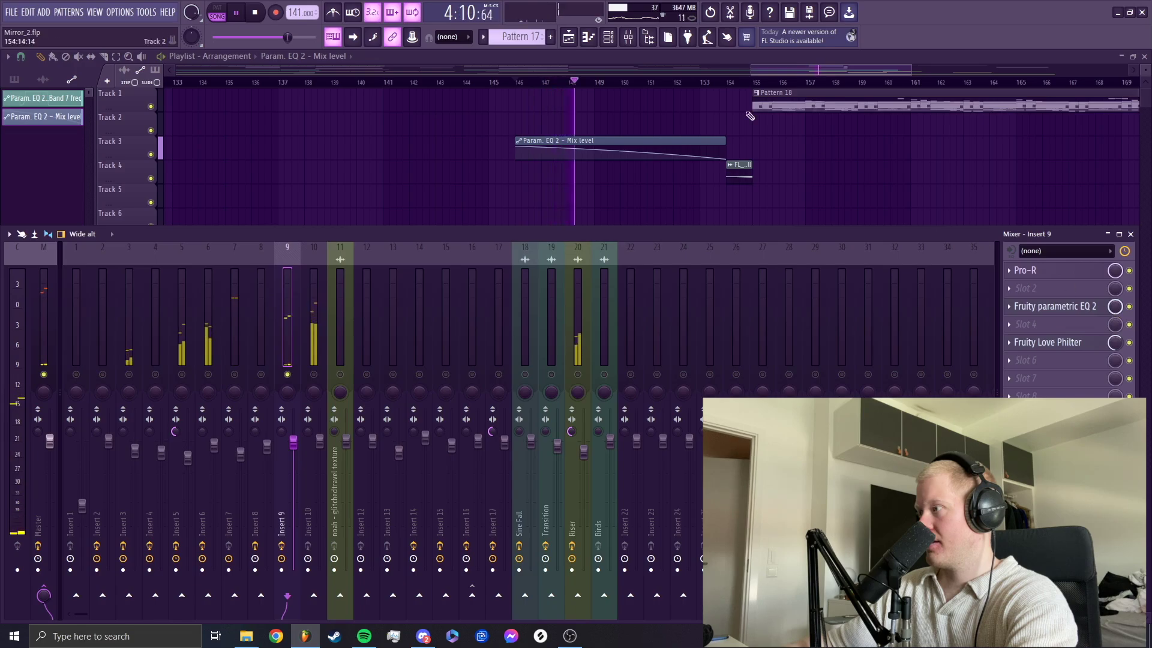
pyautogui.press('F9')
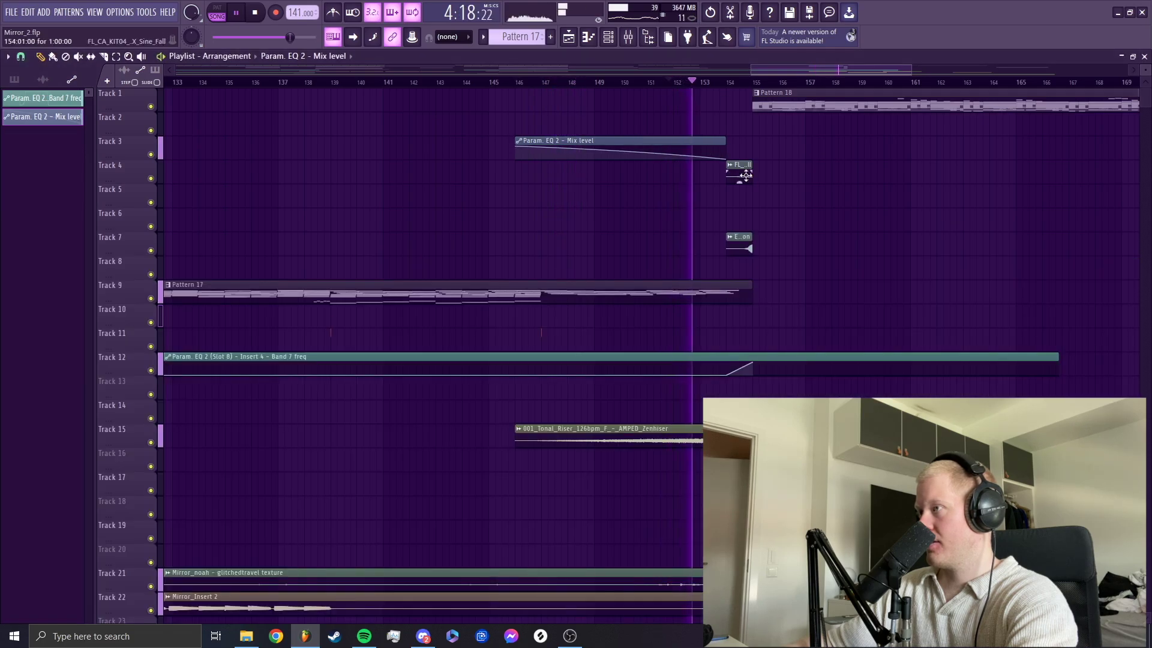
pyautogui.scroll(-1, 762, 363)
pyautogui.scroll(1, 762, 363)
# Step: Check the mixer levels near bar 153, stop playback and move the playhead back to bar 146
pyautogui.click(628, 37)
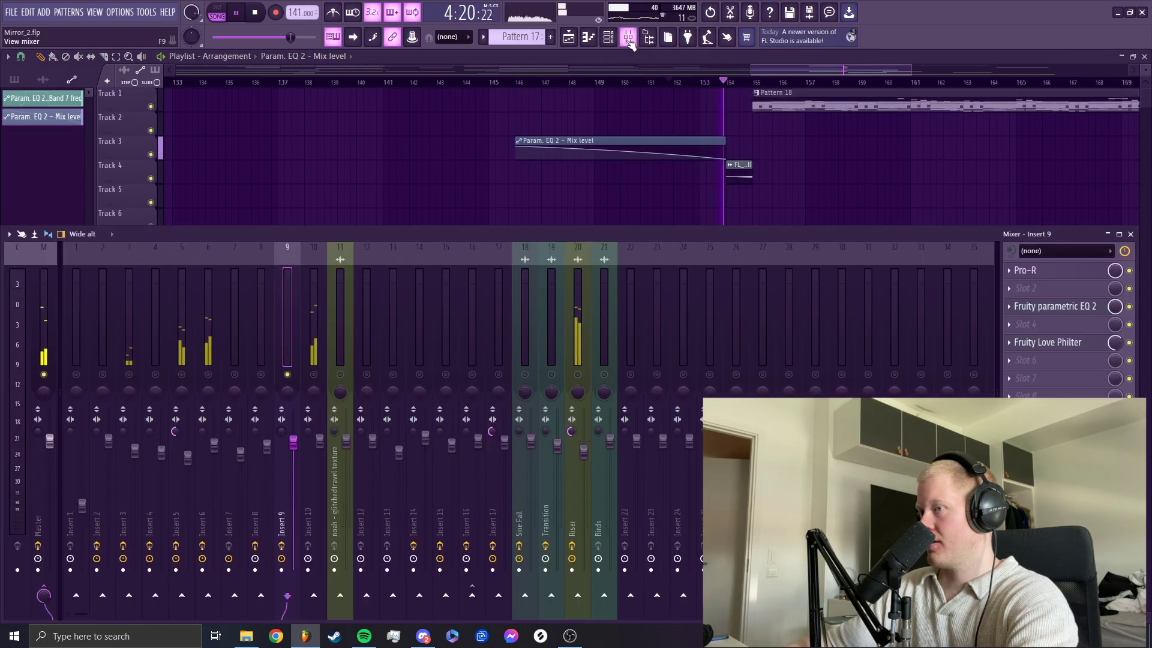
pyautogui.press('space')
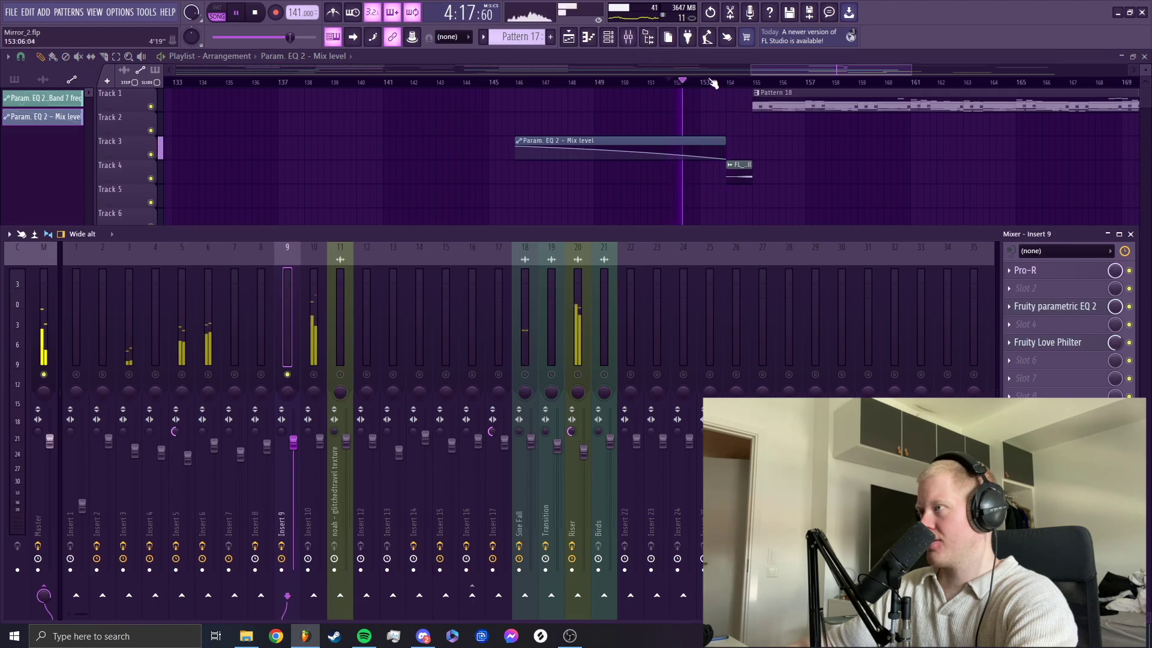
pyautogui.press('F9')
pyautogui.press('space')
pyautogui.moveTo(690, 84); pyautogui.dragTo(524, 92)
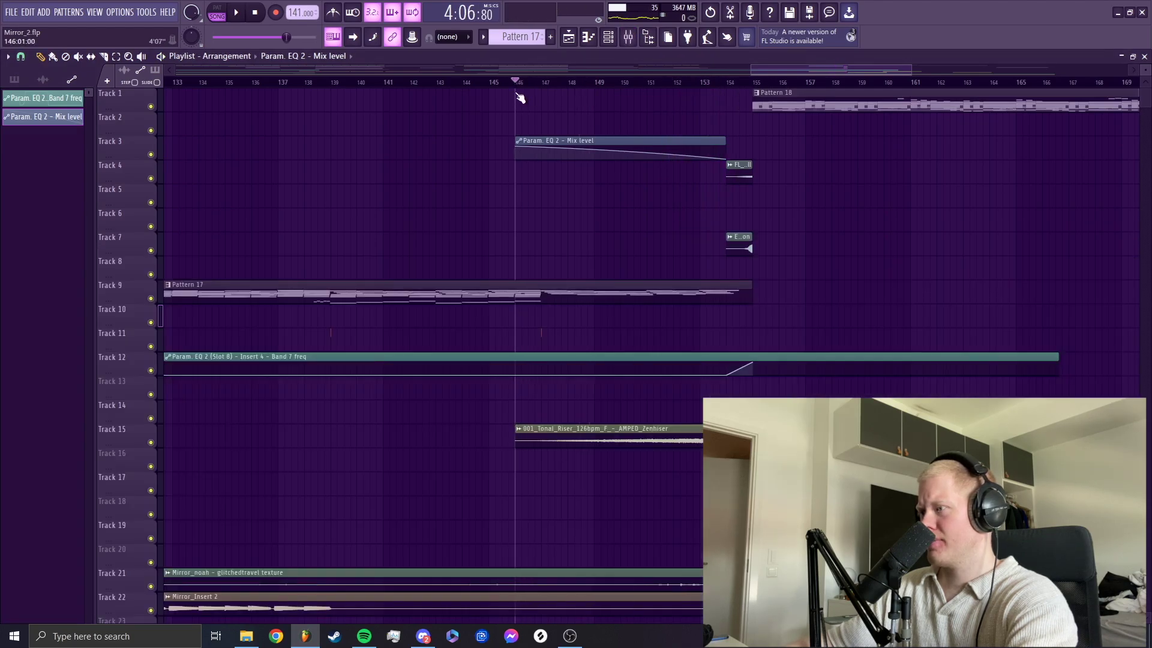
# Step: Look over the arrangement around Pattern 17, play it from bar 146, and check the track levels in the mixer
pyautogui.scroll(-3, 525, 256)
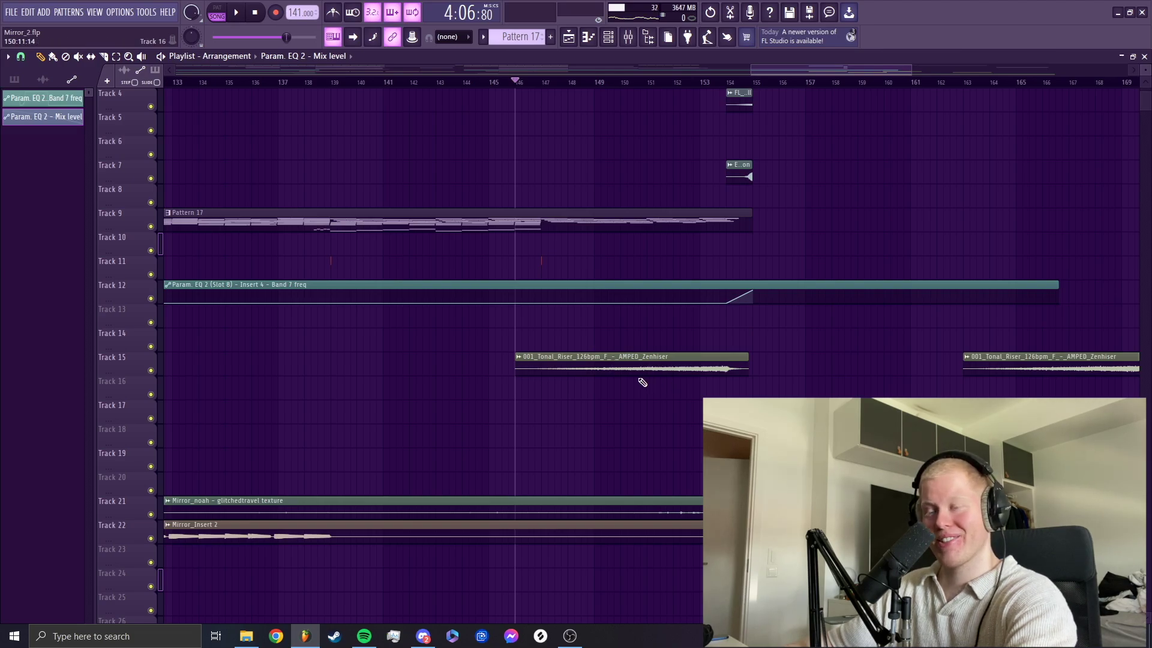
pyautogui.scroll(1, 642, 382)
pyautogui.scroll(-6, 641, 382)
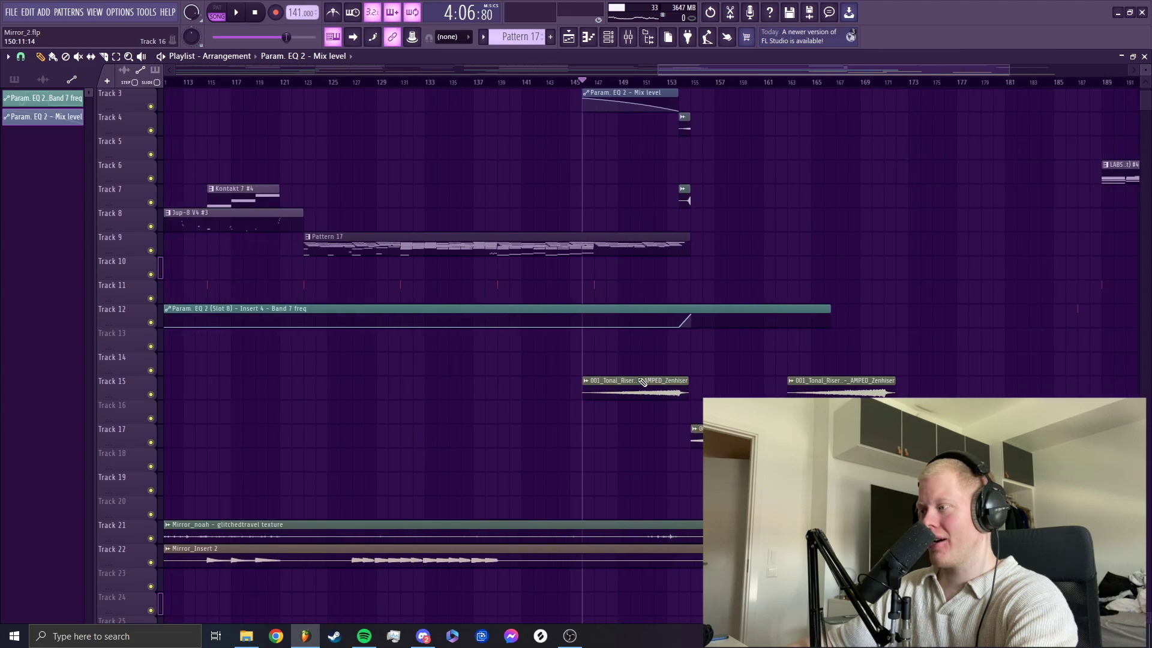
pyautogui.scroll(-3, 642, 382)
pyautogui.scroll(8, 305, 378)
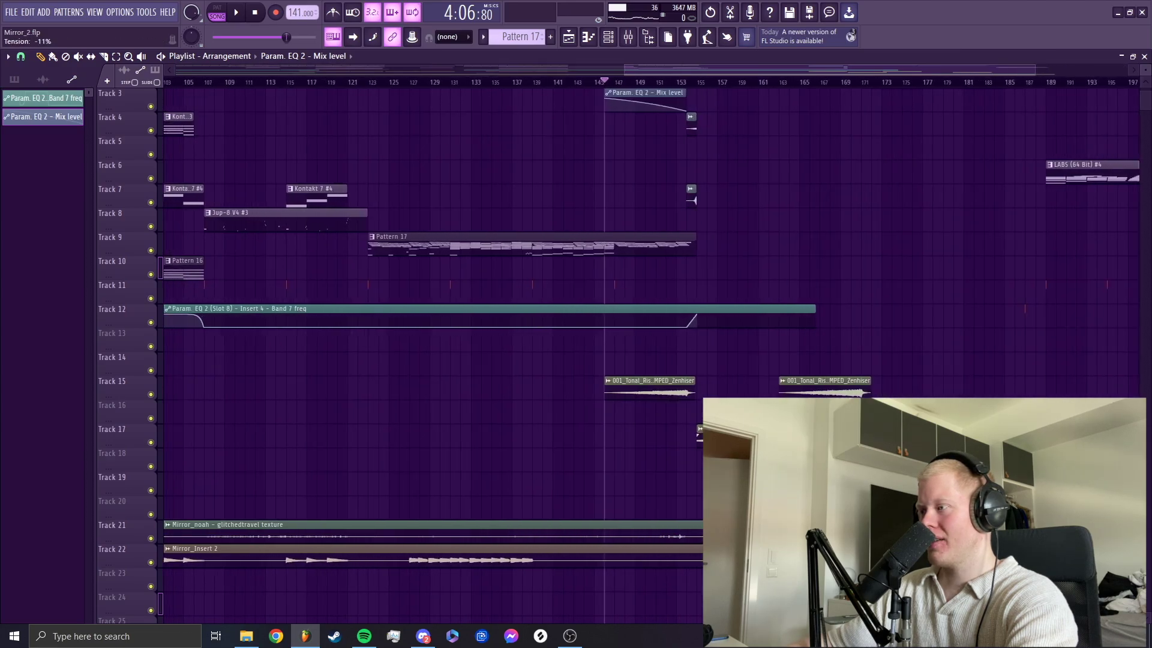
pyautogui.scroll(2, 305, 378)
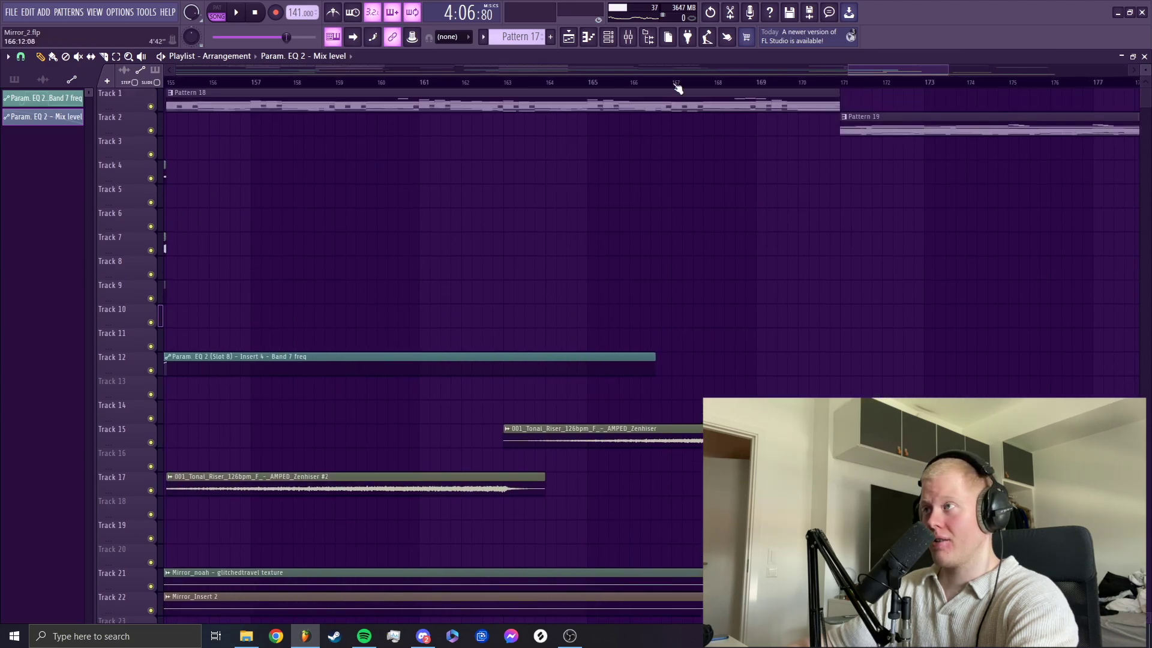
pyautogui.hscroll(-4, 312, 324)
pyautogui.press('space')
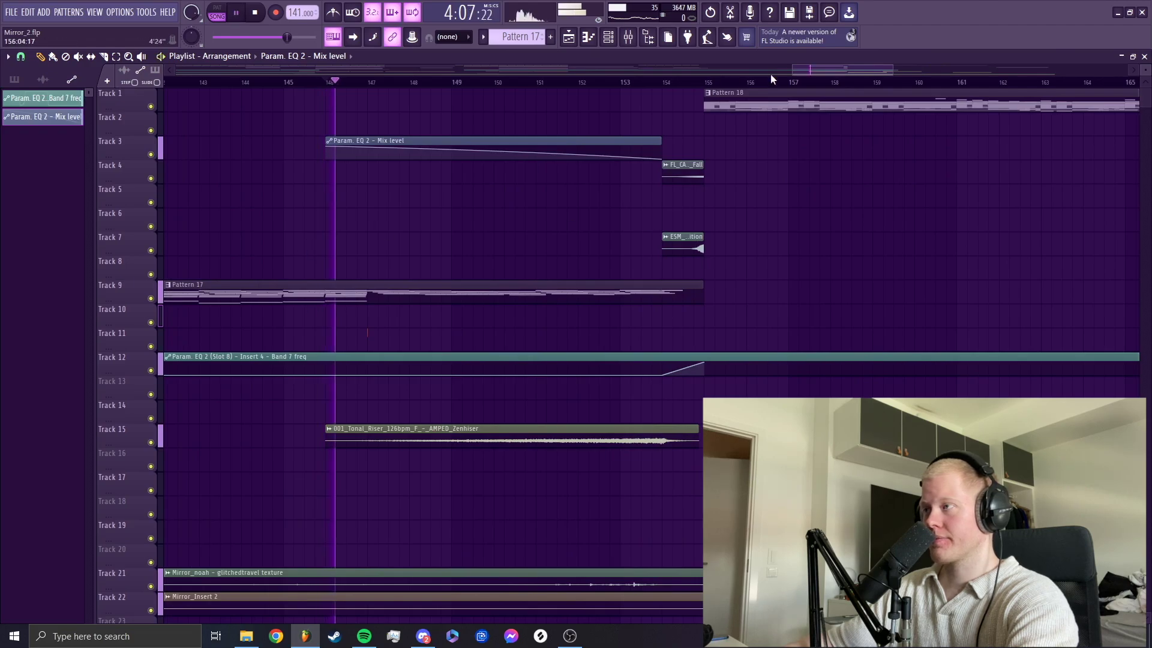
pyautogui.press('F9')
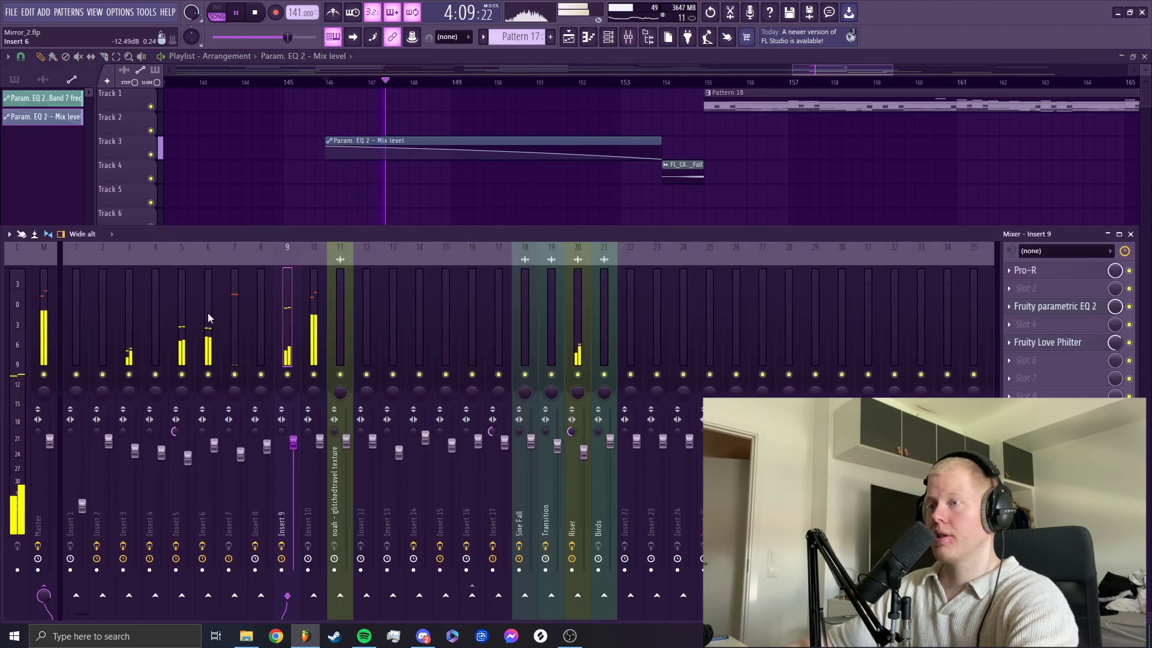
pyautogui.press('F9')
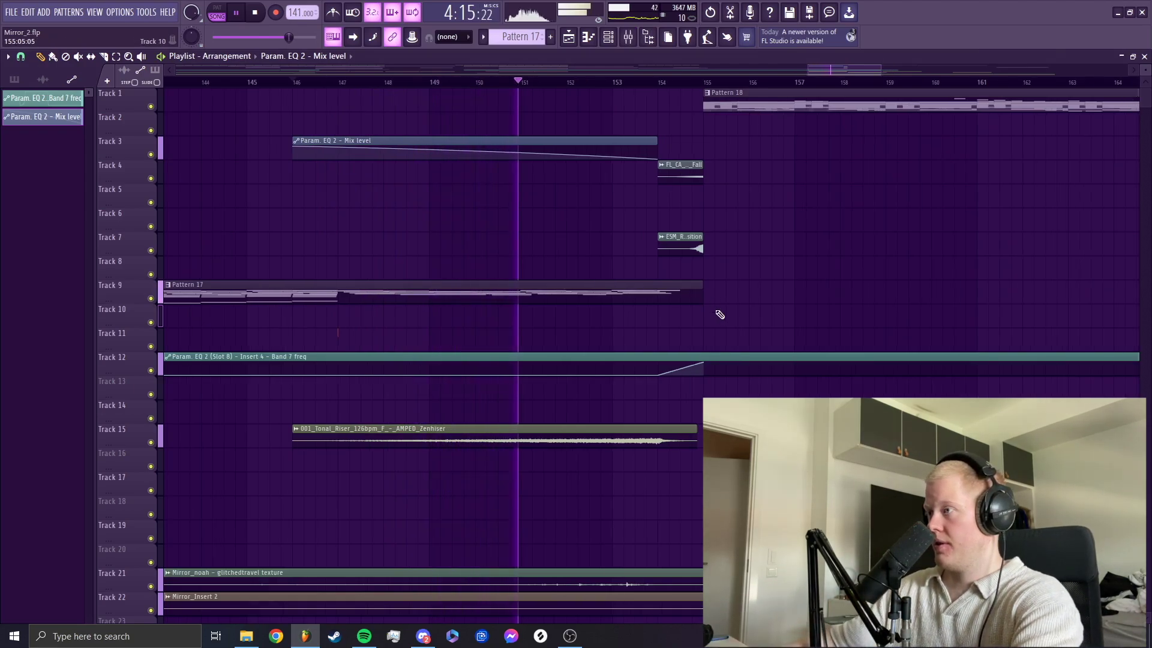
# Step: Move the playhead to bar 154, solo Track 4 and audition the FL_CA_KIT04_160_G#_SFX_Sine_Fall clip
pyautogui.scroll(5, 606, 290)
pyautogui.scroll(-5, 595, 292)
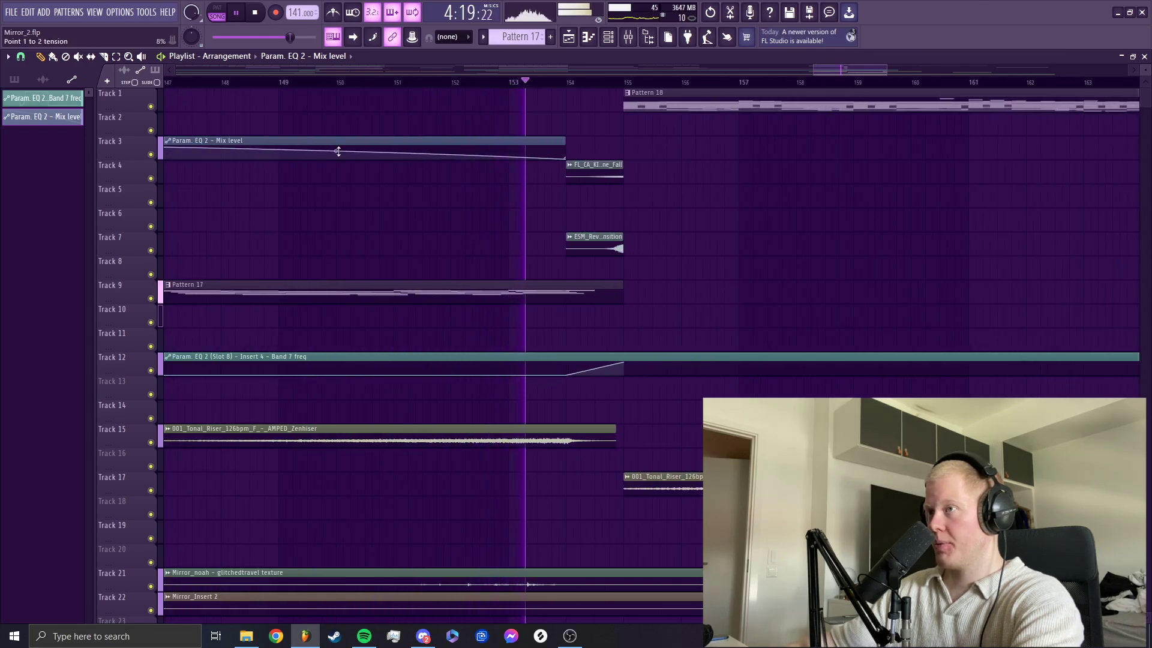
pyautogui.press('space')
pyautogui.click(570, 82)
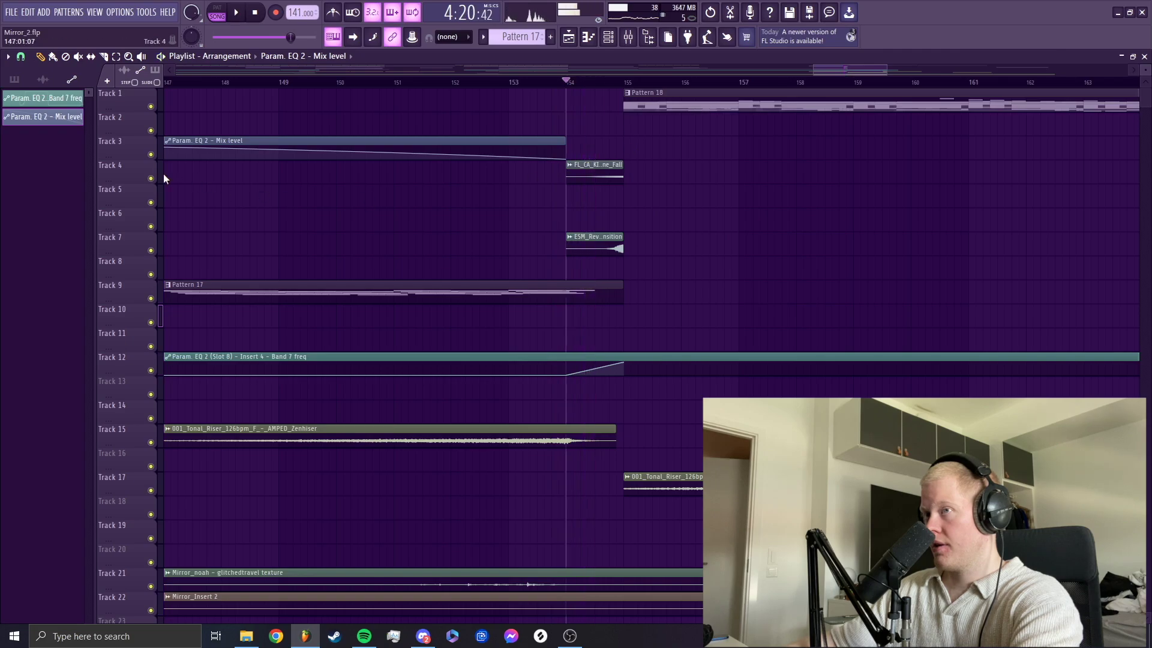
pyautogui.rightClick(151, 178)
pyautogui.scroll(5, 534, 185)
pyautogui.press('space')
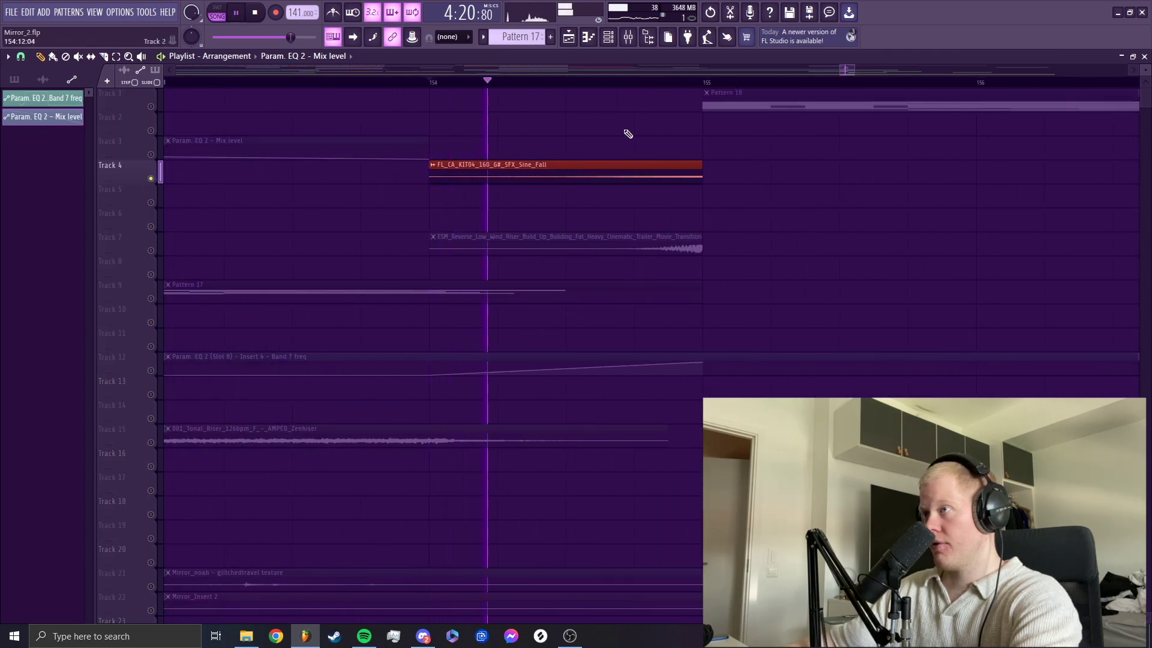
pyautogui.press('space')
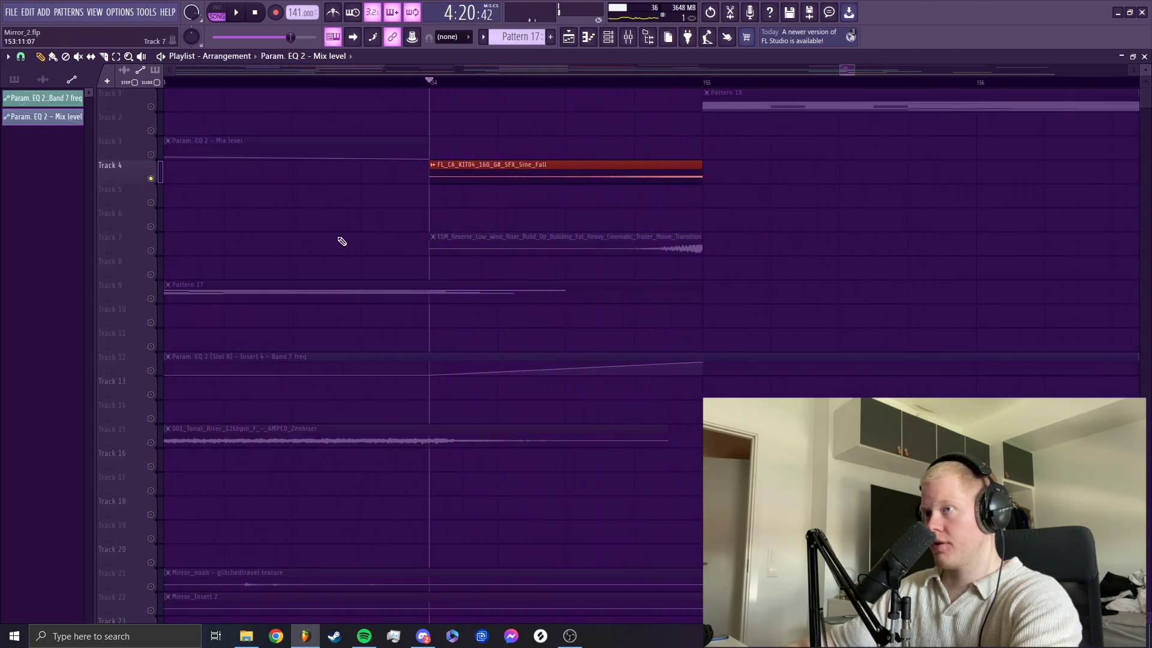
# Step: Solo Track 7 and audition the ESM_Reverse_Low_Wind_Riser transition clip from bar 154
pyautogui.rightClick(153, 251)
pyautogui.press('space')
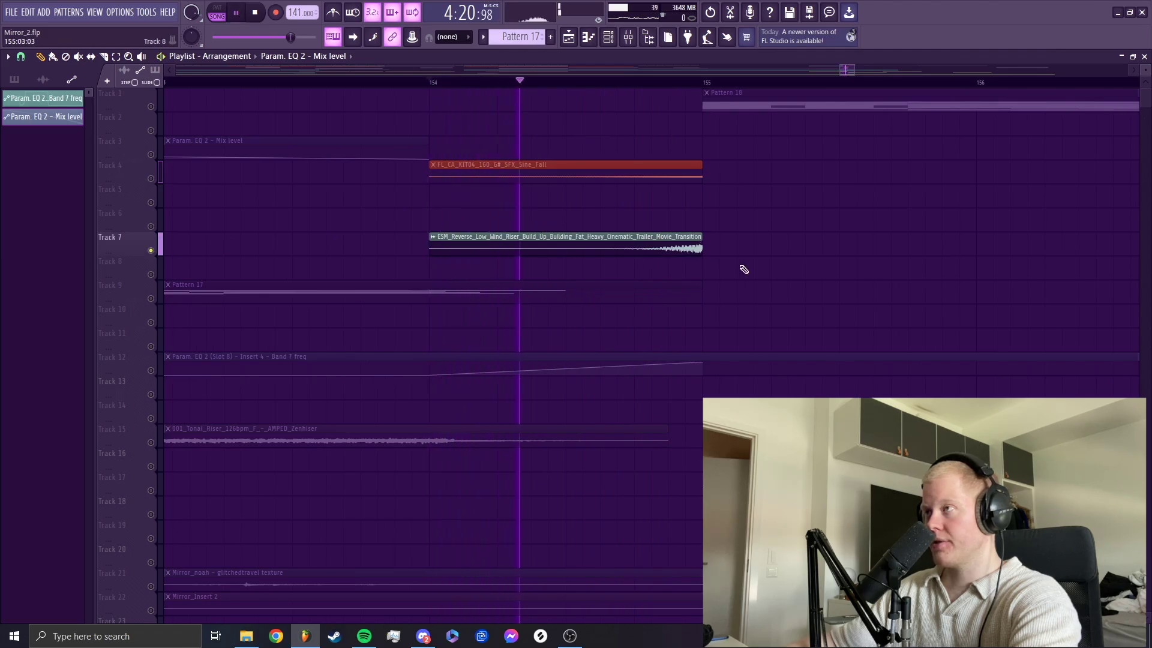
pyautogui.press('space')
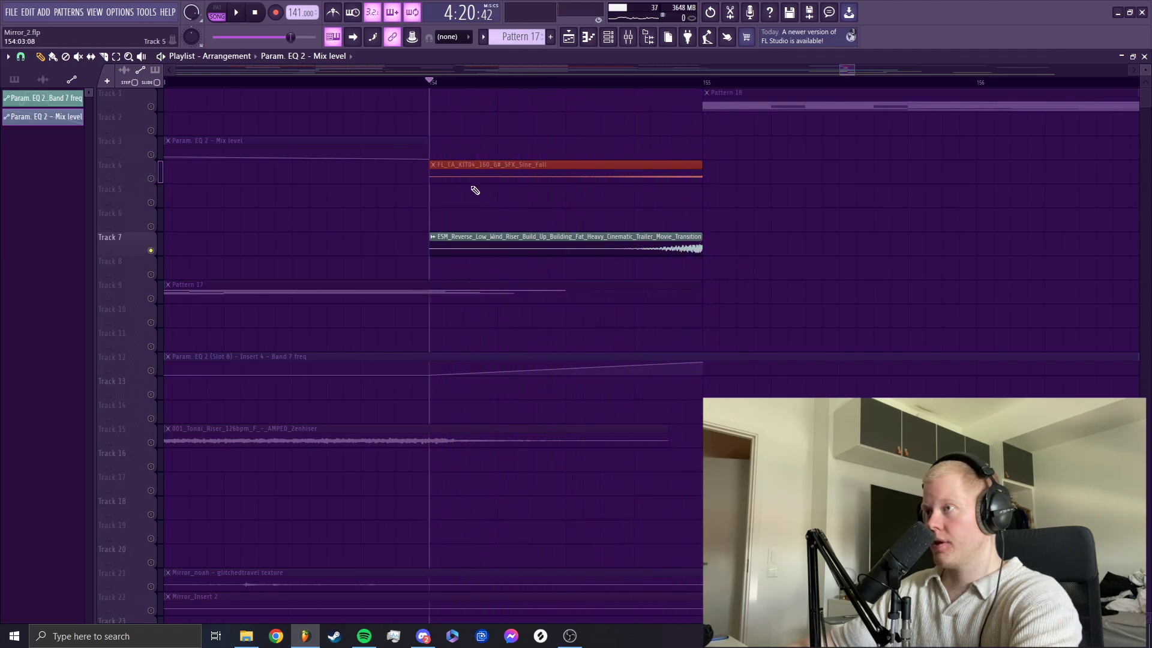
# Step: Solo Track 4 again and inspect the sample settings of the Sine_Fall clip
pyautogui.click(503, 167)
pyautogui.rightClick(150, 179)
pyautogui.doubleClick(562, 174)
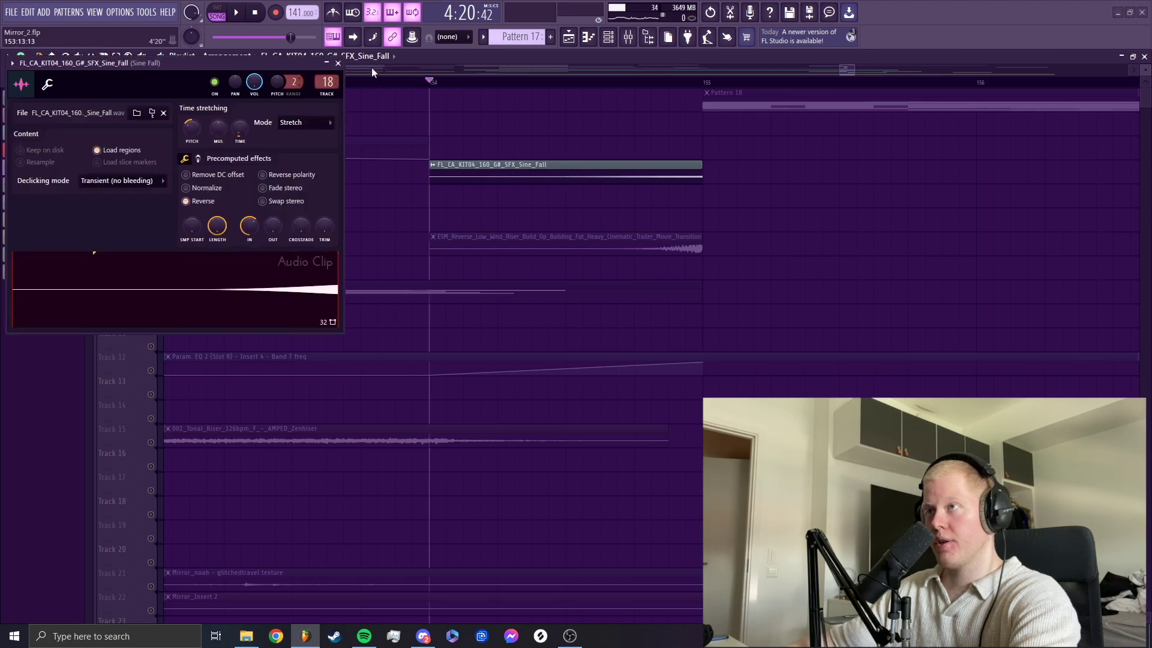
pyautogui.press('Escape')
# Step: Inspect the ESM_Reverse_Low_Wind_Riser clip's sample settings with Track 7 soloed, and restore all playlist tracks to audible
pyautogui.rightClick(150, 250)
pyautogui.doubleClick(495, 236)
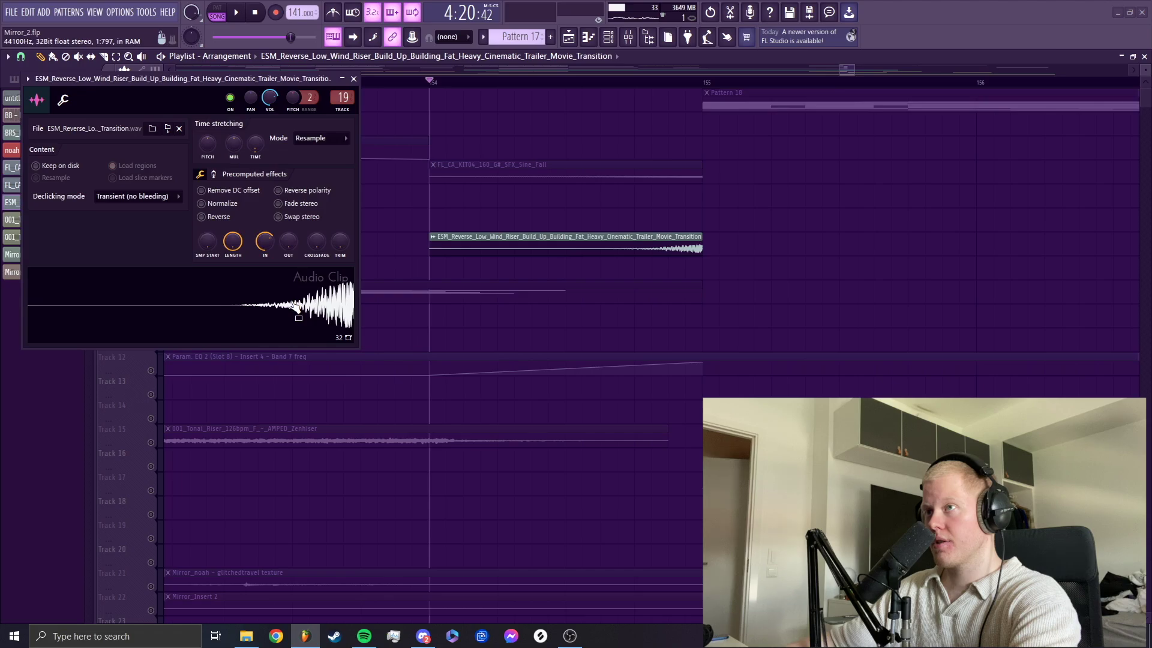
pyautogui.click(356, 79)
pyautogui.rightClick(150, 179)
pyautogui.rightClick(151, 178)
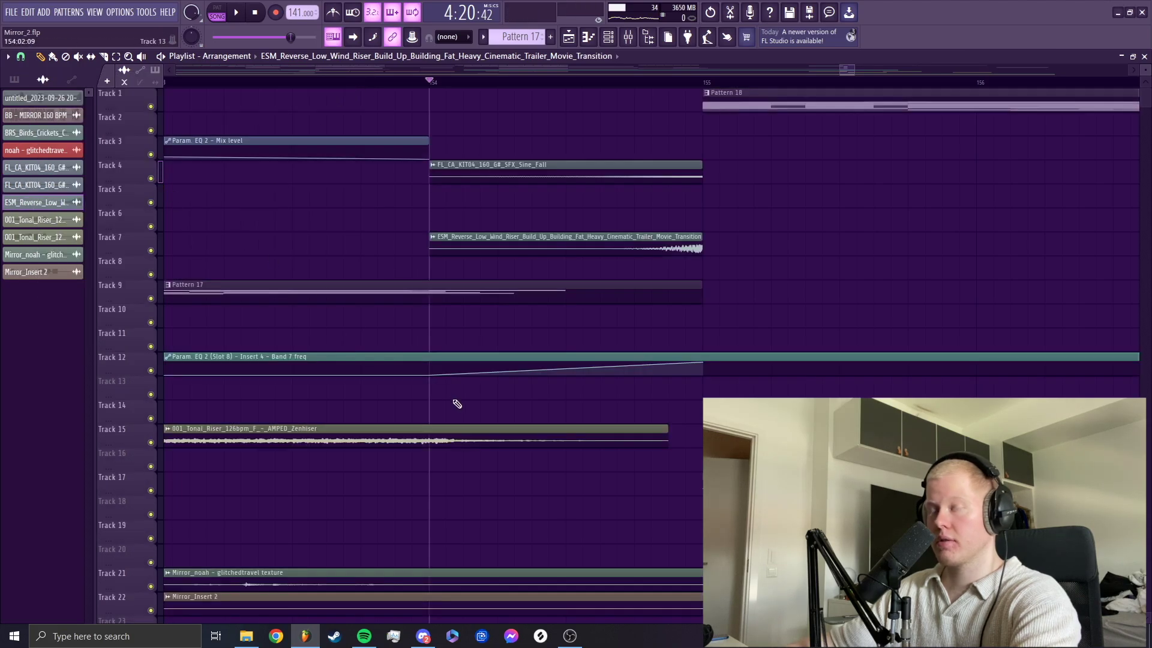
# Step: Play the transition from bar 152 into Pattern 18 with a wider view of the arrangement
pyautogui.scroll(-4, 458, 404)
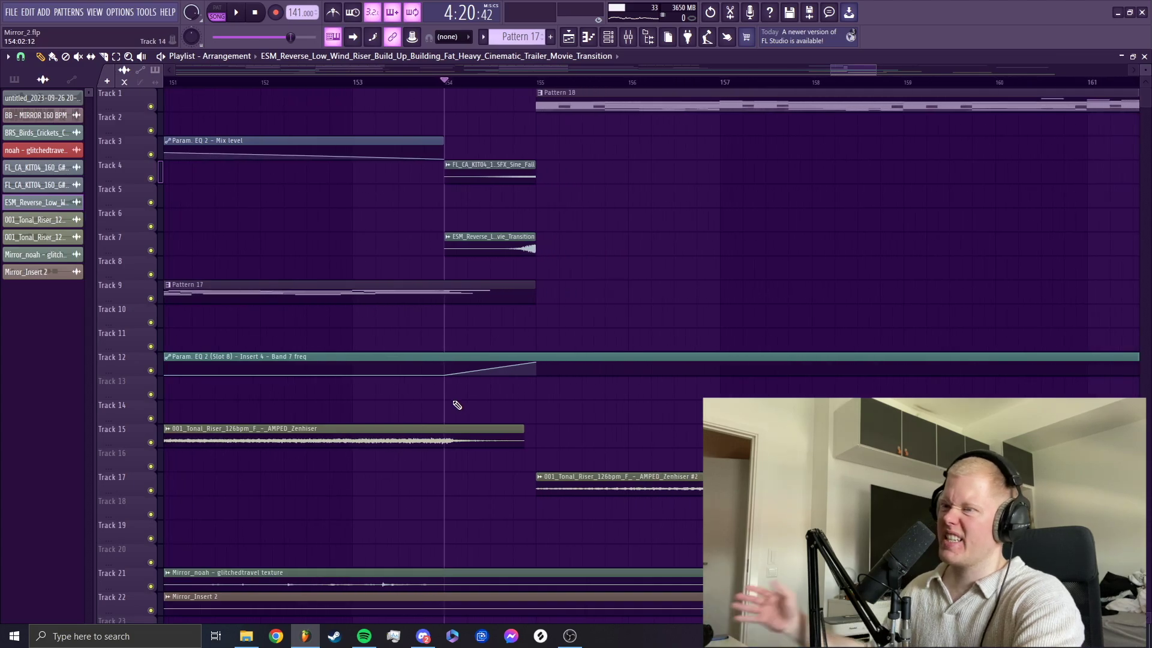
pyautogui.scroll(-8, 697, 296)
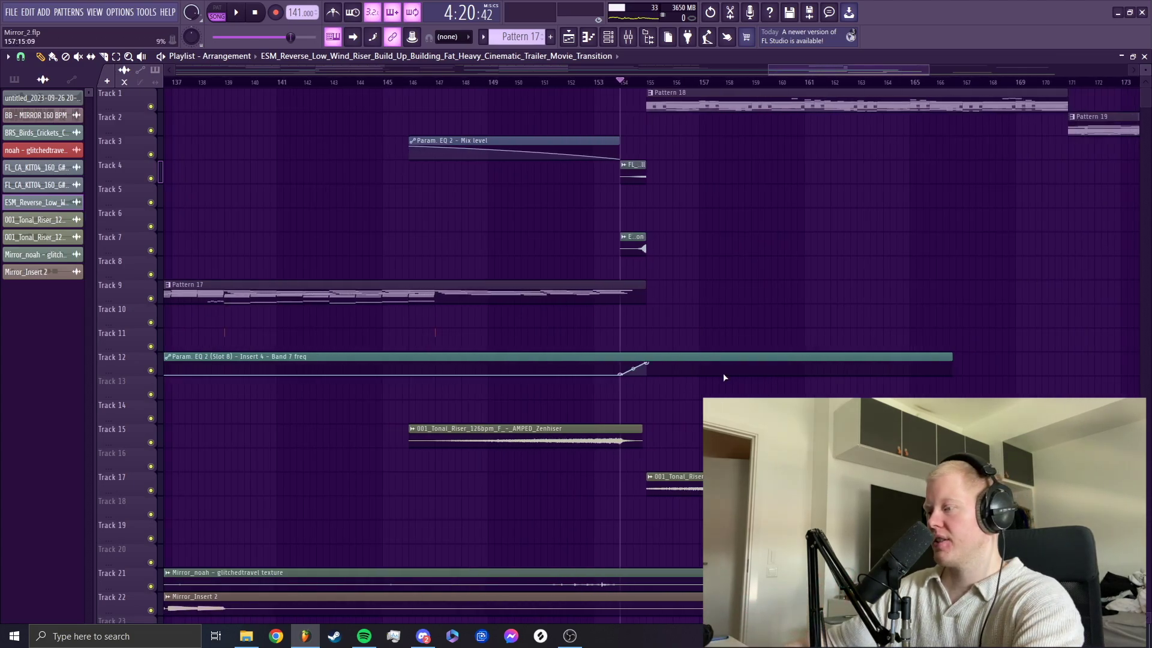
pyautogui.click(681, 84)
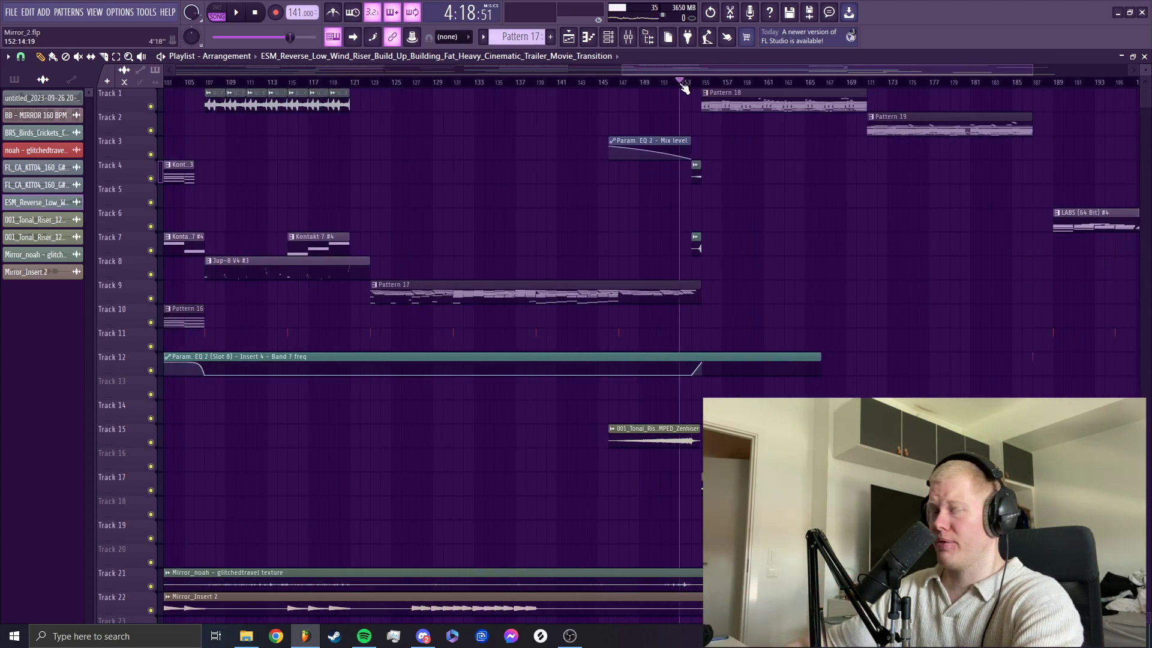
pyautogui.press('space')
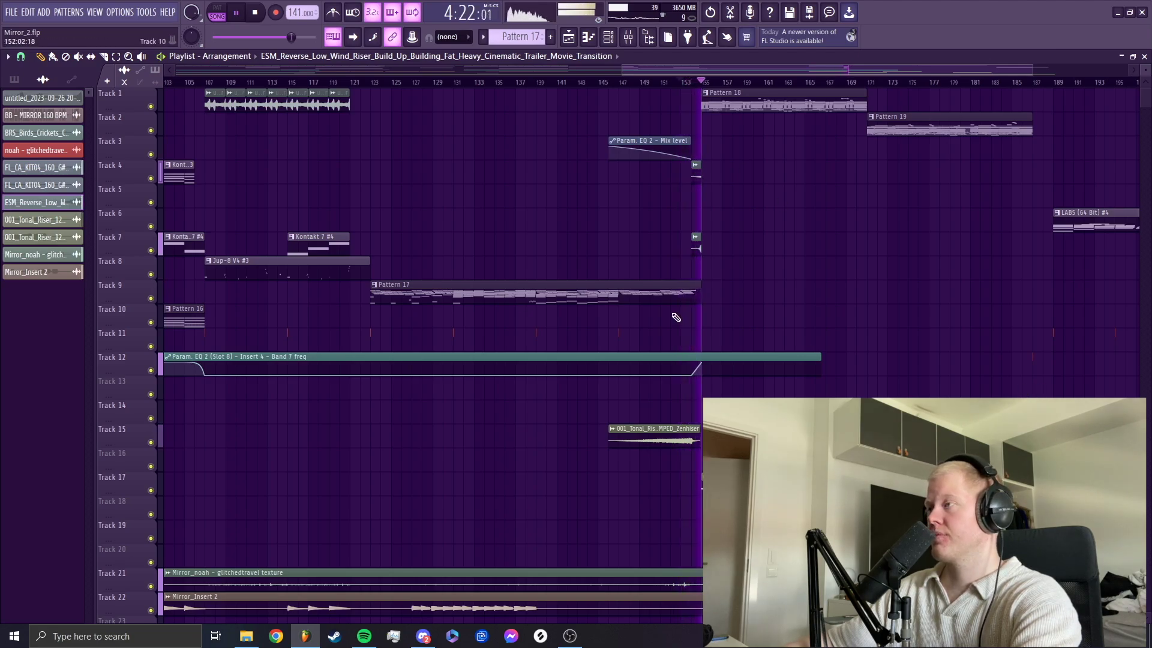
# Step: Show the channel rack during playback and select the Pattern 18 clip on Track 1 in the playlist
pyautogui.click(609, 37)
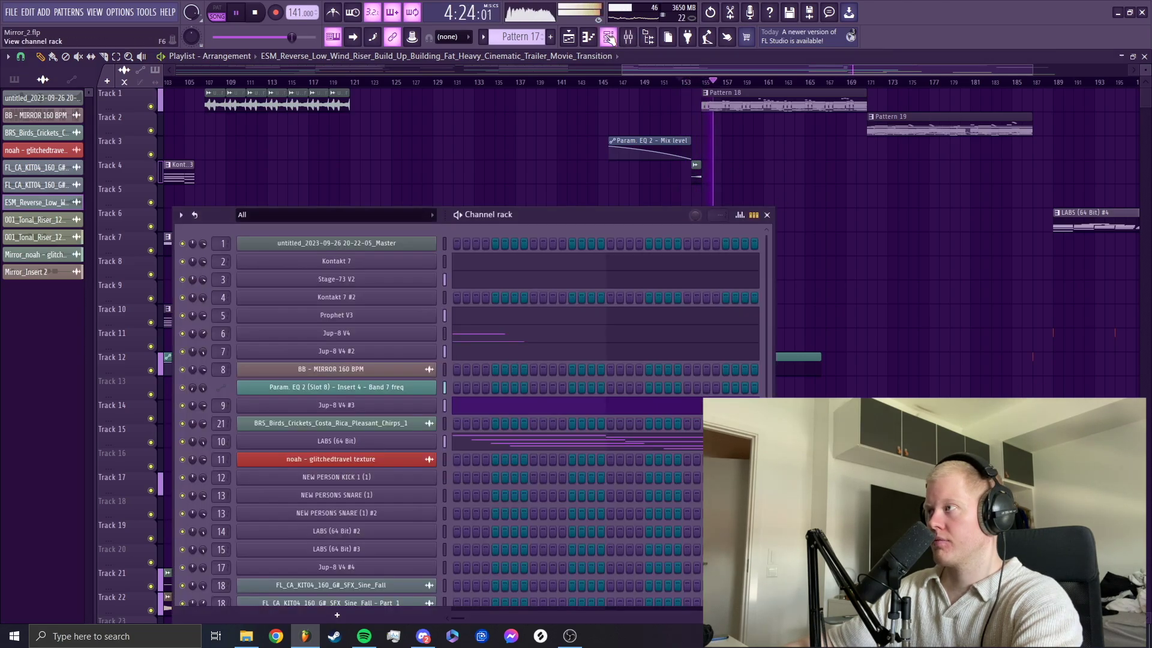
pyautogui.moveTo(755, 67); pyautogui.dragTo(762, 70)
pyautogui.click(725, 93)
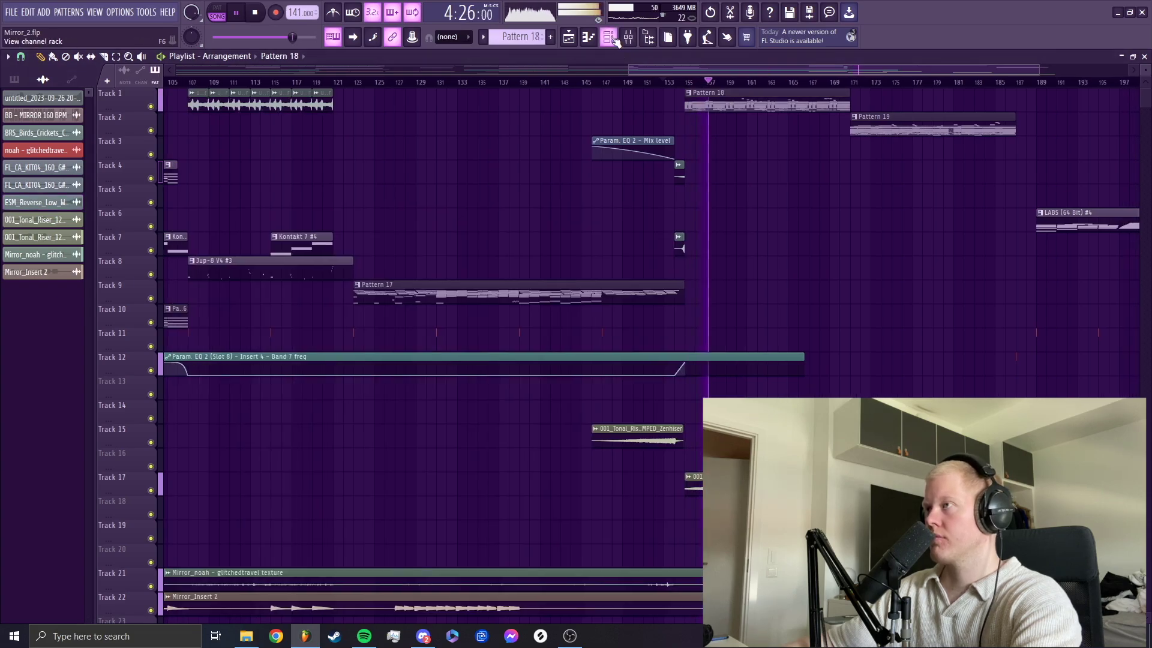
# Step: Show the channel rack with Pattern 18's channels, move its window higher, and return to the playlist
pyautogui.click(609, 38)
pyautogui.moveTo(561, 211); pyautogui.dragTo(565, 121)
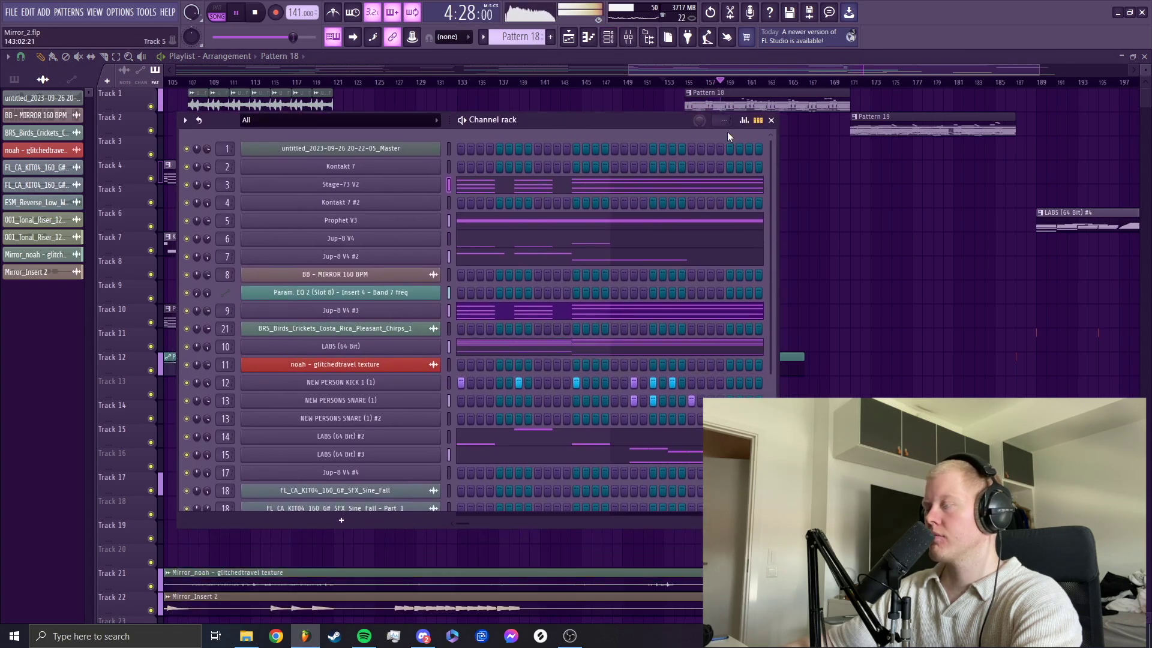
pyautogui.click(890, 180)
# Step: Follow playback through Pattern 18 into Pattern 19, save the project, and stop playback
pyautogui.scroll(5, 840, 294)
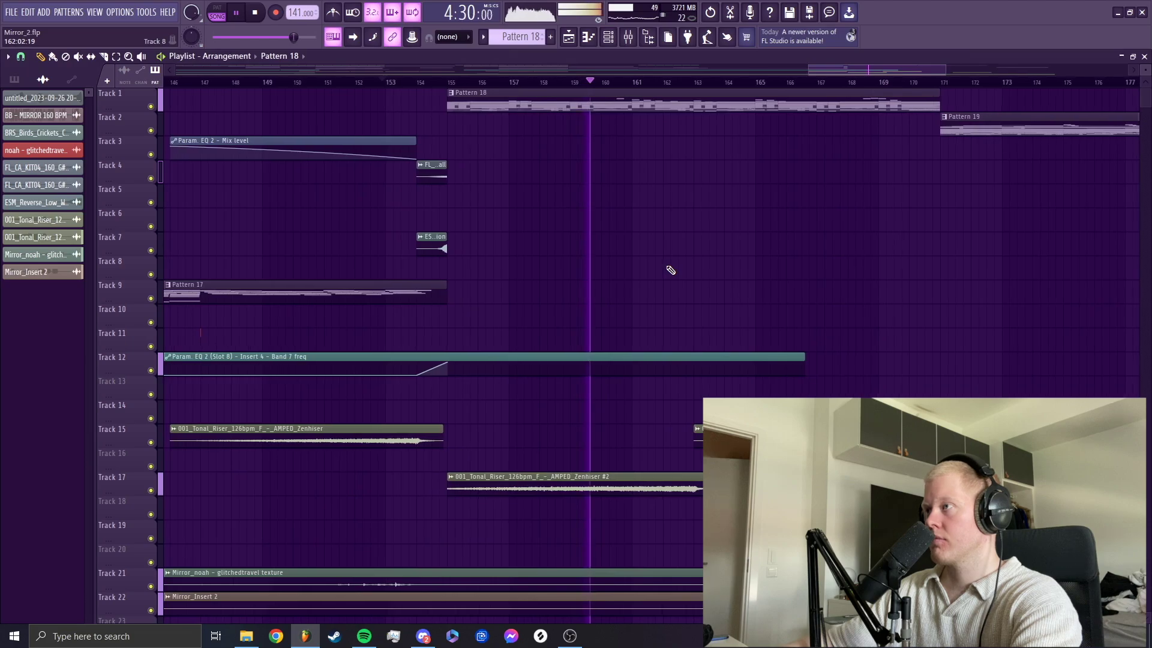
pyautogui.scroll(-4, 670, 270)
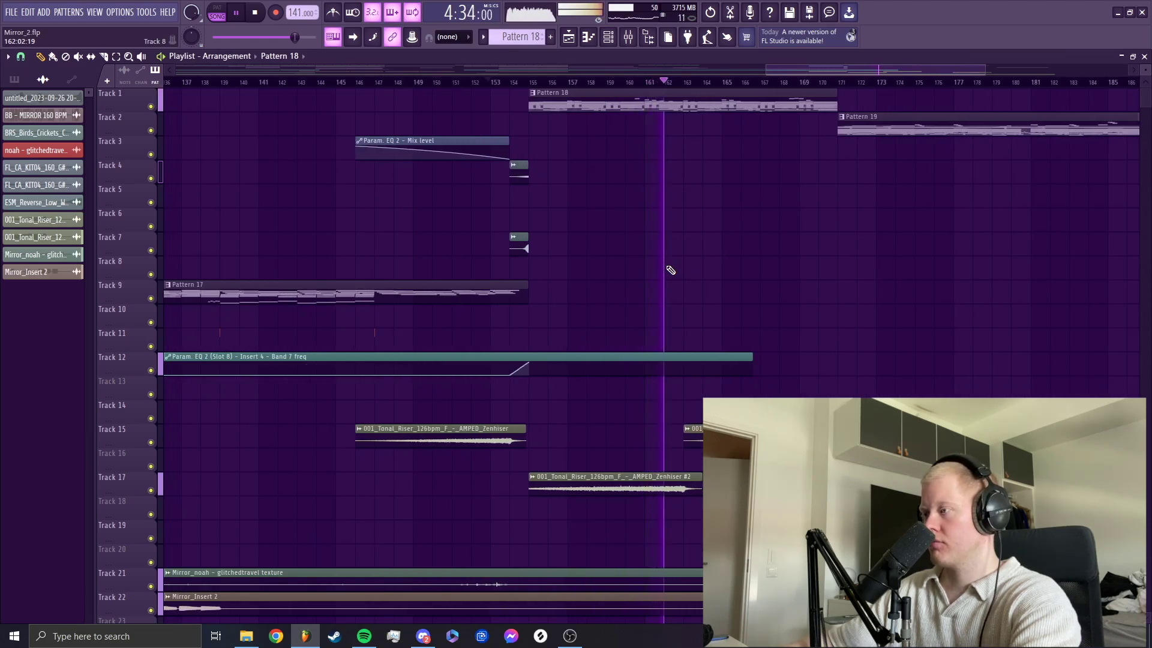
pyautogui.scroll(-2, 671, 270)
pyautogui.scroll(-2, 671, 270)
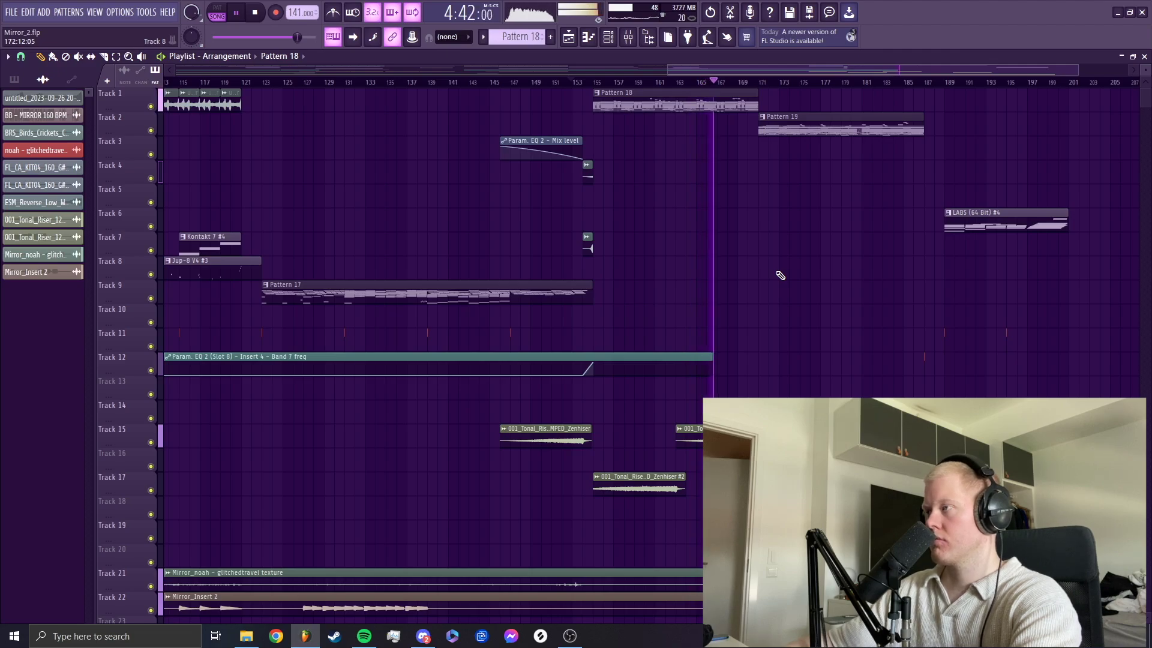
pyautogui.scroll(3, 780, 276)
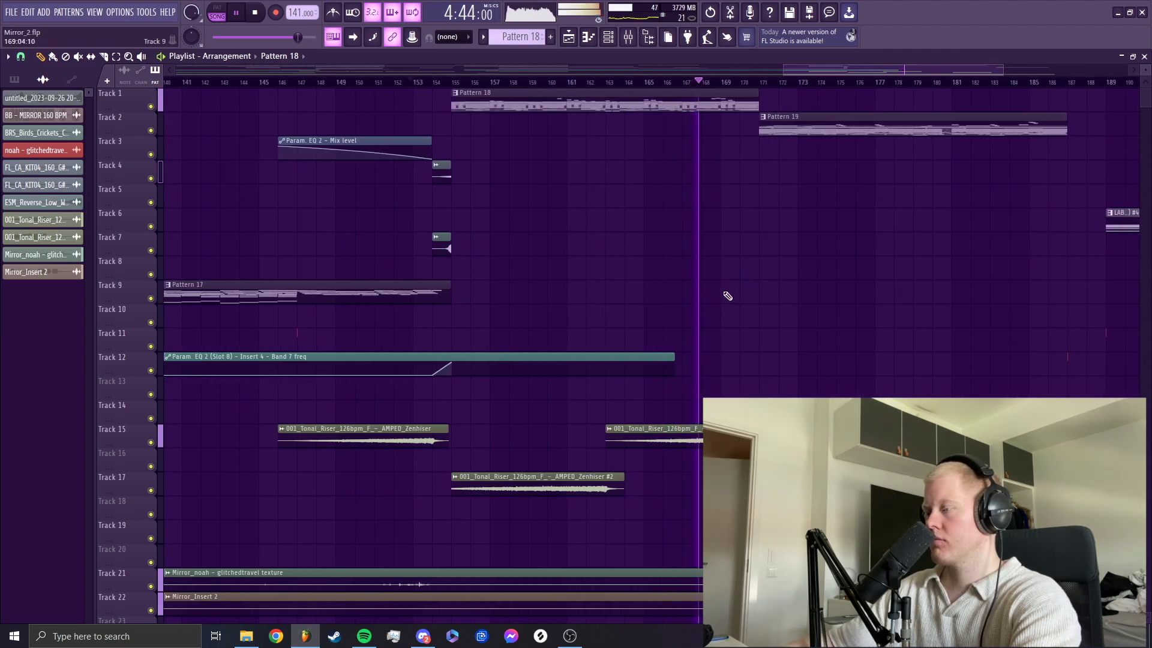
pyautogui.scroll(1, 690, 330)
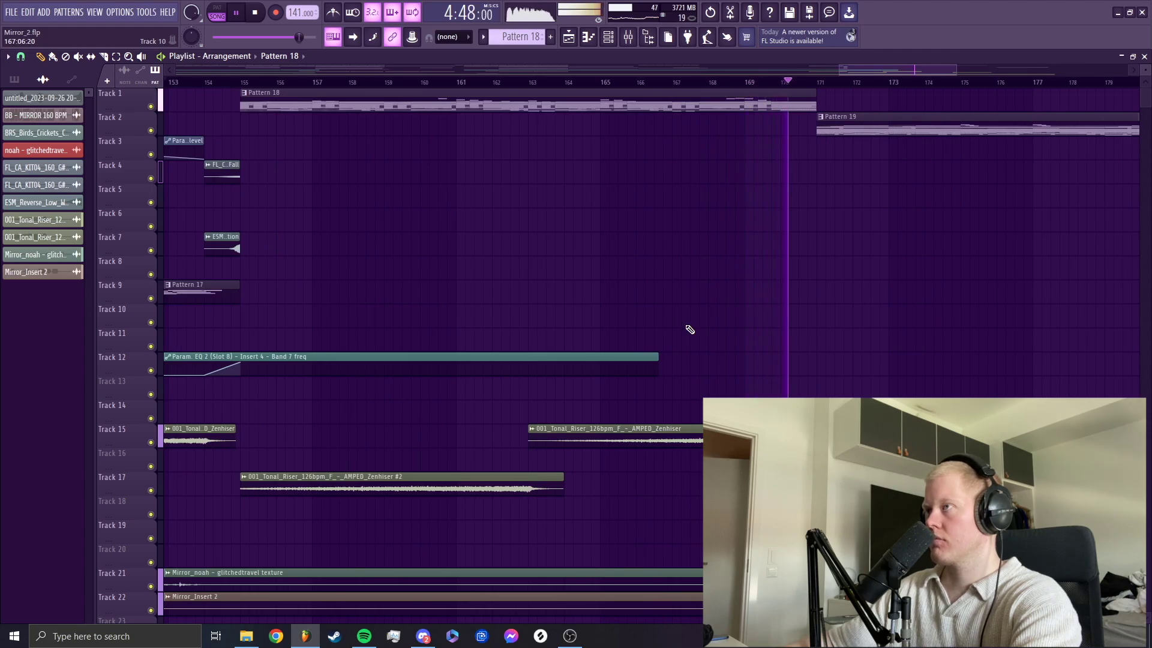
pyautogui.scroll(-1, 690, 330)
pyautogui.scroll(-3, 690, 331)
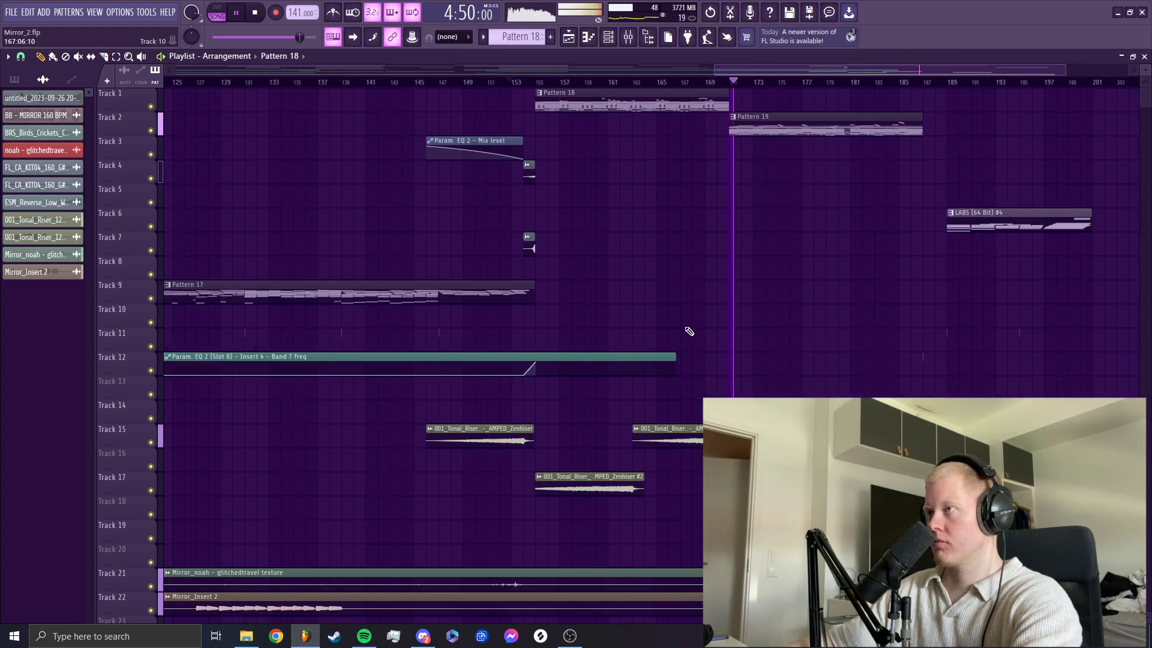
pyautogui.hotkey('ctrl', 's')
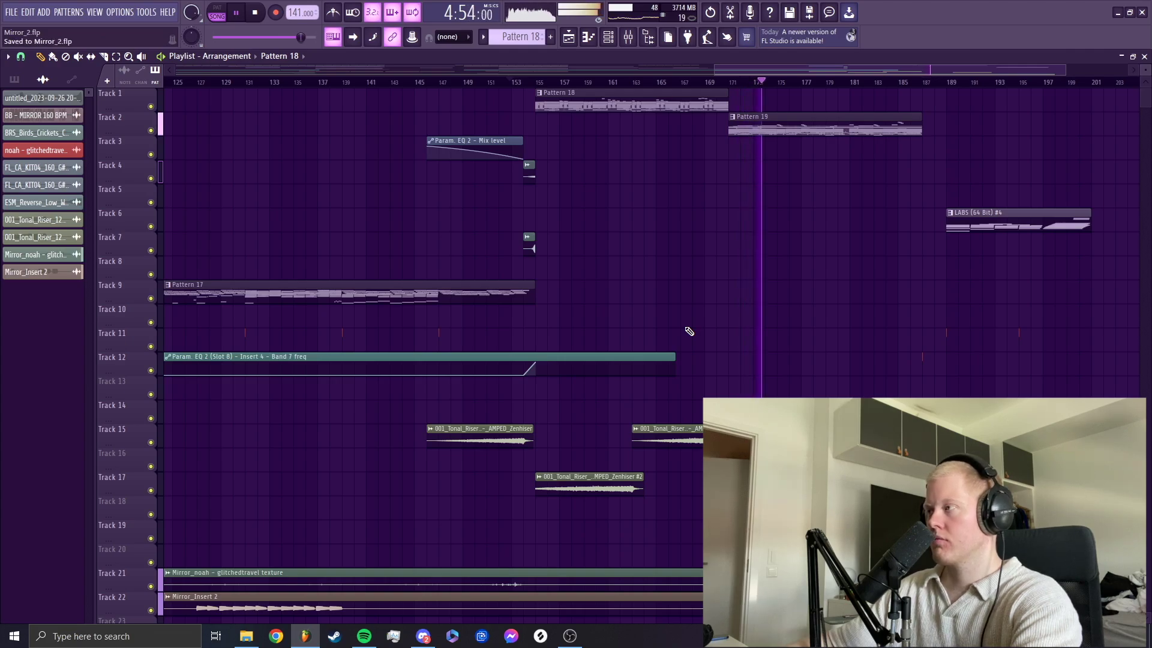
pyautogui.press('space')
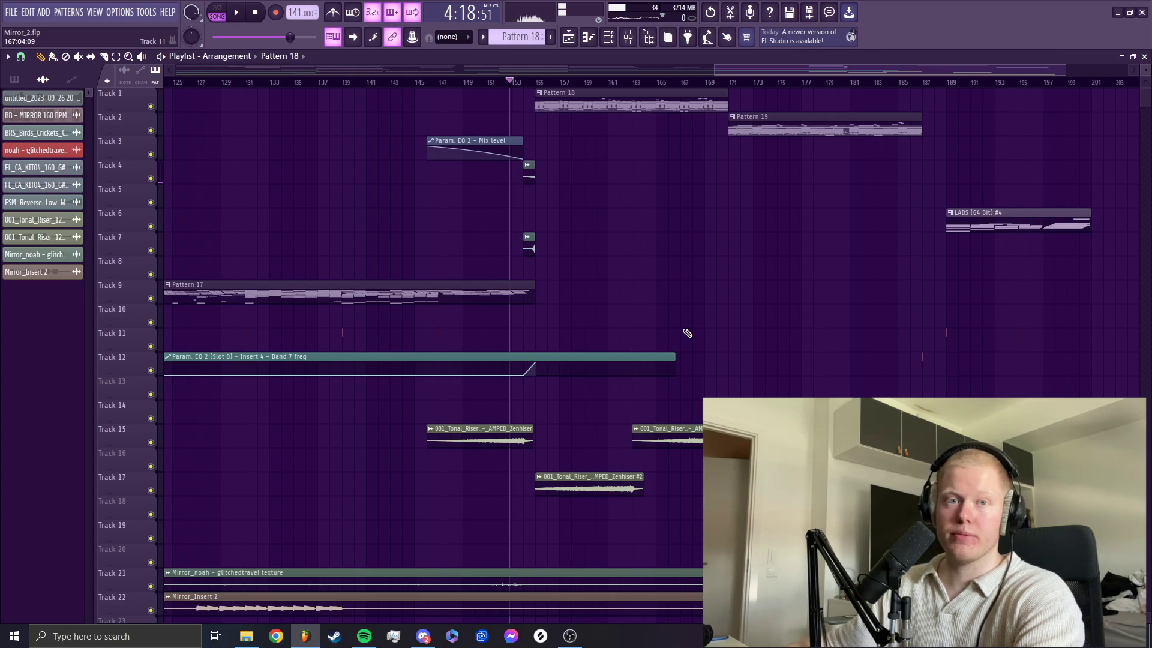
# Step: Move the second 001_Tonal_Riser clip on Track 15 down to Track 18
pyautogui.click(660, 430)
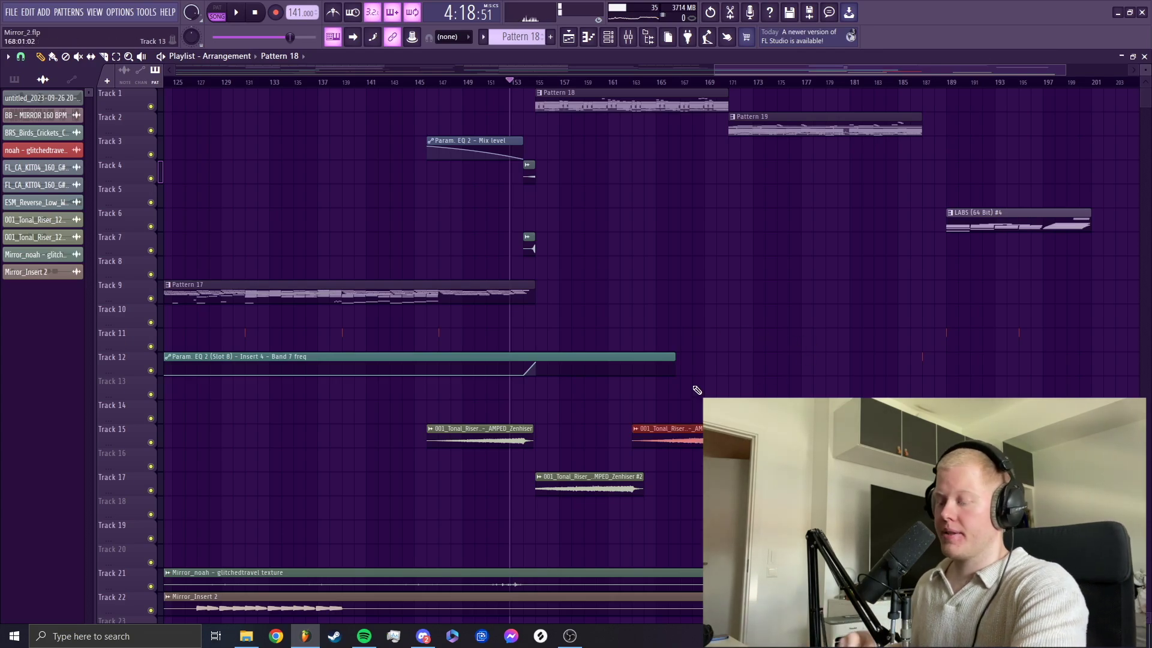
pyautogui.hotkey('shift', 'Down')
pyautogui.hotkey('shift', 'Down')
pyautogui.hotkey('shift', 'Down')
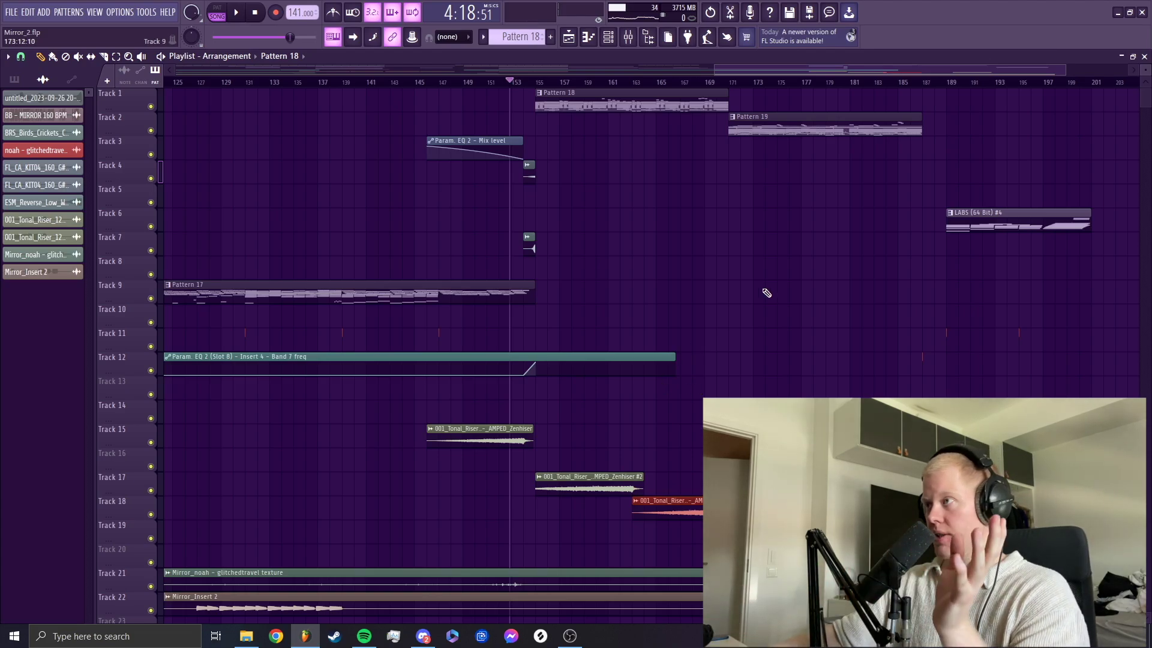
# Step: Set the playhead to bar 153 and examine the arrangement around the transition from Pattern 17 to Pattern 18
pyautogui.moveTo(509, 88); pyautogui.dragTo(514, 87)
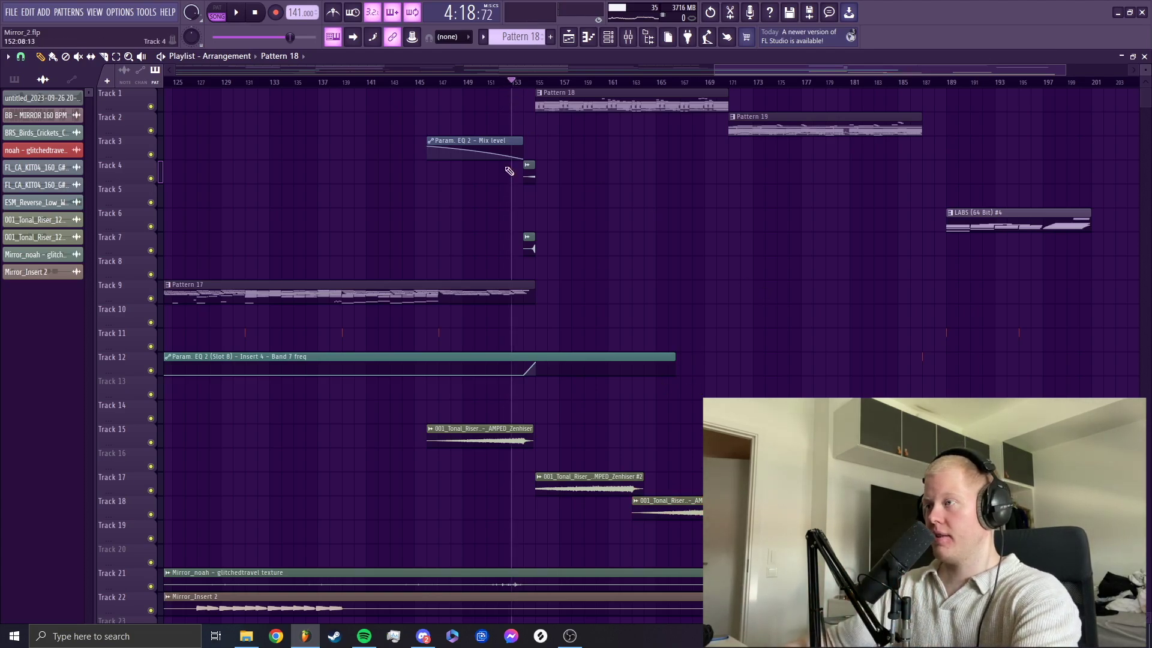
pyautogui.scroll(5, 512, 240)
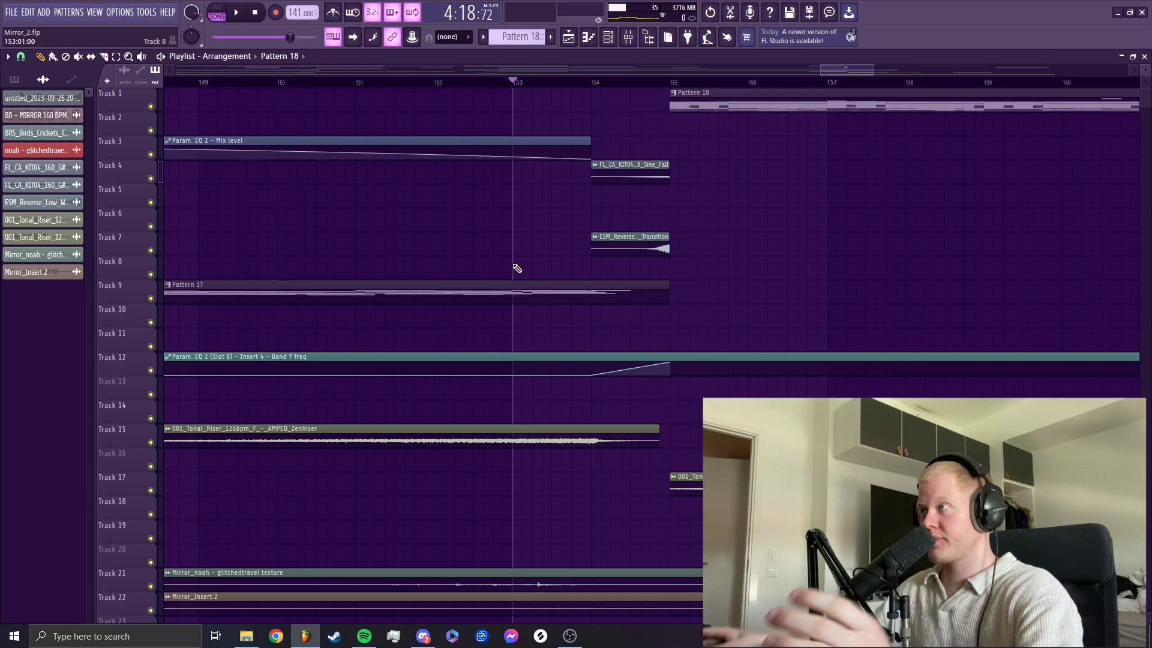
pyautogui.moveTo(819, 67); pyautogui.dragTo(723, 70)
pyautogui.moveTo(874, 70); pyautogui.dragTo(1093, 109)
pyautogui.scroll(8, 447, 349)
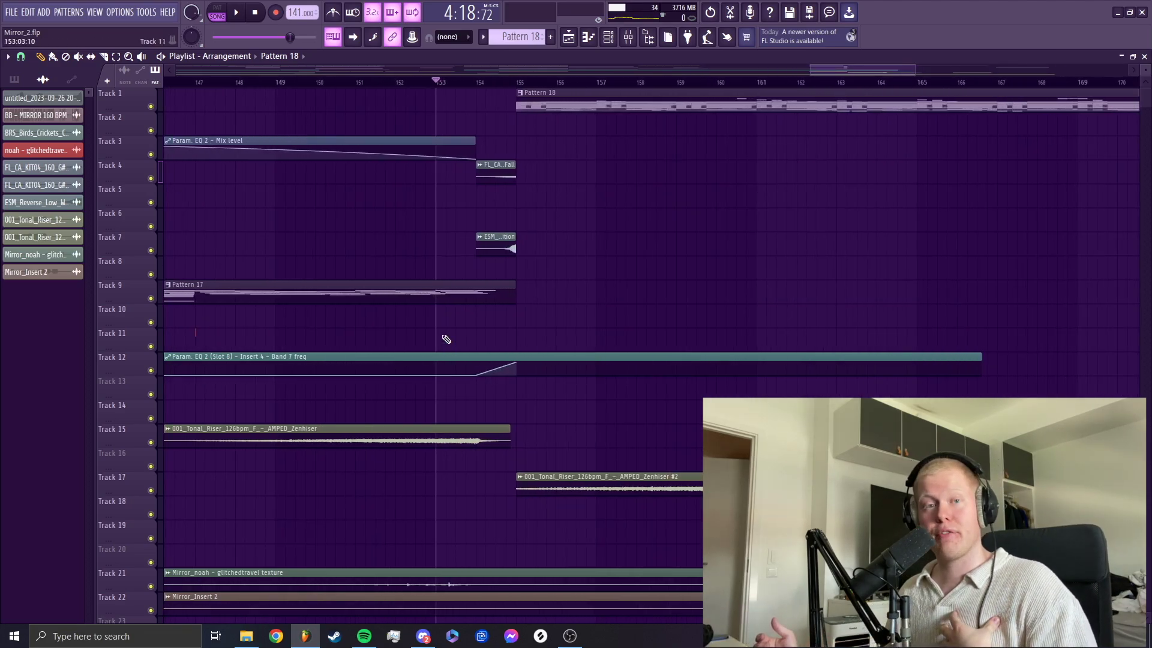
pyautogui.moveTo(811, 72); pyautogui.dragTo(695, 72)
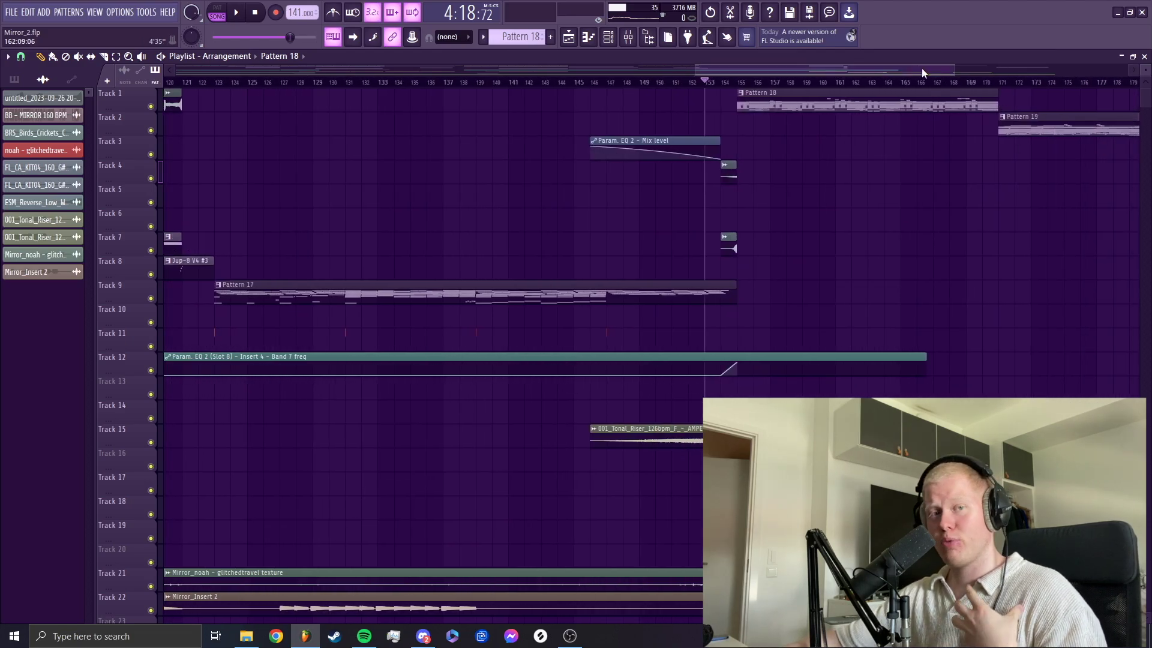
pyautogui.moveTo(895, 65); pyautogui.dragTo(943, 70)
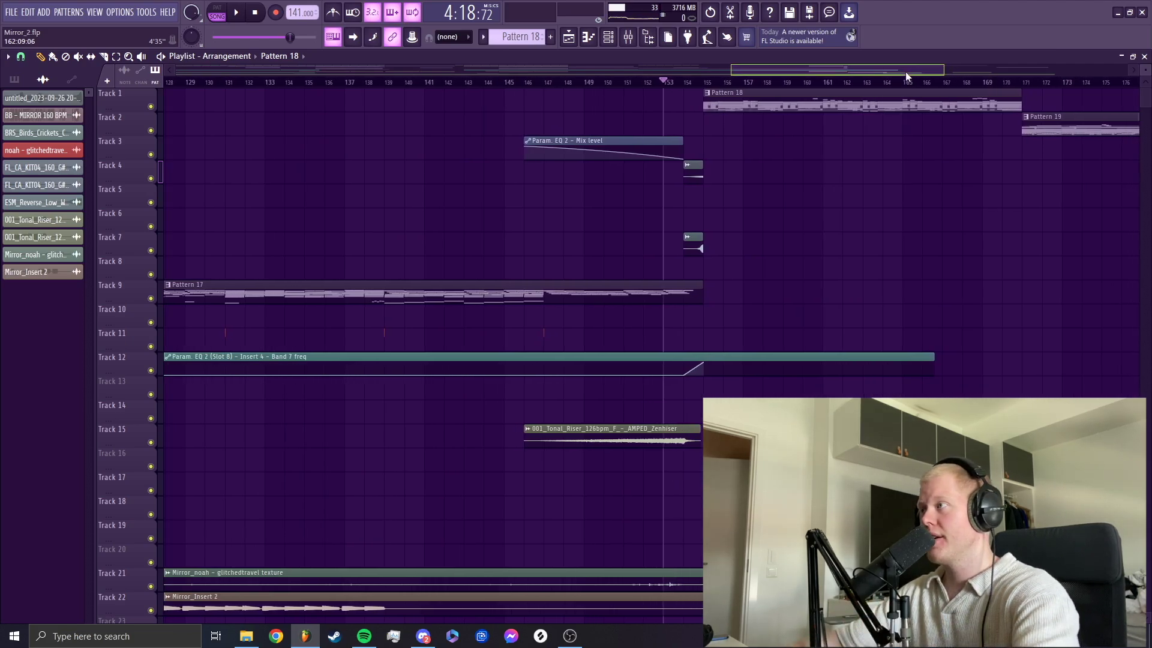
pyautogui.moveTo(904, 71); pyautogui.dragTo(908, 71)
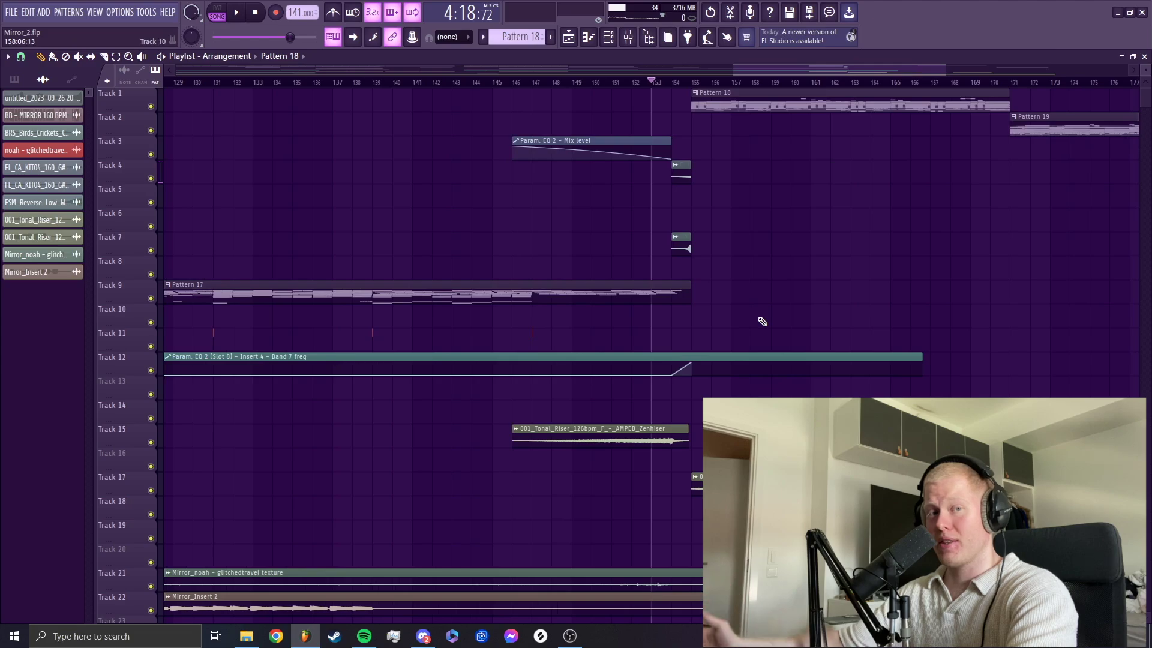
pyautogui.scroll(5, 766, 325)
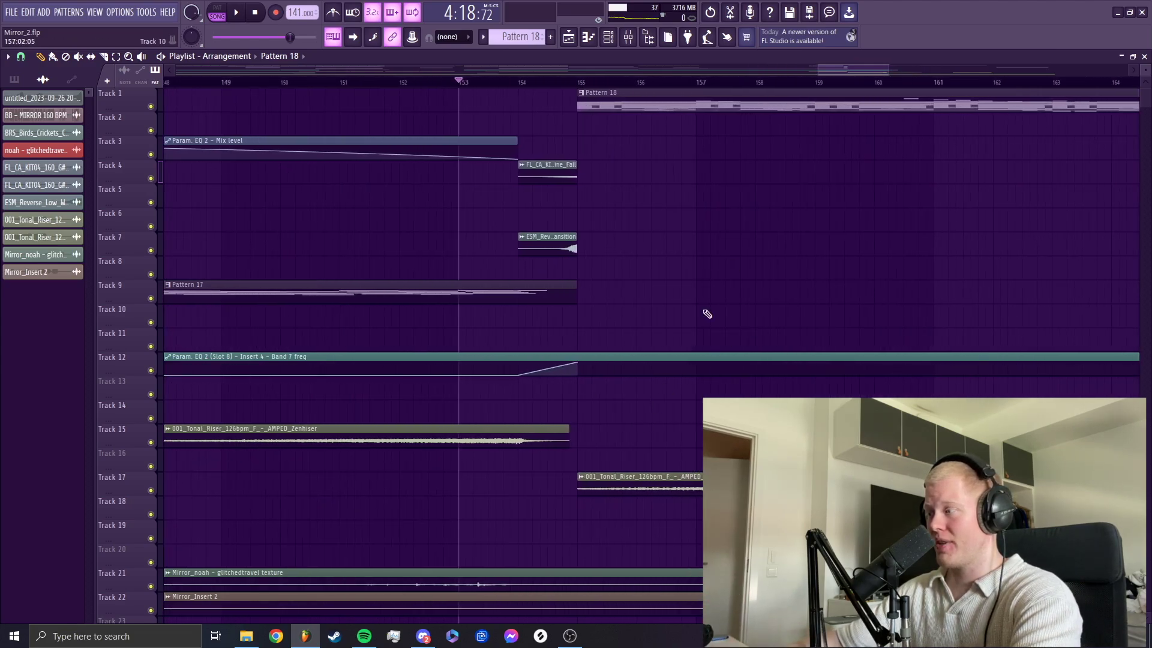
pyautogui.moveTo(881, 69); pyautogui.dragTo(929, 74)
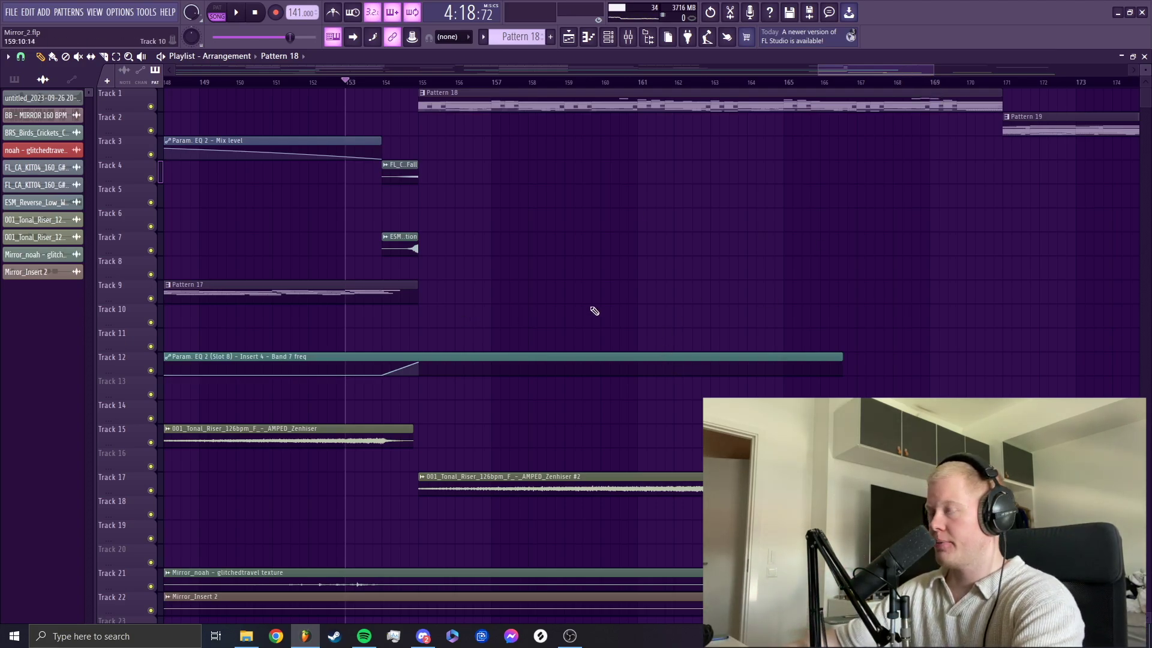
# Step: Solo Track 17, play its tonal riser clip from bar 155, then stop and make all tracks audible again
pyautogui.scroll(-1, 546, 437)
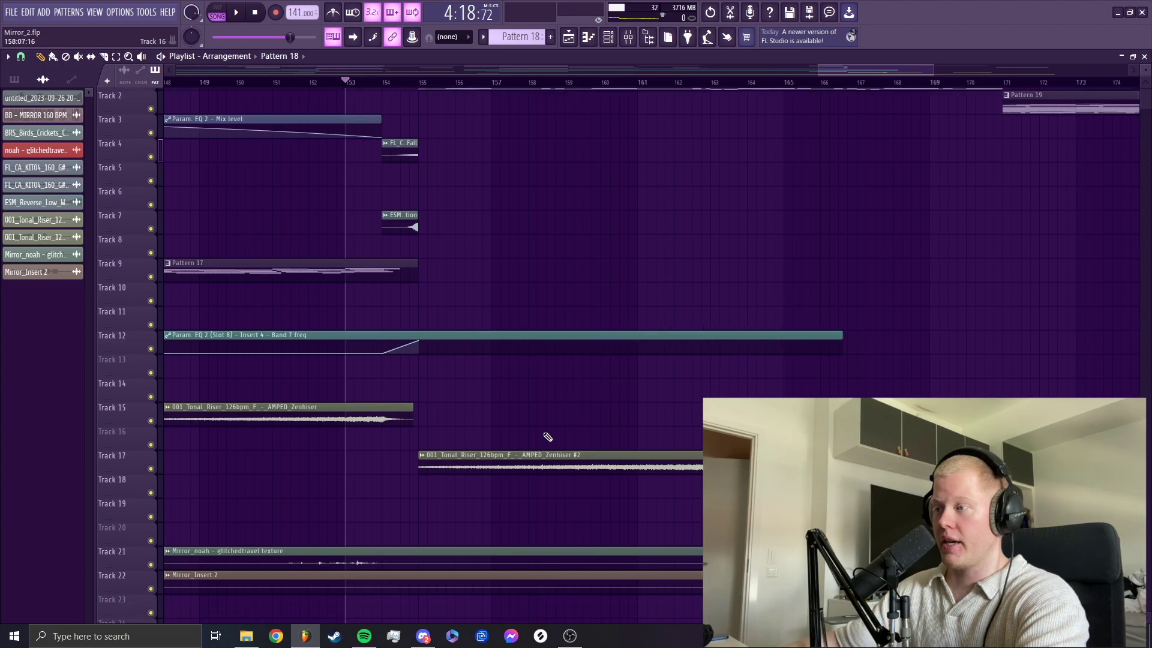
pyautogui.rightClick(150, 466)
pyautogui.press('space')
pyautogui.click(419, 83)
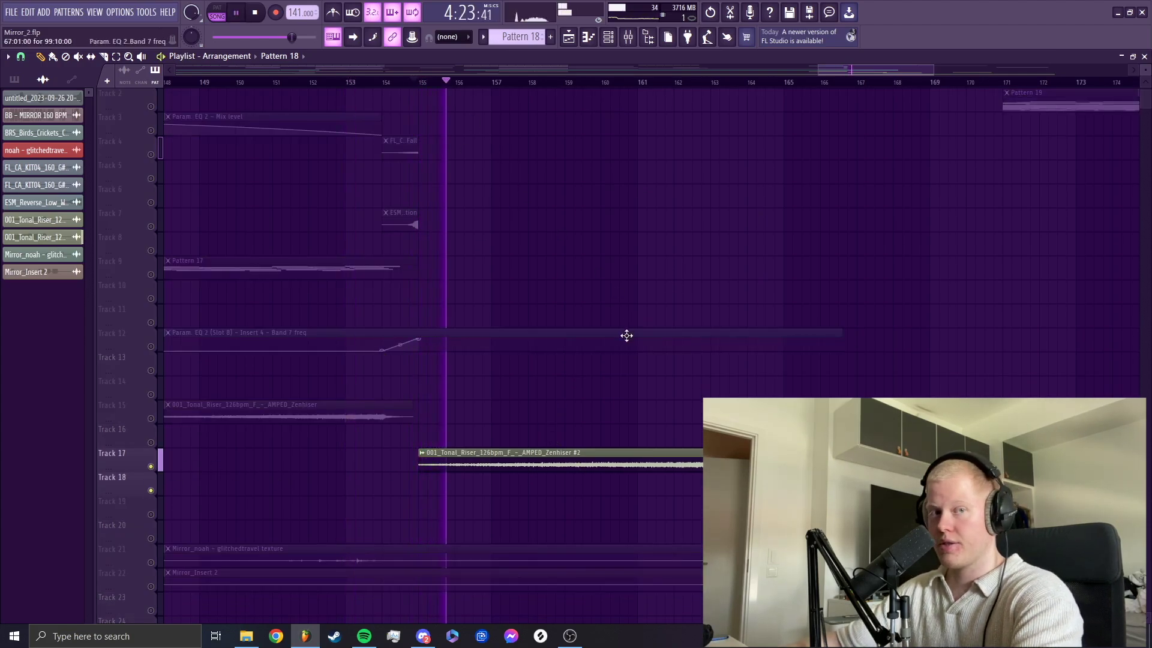
pyautogui.scroll(1, 626, 336)
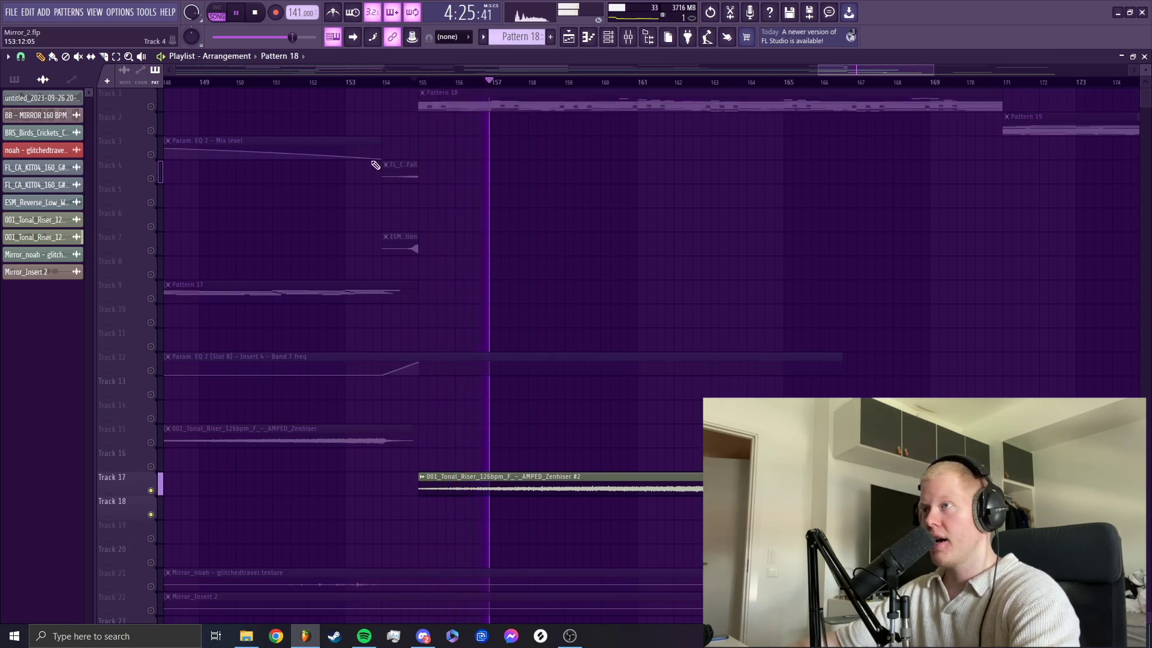
pyautogui.press('space')
pyautogui.rightClick(150, 490)
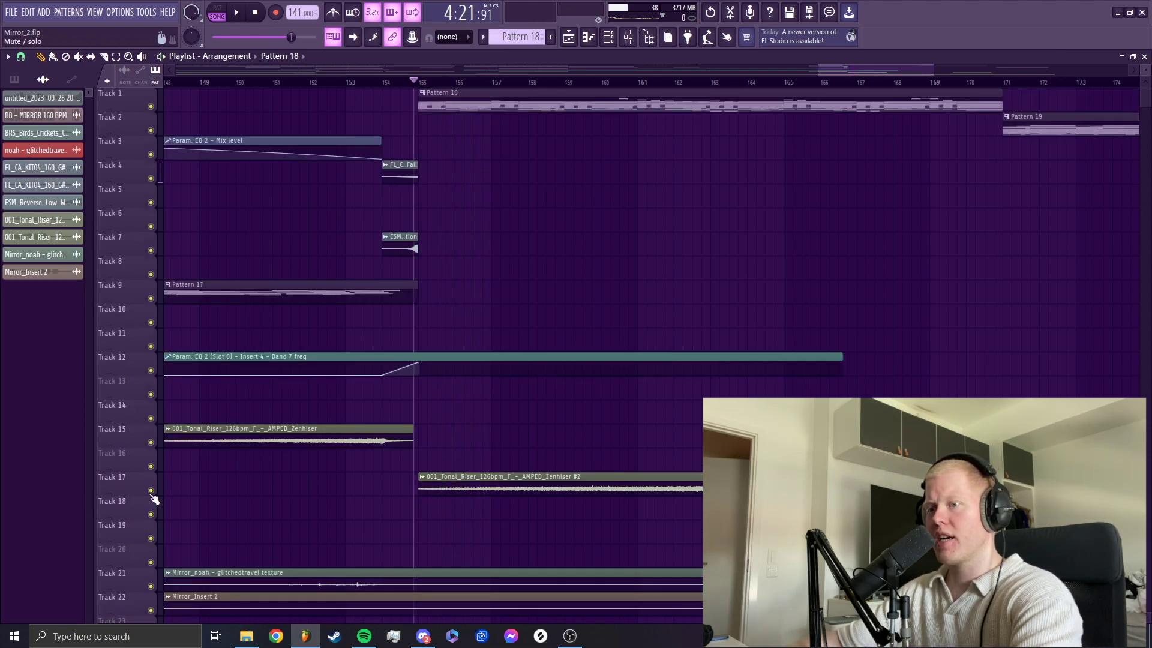
# Step: Mute Track 17, play Pattern 18 from bar 155 without the riser, then stop and unmute the track
pyautogui.click(151, 491)
pyautogui.click(419, 84)
pyautogui.press('space')
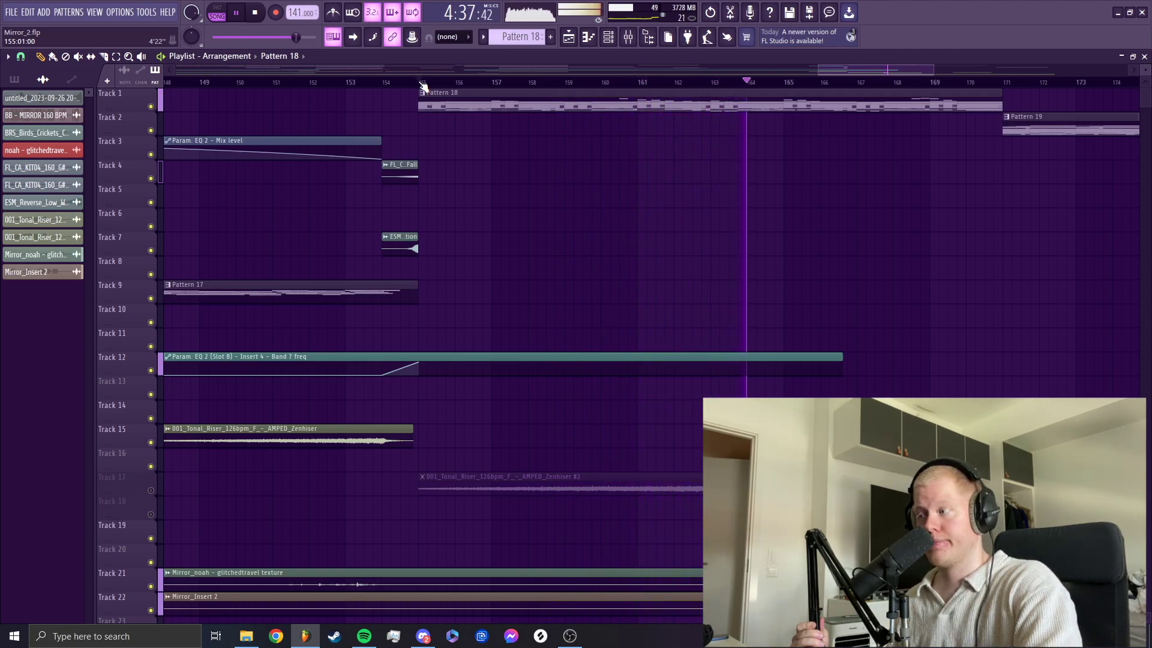
pyautogui.press('space')
pyautogui.click(150, 490)
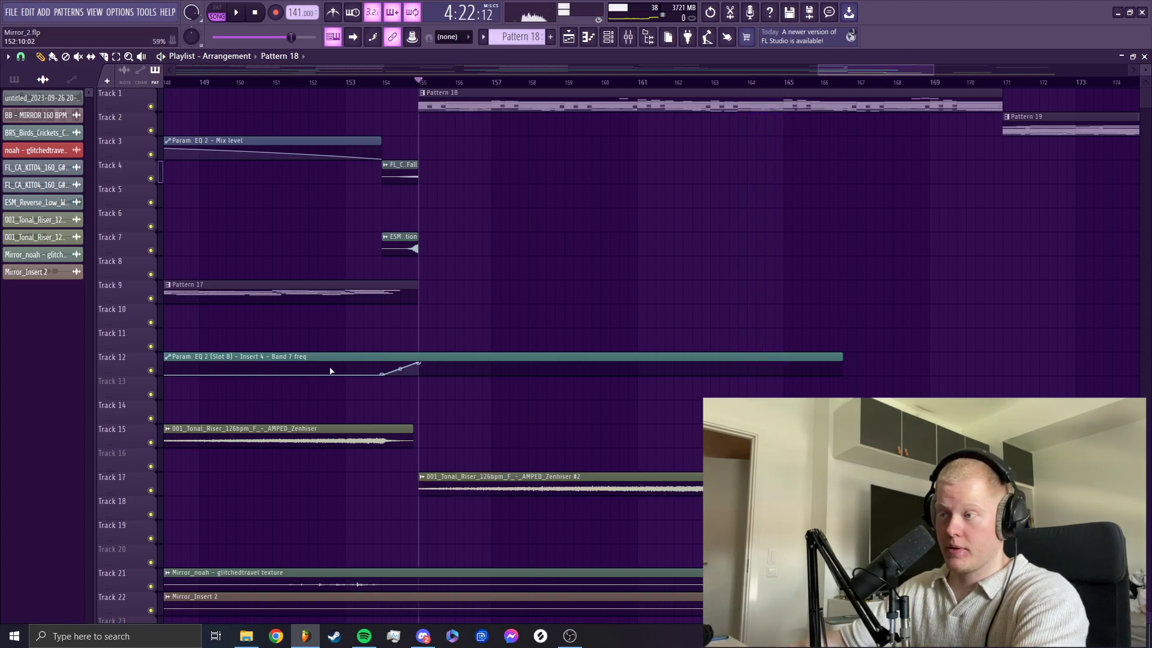
# Step: Play Pattern 18 from bar 155 with the risers audible, continue into Pattern 19, and stop playback
pyautogui.press('space')
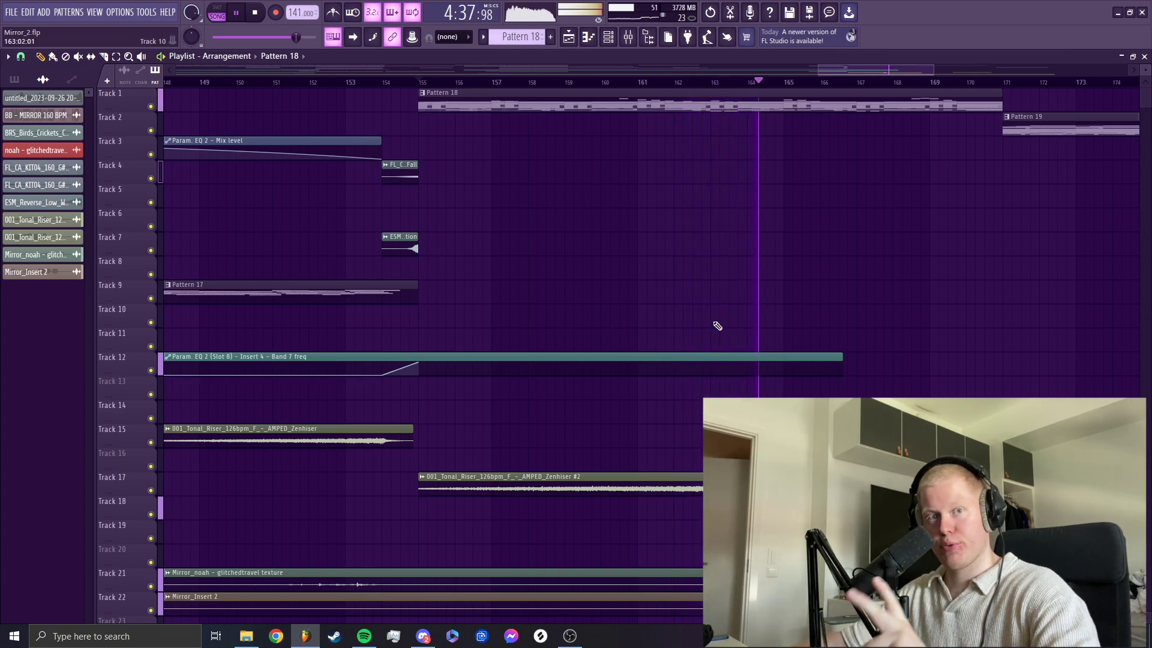
pyautogui.moveTo(894, 69); pyautogui.dragTo(938, 67)
pyautogui.moveTo(939, 69); pyautogui.dragTo(898, 70)
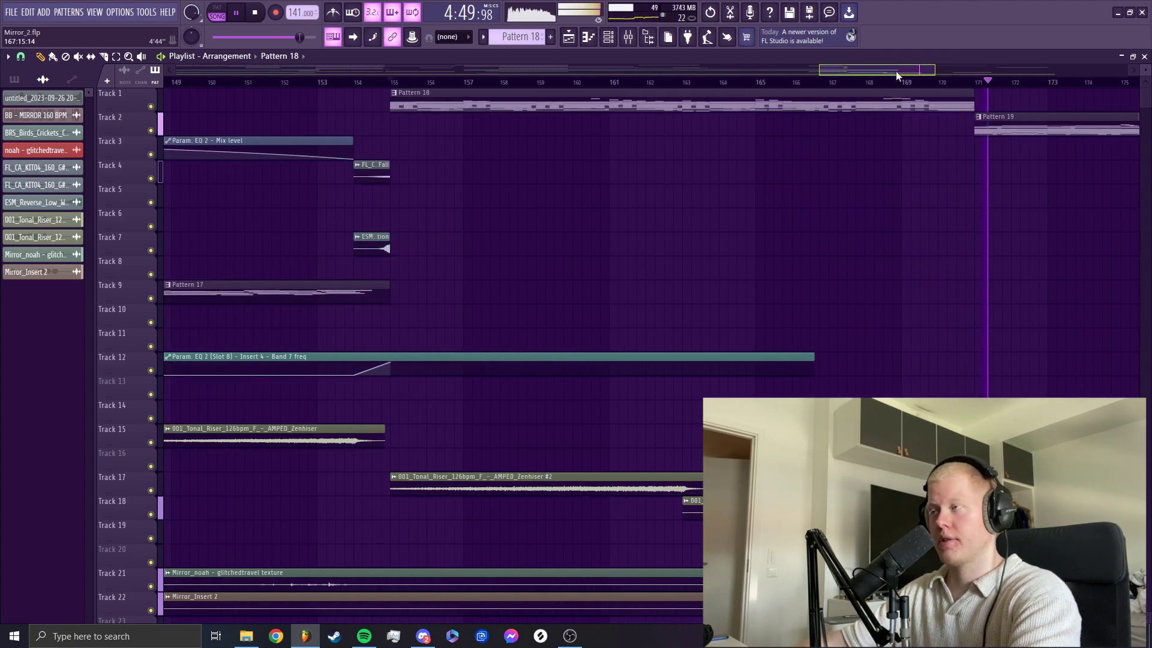
pyautogui.press('space')
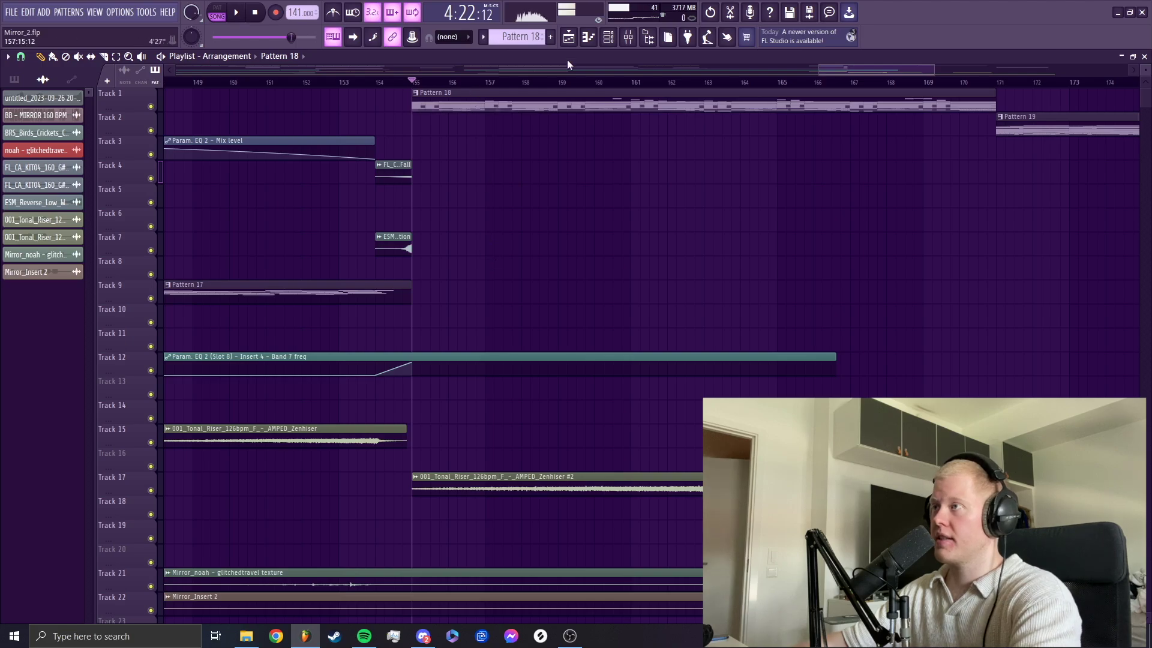
# Step: Widen the channel rack to show more of Pattern 18 and open the Stage-73 V2 notes in the piano roll
pyautogui.click(613, 38)
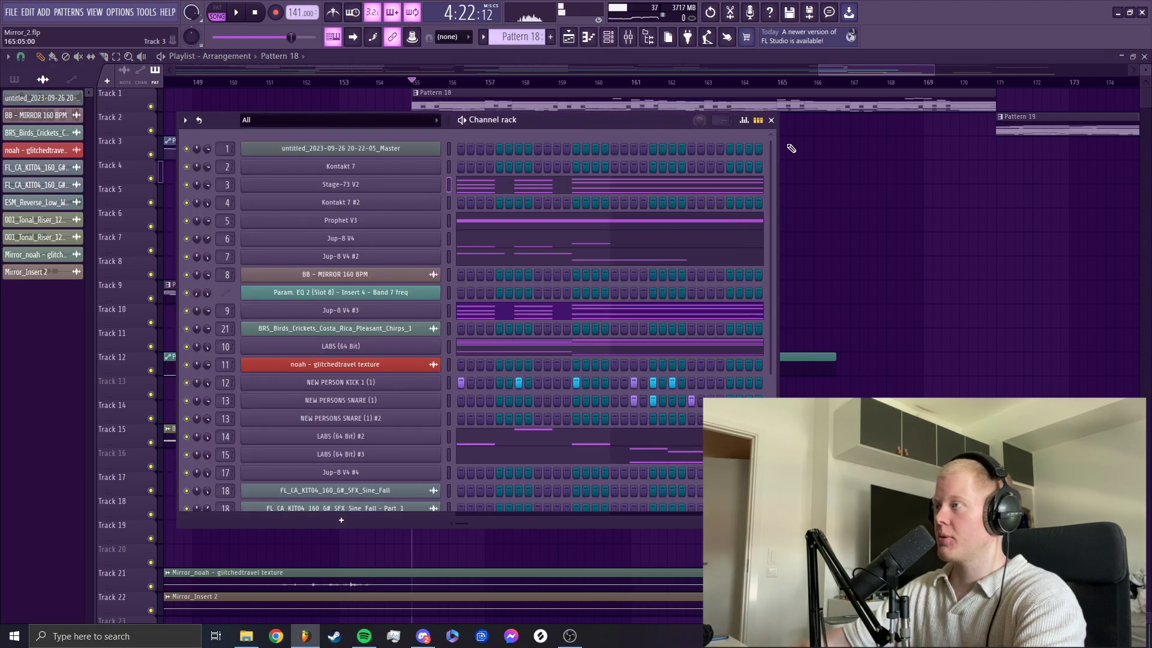
pyautogui.moveTo(778, 168); pyautogui.dragTo(1089, 191)
pyautogui.click(538, 192)
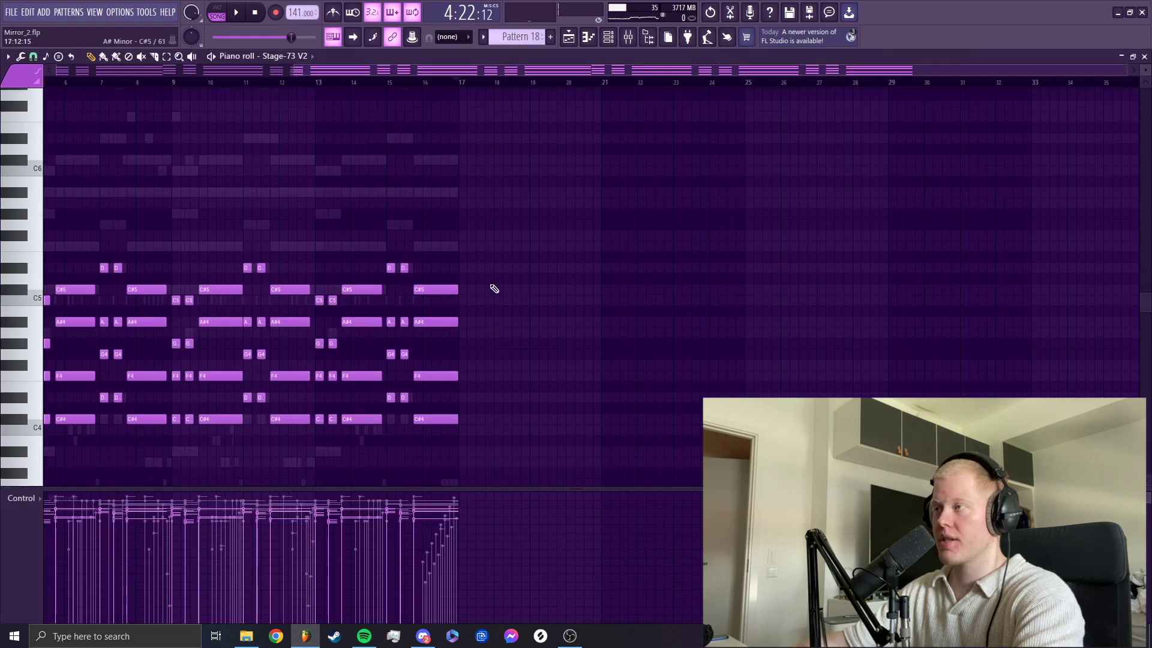
# Step: Examine the Stage-73 V2 chords over the first bars, play them with the full mix, and return to the channel rack
pyautogui.moveTo(1124, 68); pyautogui.dragTo(677, 67)
pyautogui.scroll(-2, 576, 316)
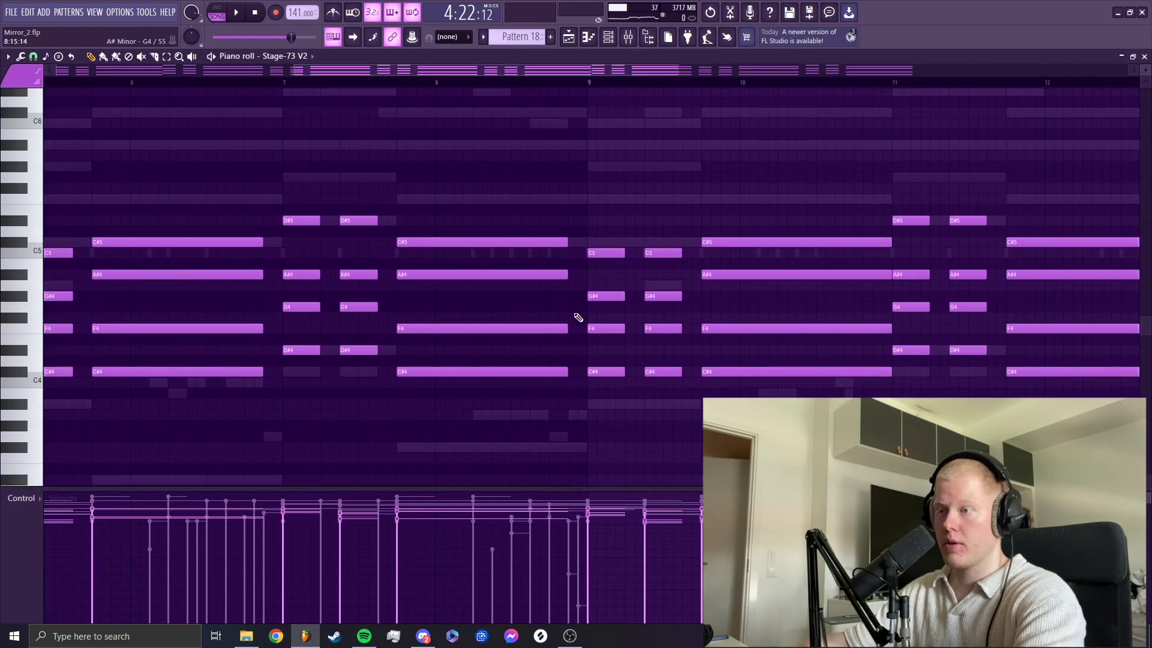
pyautogui.scroll(-2, 221, 268)
pyautogui.scroll(-2, 140, 275)
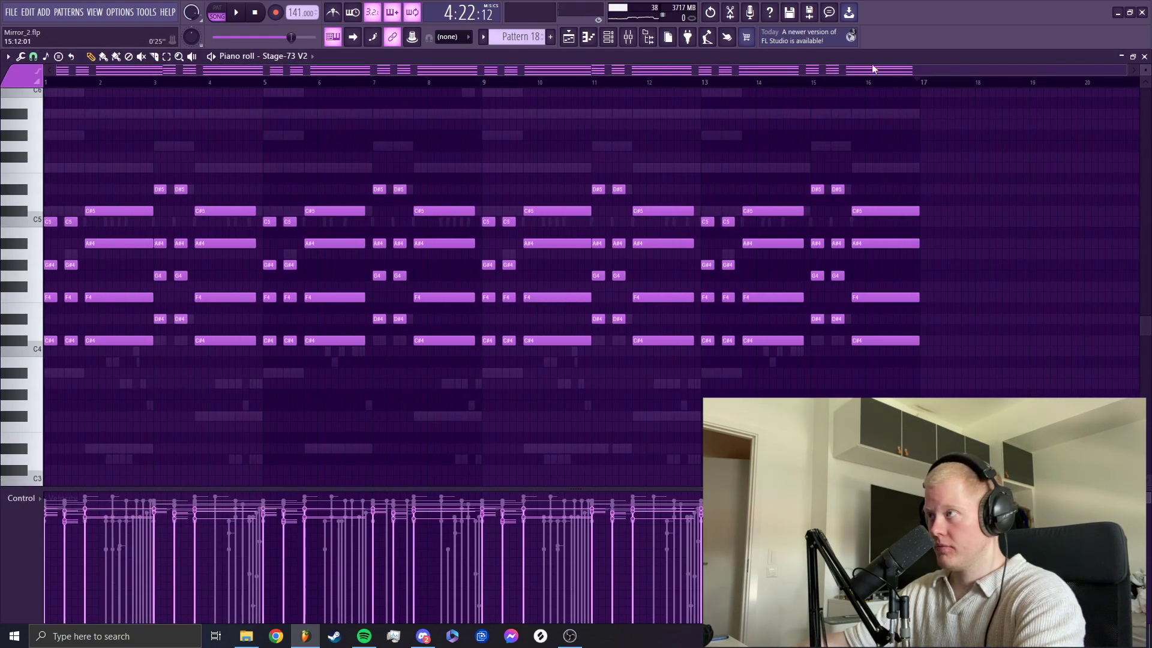
pyautogui.moveTo(1126, 70); pyautogui.dragTo(447, 81)
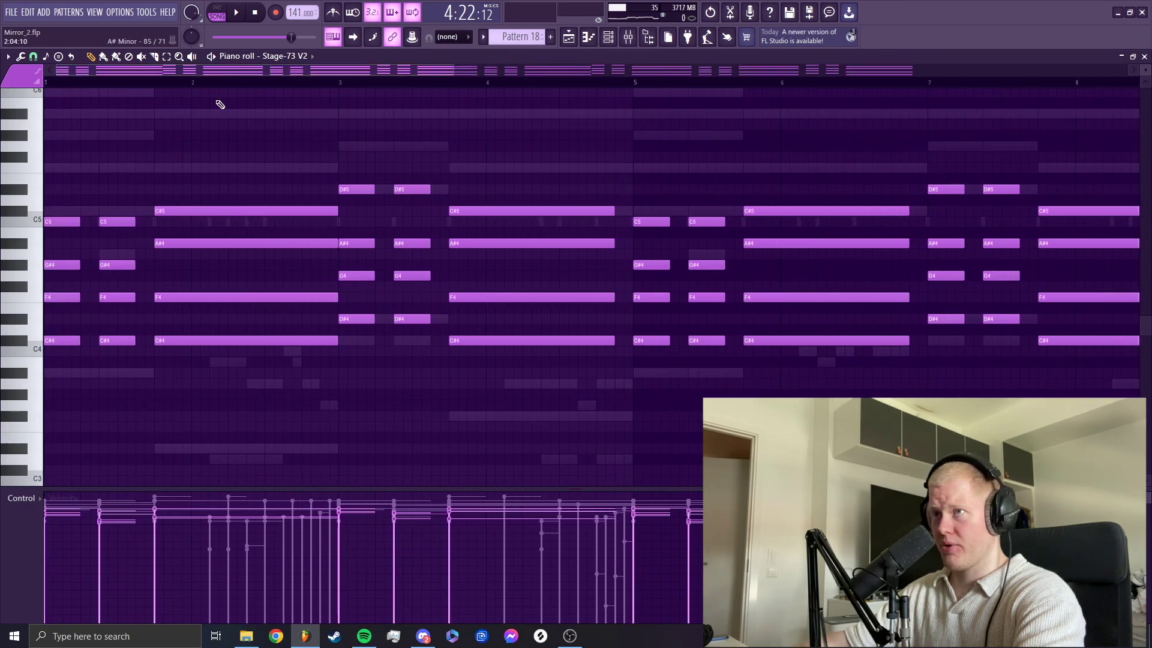
pyautogui.press('space')
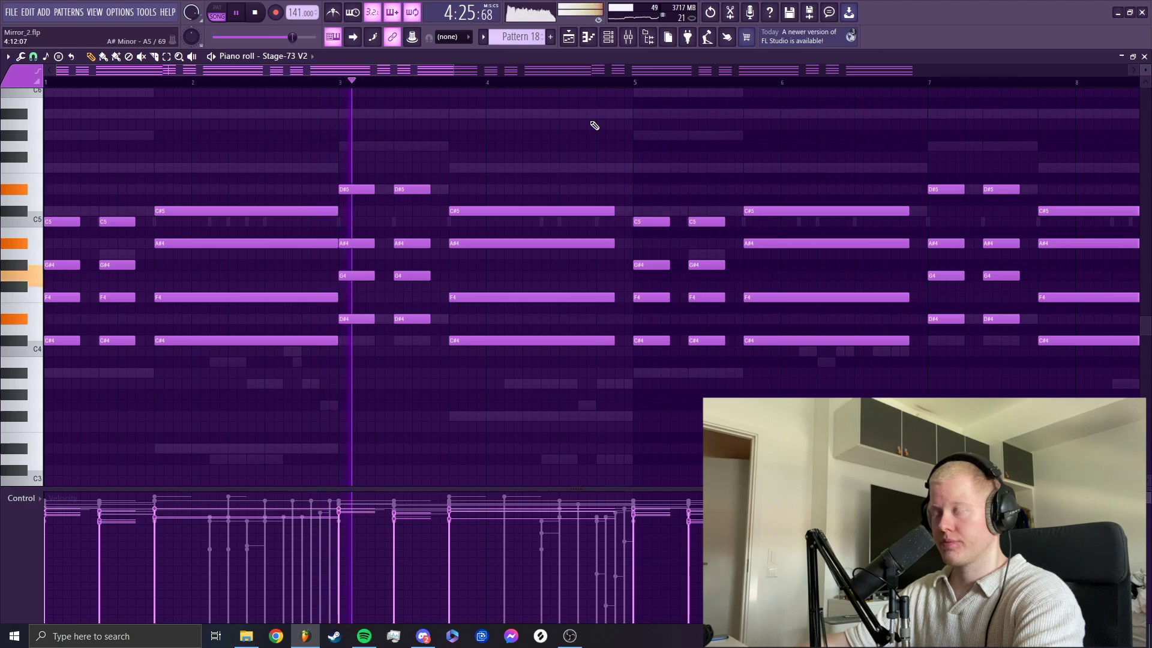
pyautogui.press('space')
pyautogui.press('F6')
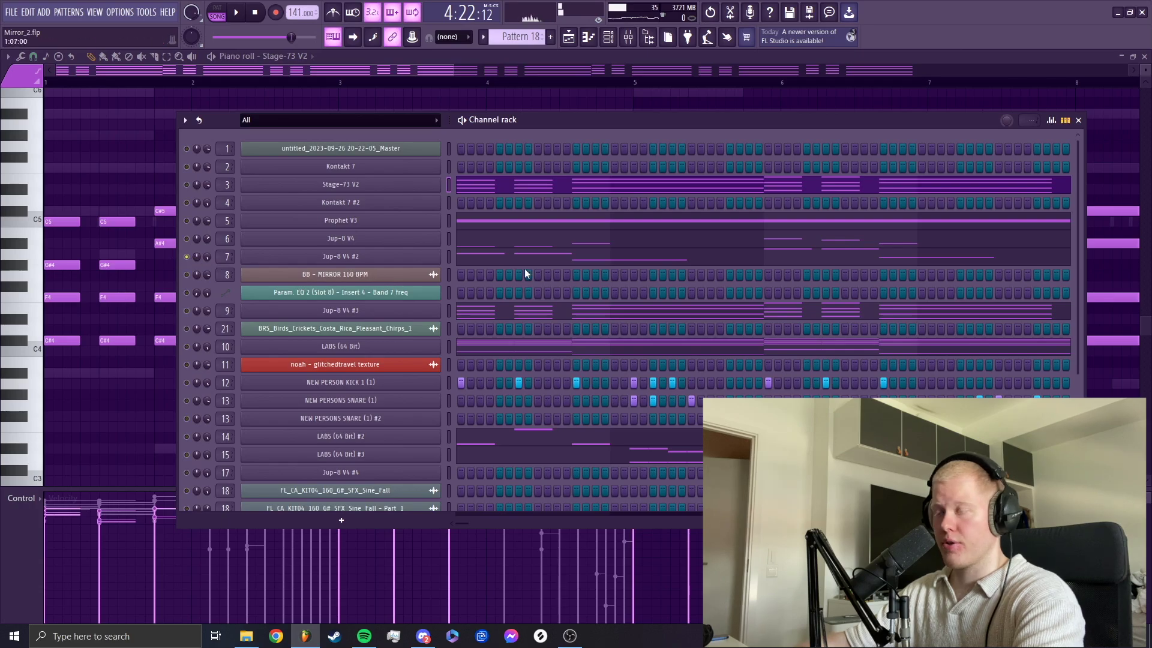
# Step: Play Pattern 18 while viewing the Jup-8 V4 #2 notes in the piano roll, then replay it with the channel rack showing the drum steps
pyautogui.press('space')
pyautogui.click(556, 260)
pyautogui.scroll(-3, 438, 341)
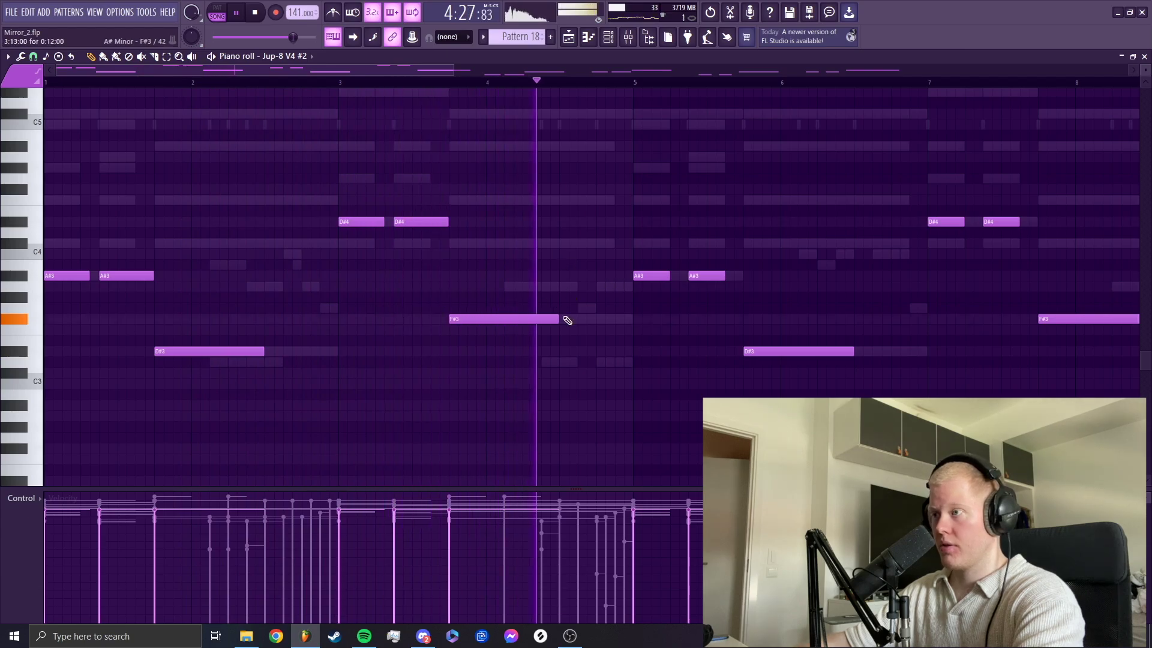
pyautogui.click(608, 36)
pyautogui.press('space')
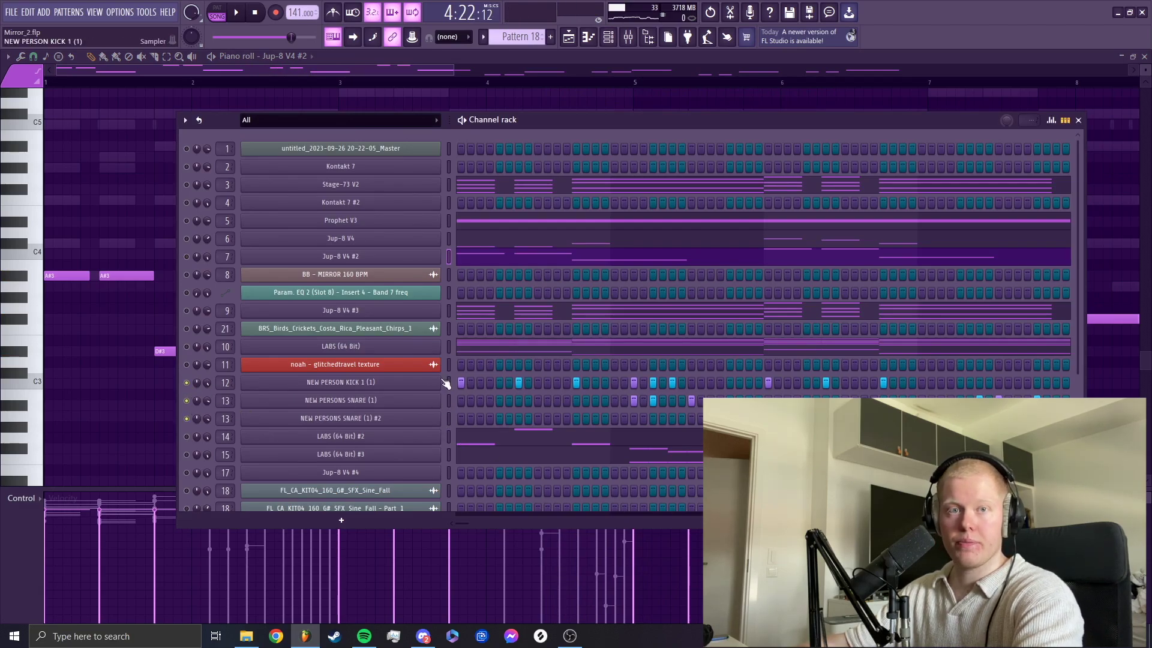
pyautogui.press('space')
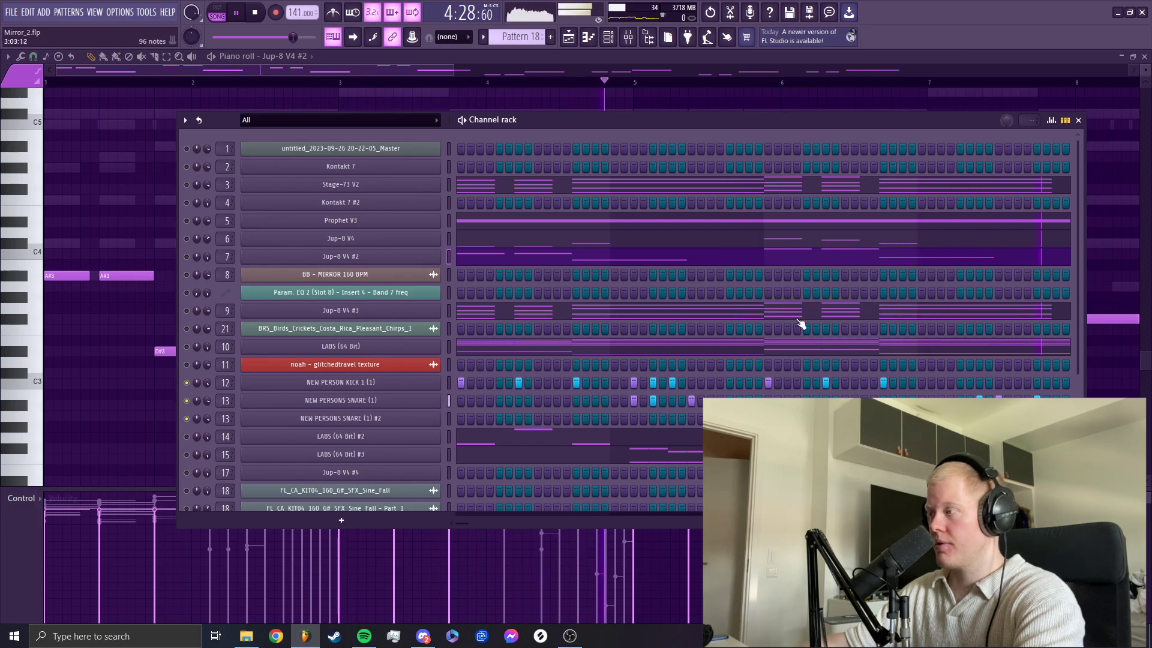
pyautogui.press('space')
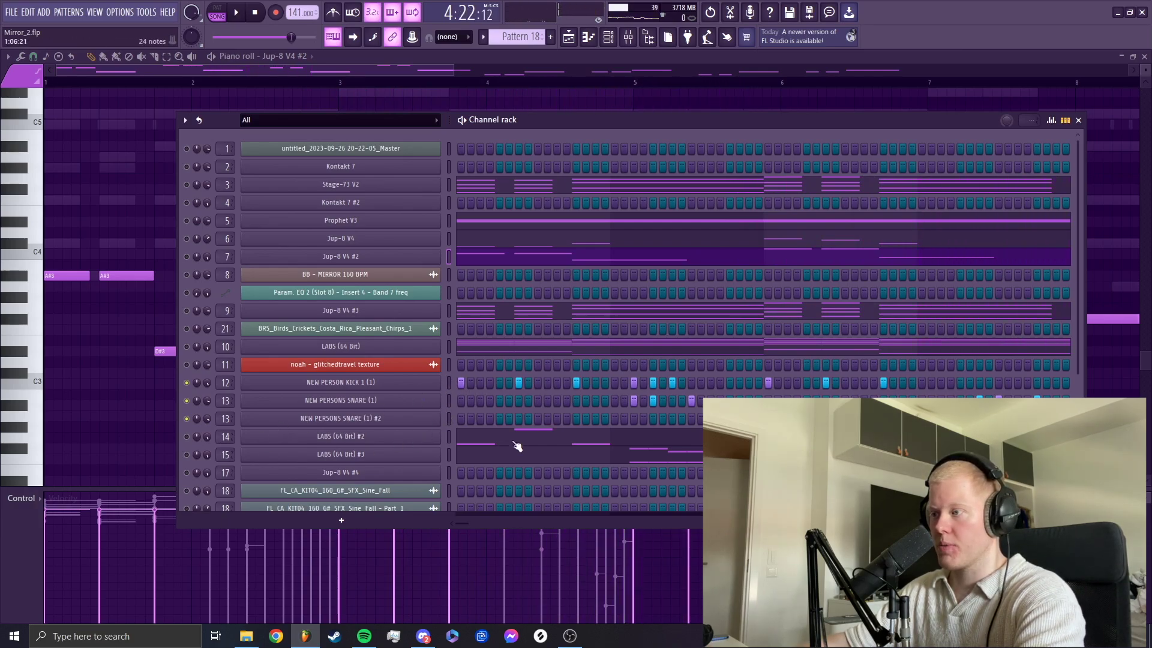
# Step: Open the LABS (64 Bit) #3 notes in the piano roll, enlarged on the opening bars
pyautogui.scroll(-3, 483, 447)
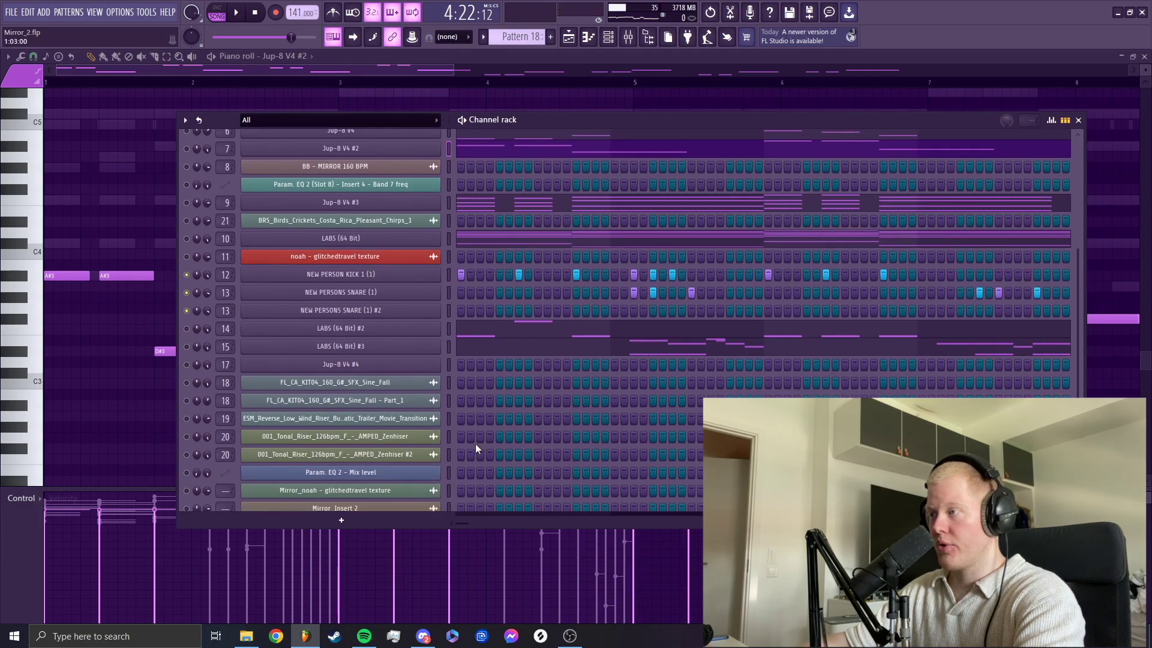
pyautogui.click(506, 351)
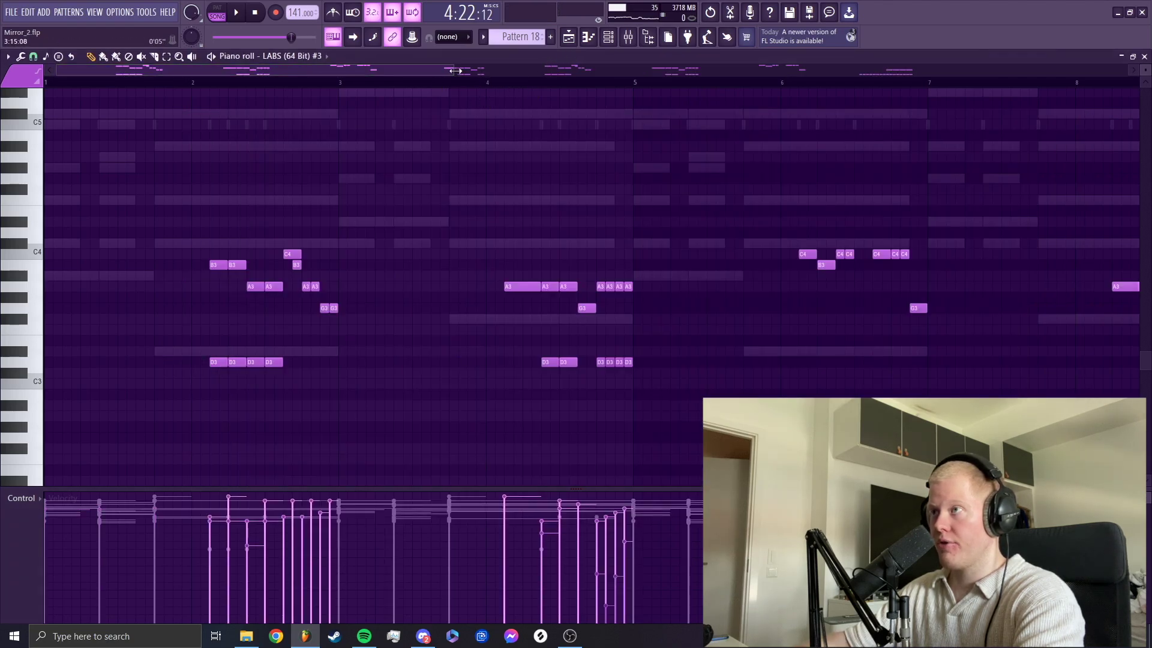
pyautogui.moveTo(456, 71); pyautogui.dragTo(419, 71)
# Step: Open the LABS (64 Bit) #3 instrument, inspect its Percussion preset and controls, and close it
pyautogui.press('F6')
pyautogui.click(399, 290)
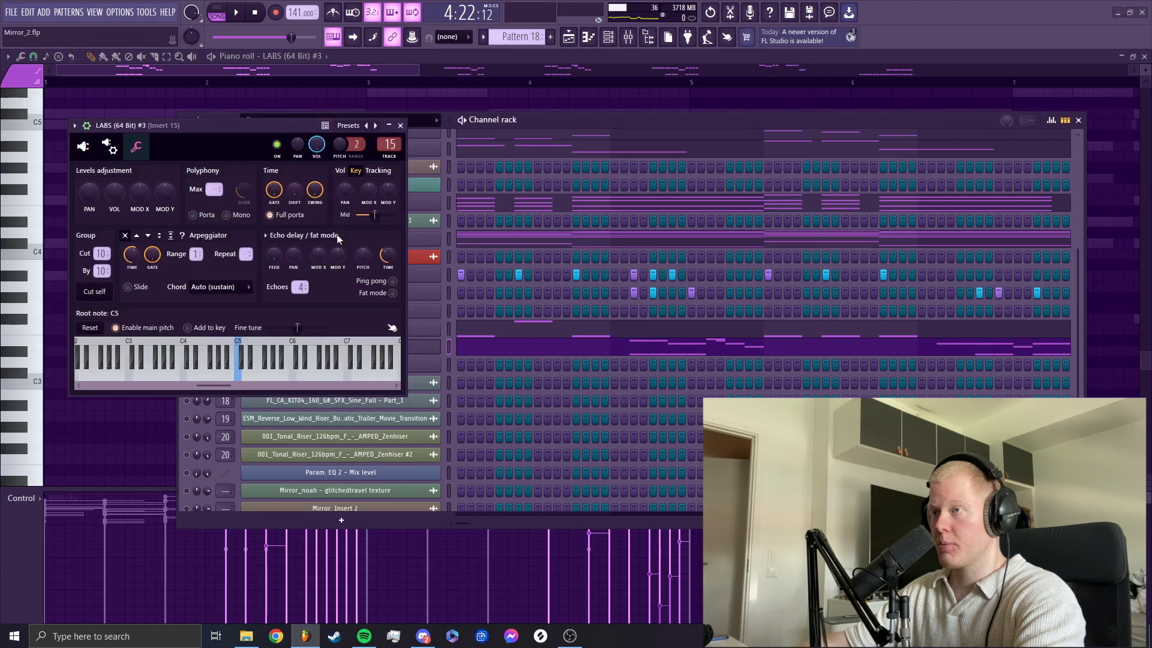
pyautogui.click(84, 147)
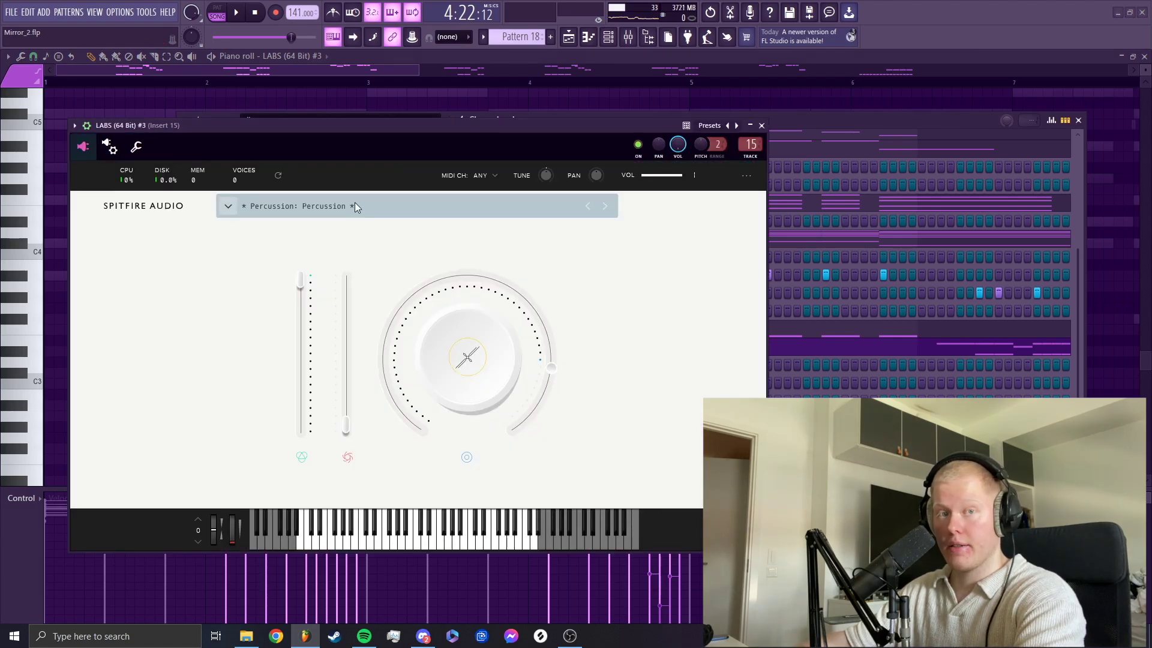
pyautogui.rightClick(506, 355)
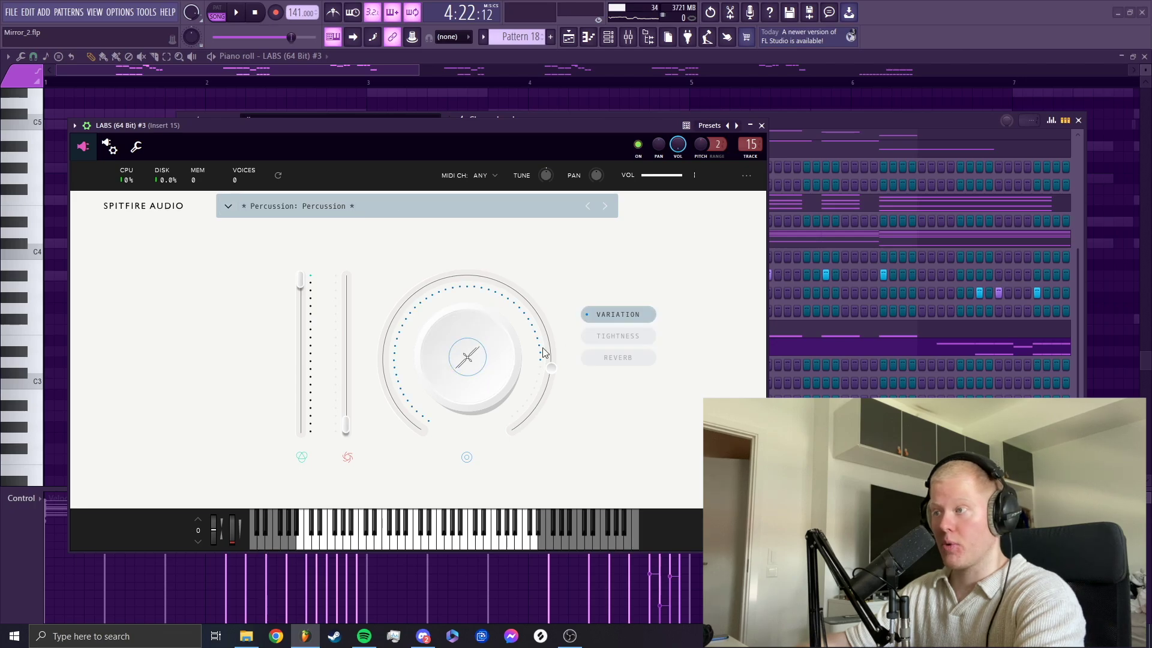
pyautogui.click(693, 291)
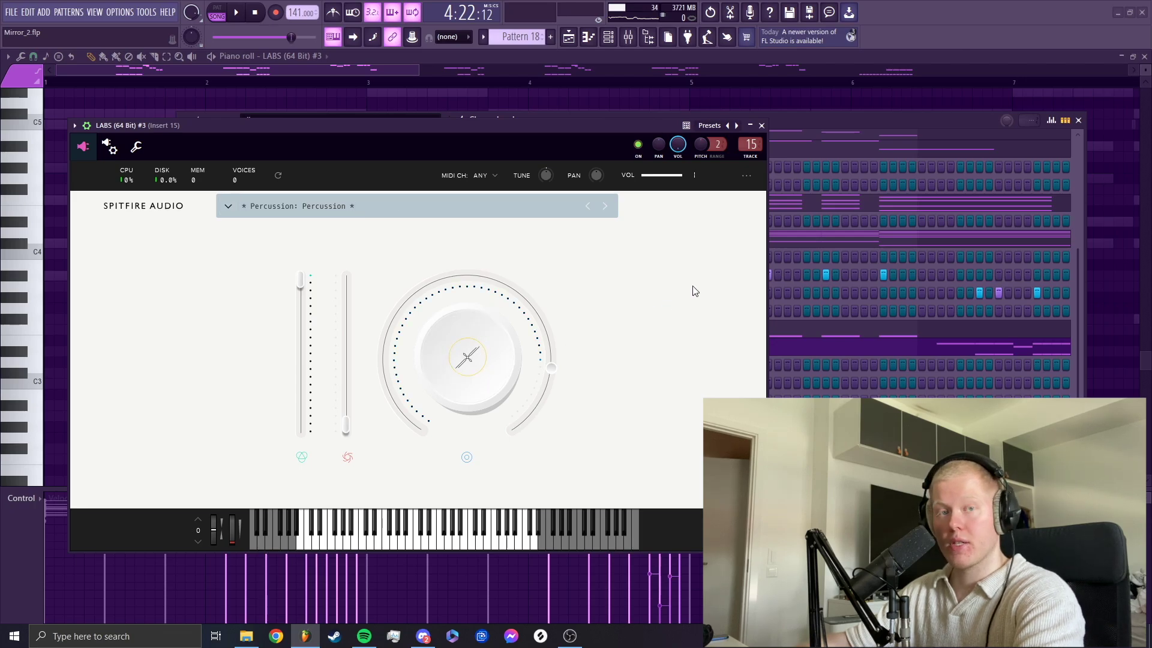
pyautogui.click(763, 125)
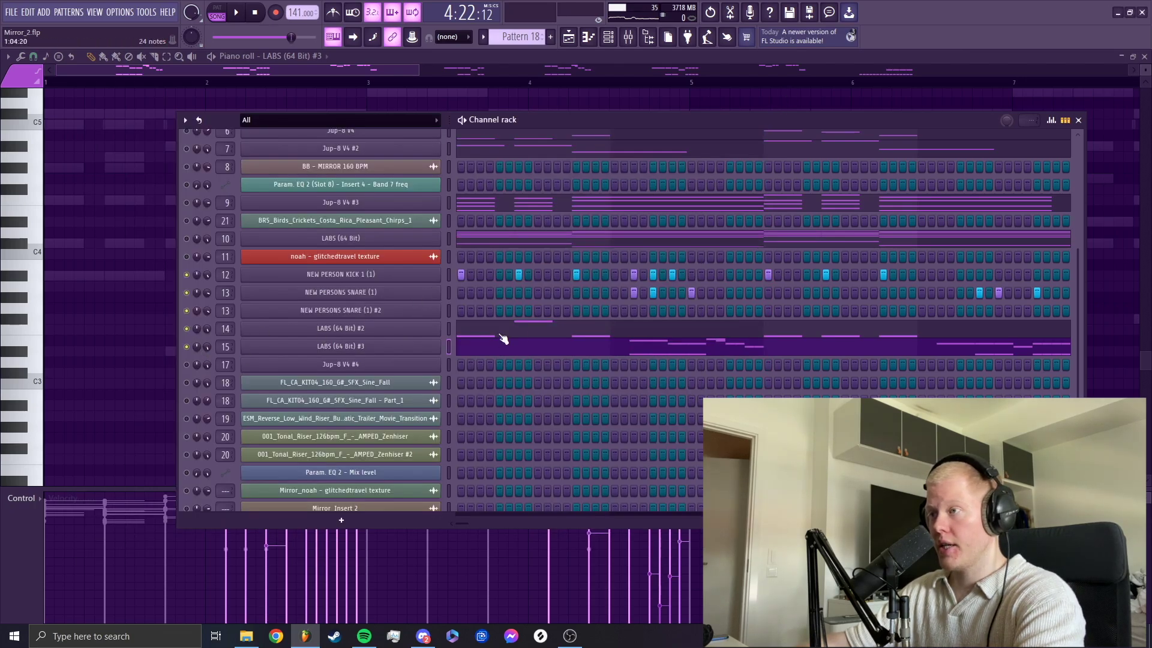
# Step: Open the LABS (64 Bit) #2 notes in the piano roll and audition the first C#4 and A4 notes
pyautogui.click(489, 337)
pyautogui.moveTo(422, 75); pyautogui.dragTo(312, 75)
pyautogui.click(74, 244)
pyautogui.click(168, 155)
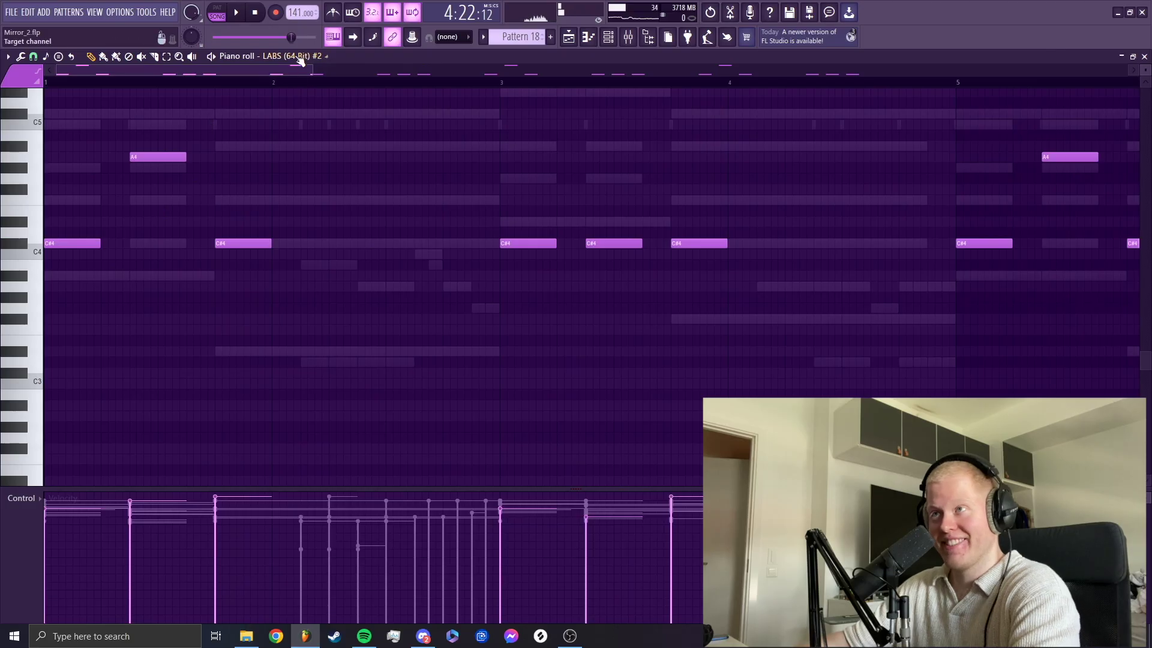
# Step: Show the LABS (64 Bit) #3 notes briefly, switch the piano roll to NEW PERSON KICK 1 (1), and play Pattern 18
pyautogui.click(264, 56)
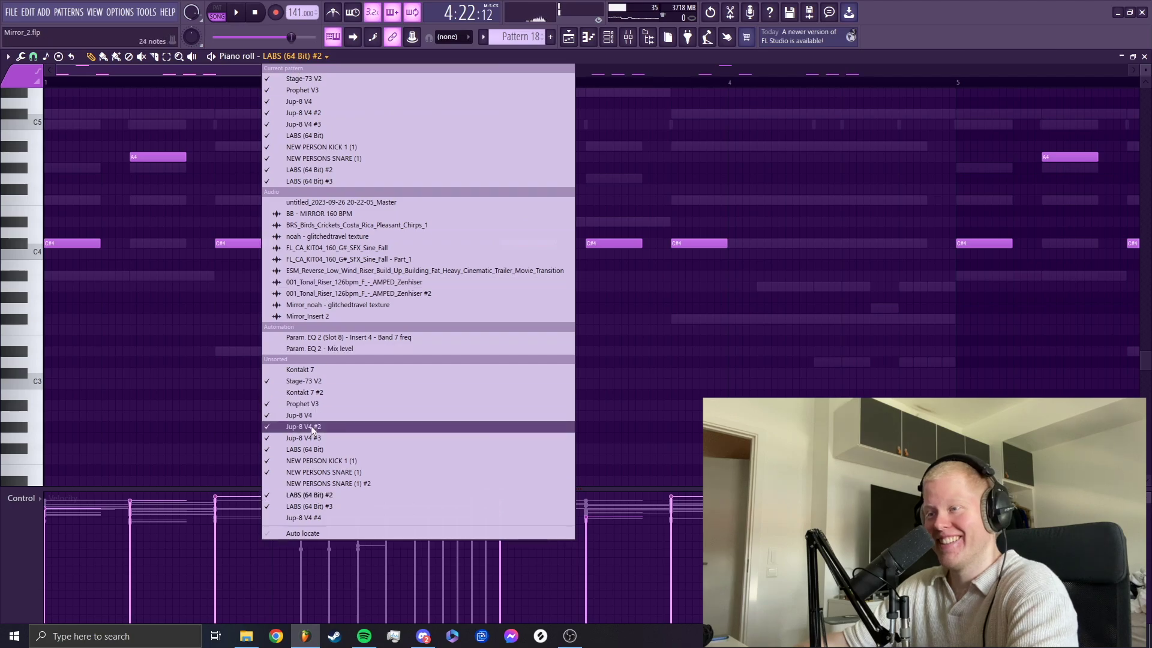
pyautogui.click(300, 506)
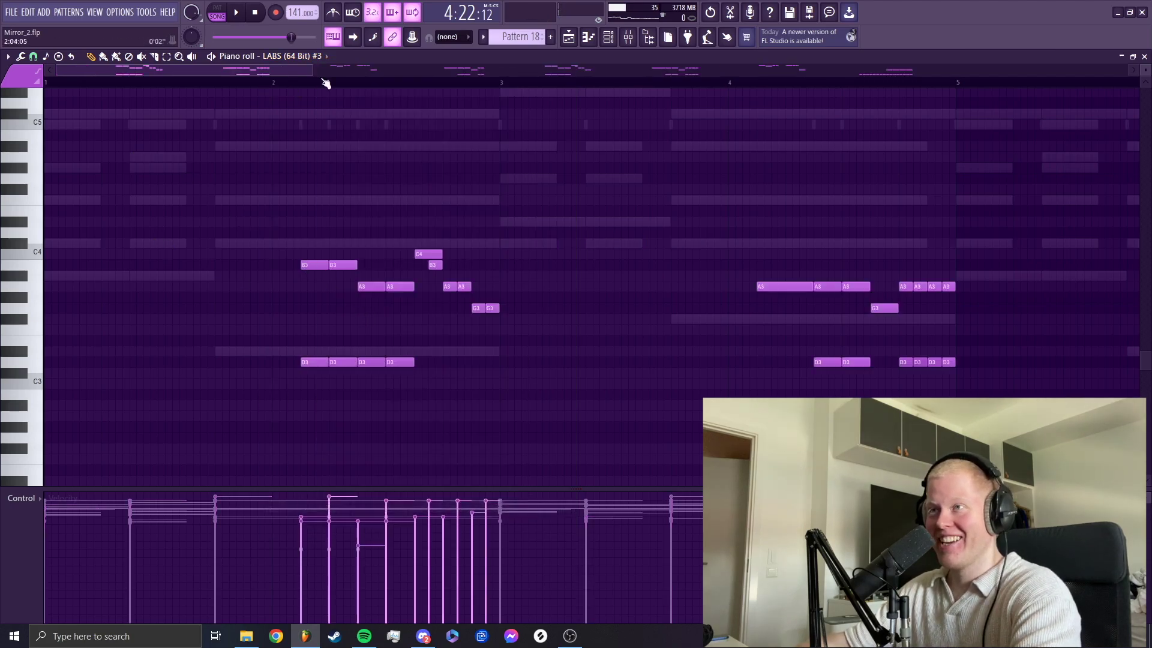
pyautogui.click(319, 56)
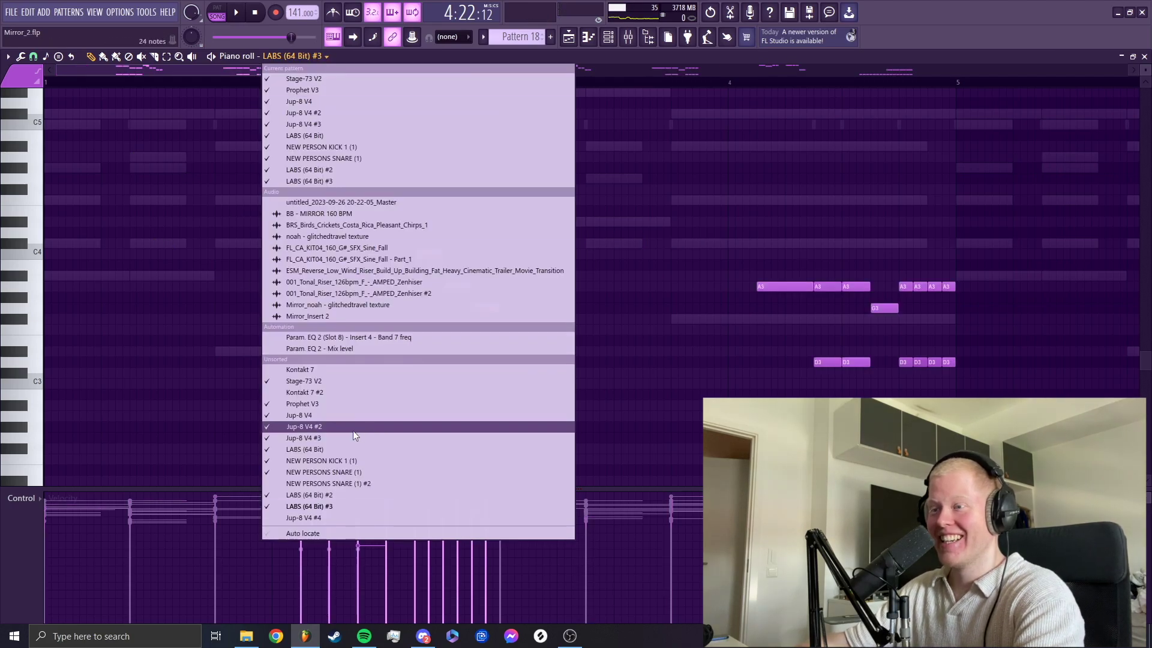
pyautogui.click(312, 461)
pyautogui.press('space')
pyautogui.scroll(3, 213, 399)
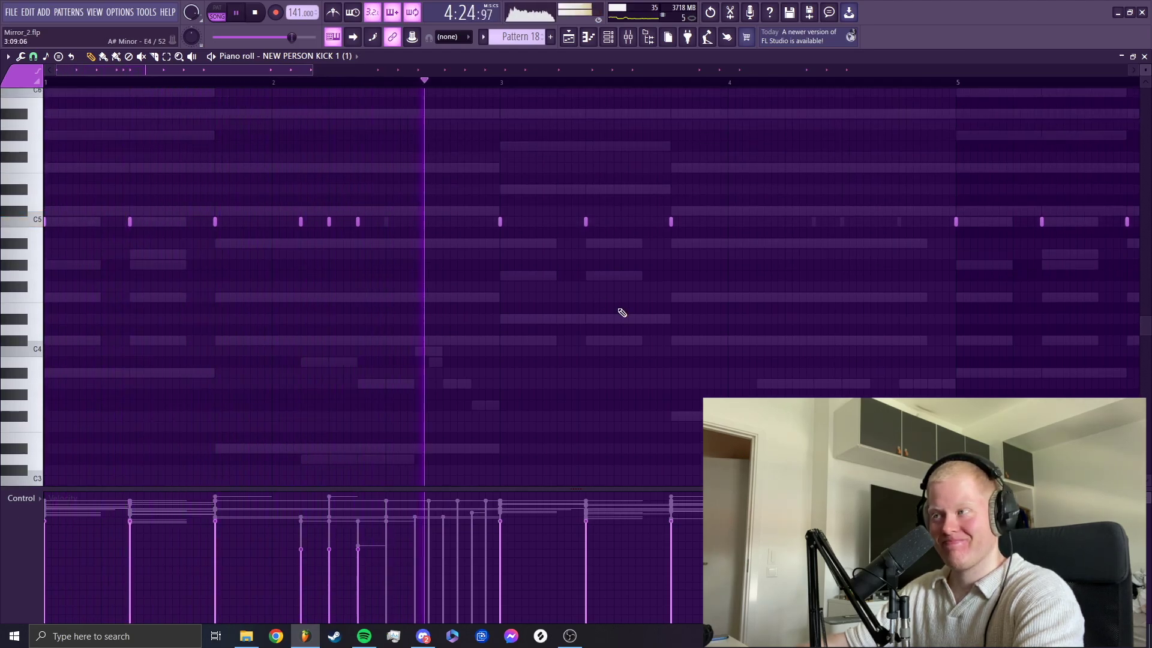
pyautogui.keyDown('ctrl'); pyautogui.scroll(-3, 612, 317); pyautogui.keyUp('ctrl')
pyautogui.scroll(-3, 611, 322)
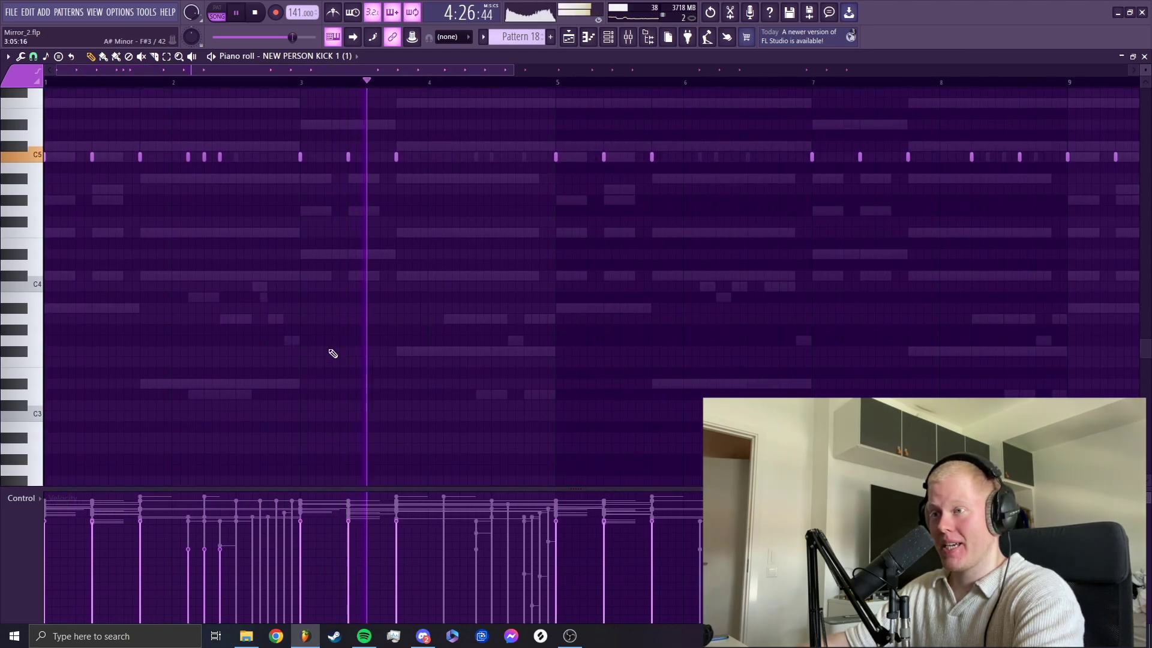
# Step: Switch the piano roll to LABS (64 Bit) #3 and follow its percussion notes across the whole pattern during playback
pyautogui.doubleClick(292, 340)
pyautogui.keyDown('ctrl'); pyautogui.scroll(-4, 598, 354); pyautogui.keyUp('ctrl')
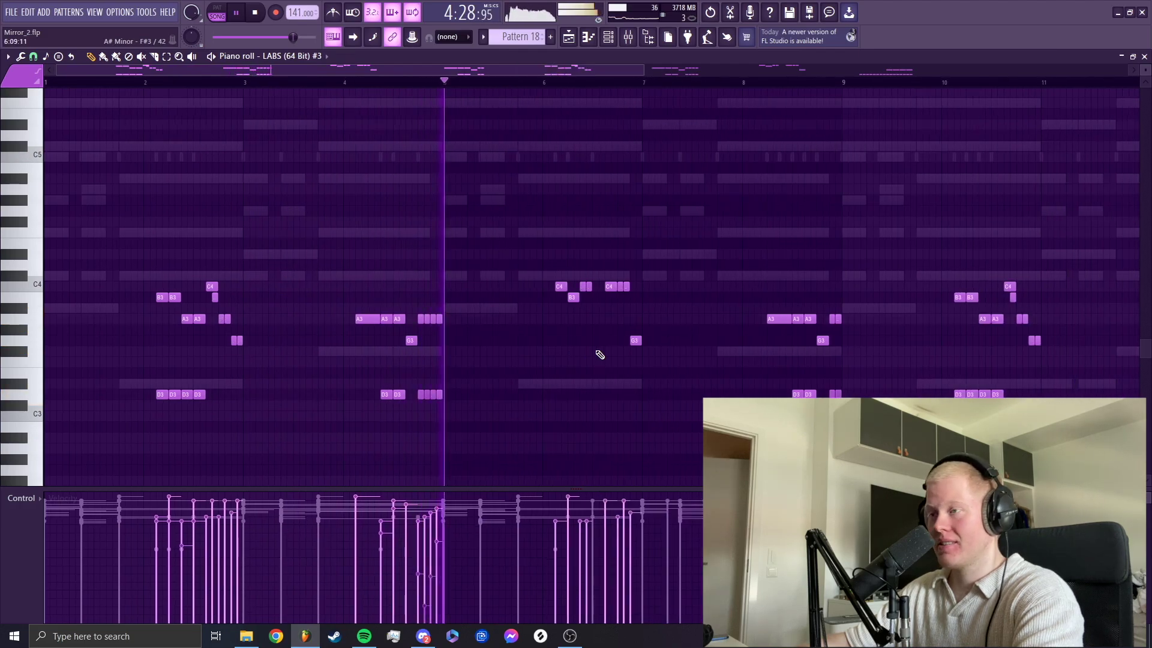
pyautogui.keyDown('ctrl'); pyautogui.scroll(-1, 470, 360); pyautogui.keyUp('ctrl')
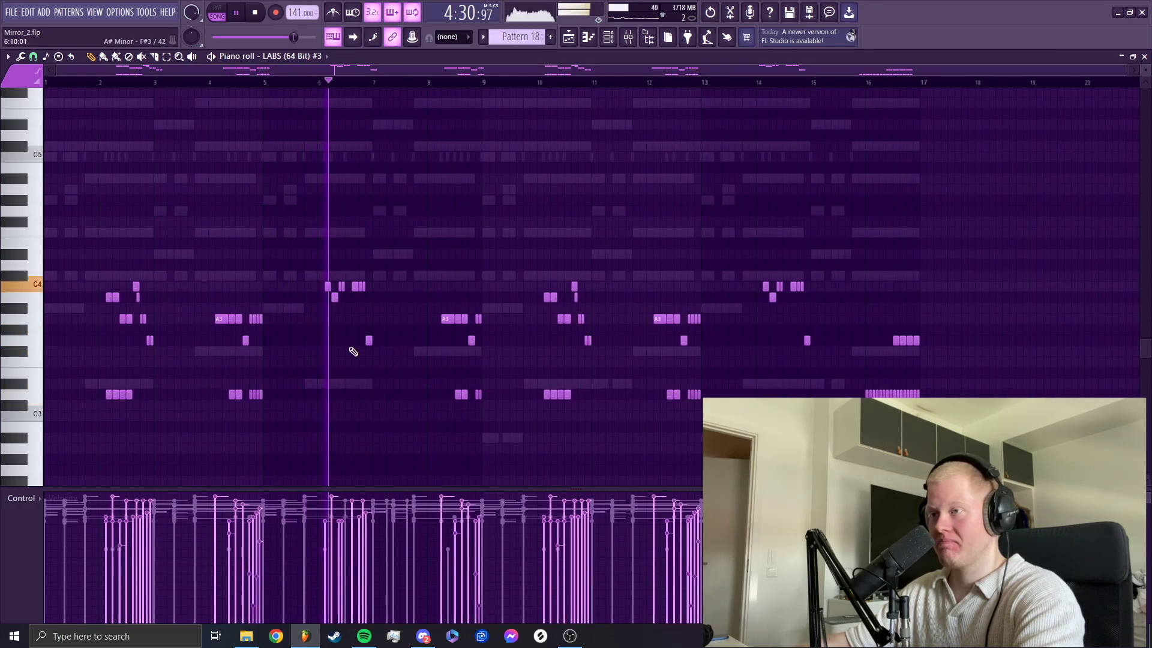
pyautogui.scroll(-4, 352, 352)
pyautogui.keyDown('ctrl'); pyautogui.scroll(6, 354, 353); pyautogui.keyUp('ctrl')
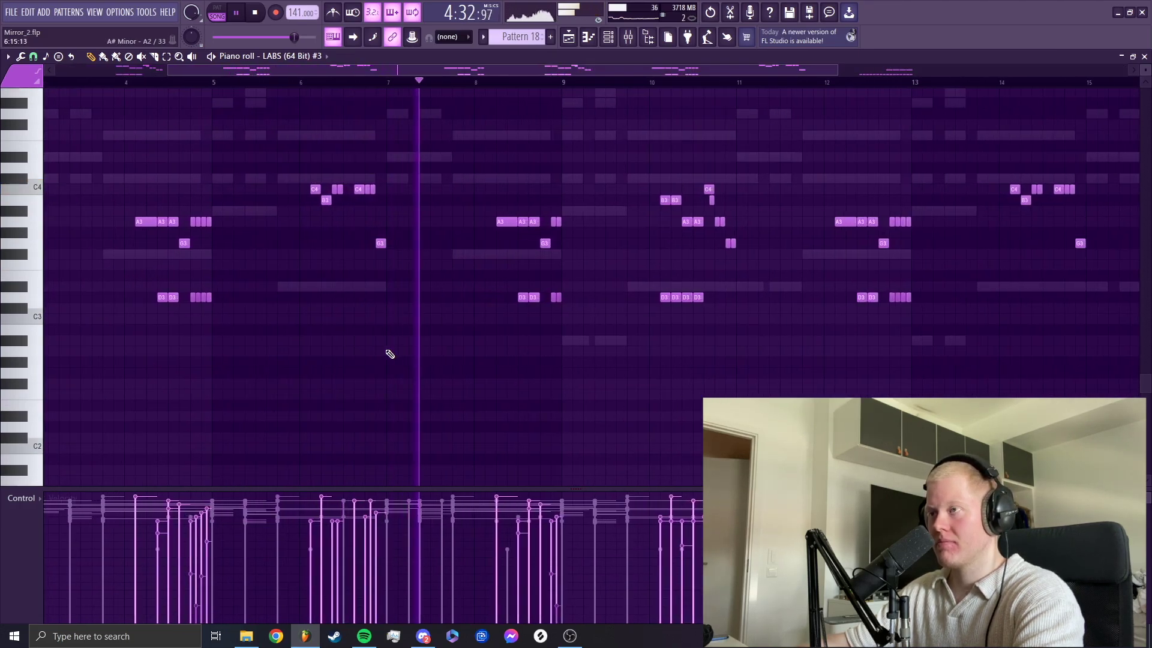
pyautogui.keyDown('ctrl'); pyautogui.scroll(-6, 514, 369); pyautogui.keyUp('ctrl')
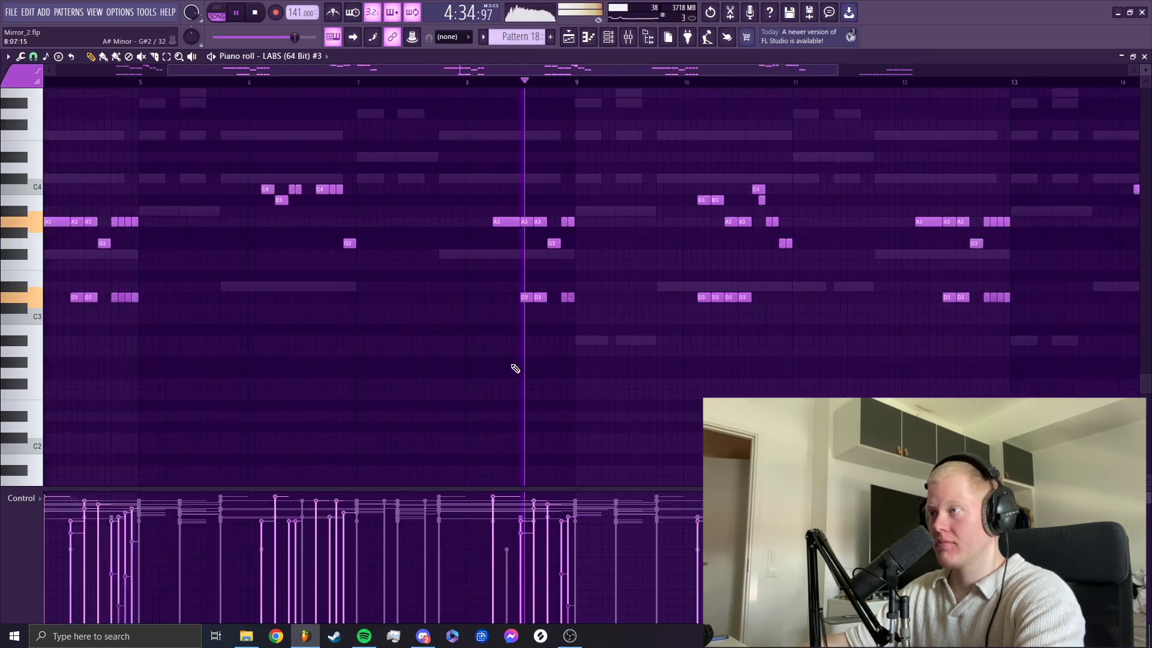
pyautogui.scroll(3, 515, 371)
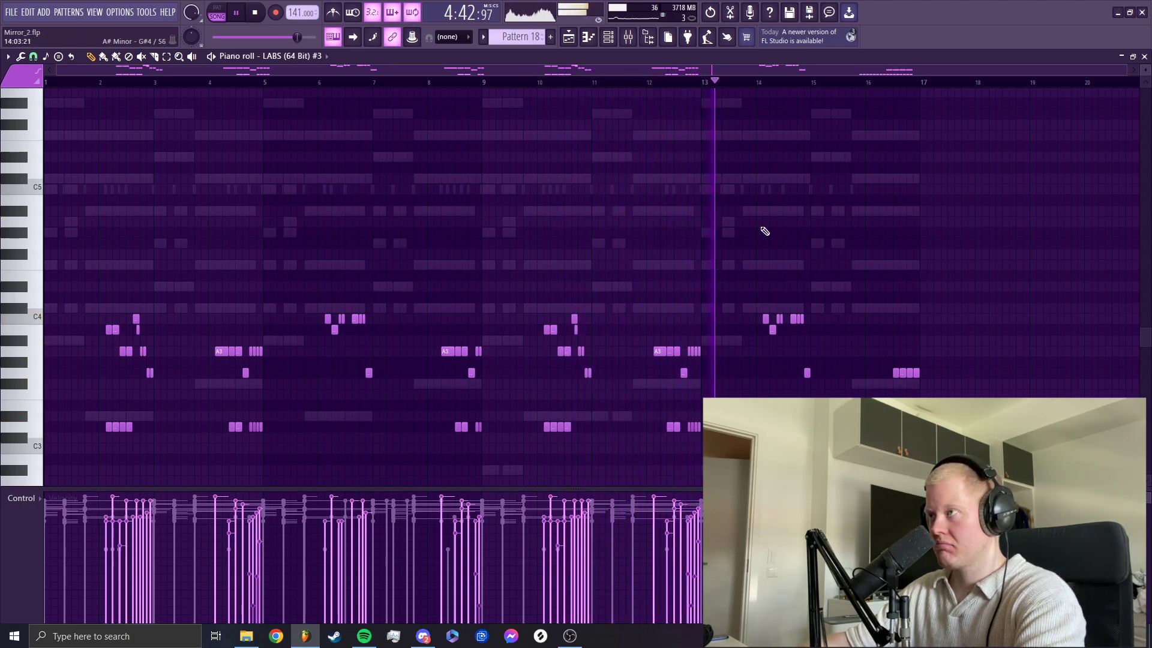
# Step: Switch the piano roll to LABS (64 Bit) #2, stop playback, and examine the notes of the first bars
pyautogui.click(324, 56)
pyautogui.click(309, 494)
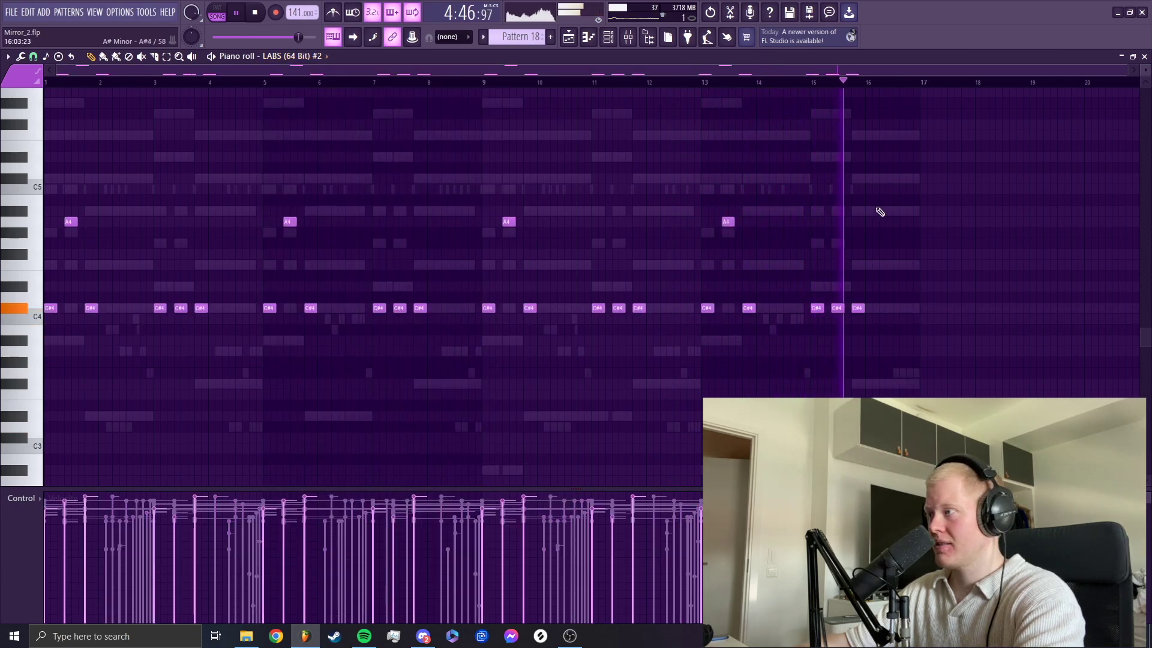
pyautogui.press('space')
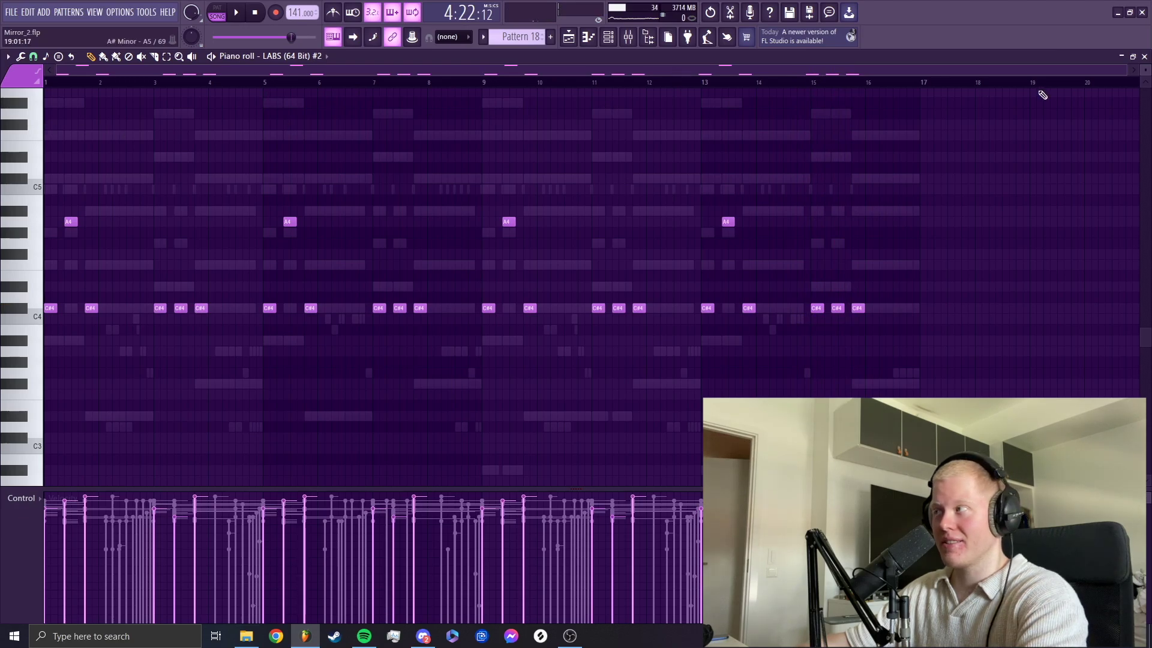
pyautogui.moveTo(1121, 69); pyautogui.dragTo(331, 114)
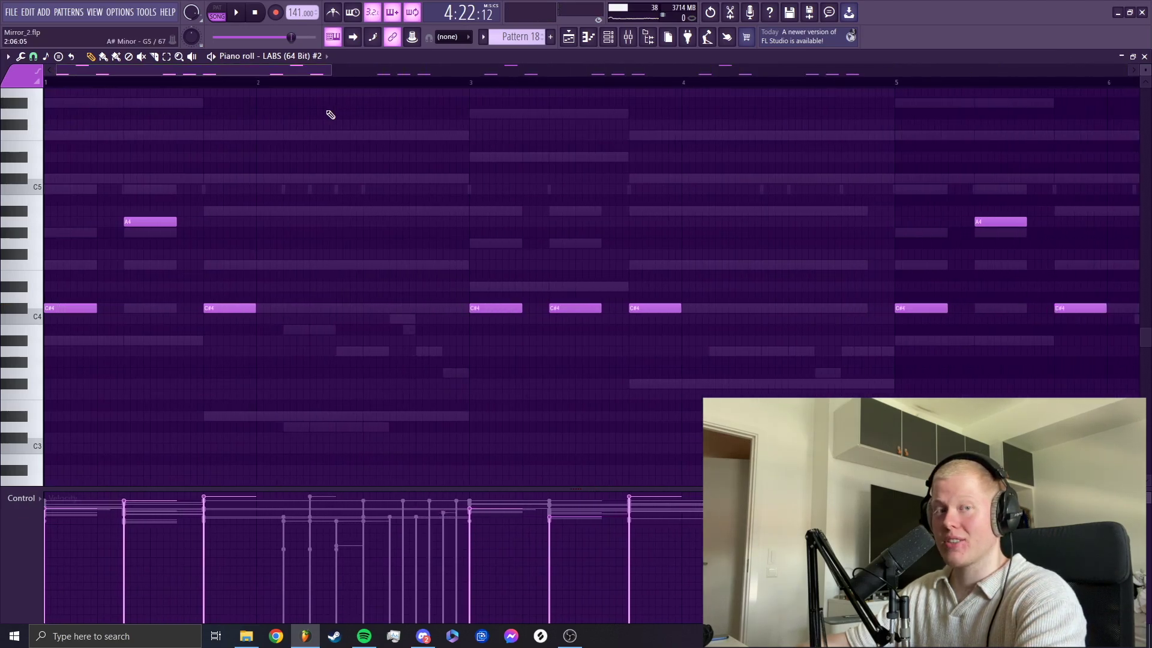
# Step: Return to the LABS (64 Bit) #3 notes, play them from bar 2, stop, and examine the rhythm over the pattern
pyautogui.click(306, 56)
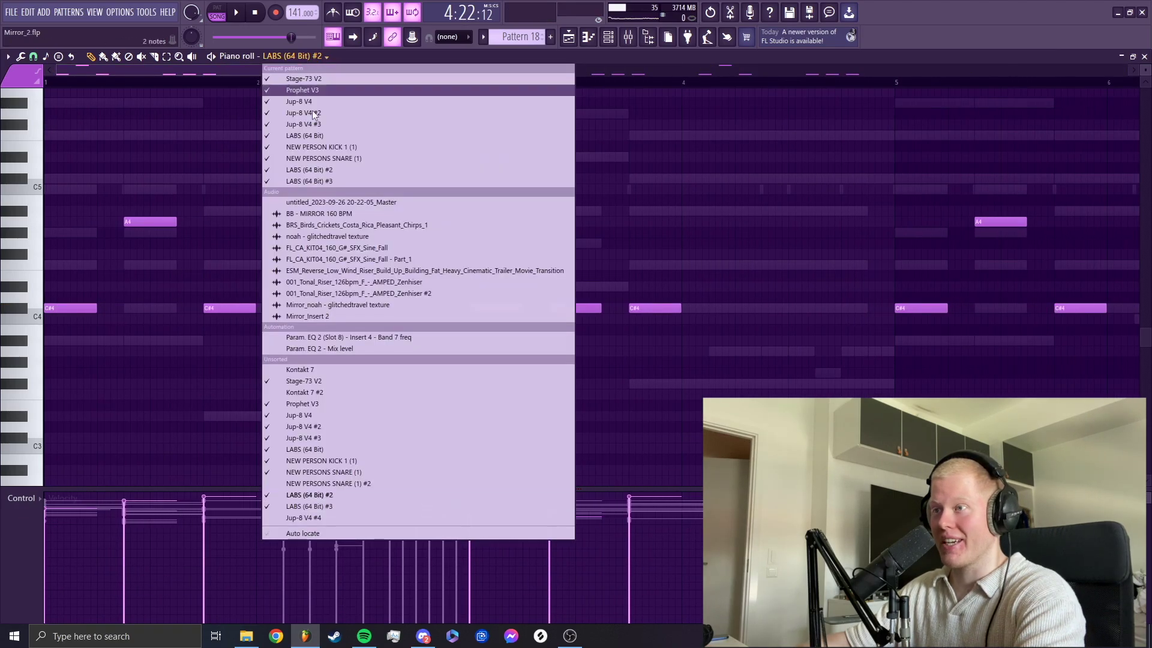
pyautogui.click(327, 481)
pyautogui.moveTo(329, 70); pyautogui.dragTo(487, 84)
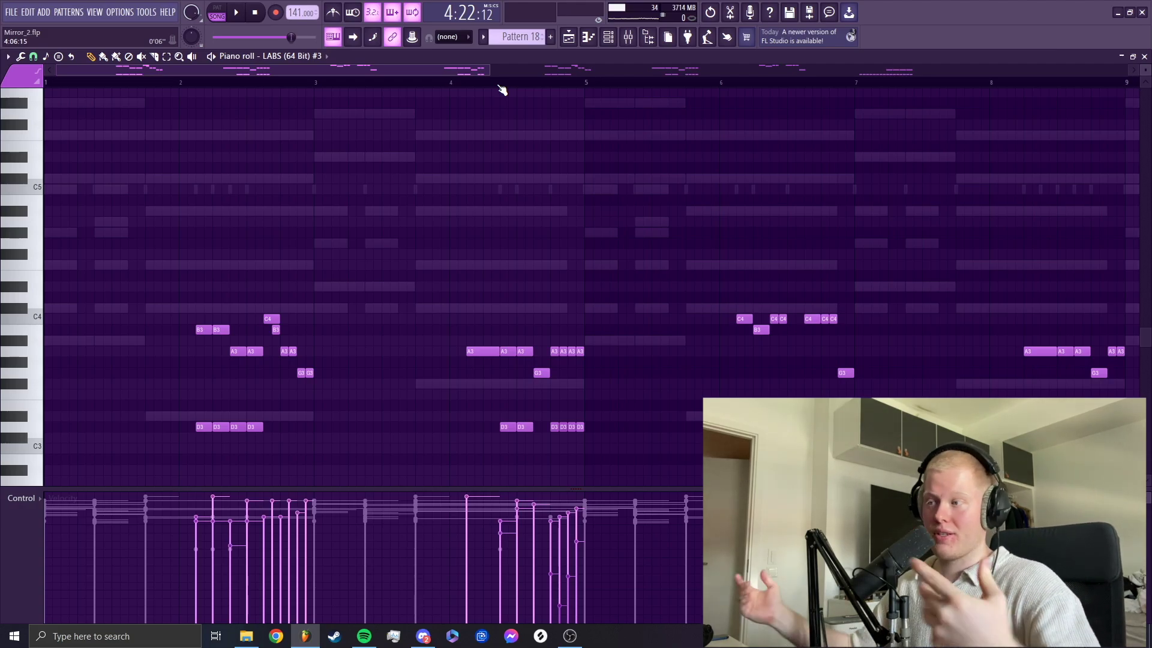
pyautogui.click(185, 82)
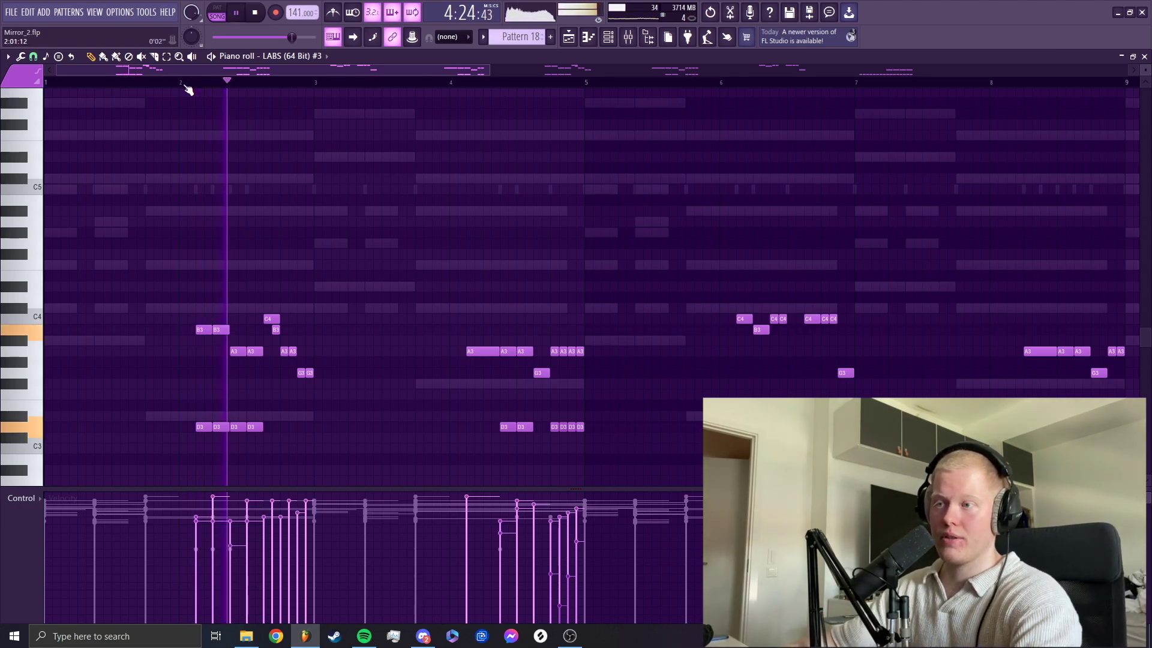
pyautogui.press('space')
pyautogui.scroll(-1, 484, 87)
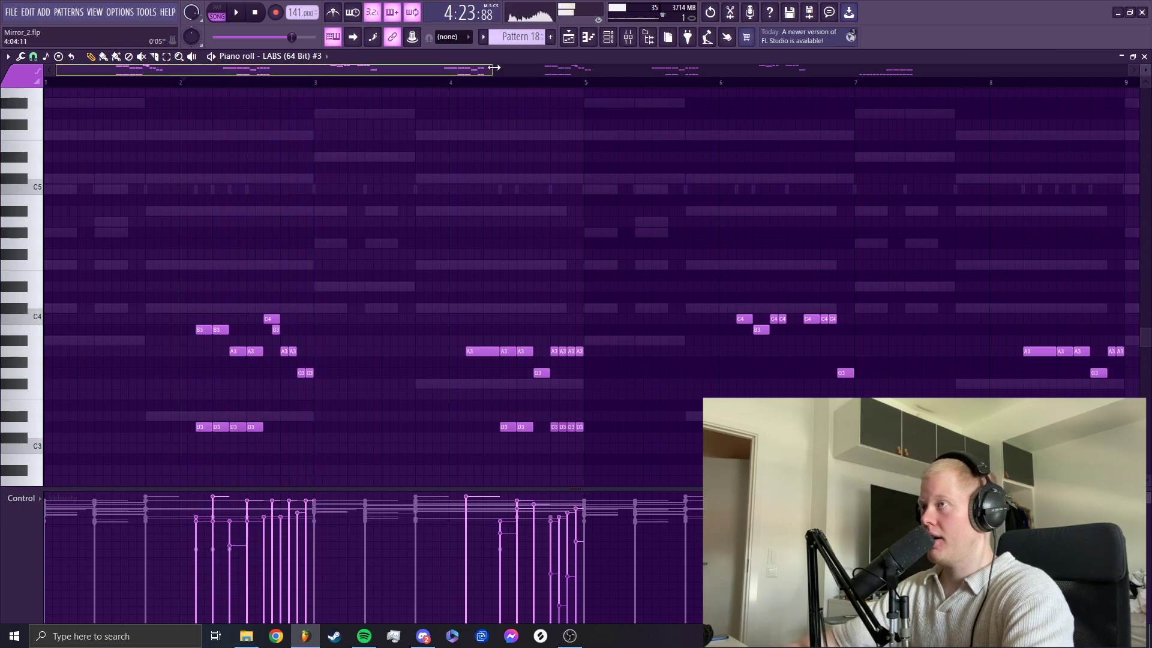
pyautogui.moveTo(557, 66); pyautogui.dragTo(397, 69)
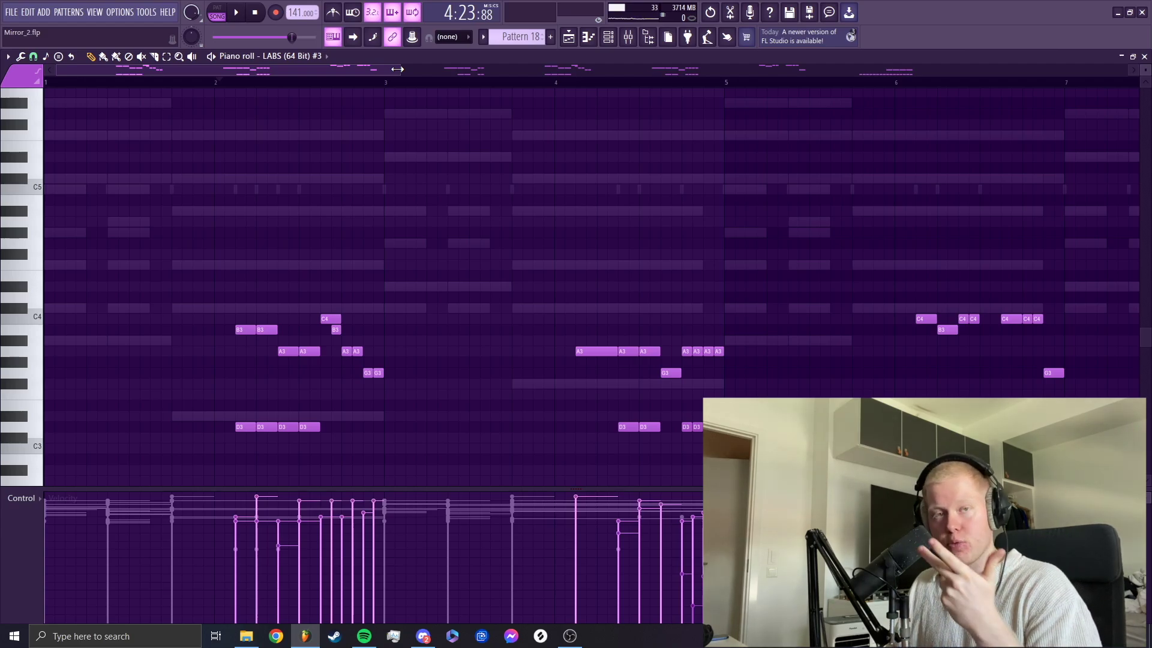
pyautogui.moveTo(397, 69); pyautogui.dragTo(671, 69)
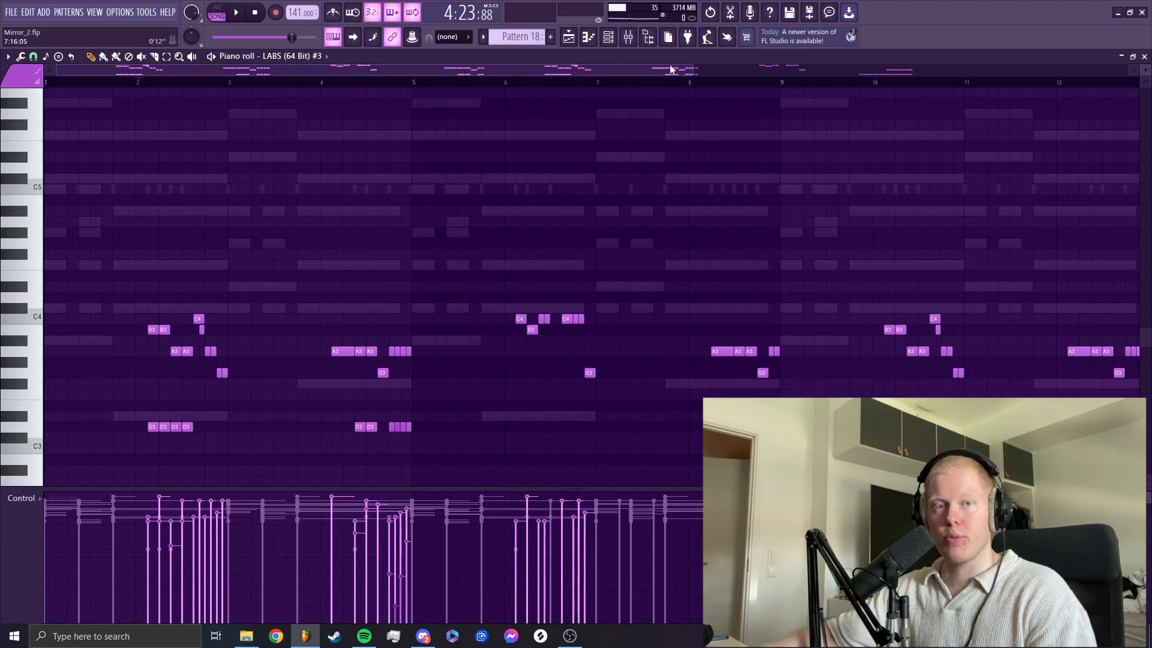
# Step: Open the playlist and examine the arrangement from Pattern 17 through Pattern 18 and Pattern 19
pyautogui.click(570, 38)
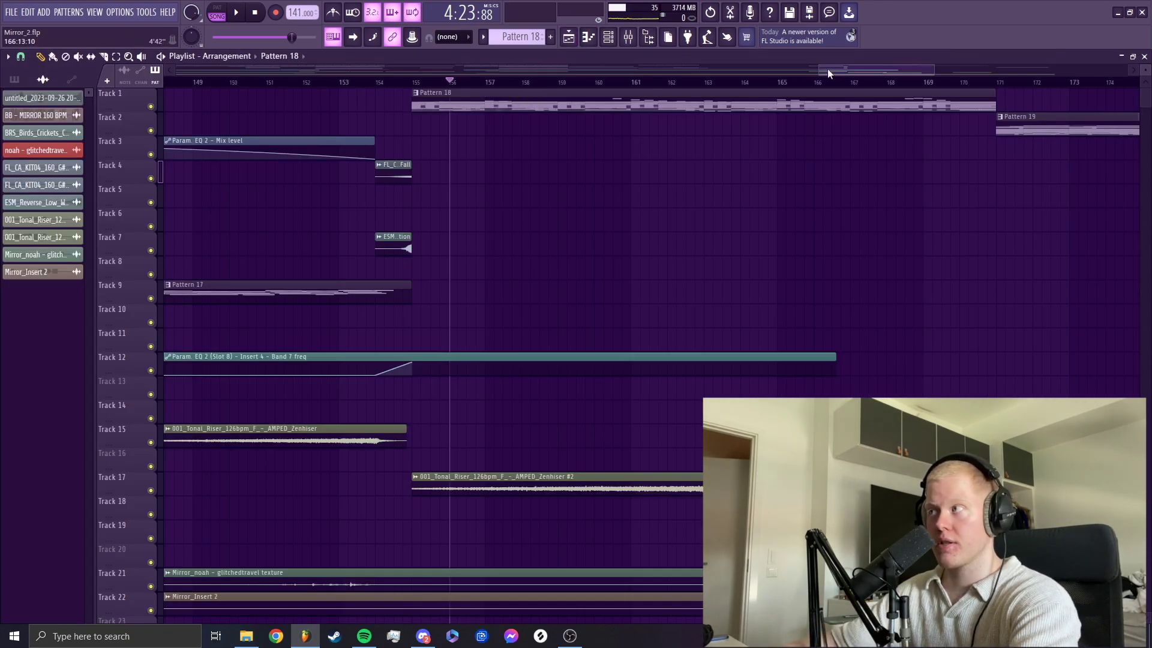
pyautogui.moveTo(818, 69); pyautogui.dragTo(595, 68)
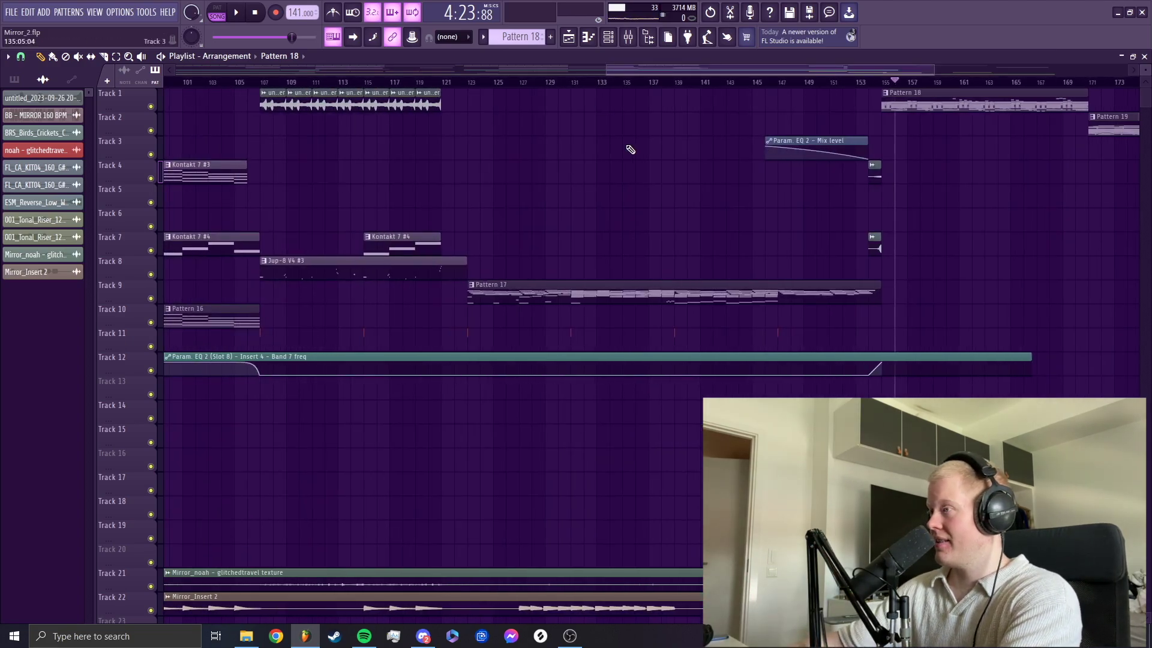
pyautogui.hscroll(2, 927, 66)
pyautogui.moveTo(925, 69); pyautogui.dragTo(949, 70)
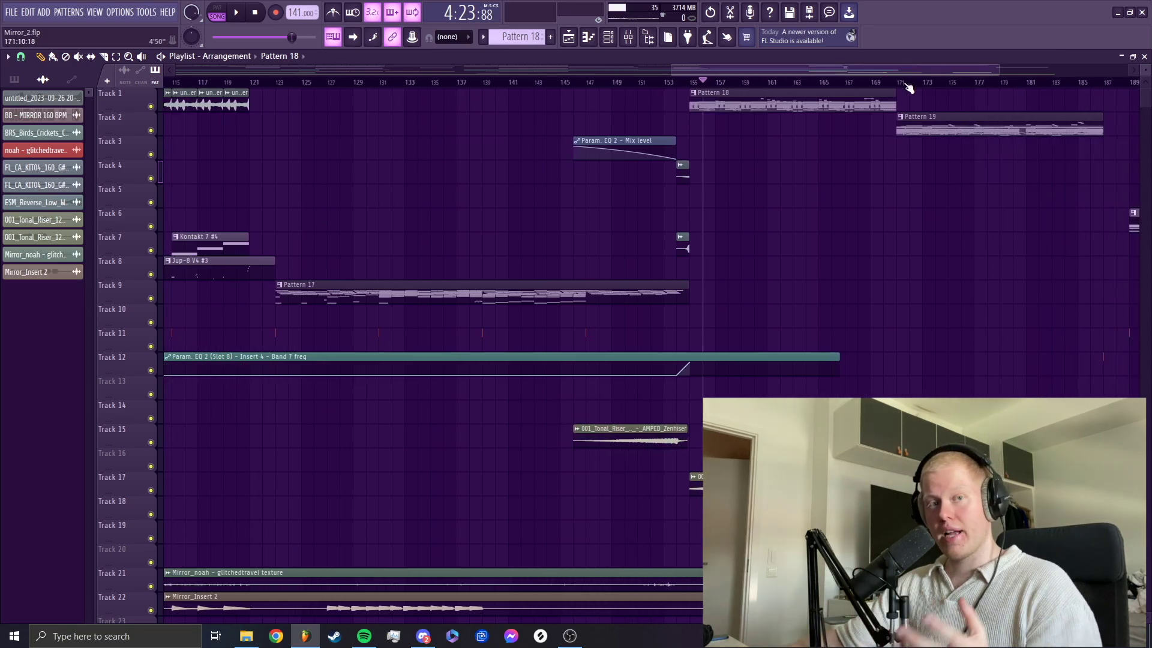
pyautogui.moveTo(887, 70); pyautogui.dragTo(912, 70)
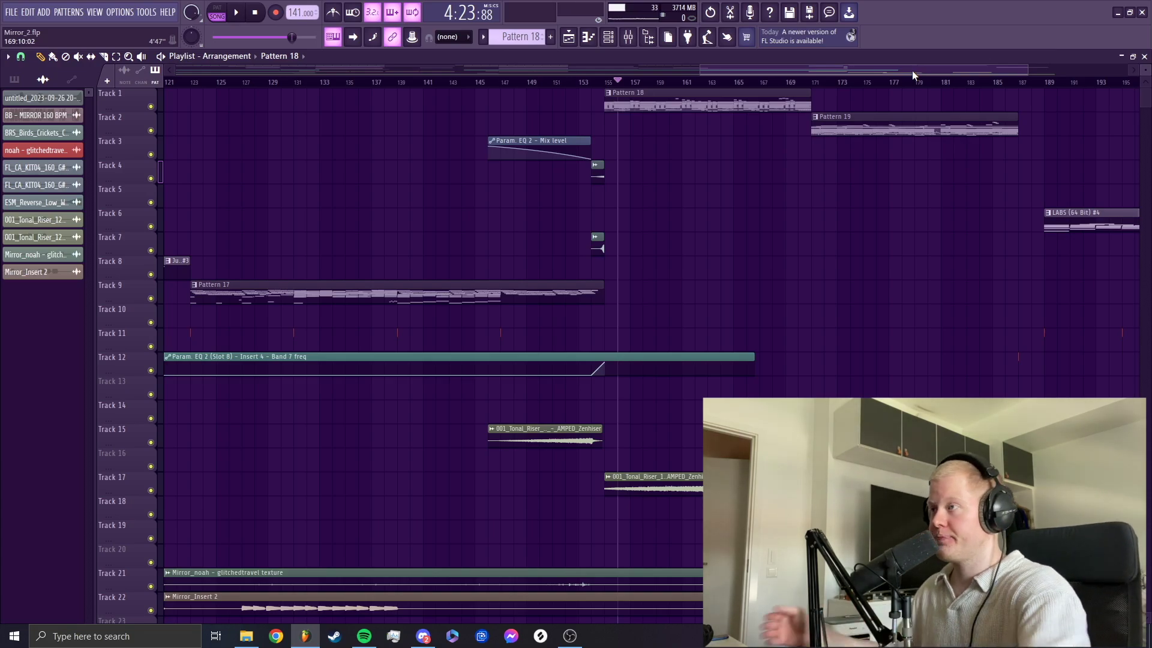
# Step: Place the playhead at the start of Pattern 18 and open its Stage-73 V2 notes in the piano roll
pyautogui.click(619, 37)
pyautogui.moveTo(768, 68); pyautogui.dragTo(762, 68)
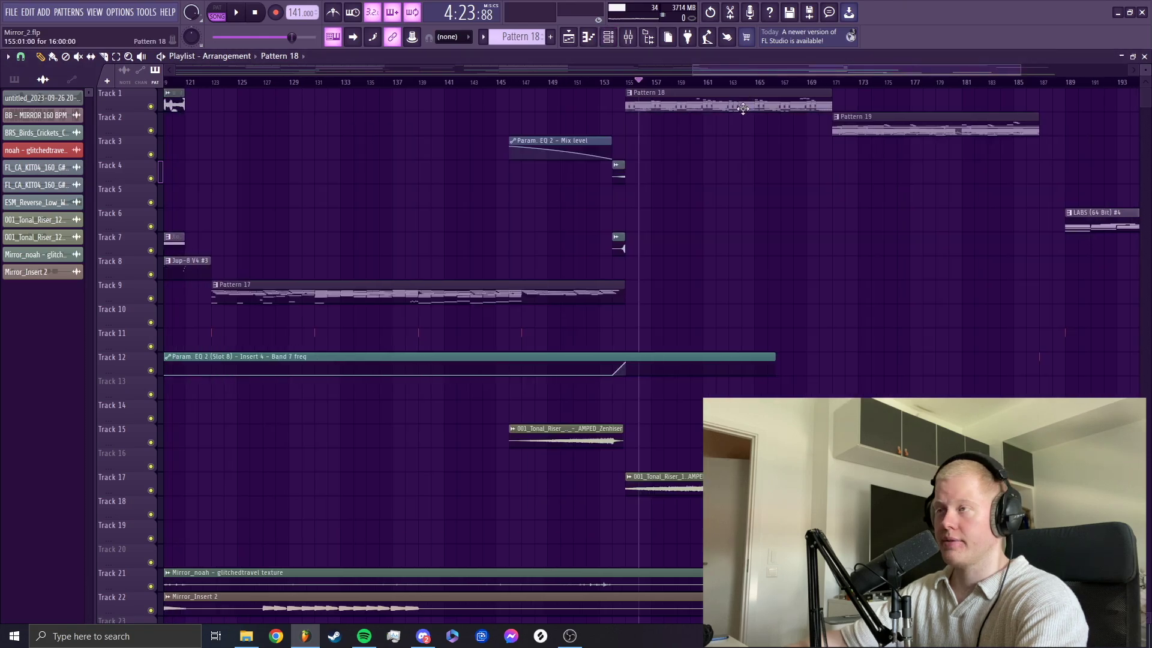
pyautogui.scroll(5, 727, 251)
pyautogui.moveTo(543, 84); pyautogui.dragTo(470, 86)
pyautogui.doubleClick(543, 105)
pyautogui.scroll(-3, 552, 117)
pyautogui.click(570, 37)
pyautogui.click(570, 37)
pyautogui.scroll(-3, 633, 288)
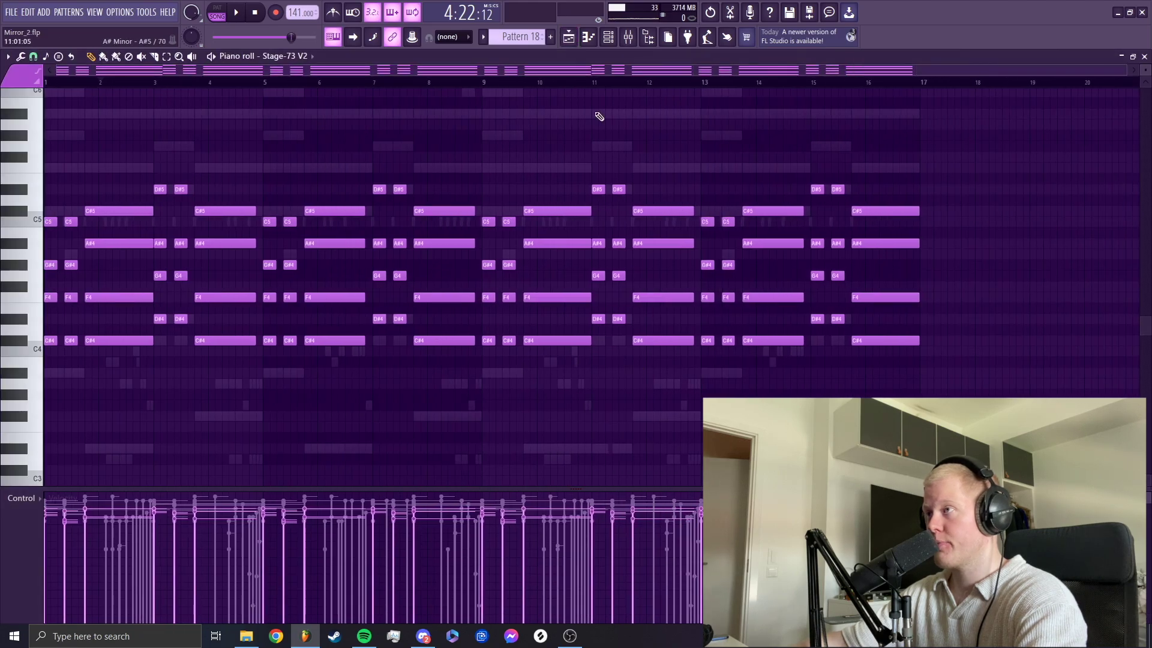
# Step: Switch the piano roll to Prophet V3 and examine its notes over the pattern, briefly checking the playlist
pyautogui.click(305, 55)
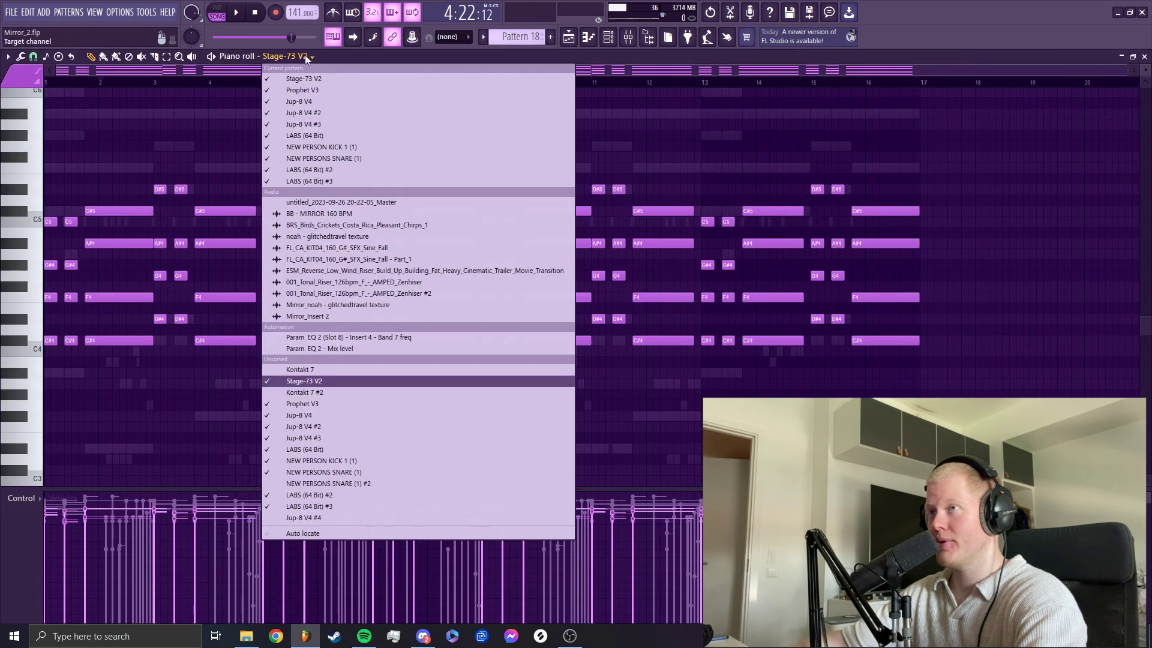
pyautogui.click(313, 404)
pyautogui.scroll(4, 258, 300)
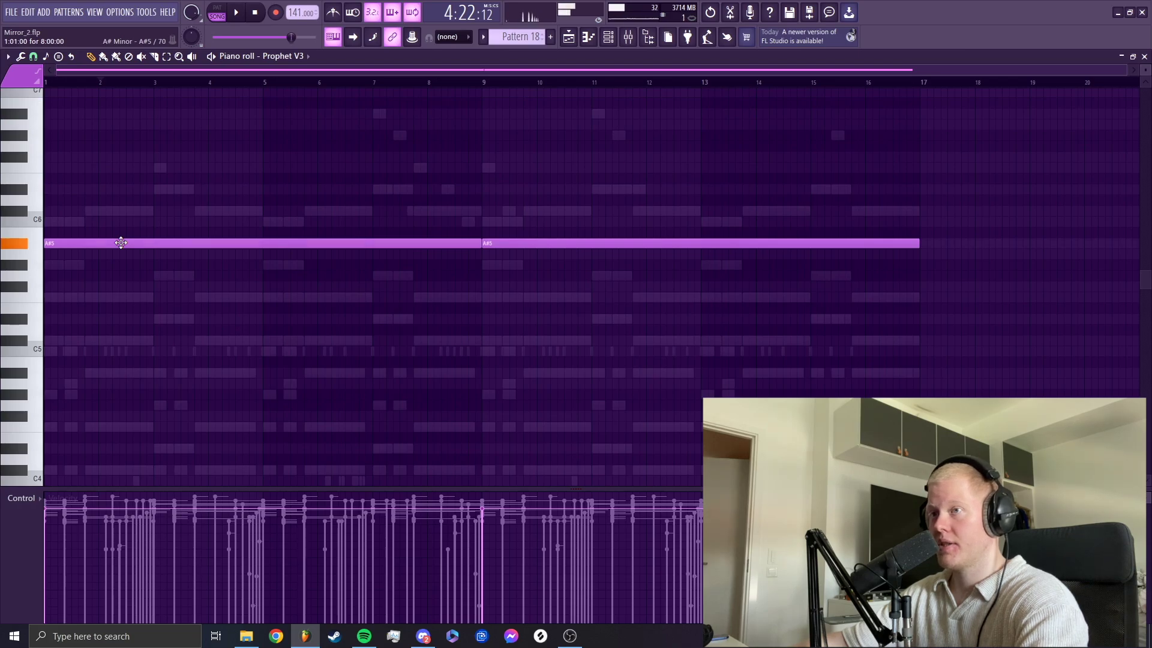
pyautogui.click(570, 38)
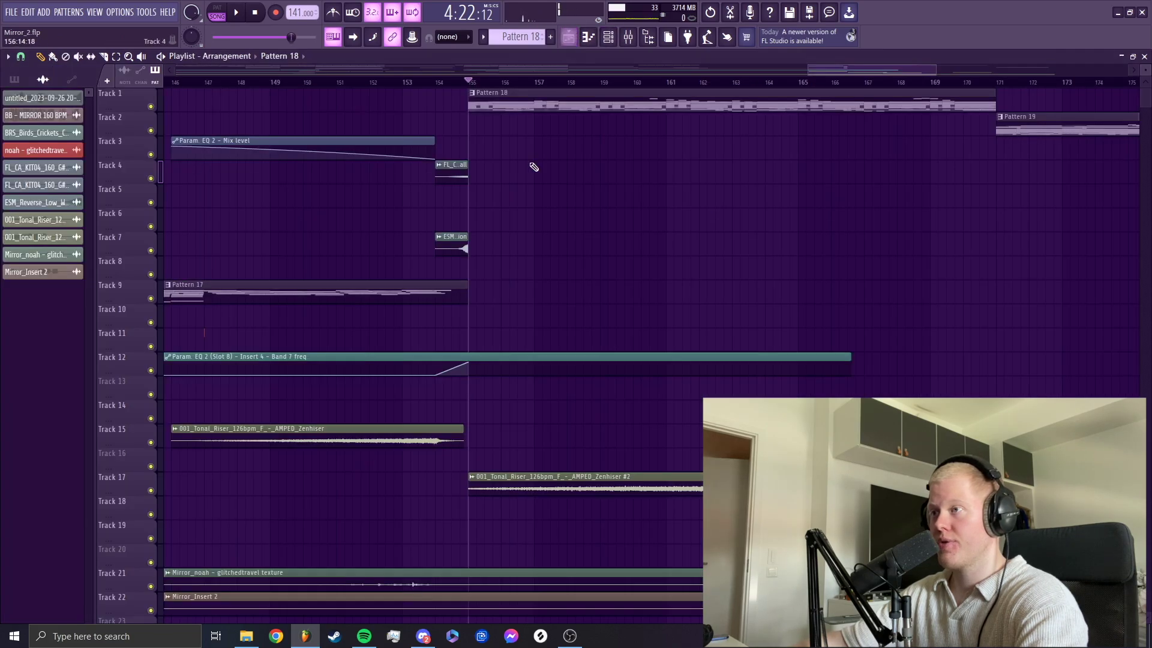
pyautogui.click(572, 37)
# Step: Open the Jup-8 V4 notes from the channel rack, play their beginning, and return to the stopped channel rack
pyautogui.press('F6')
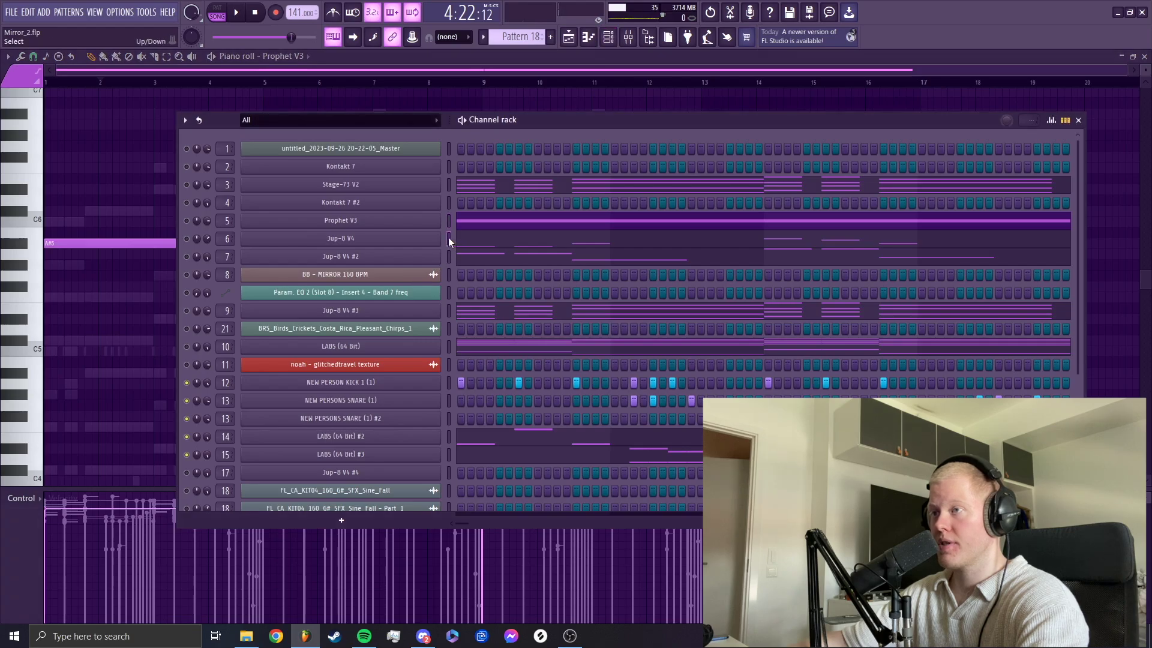
pyautogui.click(495, 249)
pyautogui.press('space')
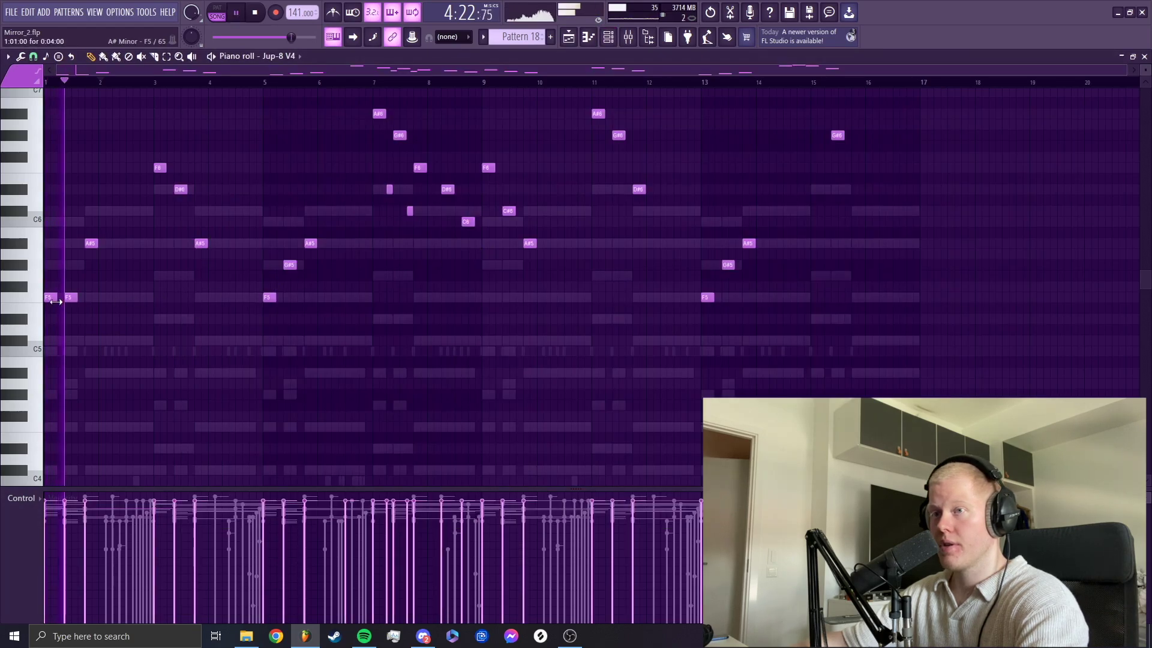
pyautogui.press('F6')
pyautogui.press('space')
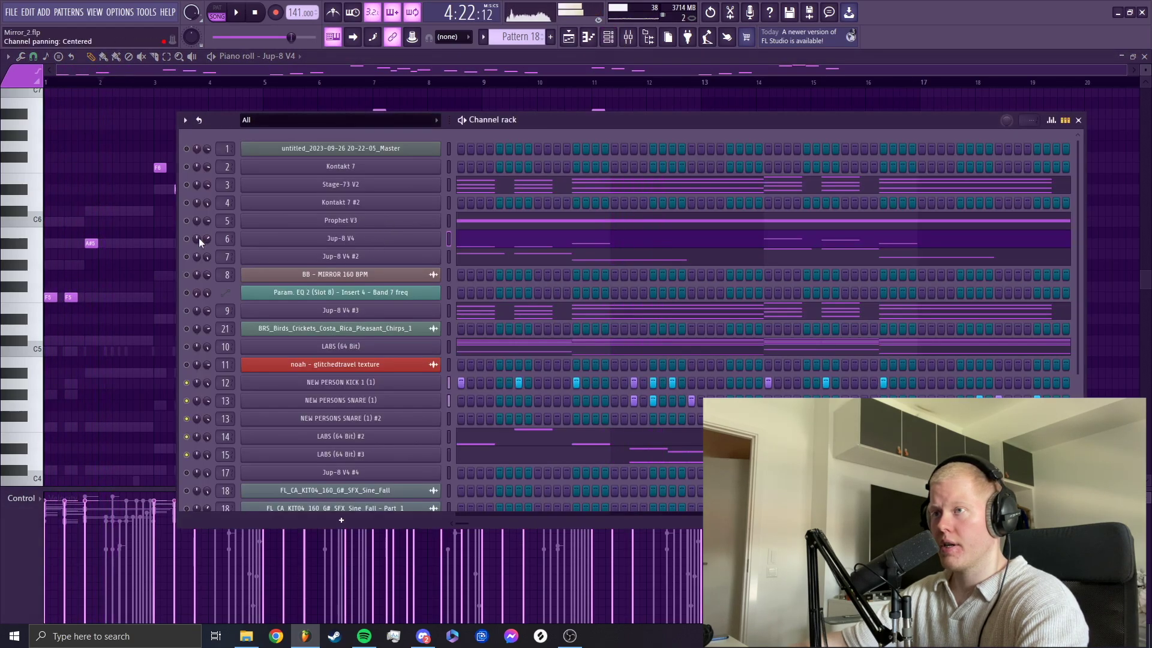
# Step: Solo the Jup-8 V4 channel, follow its melody in the piano roll during playback, and stop
pyautogui.press('space')
pyautogui.rightClick(186, 238)
pyautogui.click(528, 240)
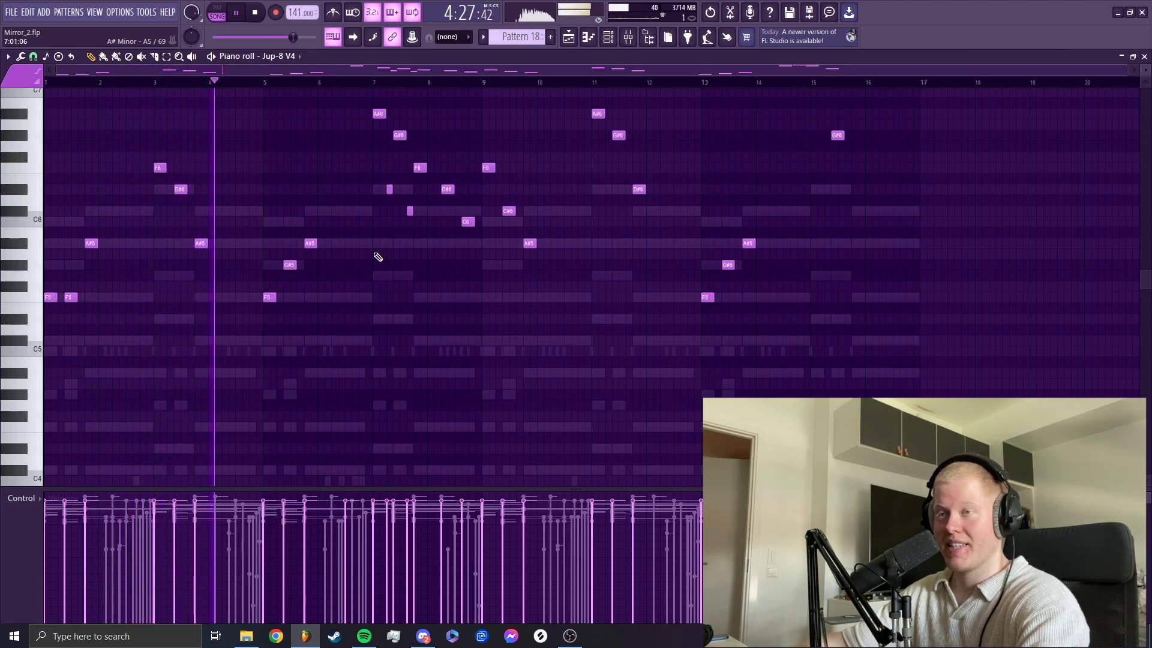
pyautogui.scroll(3, 377, 257)
pyautogui.press('space')
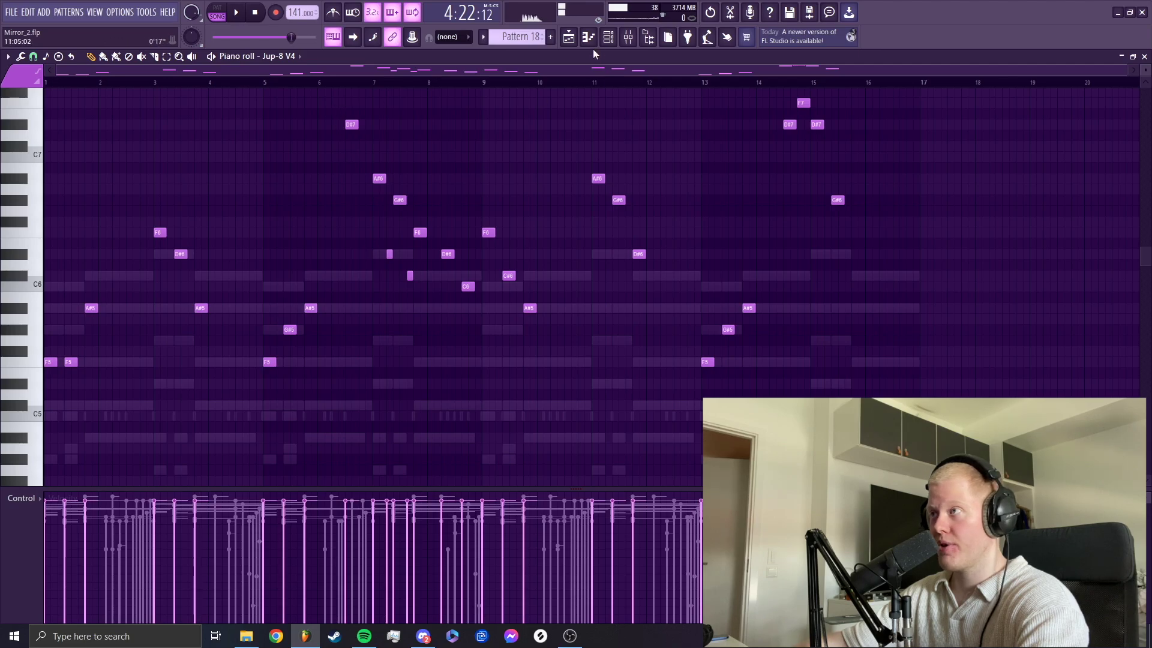
# Step: Unmute Stage-73 V2, Kontakt 7 #2, Prophet V3, Jup-8 V4 #2 and BB - MIRROR 160 BPM while playing them with Jup-8 V4
pyautogui.click(608, 36)
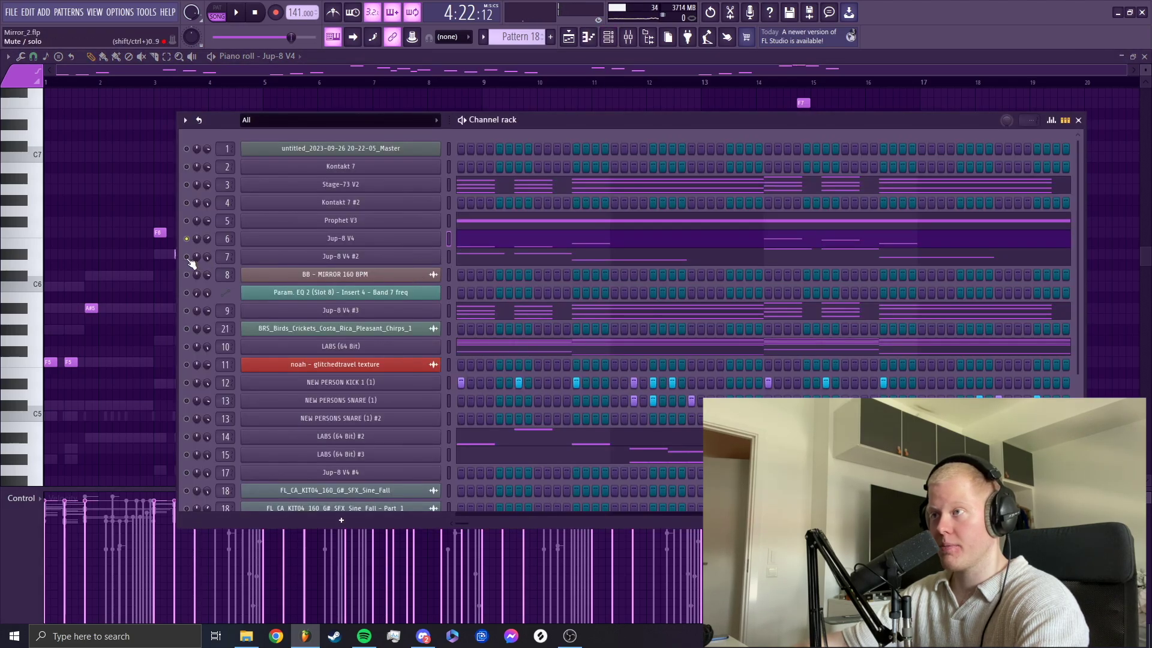
pyautogui.press('space')
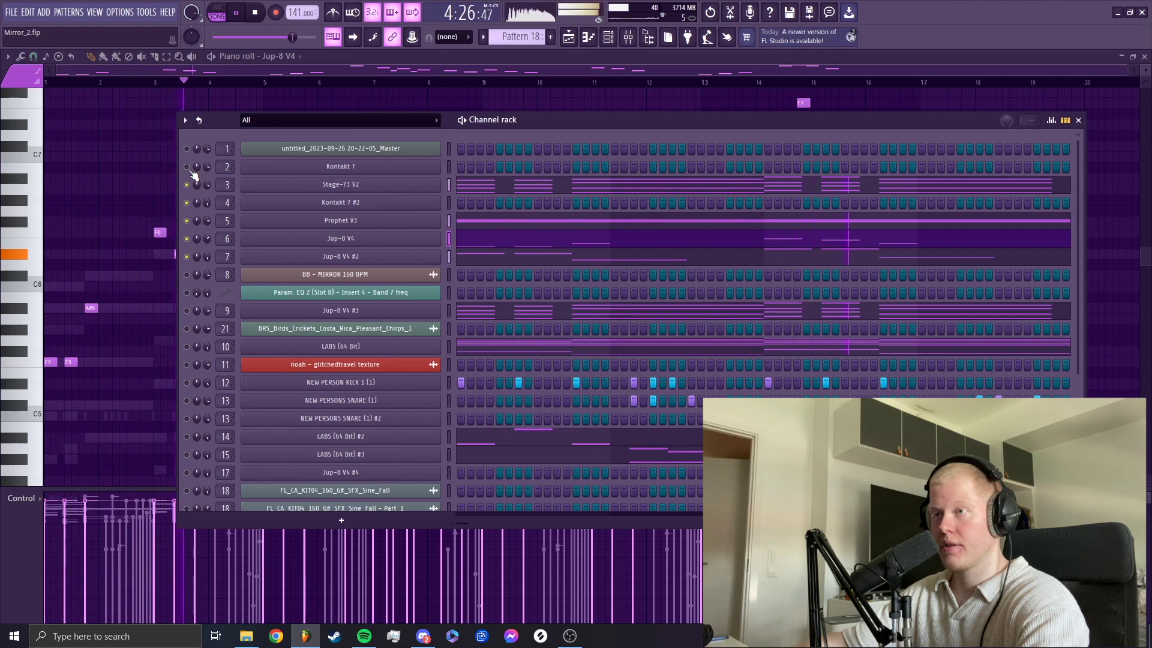
pyautogui.click(186, 274)
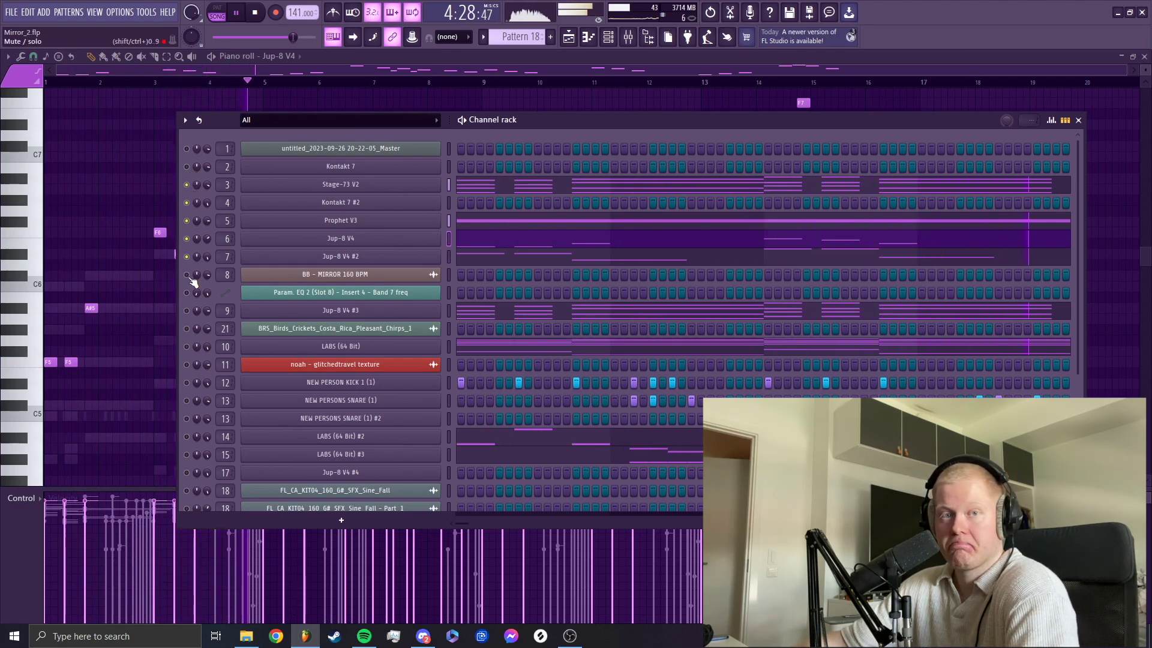
pyautogui.press('space')
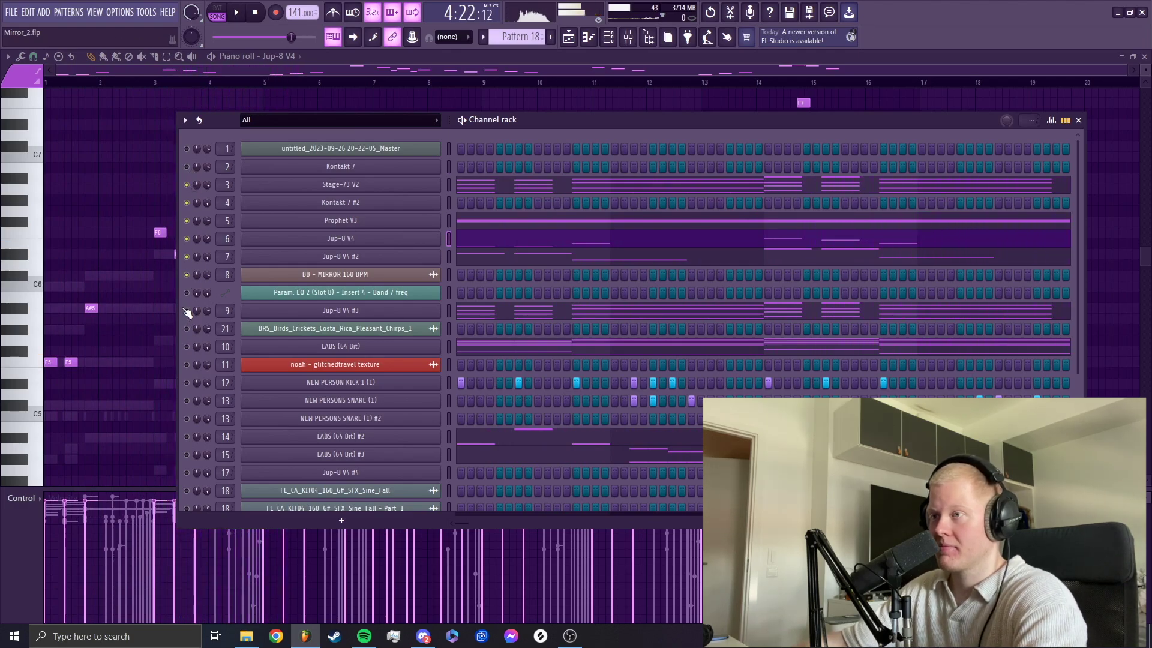
# Step: Unmute Jup-8 V4 #3 and follow its chords in the piano roll while the pattern plays
pyautogui.press('space')
pyautogui.click(521, 312)
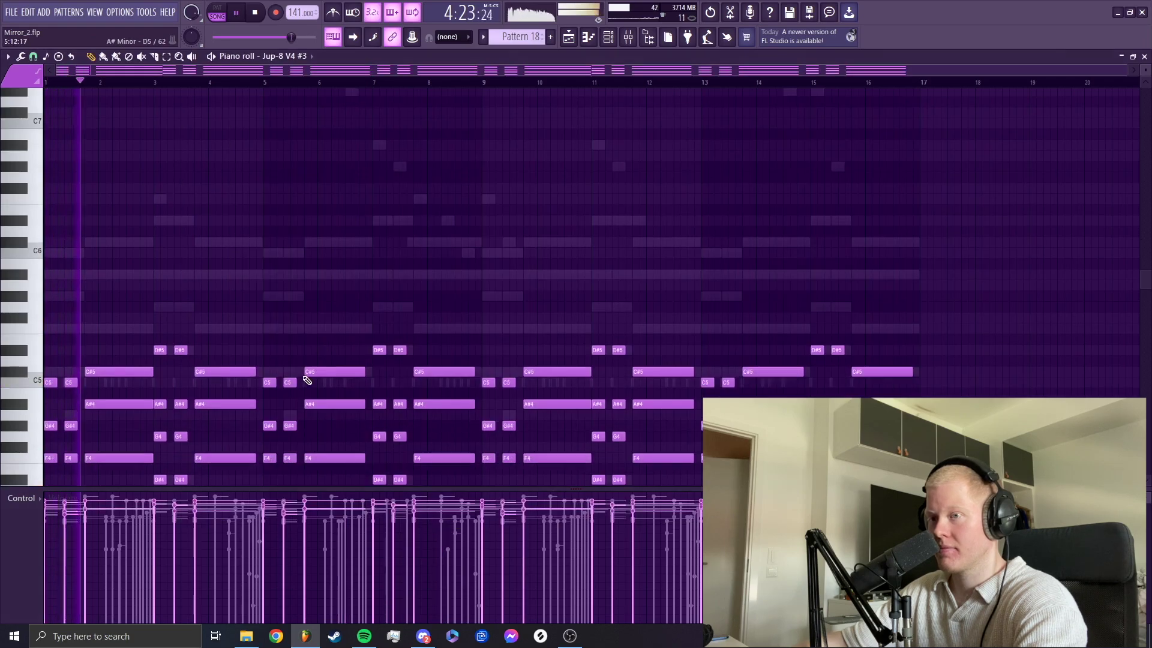
pyautogui.scroll(-2, 210, 357)
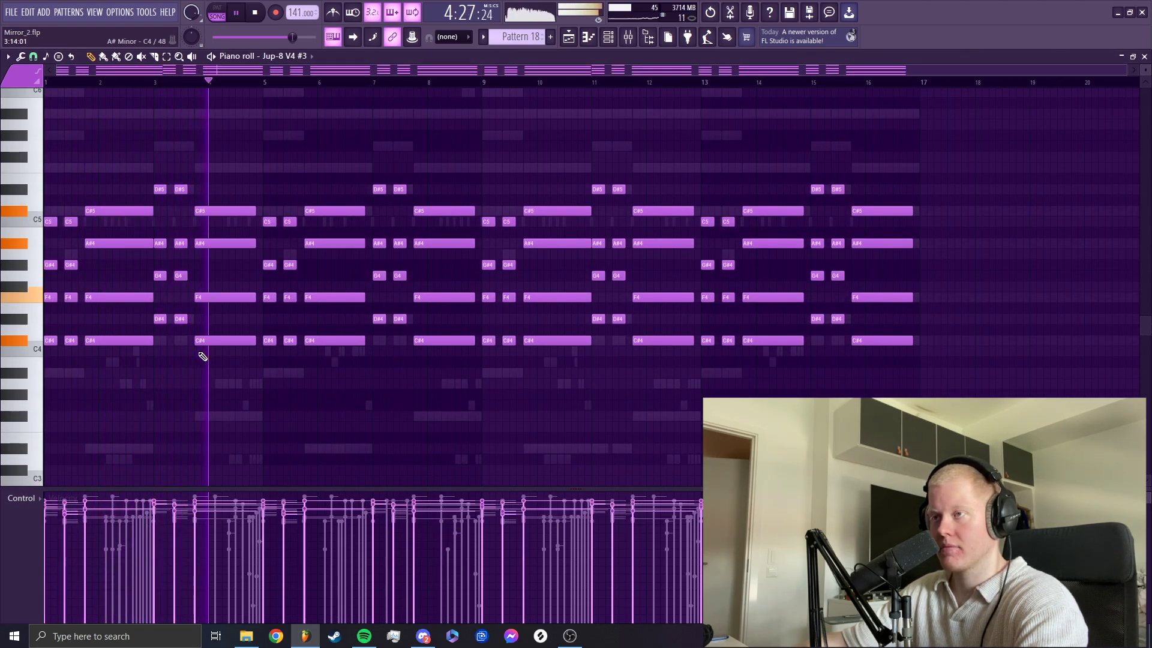
pyautogui.scroll(1, 203, 356)
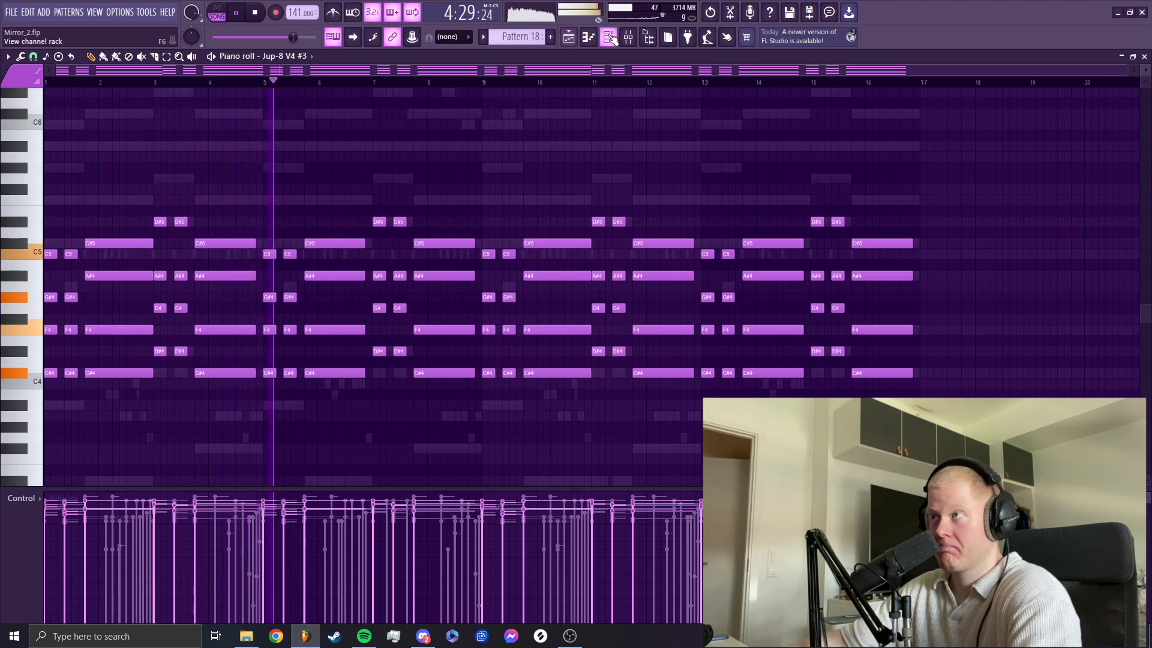
# Step: Unmute LABS (64 Bit) and follow its high chords and low notes in the piano roll through the pattern's playback
pyautogui.click(610, 38)
pyautogui.click(187, 347)
pyautogui.click(478, 348)
pyautogui.scroll(2, 468, 361)
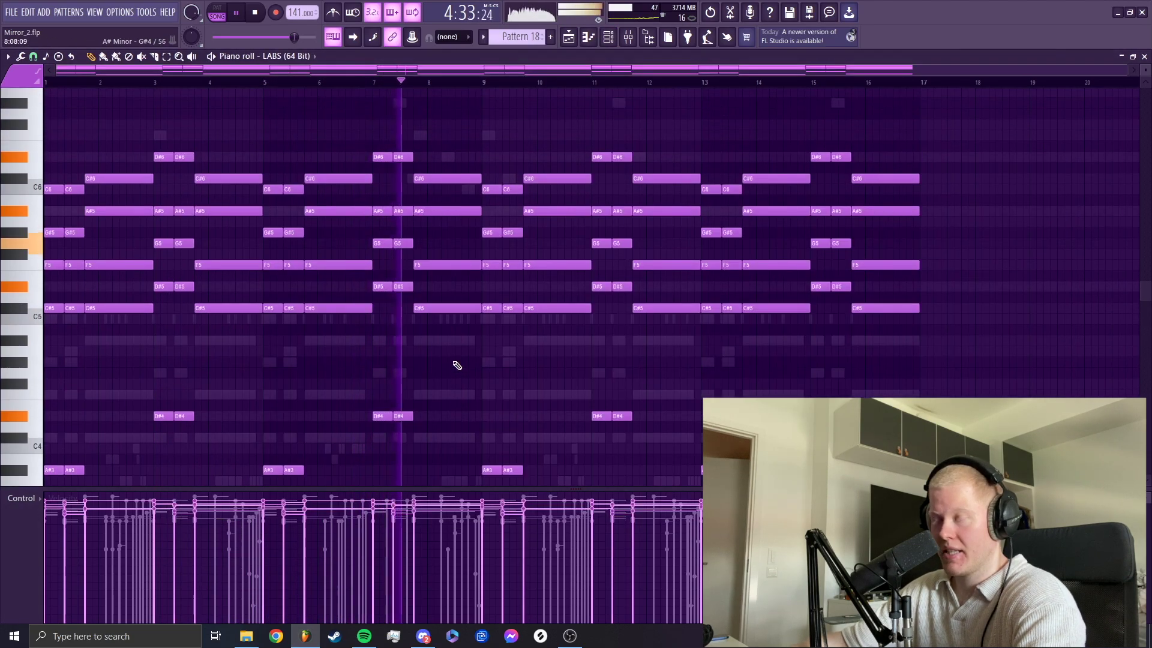
pyautogui.scroll(-2, 457, 365)
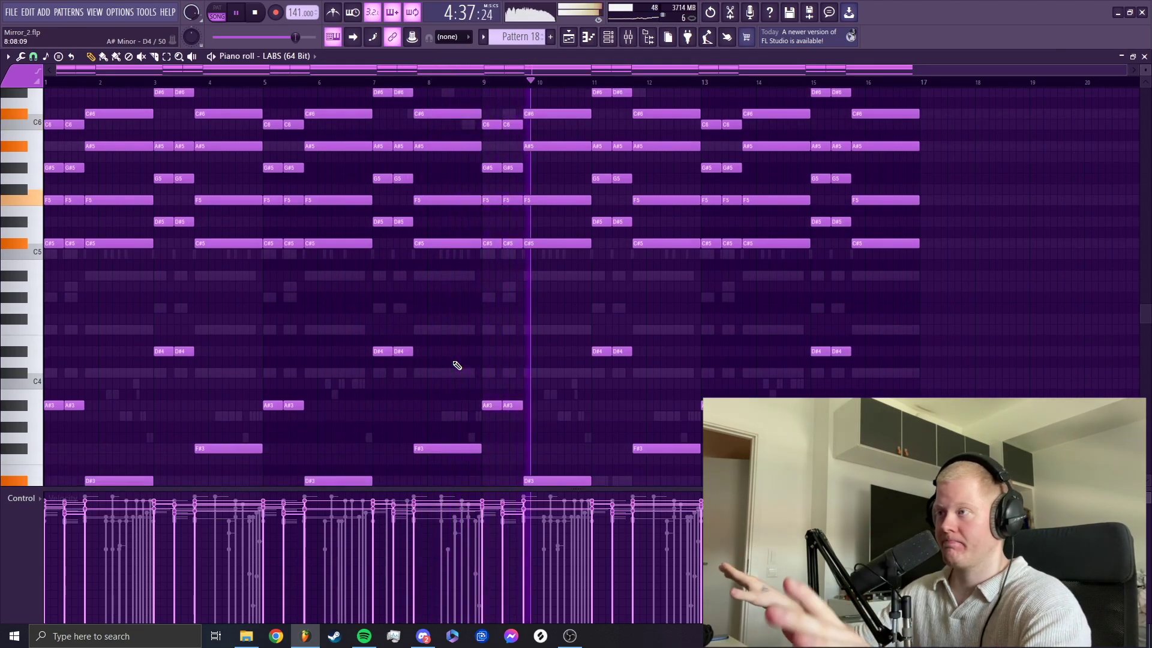
pyautogui.scroll(-1, 555, 405)
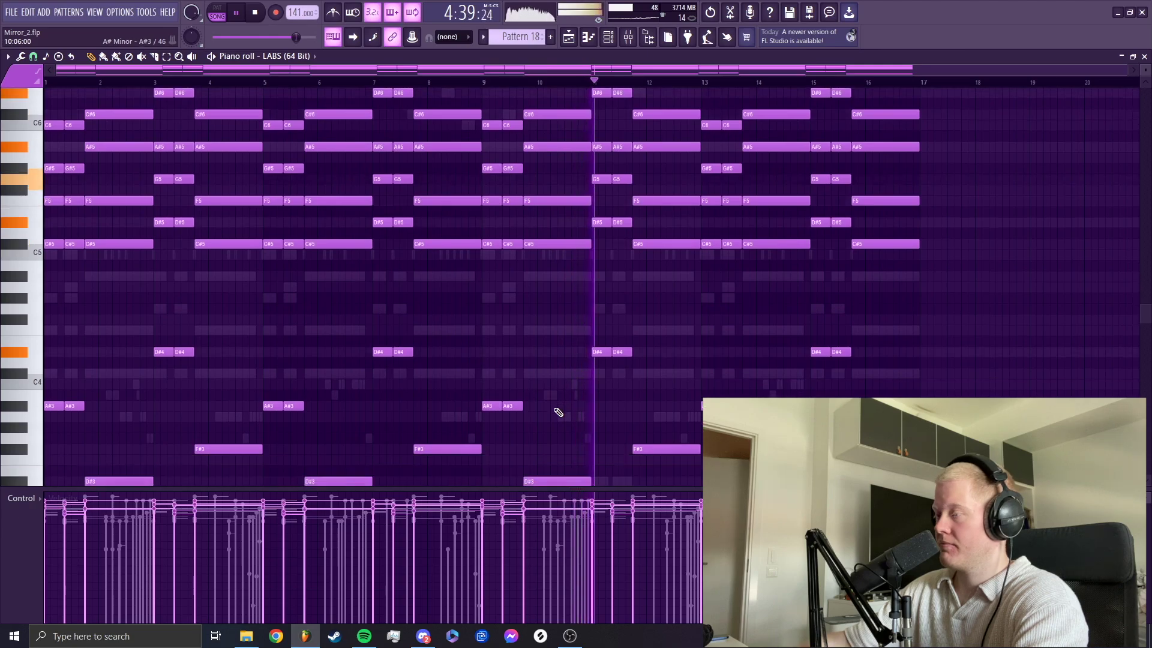
pyautogui.scroll(1, 558, 413)
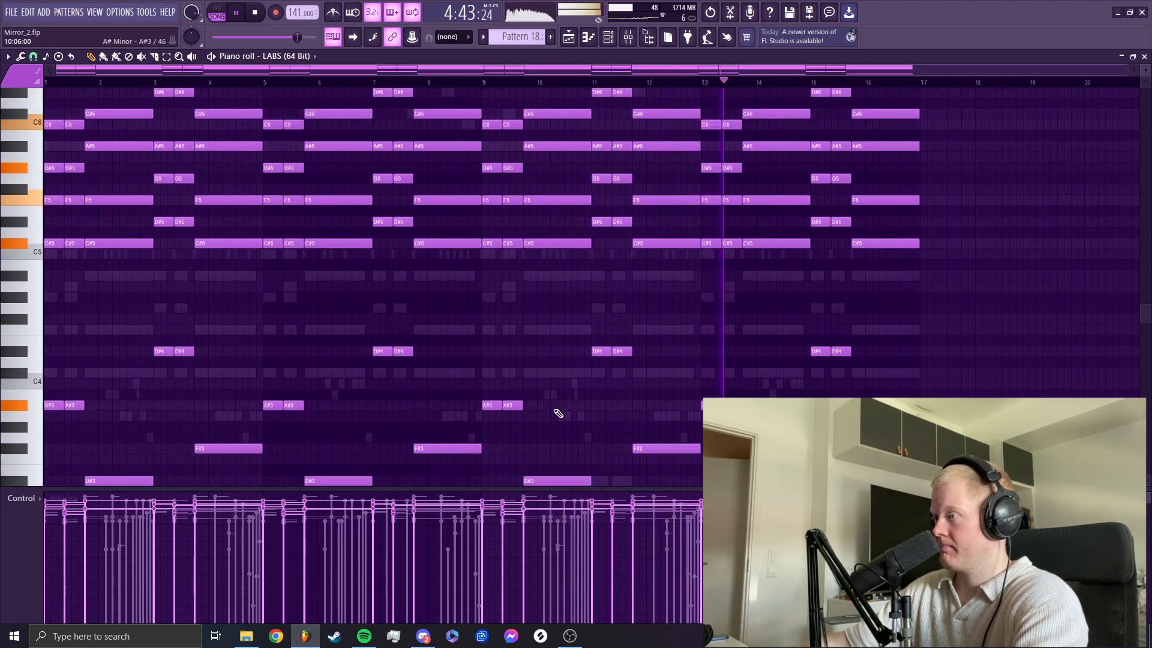
pyautogui.scroll(-1, 557, 413)
pyautogui.scroll(1, 558, 413)
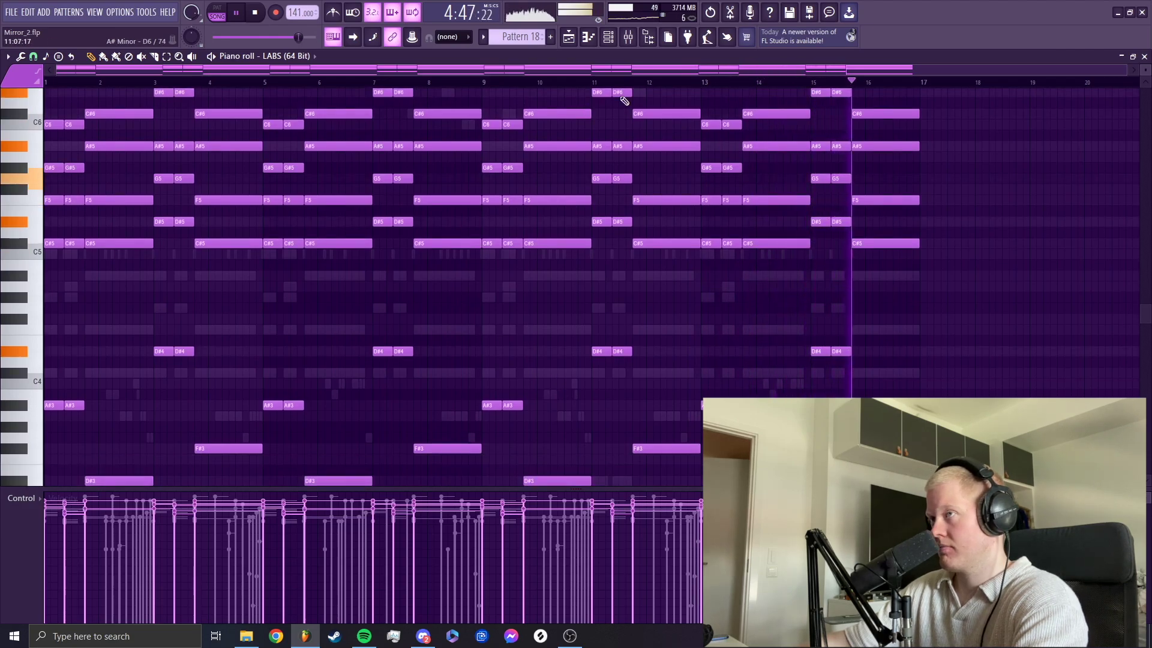
# Step: Go back to the playlist, stop playback, and look over the remaining percussion and sample channels in the channel rack
pyautogui.click(570, 38)
pyautogui.click(609, 37)
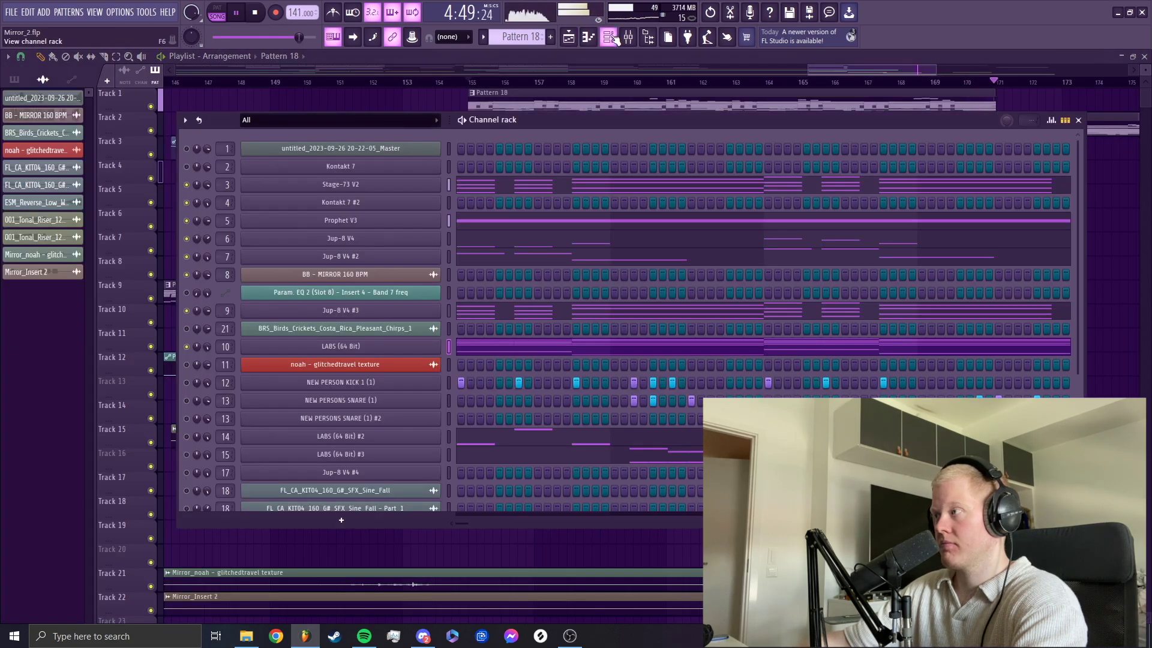
pyautogui.press('space')
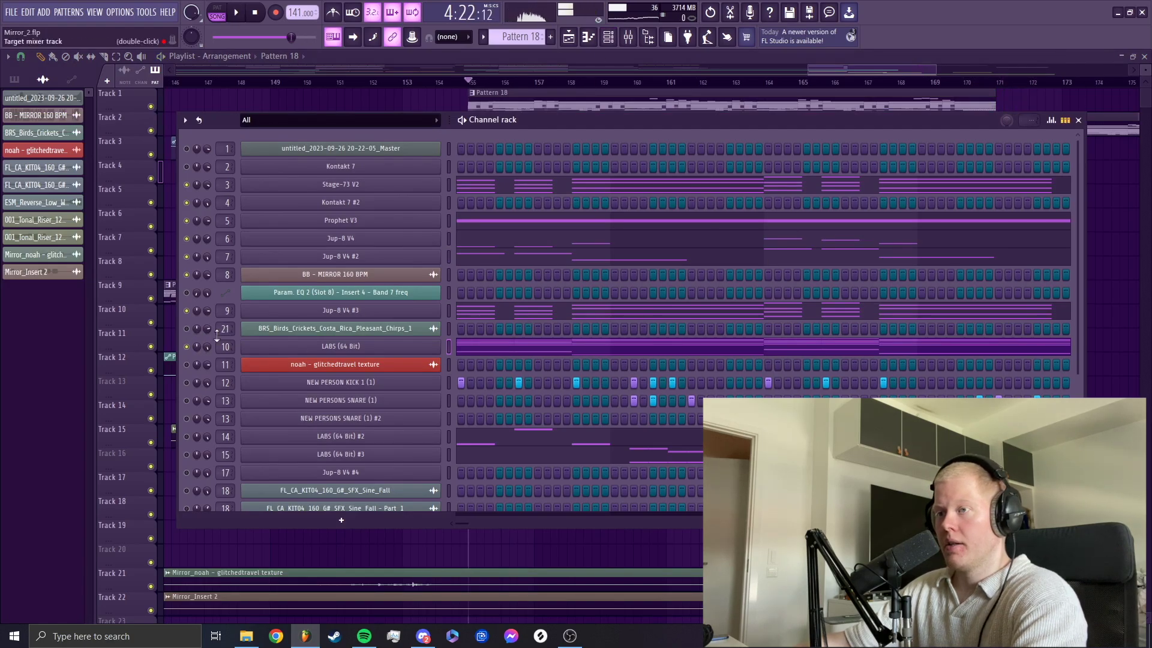
pyautogui.scroll(-3, 192, 366)
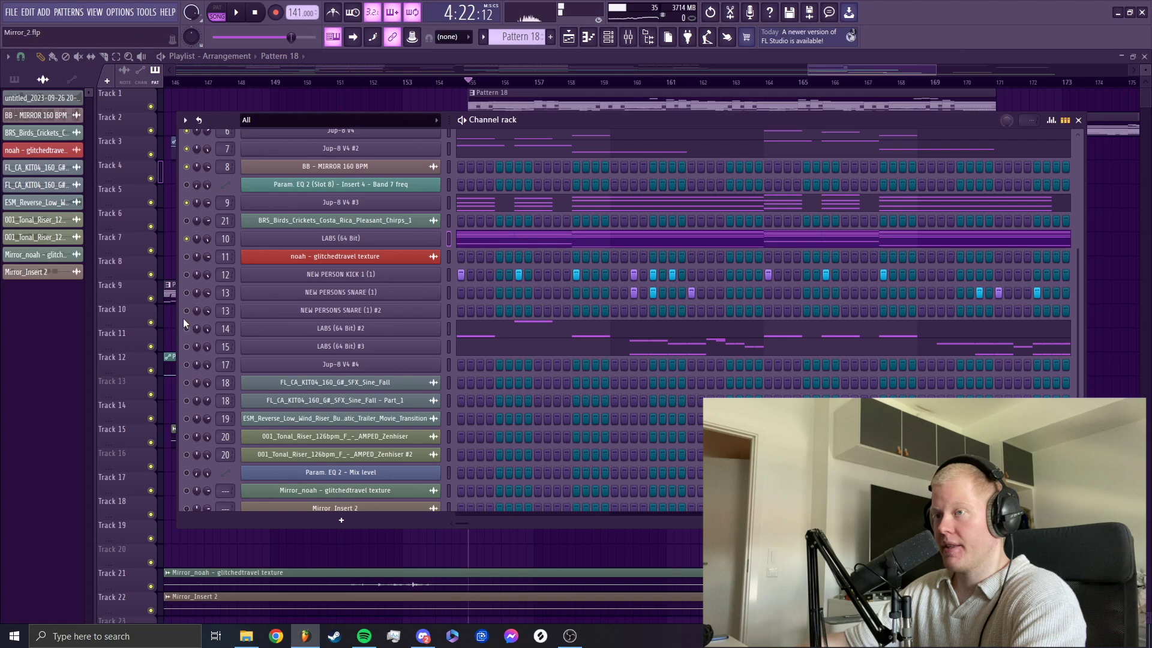
# Step: Examine the playlist clips around the start of Pattern 18, including 001_Tonal_Riser_126bpm_F_-_AMPED_Zenhiser #2 on Track 17, and recheck the channel rack
pyautogui.click(859, 59)
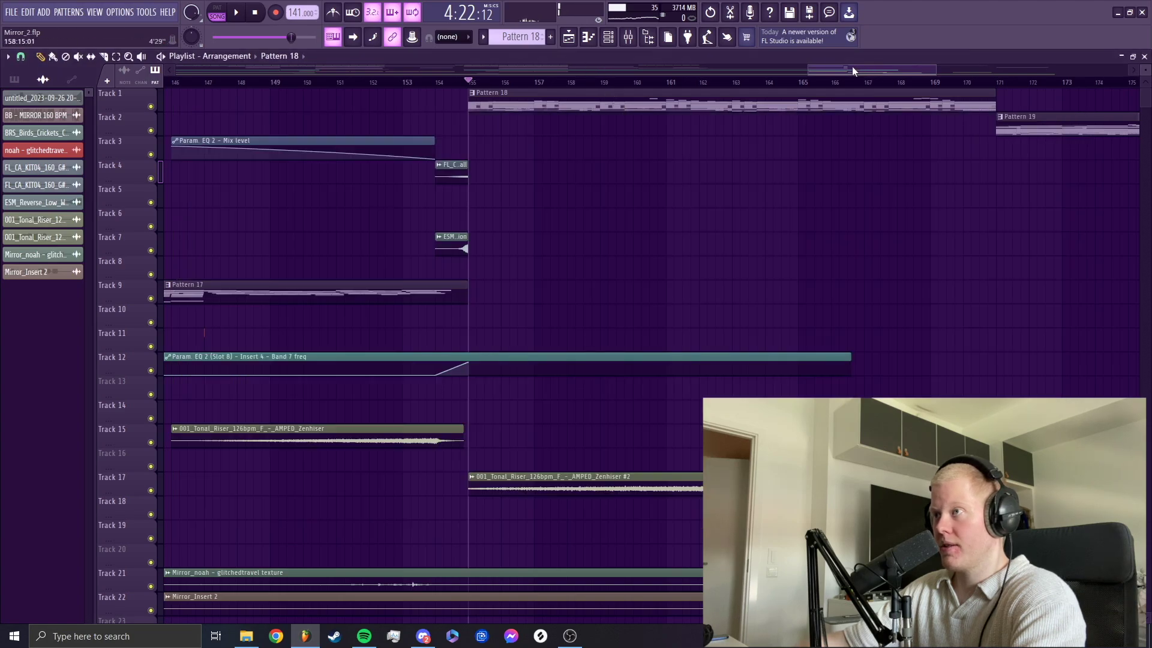
pyautogui.moveTo(852, 66); pyautogui.dragTo(810, 125)
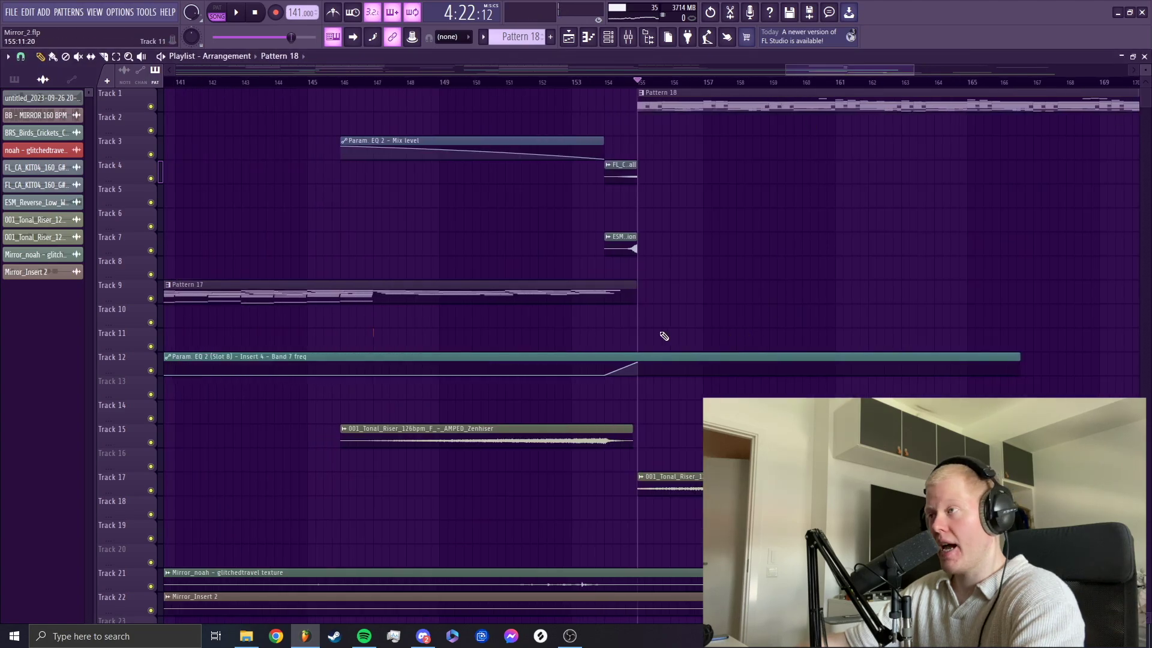
pyautogui.moveTo(863, 71); pyautogui.dragTo(874, 70)
pyautogui.scroll(-2, 643, 432)
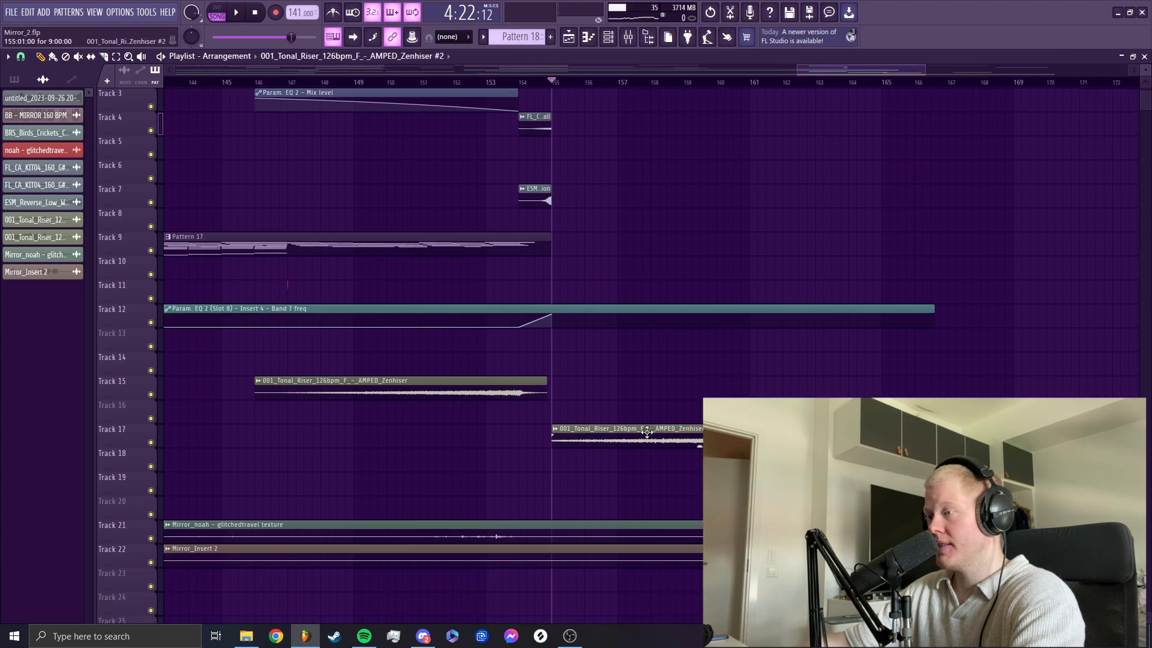
pyautogui.click(608, 36)
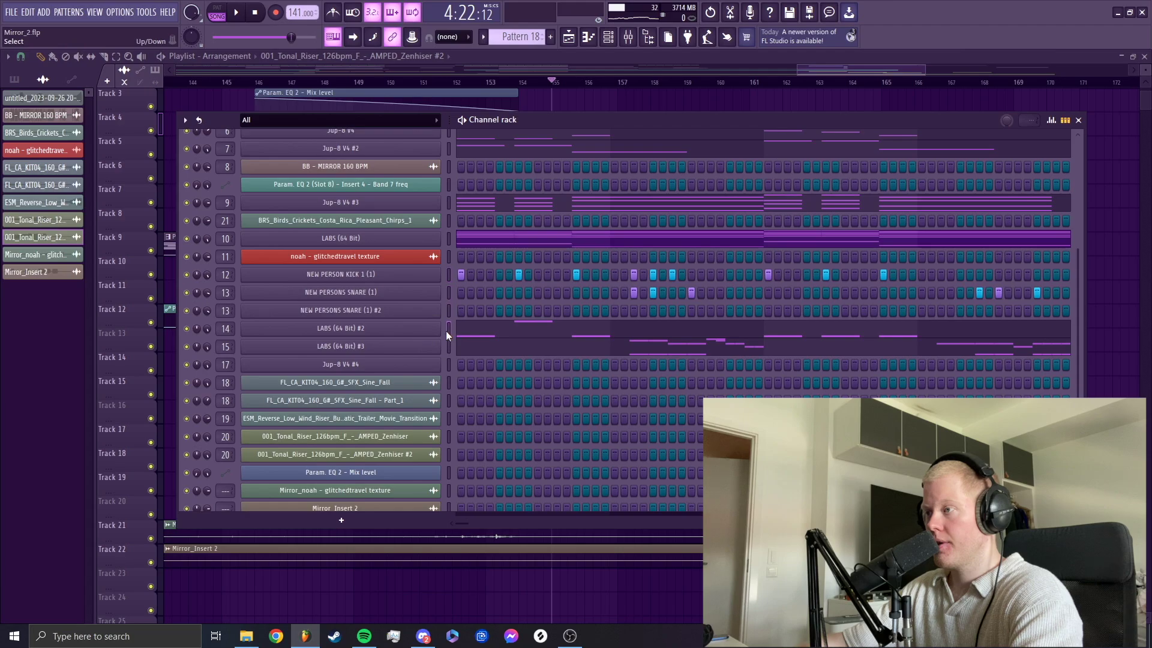
pyautogui.press('F6')
pyautogui.scroll(2, 652, 294)
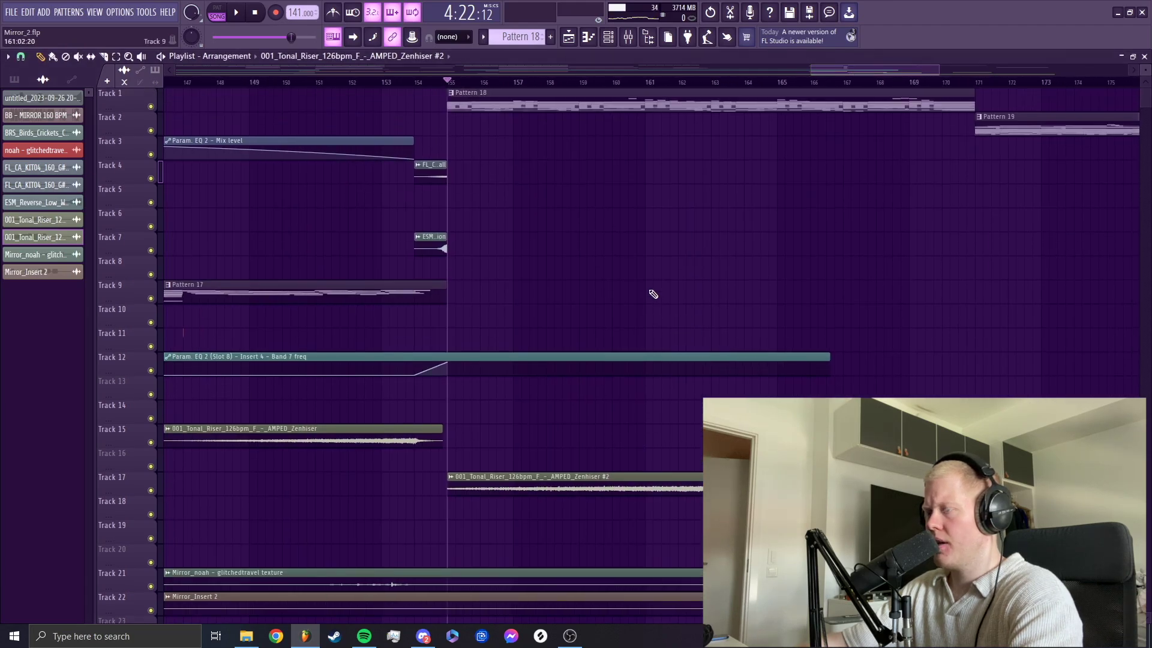
# Step: Play the transition into Pattern 18 from about bar 152 and save the project
pyautogui.moveTo(938, 71); pyautogui.dragTo(969, 70)
pyautogui.moveTo(813, 70); pyautogui.dragTo(778, 78)
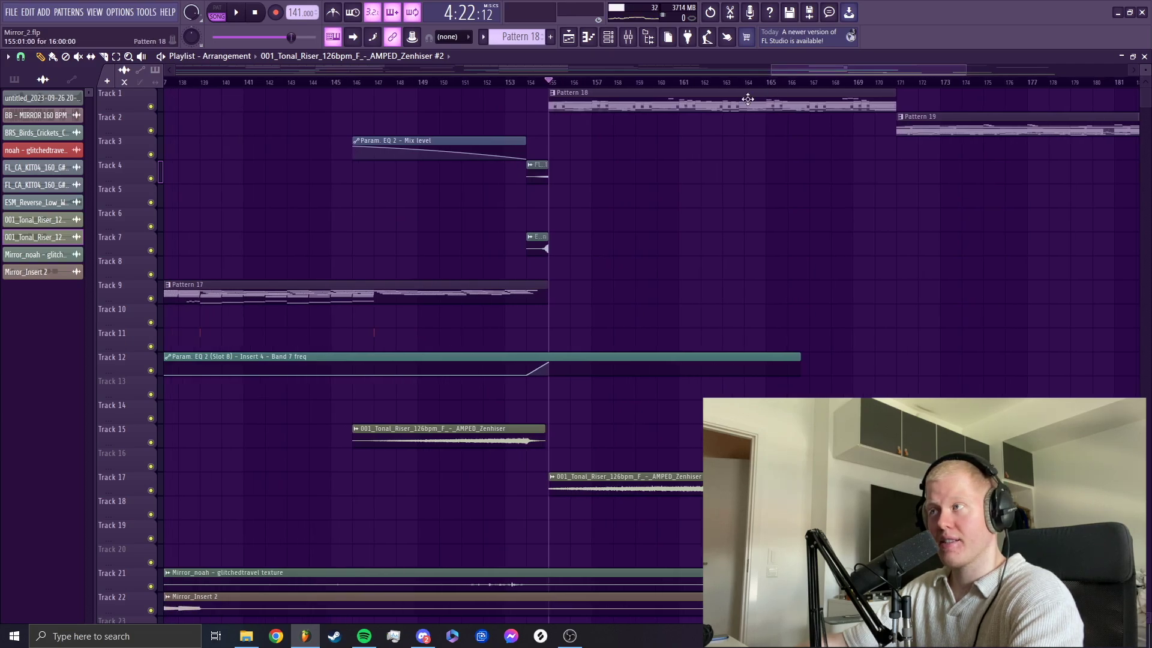
pyautogui.keyDown('ctrl'); pyautogui.scroll(3, 577, 186); pyautogui.keyUp('ctrl')
pyautogui.moveTo(424, 81); pyautogui.dragTo(412, 90)
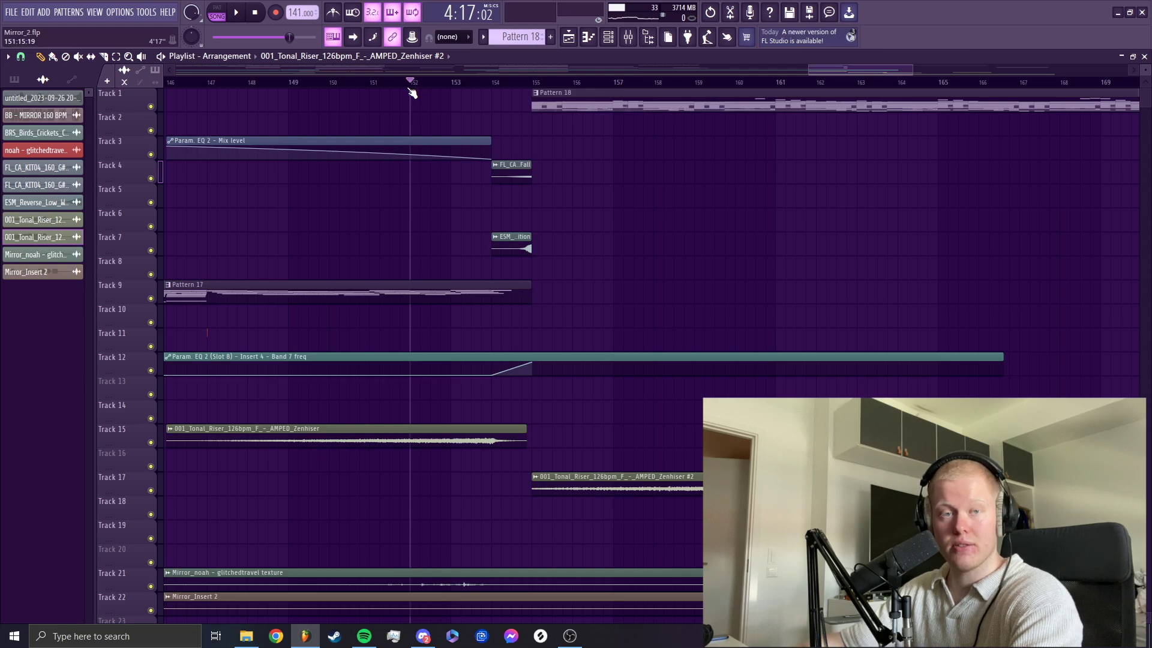
pyautogui.press('space')
pyautogui.hotkey('ctrl', 's')
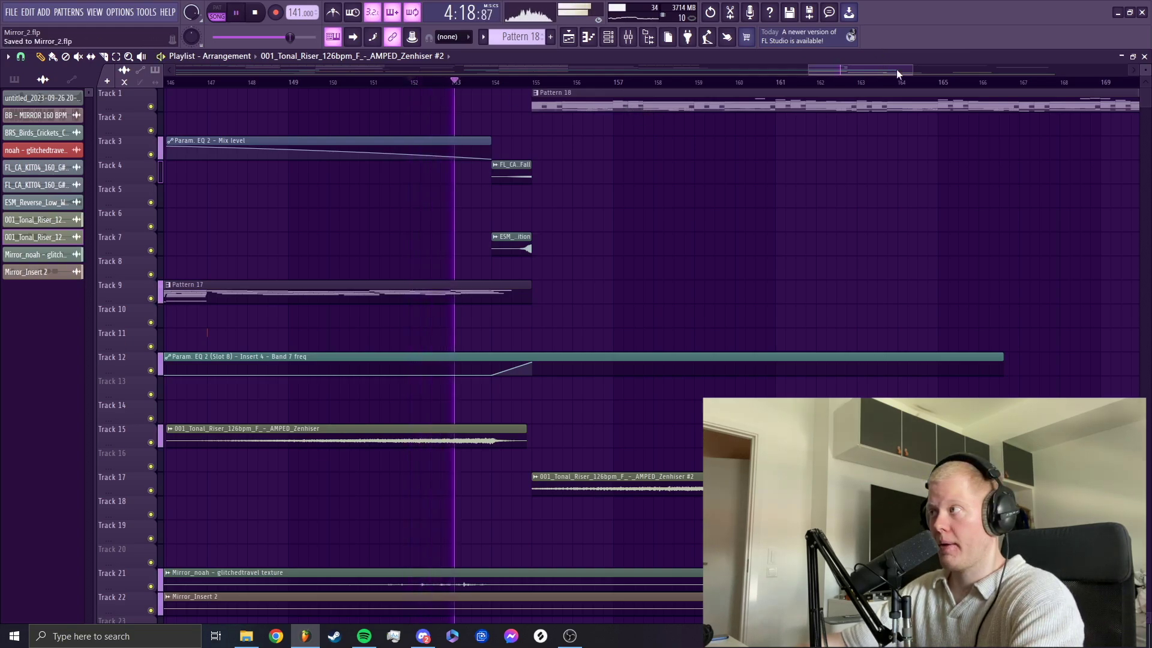
# Step: Stop playback and select the playlist time range from bar 169 to bar 173 across the change from Pattern 18 to Pattern 19
pyautogui.moveTo(904, 73); pyautogui.dragTo(950, 201)
pyautogui.scroll(3, 783, 178)
pyautogui.click(476, 82)
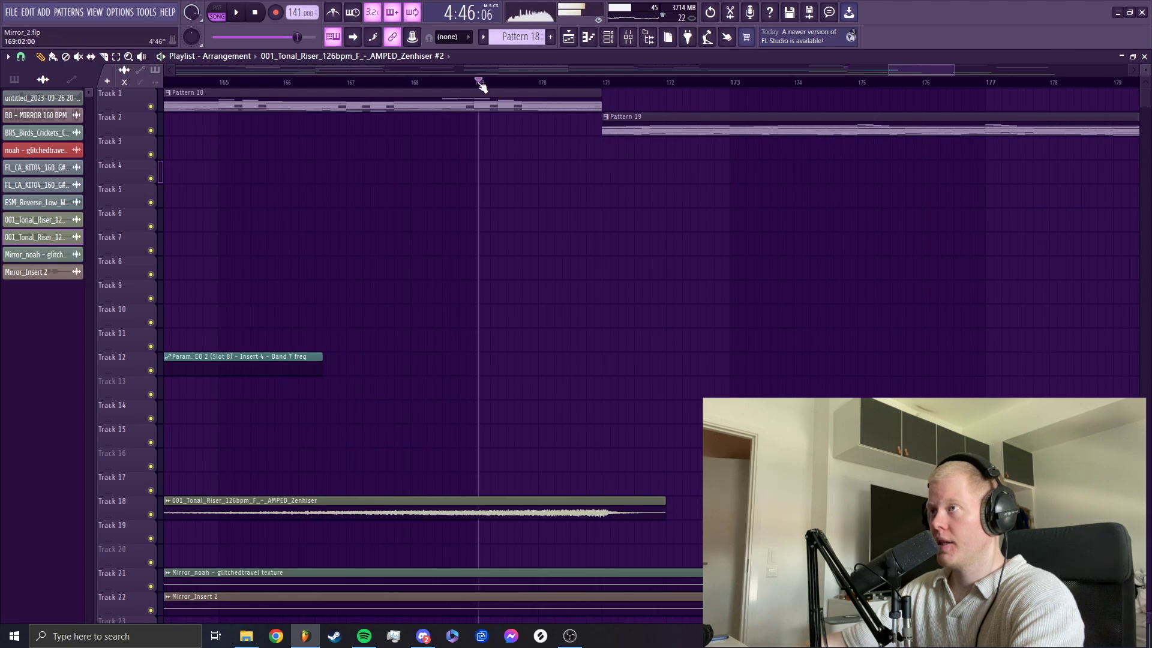
pyautogui.moveTo(481, 89); pyautogui.dragTo(742, 95)
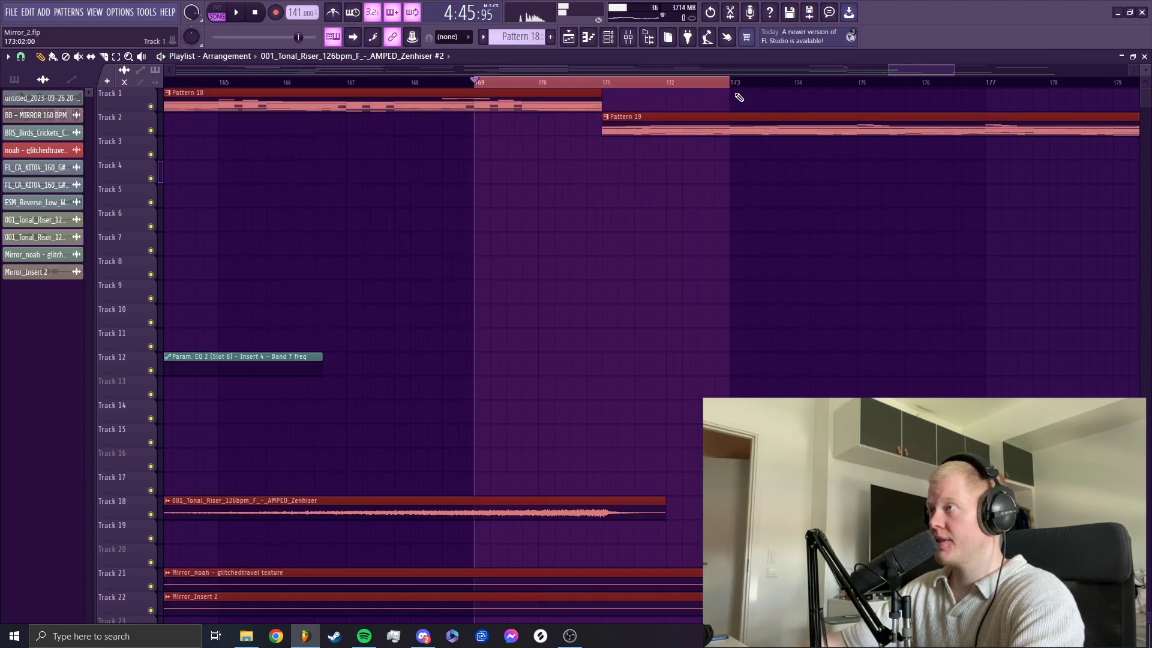
# Step: Compare the channel rack contents of Pattern 18 and Pattern 19, ending on Pattern 19
pyautogui.scroll(-5, 694, 257)
pyautogui.click(609, 37)
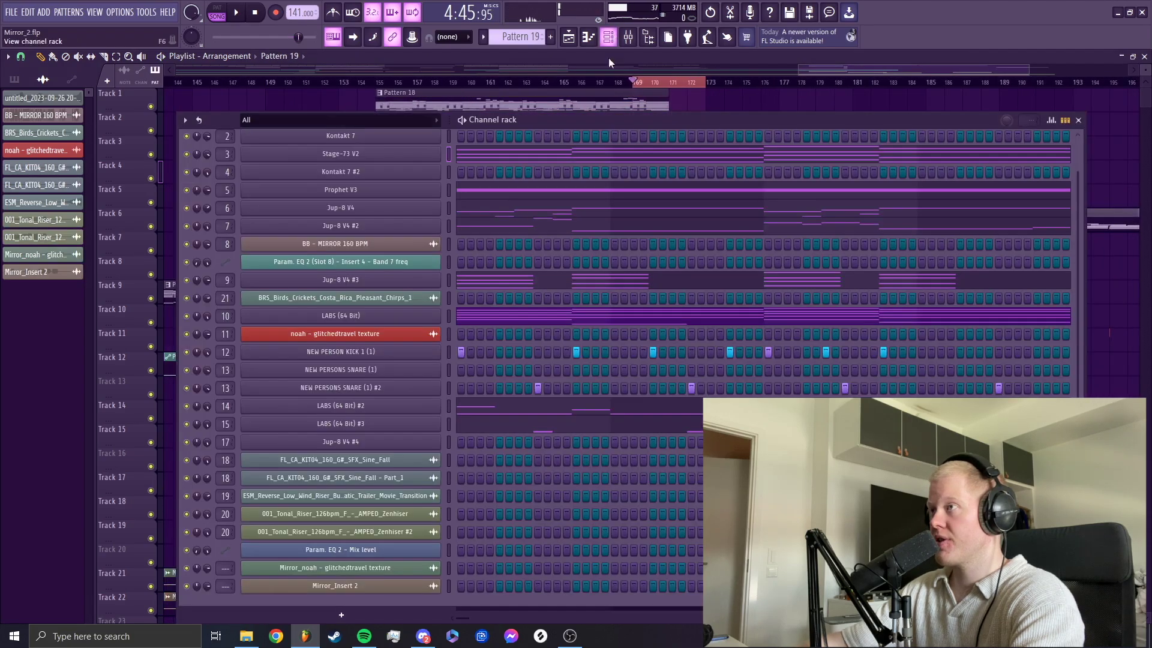
pyautogui.scroll(2, 576, 288)
pyautogui.click(586, 183)
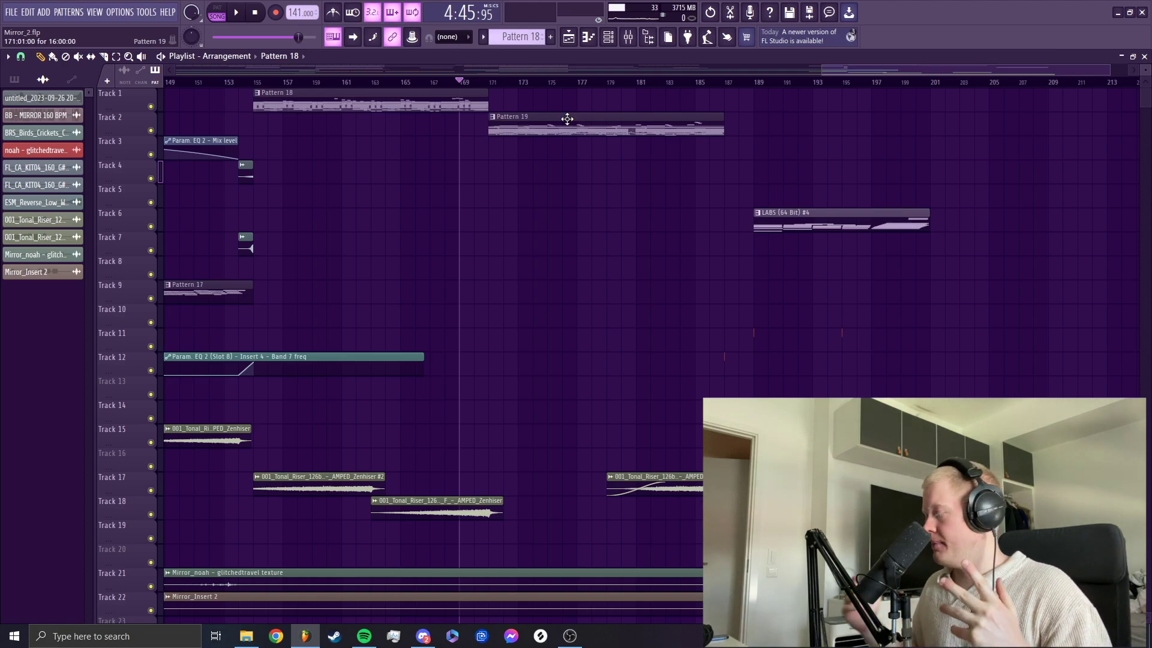
pyautogui.press('F6')
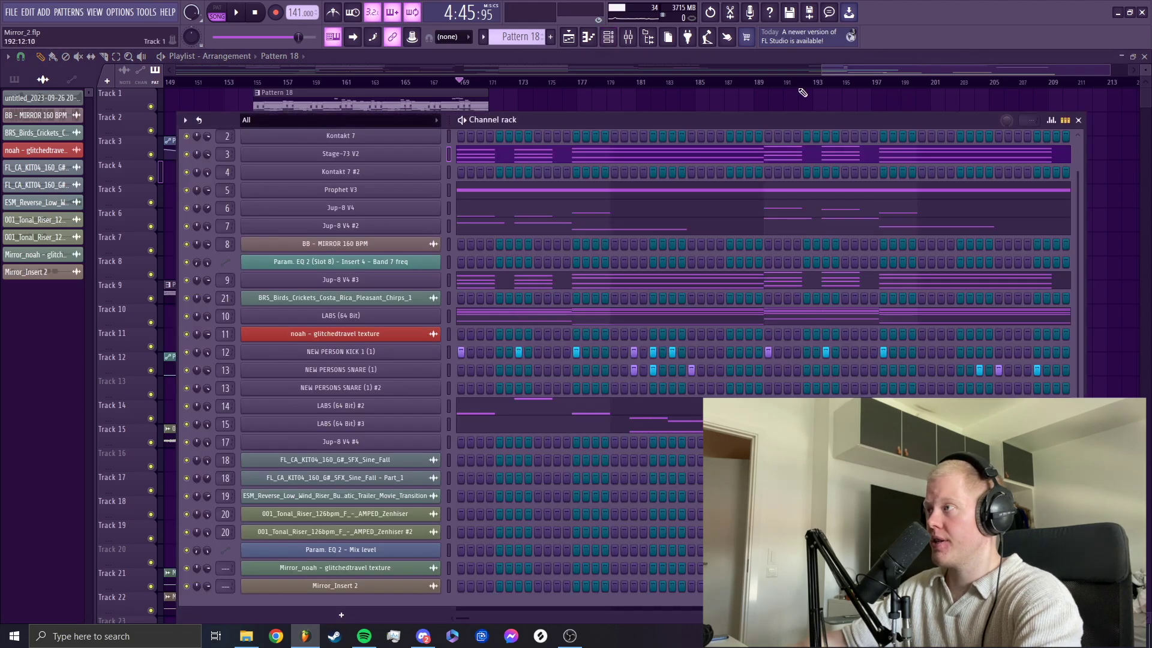
pyautogui.press('F6')
pyautogui.press('F6')
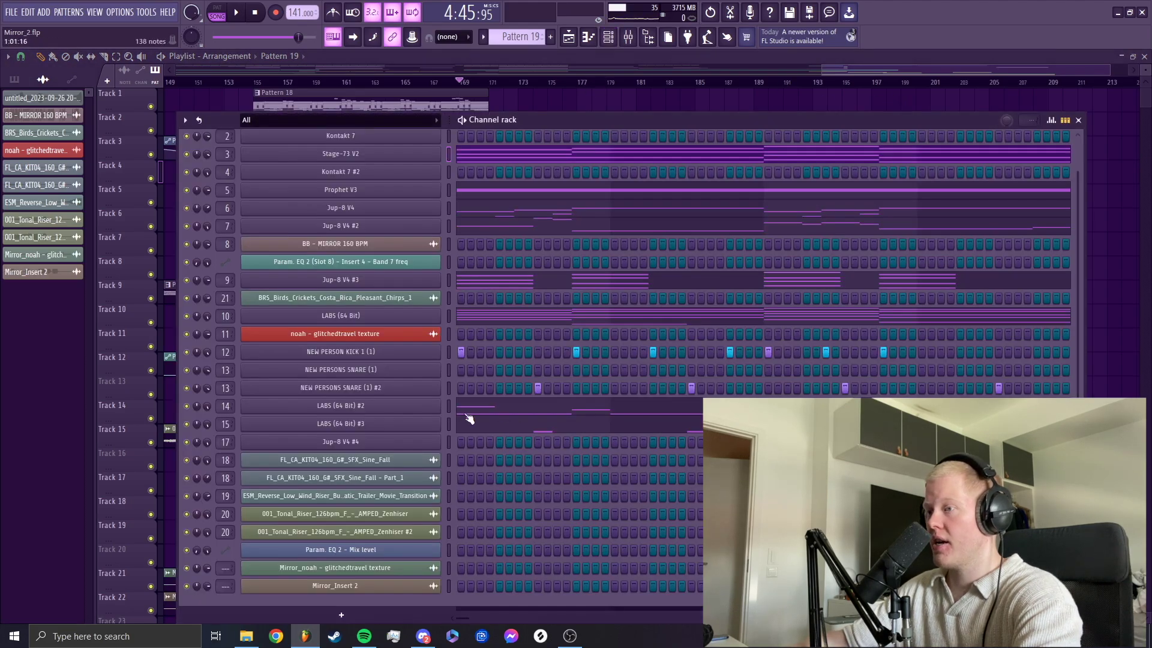
# Step: Examine Pattern 19's LABS (64 Bit) #2 notes in the piano roll, followed by those of LABS (64 Bit) #3
pyautogui.press('F7')
pyautogui.scroll(-3, 487, 411)
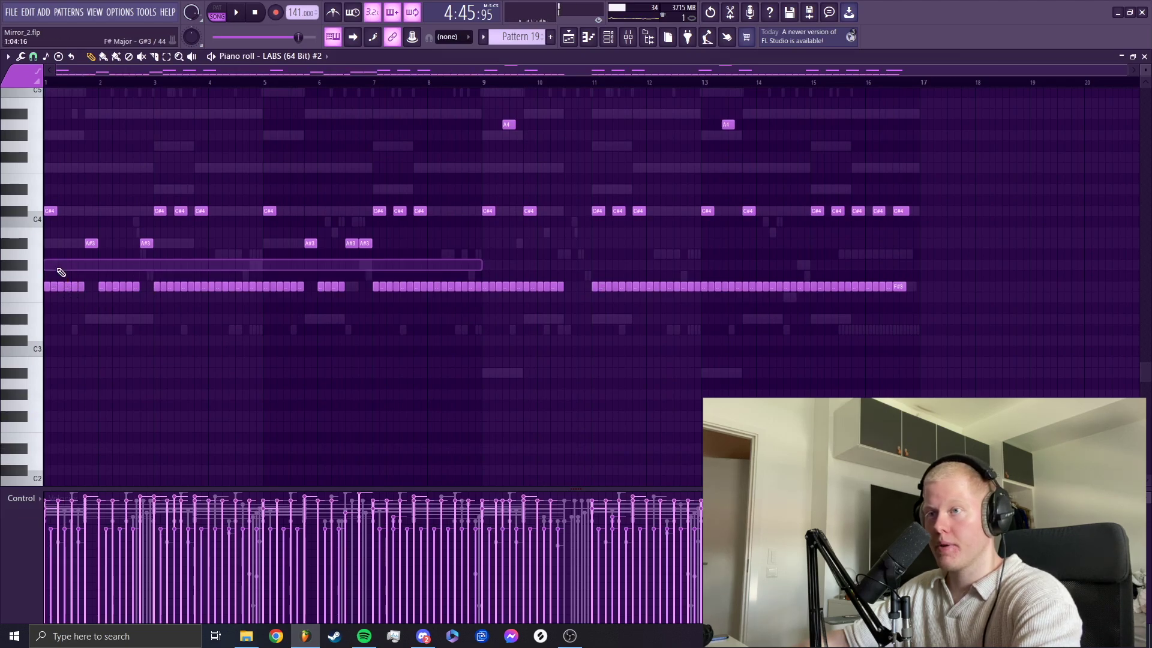
pyautogui.scroll(1, 52, 262)
pyautogui.press('y')
pyautogui.moveTo(56, 325); pyautogui.dragTo(275, 316)
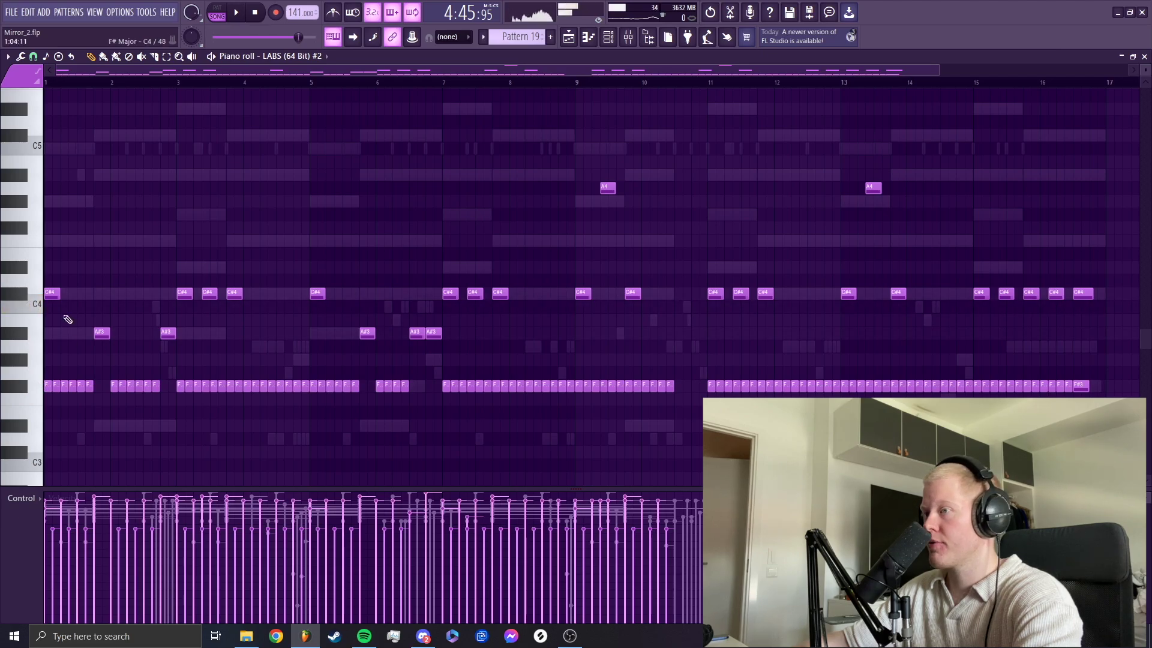
pyautogui.scroll(-1, 422, 185)
pyautogui.click(326, 56)
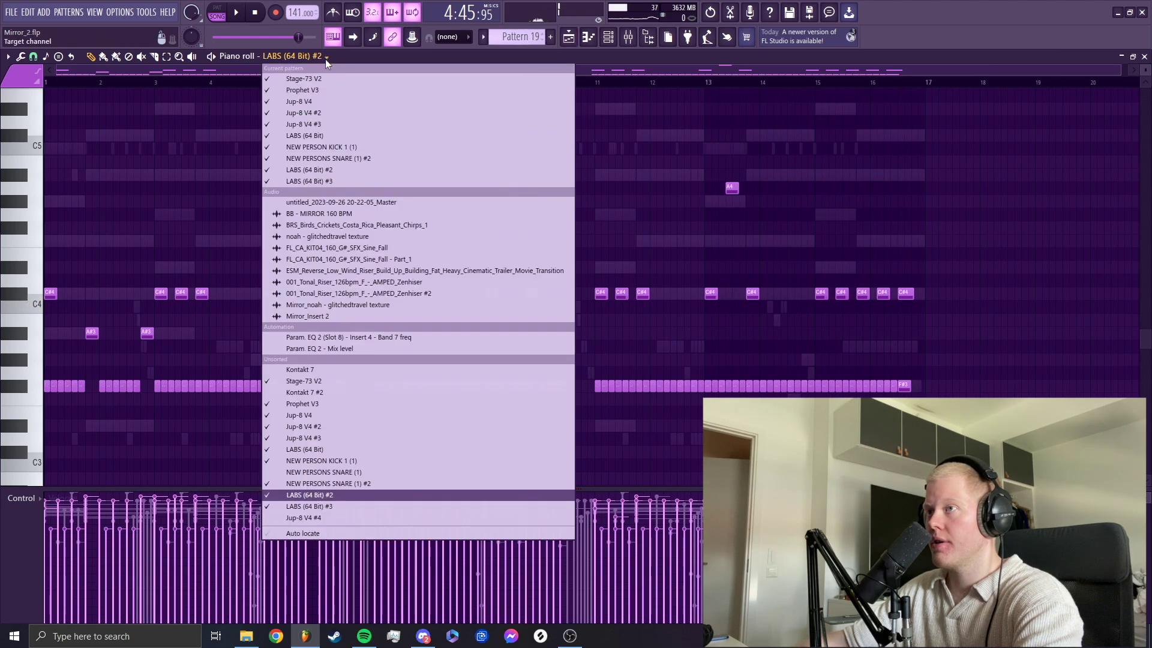
pyautogui.click(336, 506)
pyautogui.scroll(-3, 190, 288)
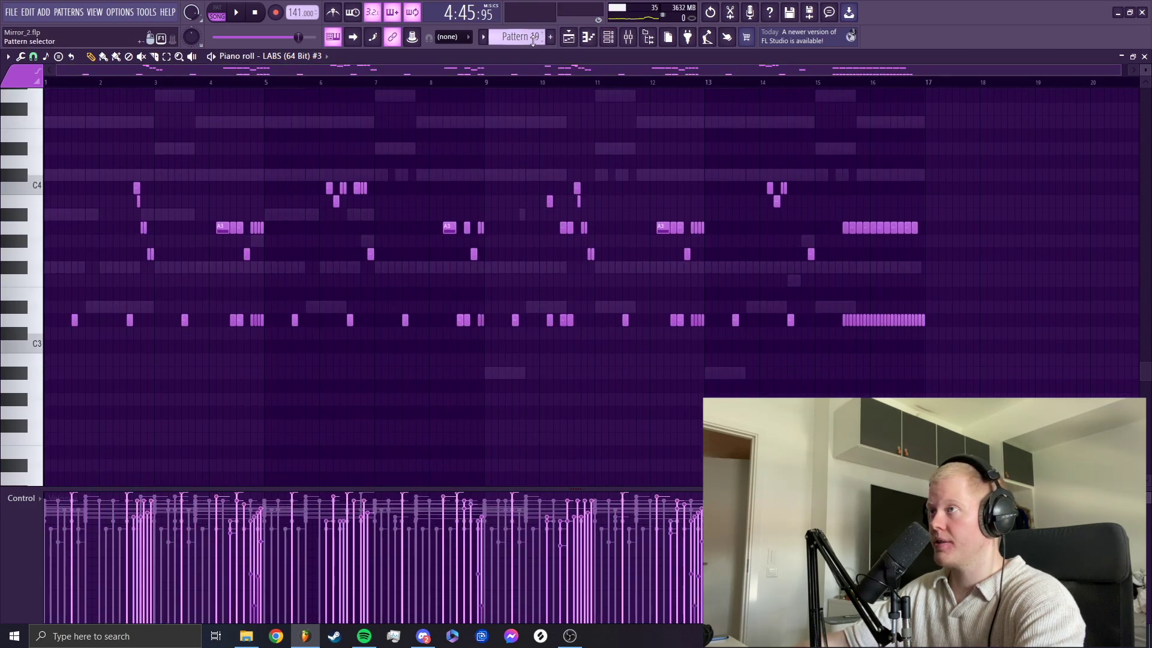
# Step: Keep only the channels from NEW PERSON KICK 1 (1) to Jup-8 V4 #4 unmuted and play Pattern 19 in pattern mode
pyautogui.press('F6')
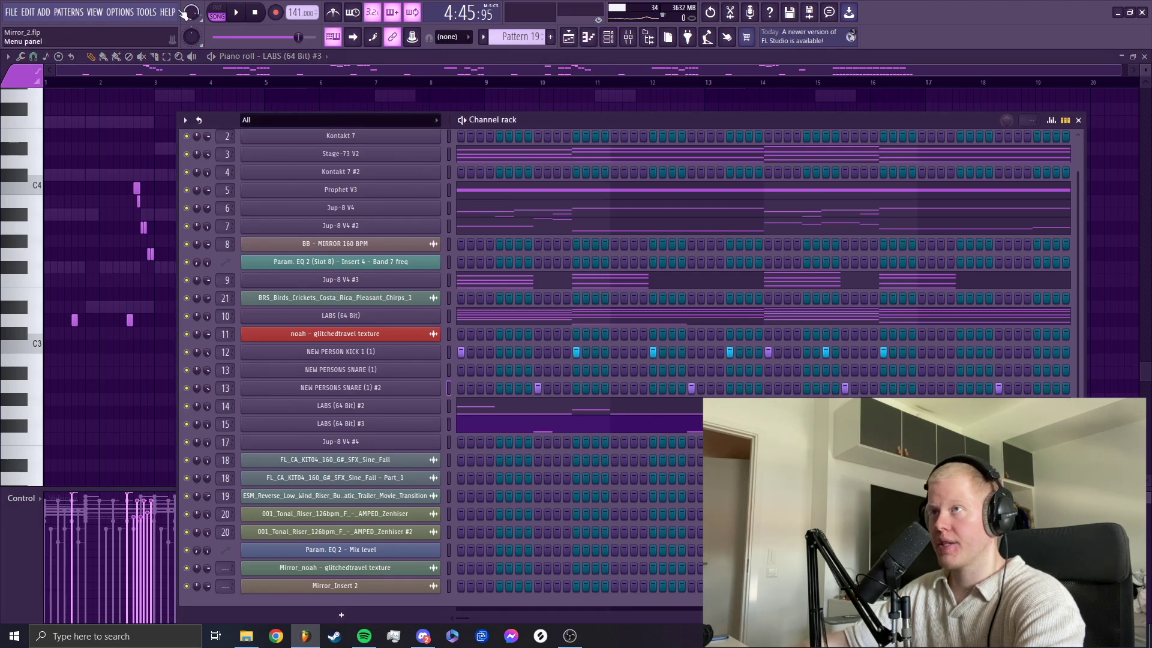
pyautogui.press('l')
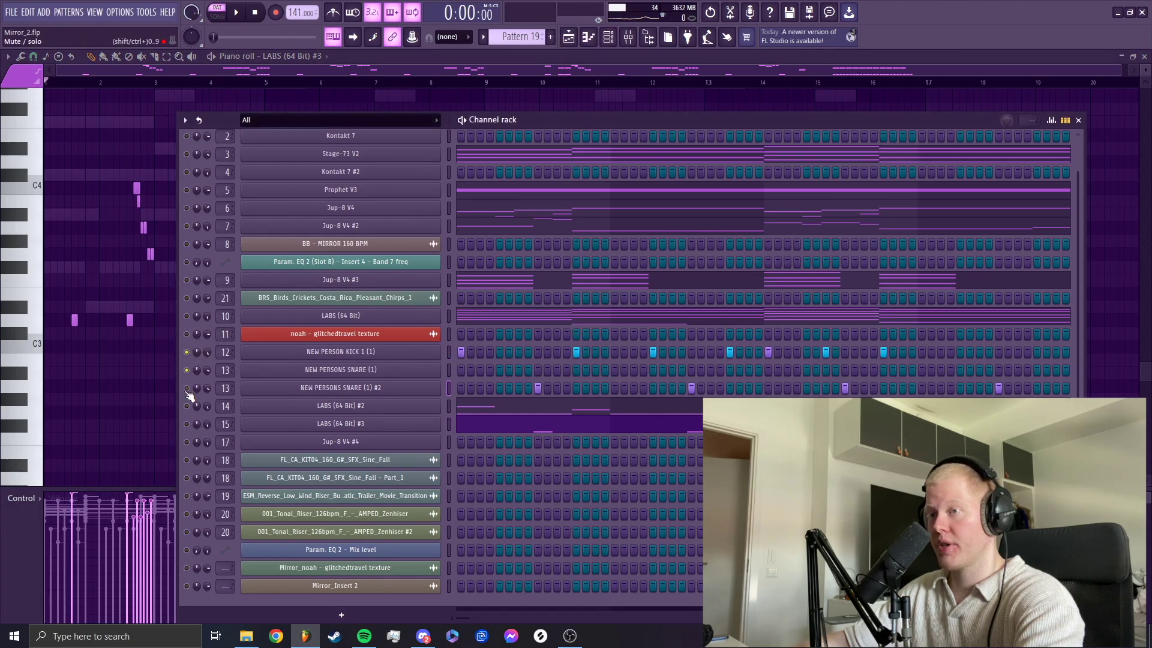
pyautogui.press('space')
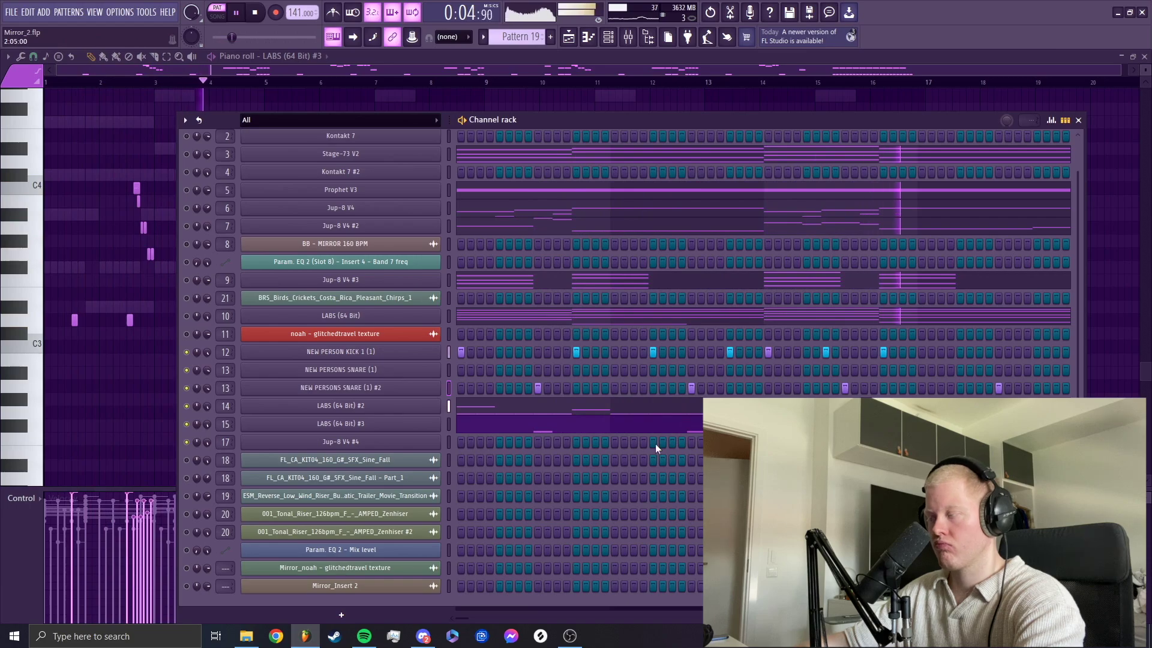
# Step: Follow the LABS (64 Bit) #2 notes in the piano roll during playback, stop, and save the project
pyautogui.click(675, 410)
pyautogui.scroll(2, 190, 378)
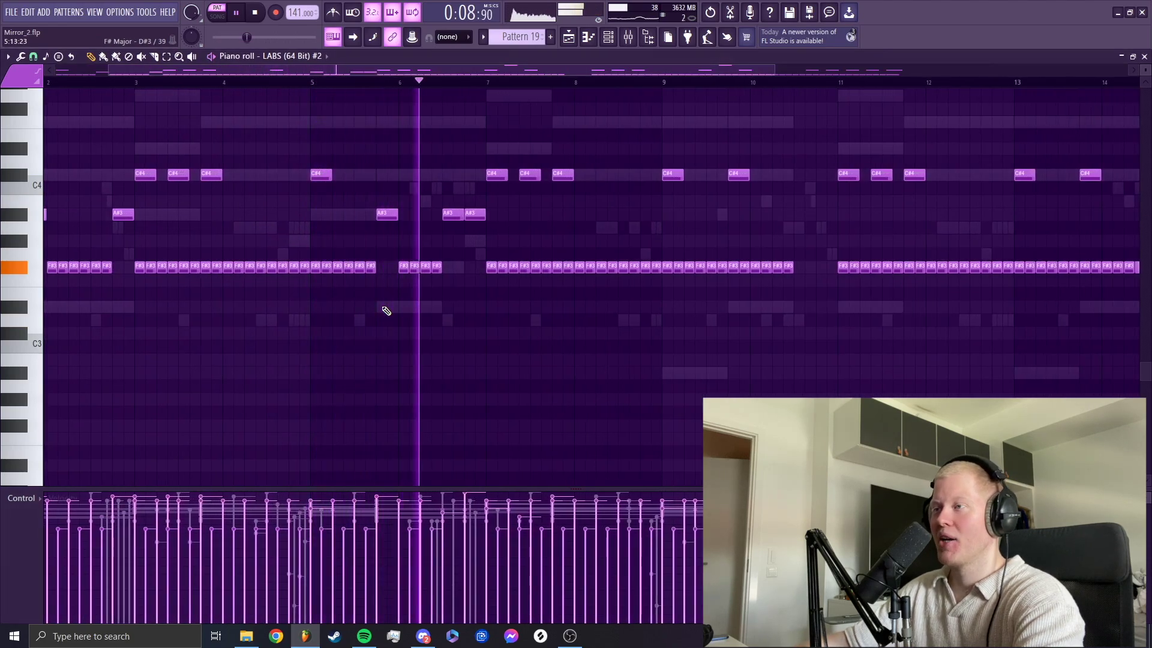
pyautogui.press('space')
pyautogui.hotkey('ctrl', 's')
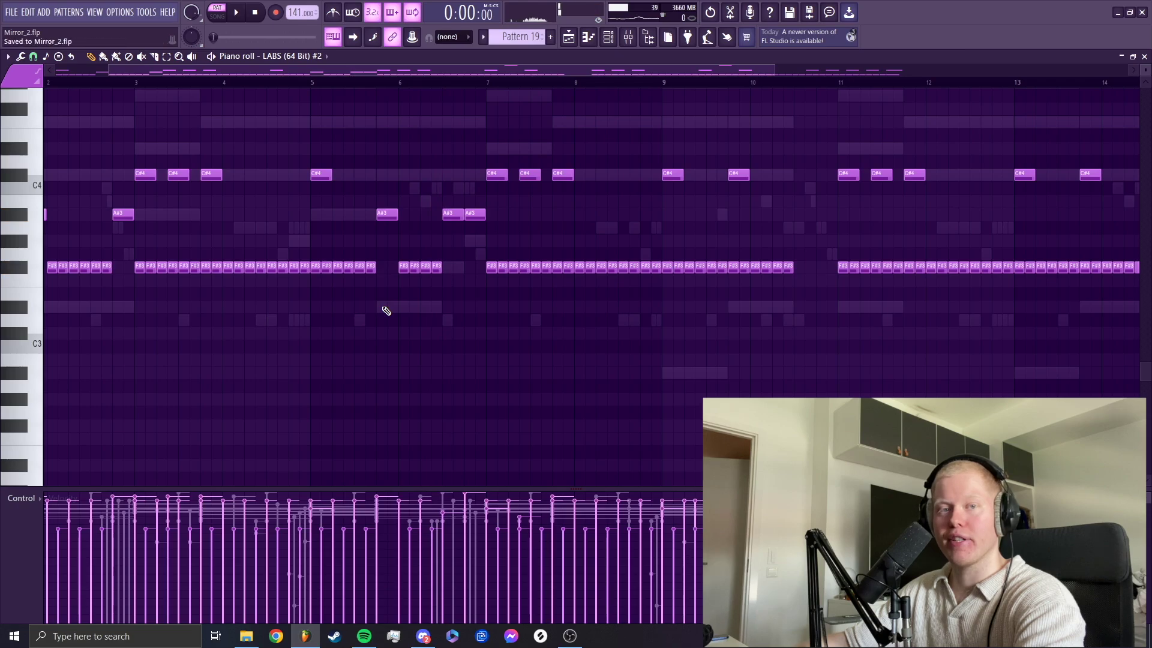
# Step: Study the LABS (64 Bit) #2 rhythm up close, audition it briefly from bar 3, and review the whole 16-bar part
pyautogui.moveTo(783, 80); pyautogui.dragTo(111, 52)
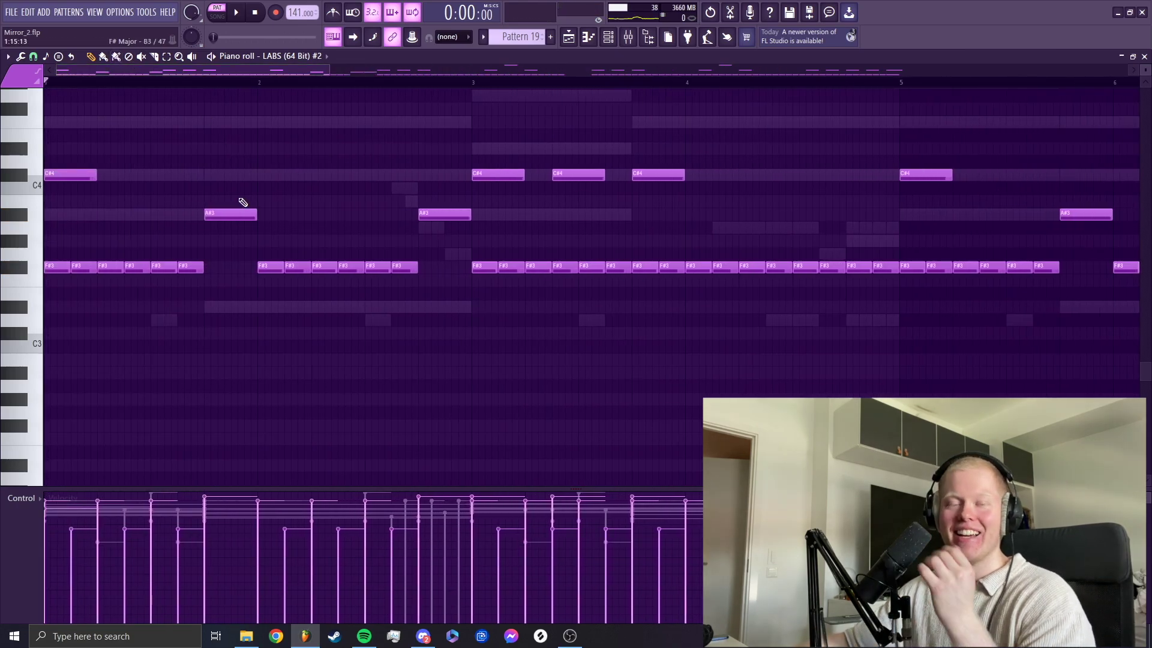
pyautogui.moveTo(330, 70); pyautogui.dragTo(374, 69)
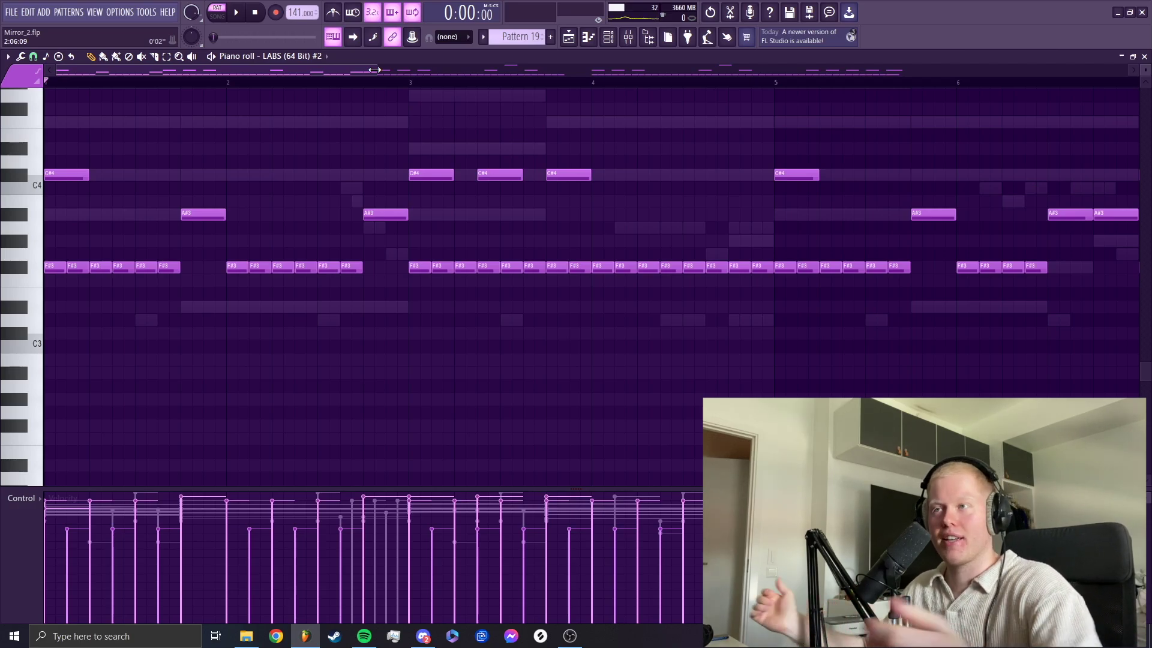
pyautogui.scroll(-3, 385, 67)
pyautogui.click(292, 85)
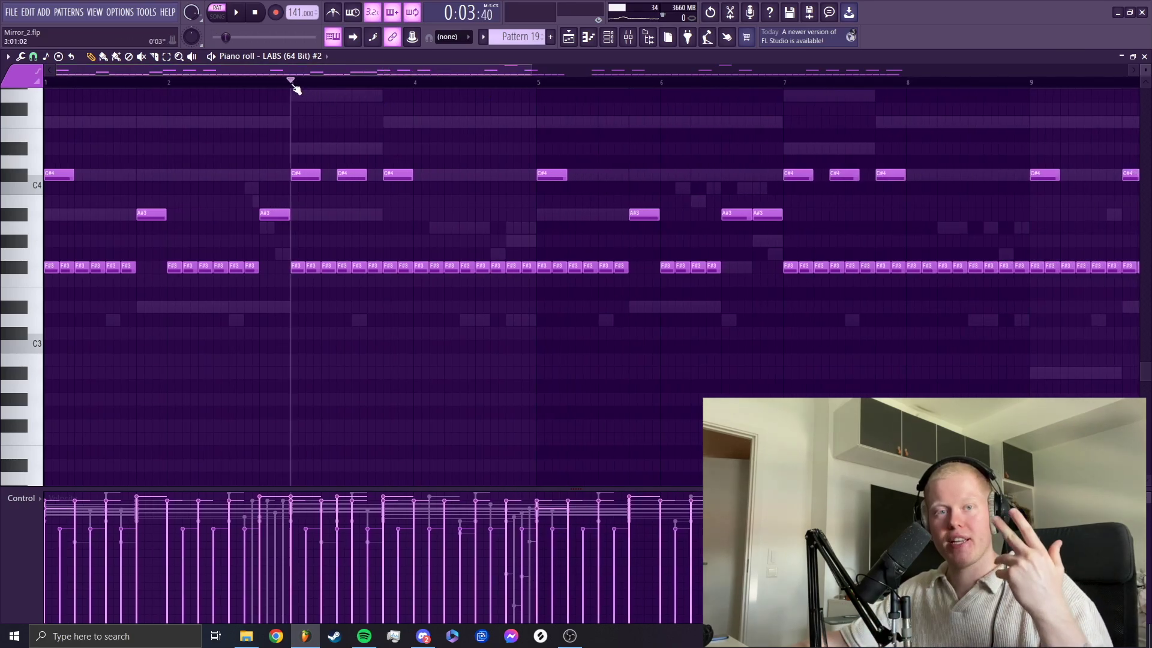
pyautogui.scroll(3, 326, 65)
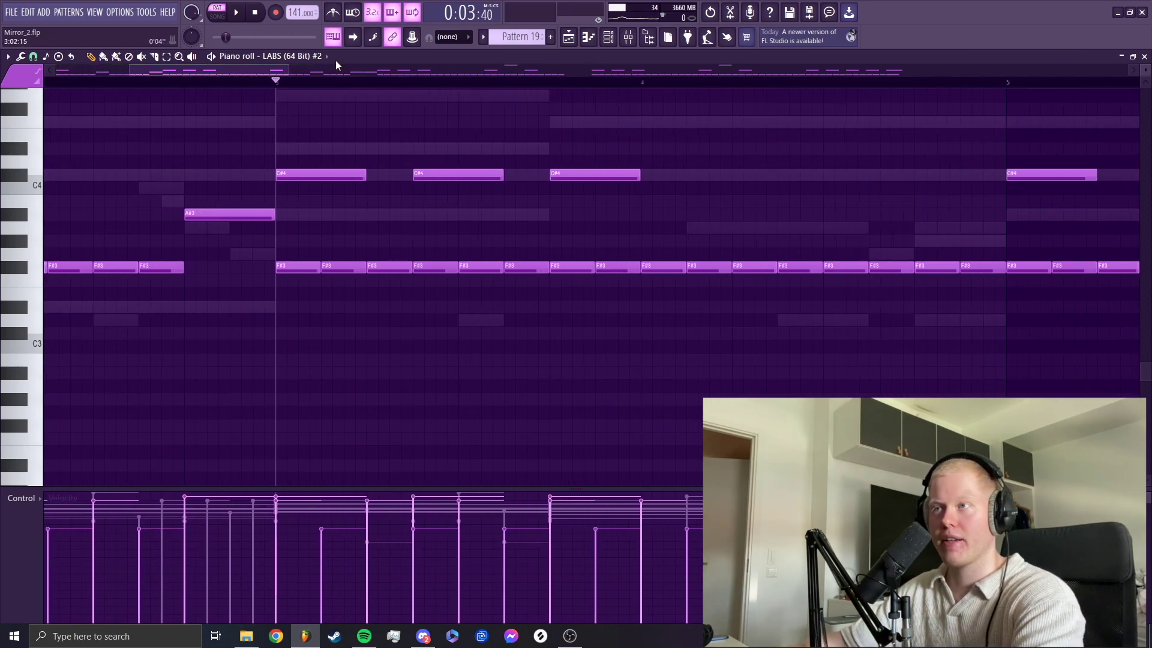
pyautogui.press('space')
pyautogui.press('space')
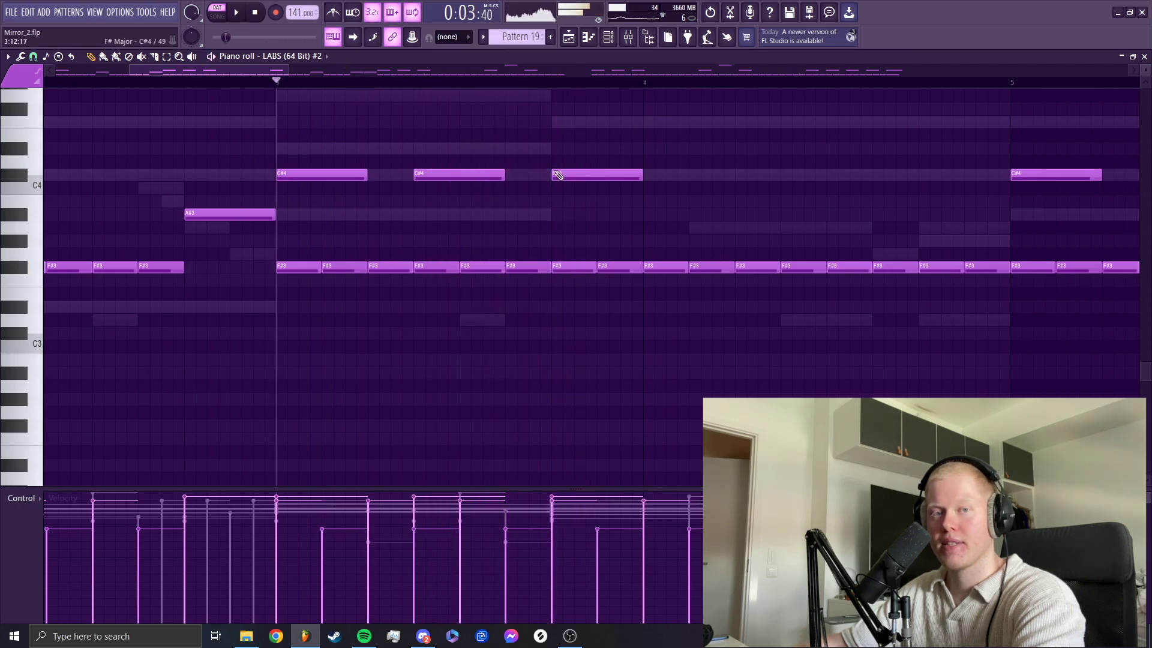
pyautogui.scroll(-3, 244, 72)
pyautogui.scroll(-3, 594, 342)
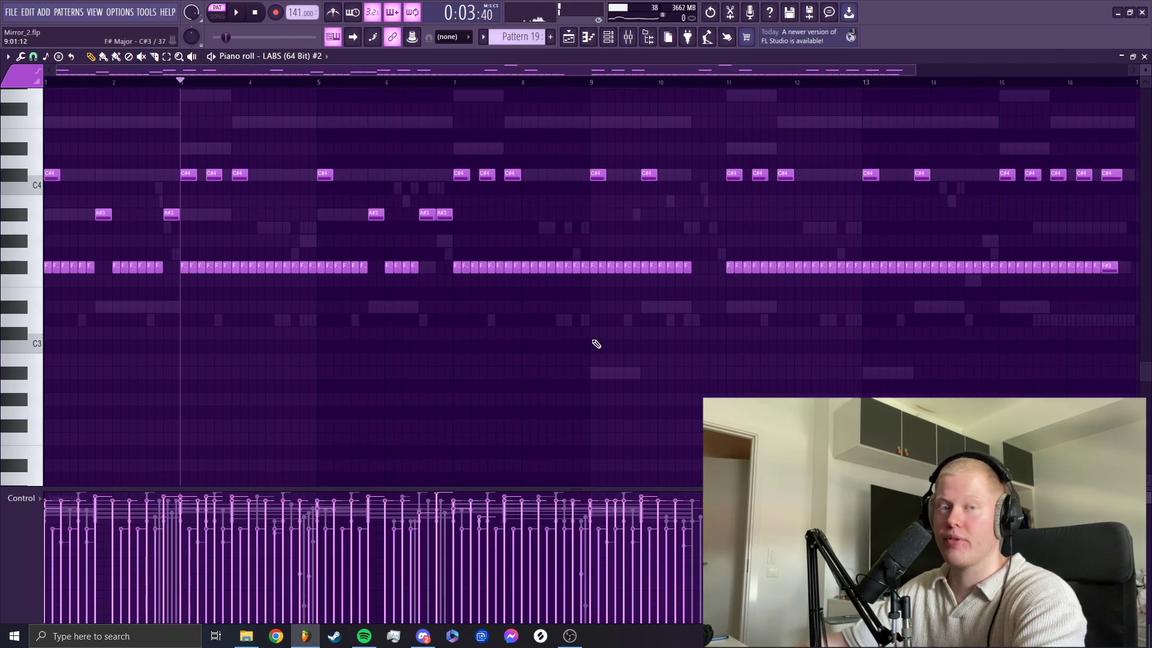
pyautogui.scroll(2, 211, 269)
pyautogui.scroll(-3, 329, 167)
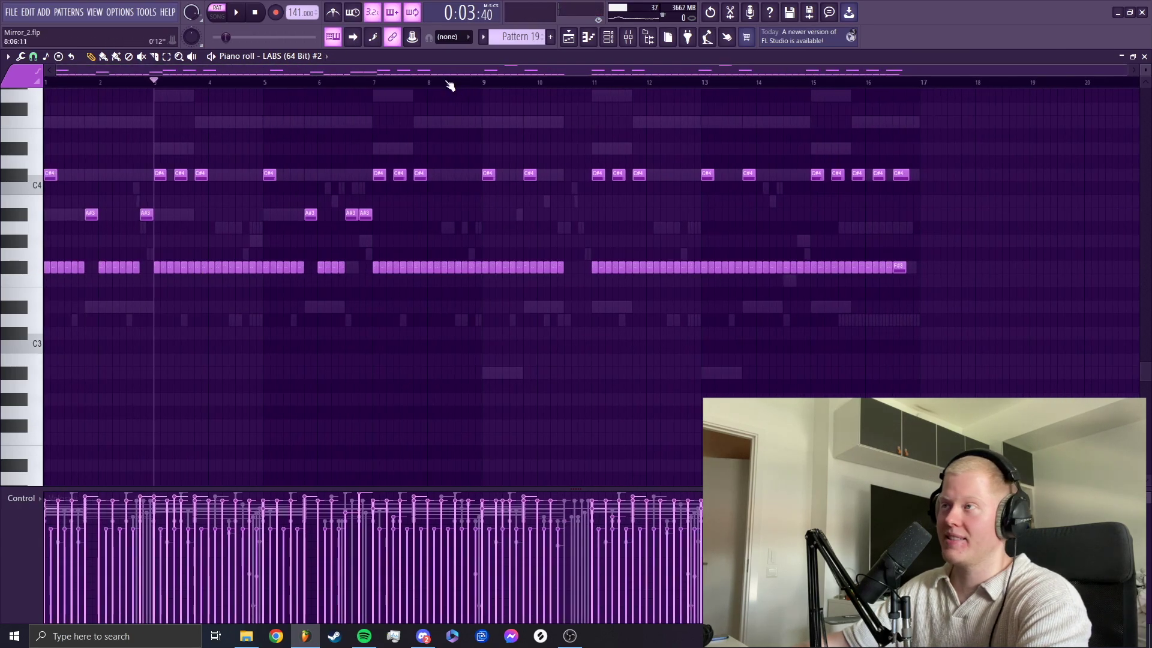
# Step: Play the song from the start of Pattern 19, check the mixer levels, and unmute the remaining channels in the channel rack
pyautogui.click(568, 37)
pyautogui.press('space')
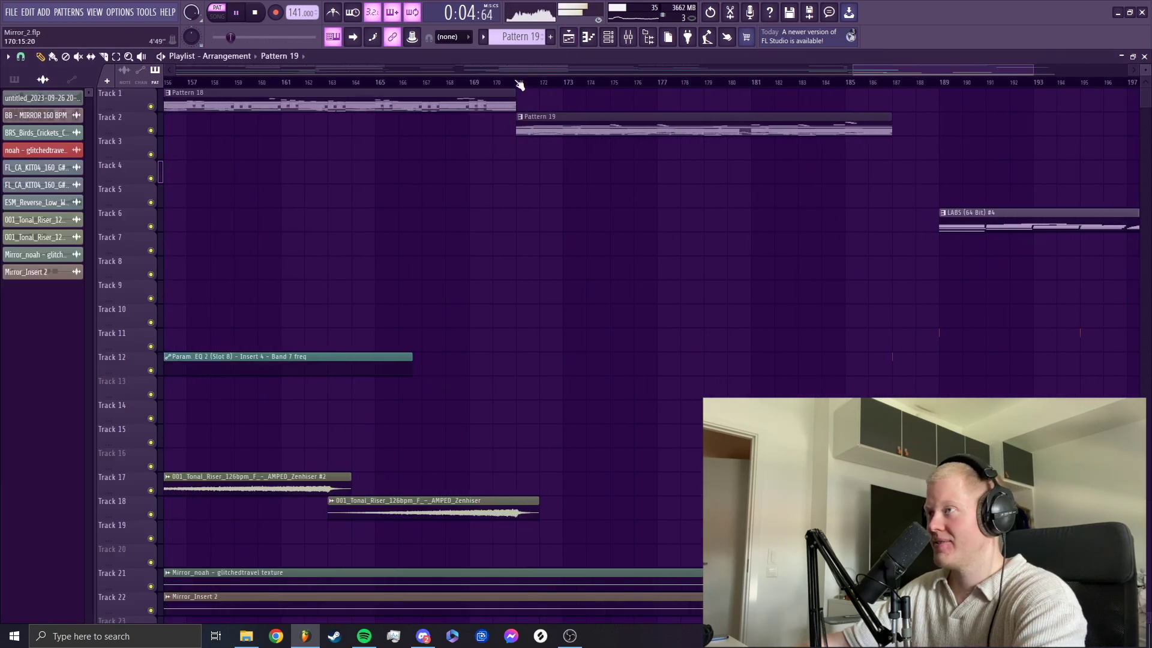
pyautogui.click(628, 37)
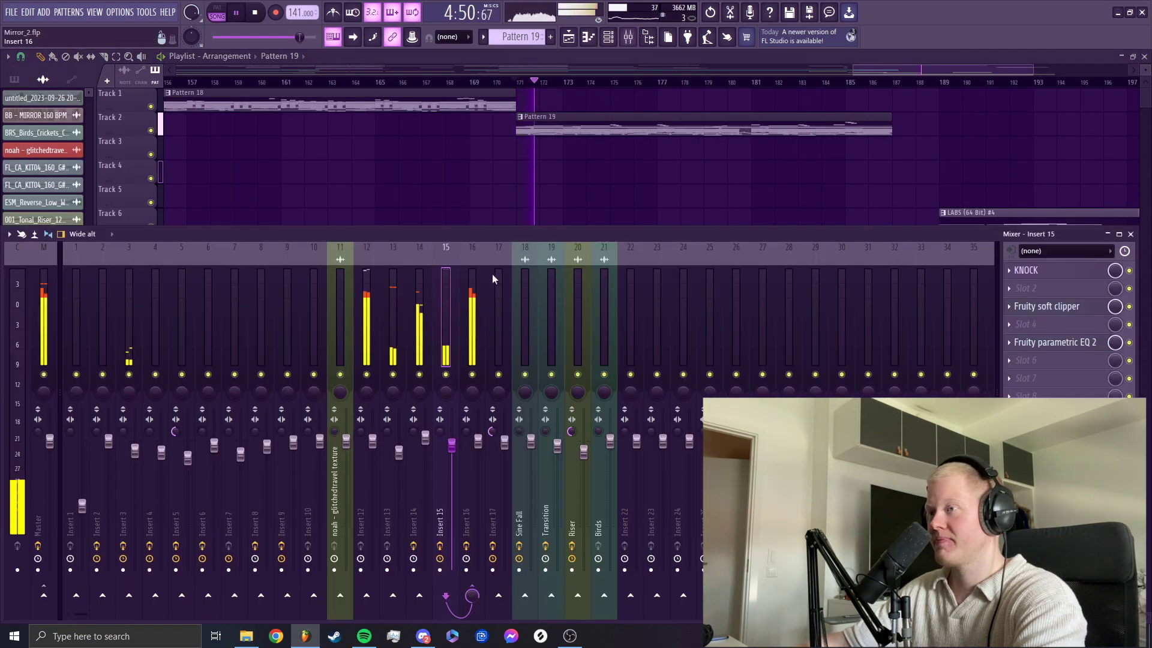
pyautogui.click(608, 37)
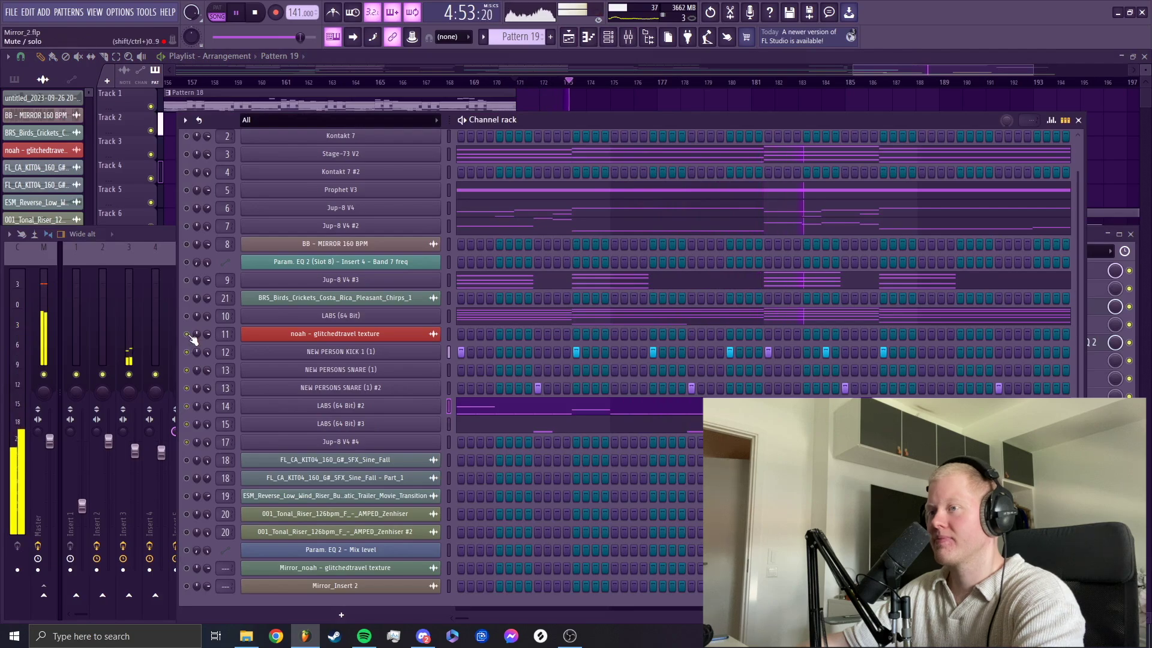
pyautogui.click(715, 111)
# Step: Replay the transition from Pattern 18 into Pattern 19 with the full mix, watch the mixer levels with Insert 16 selected, and stop
pyautogui.scroll(-4, 527, 232)
pyautogui.press('space')
pyautogui.press('space')
pyautogui.scroll(5, 699, 250)
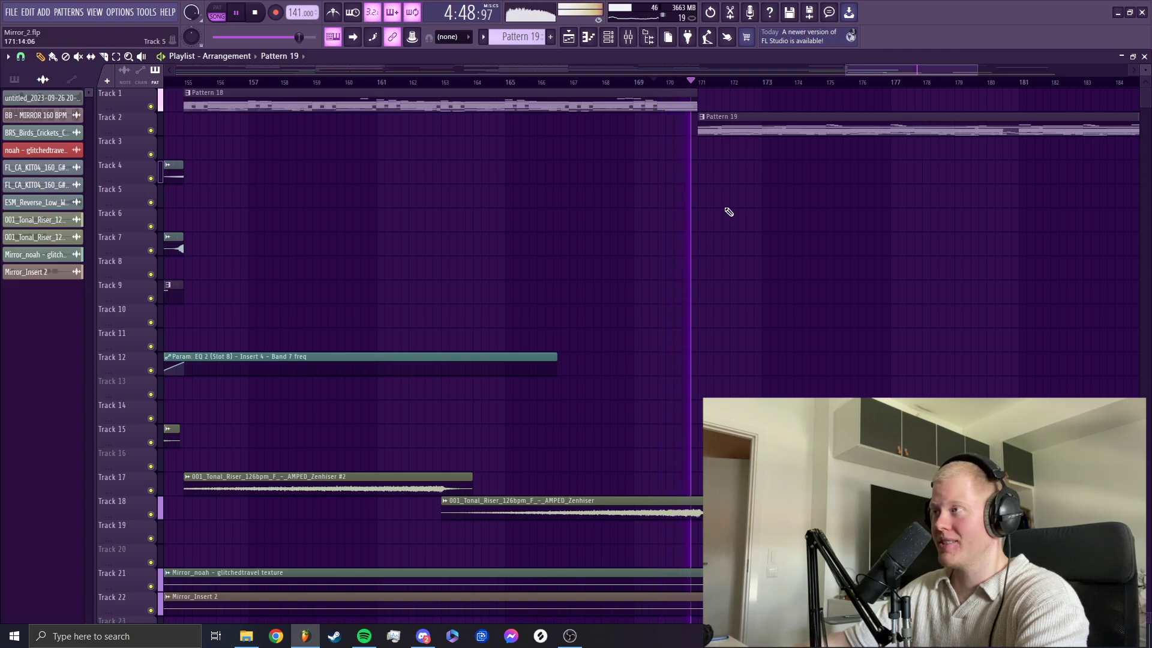
pyautogui.press('F9')
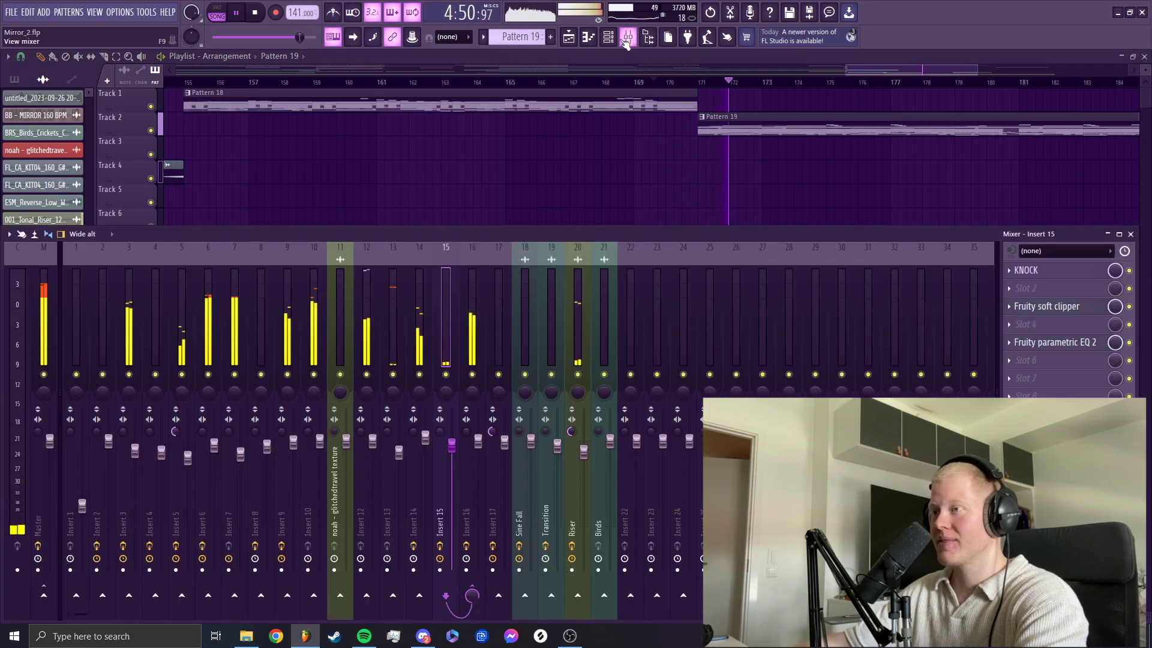
pyautogui.click(463, 304)
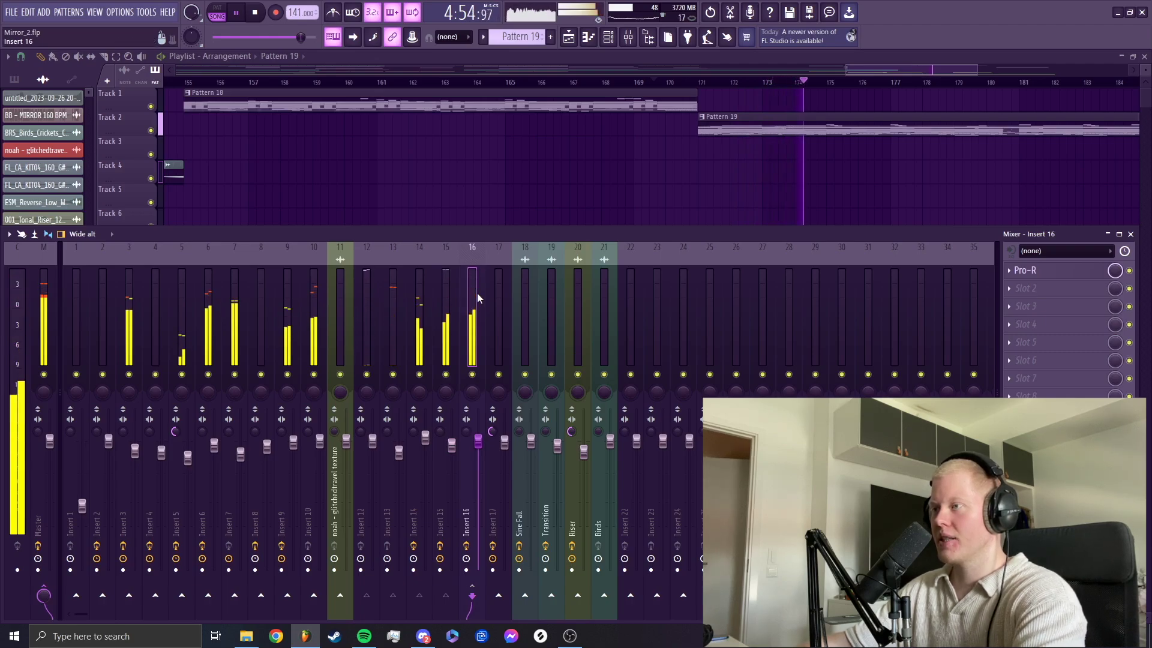
pyautogui.press('space')
# Step: Check the routing of Insert 14 into Insert 16 in the mixer and view the Pro-R reverb on Insert 16
pyautogui.click(423, 308)
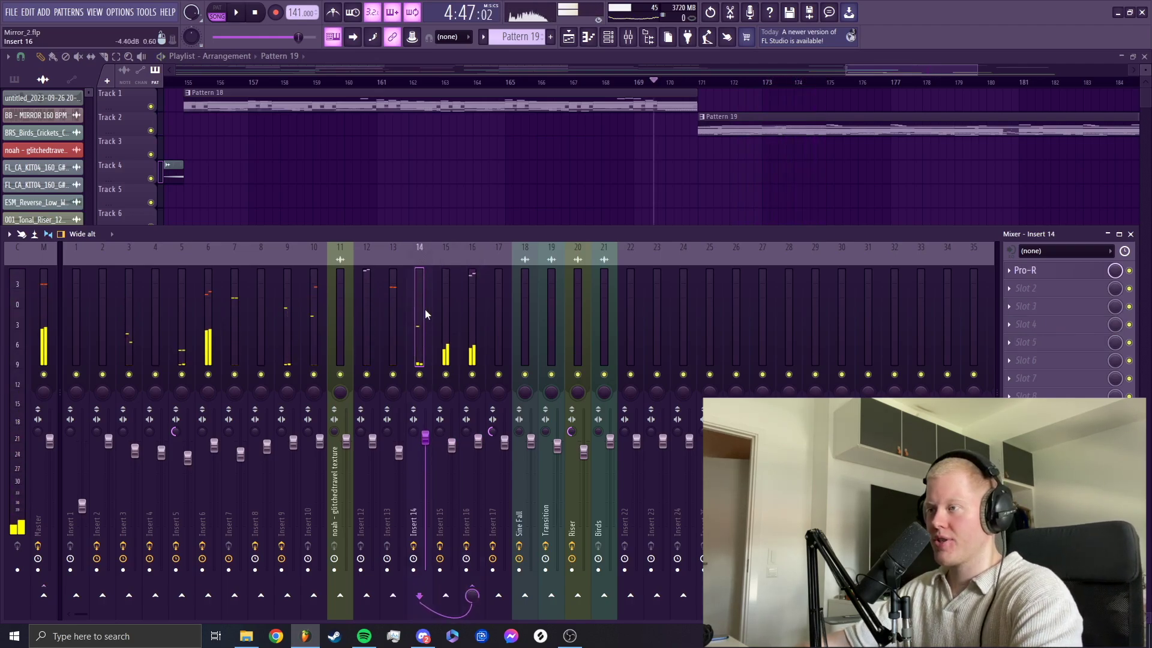
pyautogui.click(433, 312)
pyautogui.click(428, 318)
pyautogui.click(481, 318)
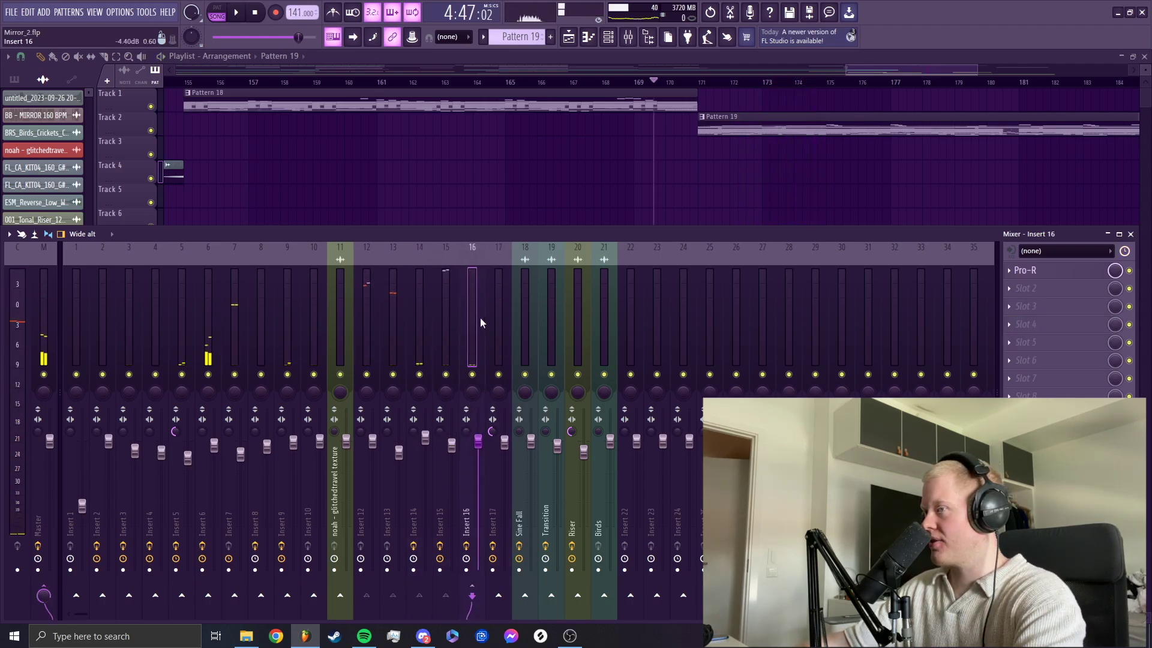
pyautogui.click(1089, 273)
pyautogui.click(1089, 273)
# Step: Inspect the KNOCK plugin's settings on Insert 15 and close its window
pyautogui.click(441, 308)
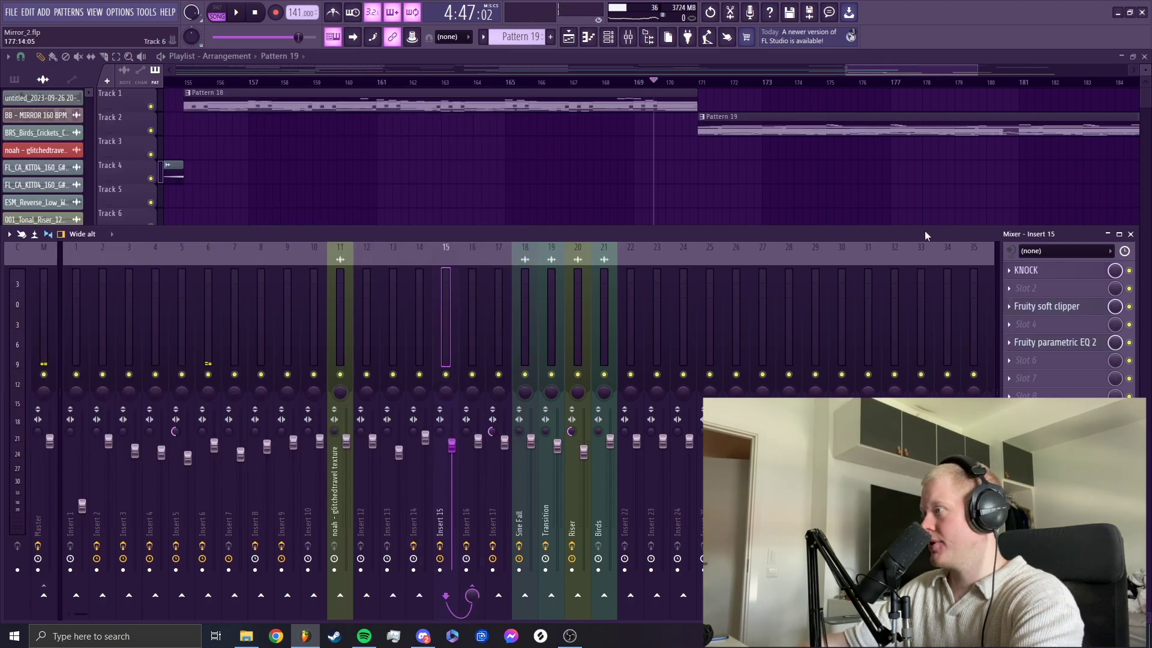
pyautogui.click(1025, 270)
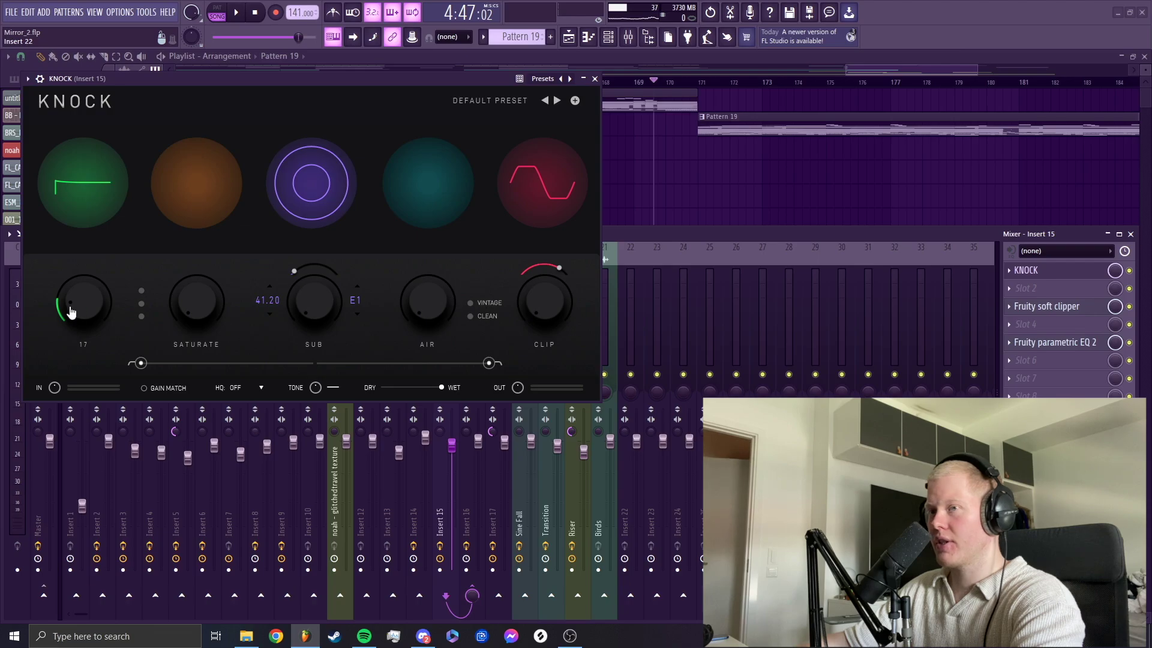
pyautogui.click(594, 79)
# Step: Play Pattern 19 with Inserts 15, 14 and 13 soloed in turn, viewing the Pro-R reverb on Insert 14
pyautogui.press('space')
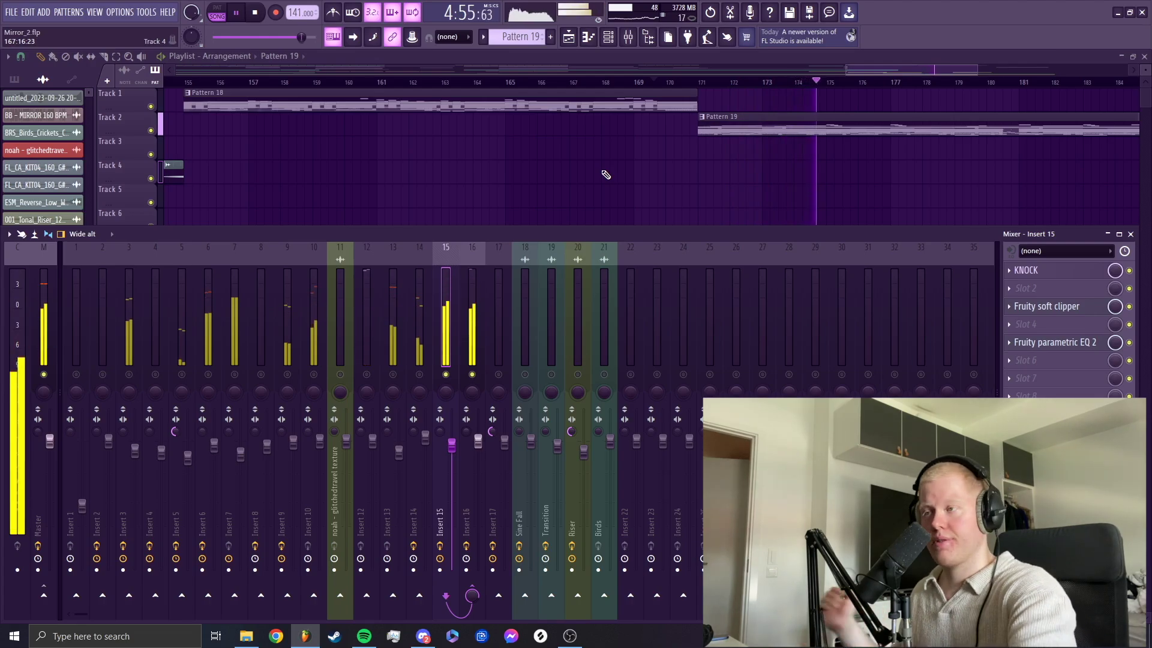
pyautogui.click(419, 318)
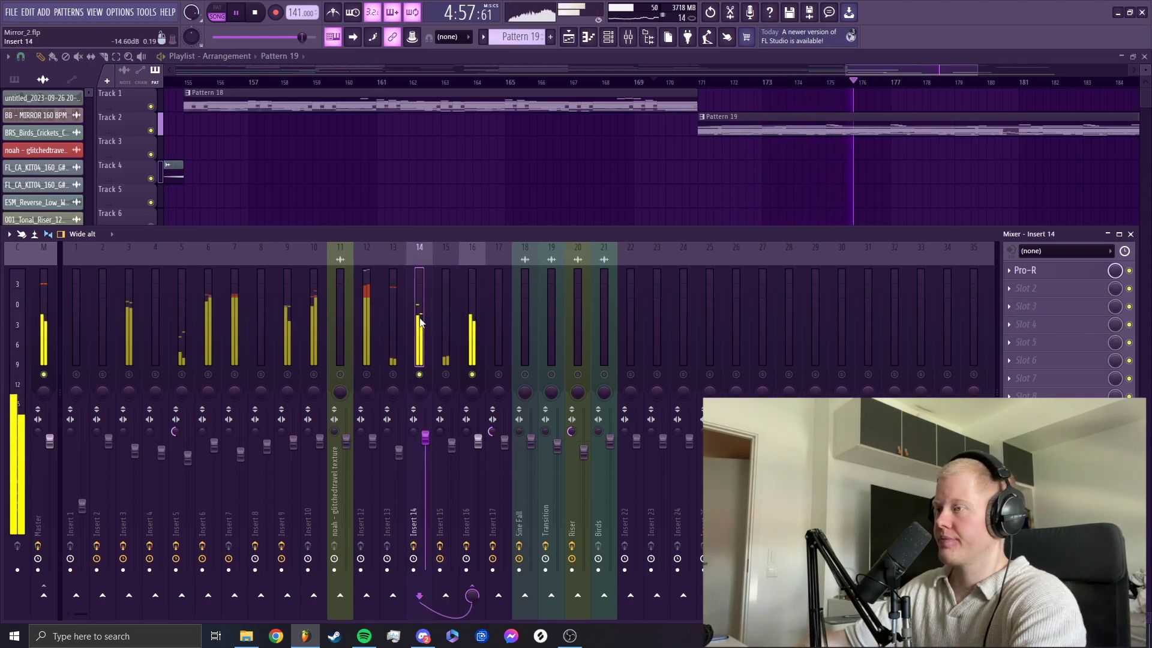
pyautogui.click(1025, 270)
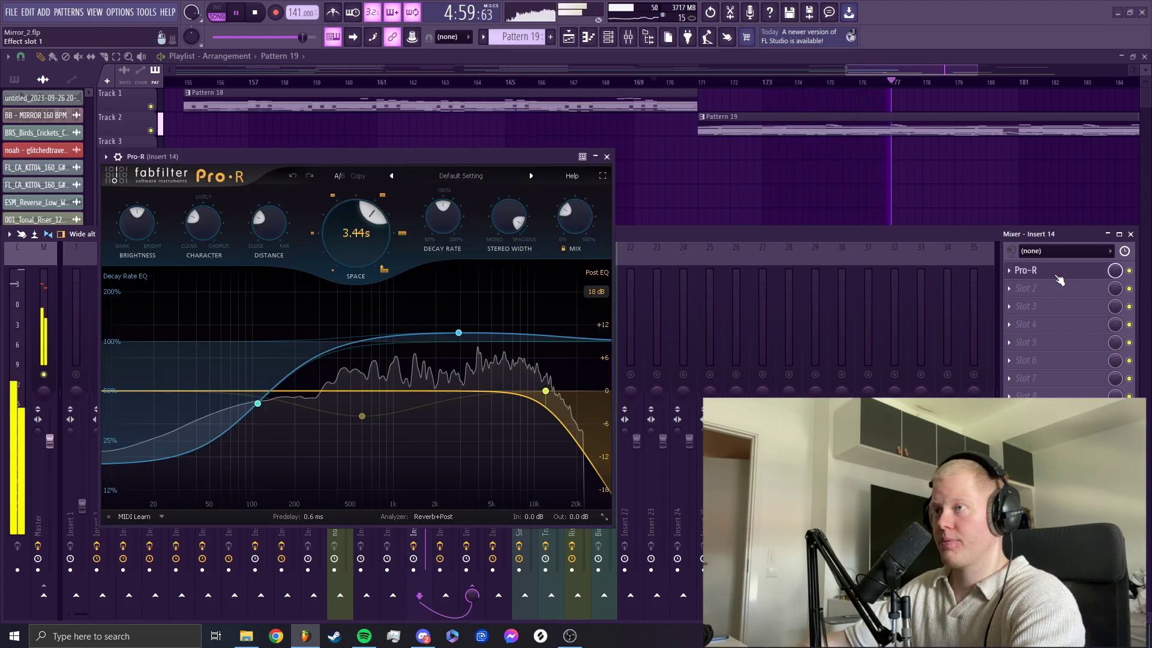
pyautogui.click(607, 157)
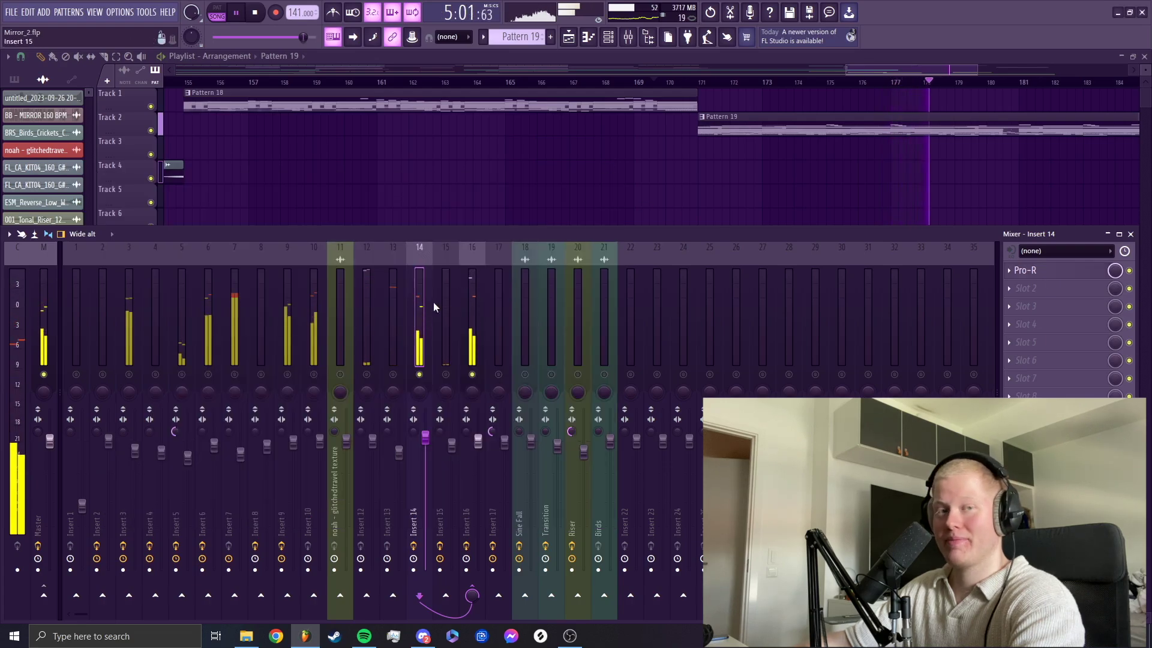
pyautogui.click(391, 303)
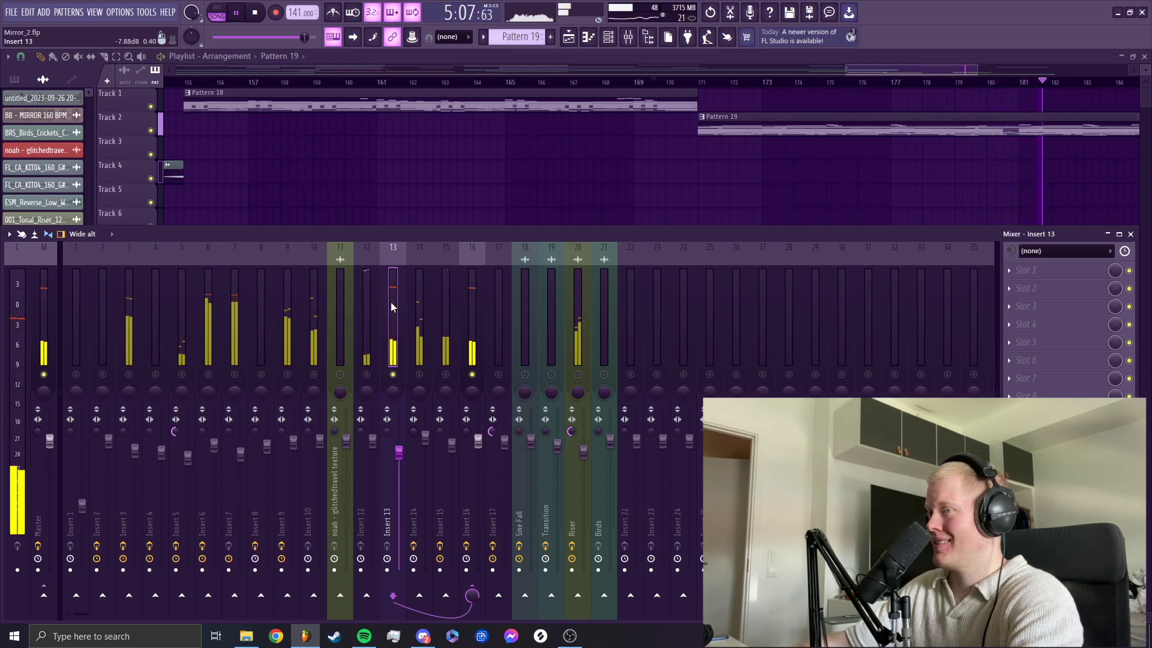
# Step: Compare Insert 12 in solo against the full mix, stop playback, and close the mixer to return to the arrangement
pyautogui.click(363, 303)
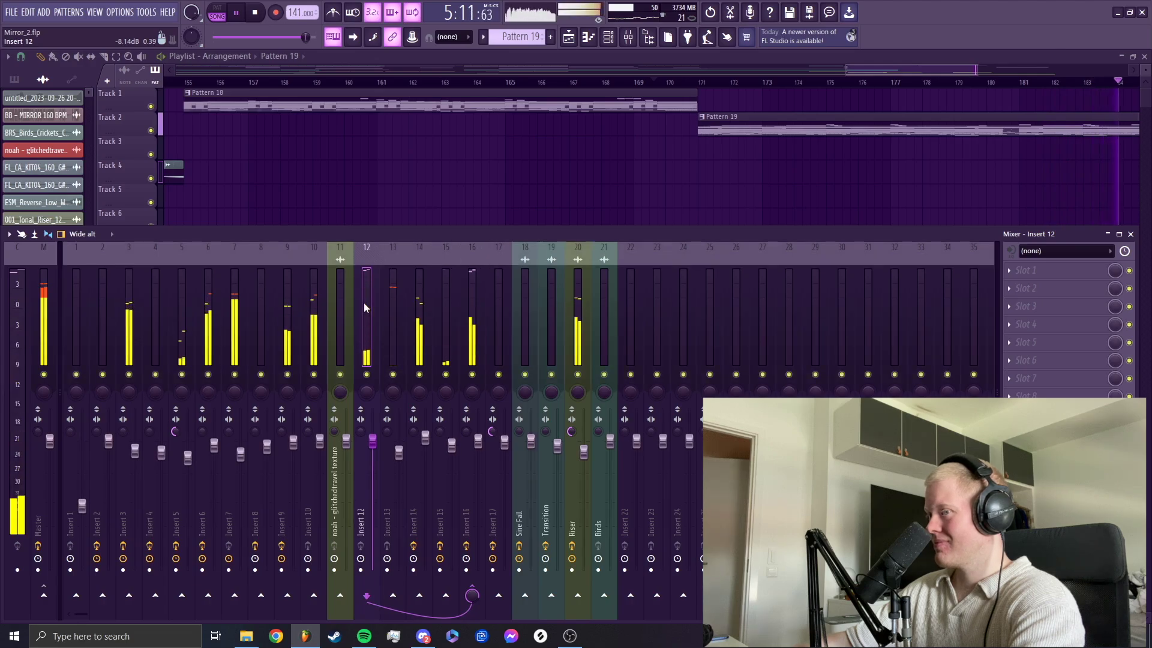
pyautogui.press('space')
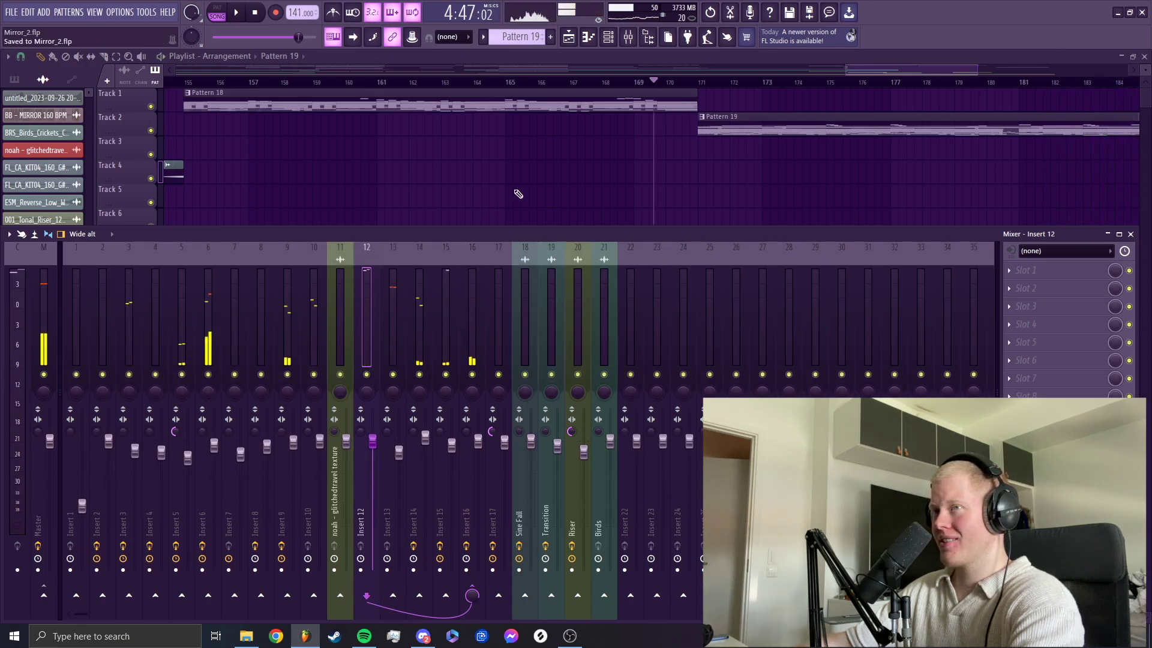
pyautogui.scroll(-2, 680, 214)
pyautogui.scroll(-2, 680, 214)
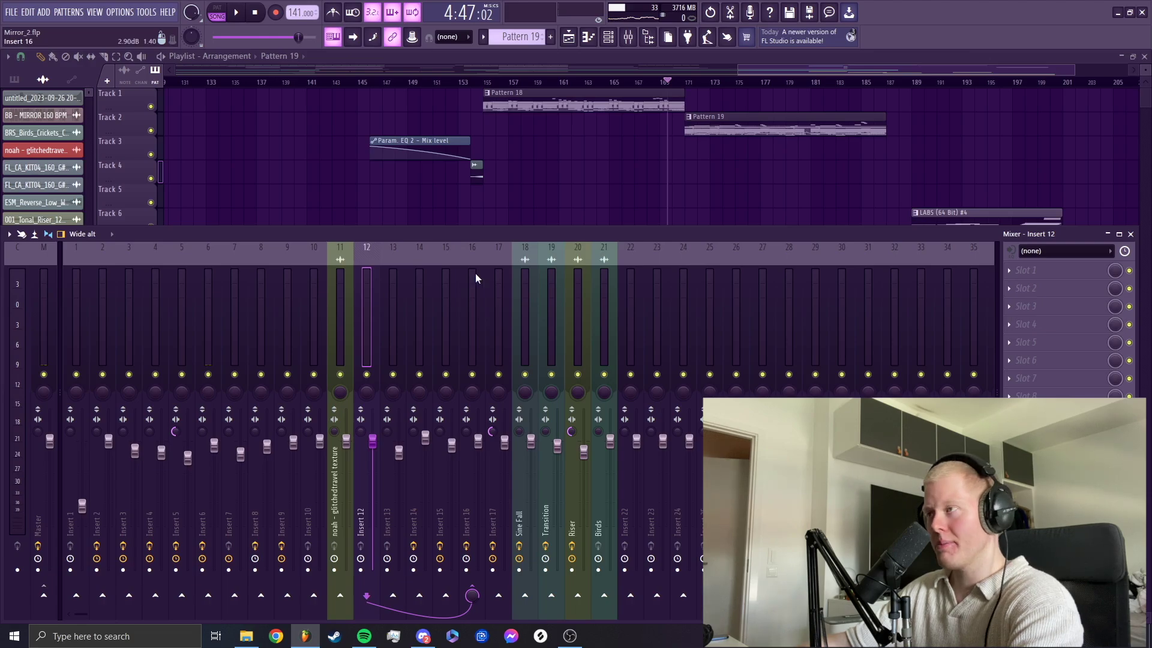
pyautogui.press('F9')
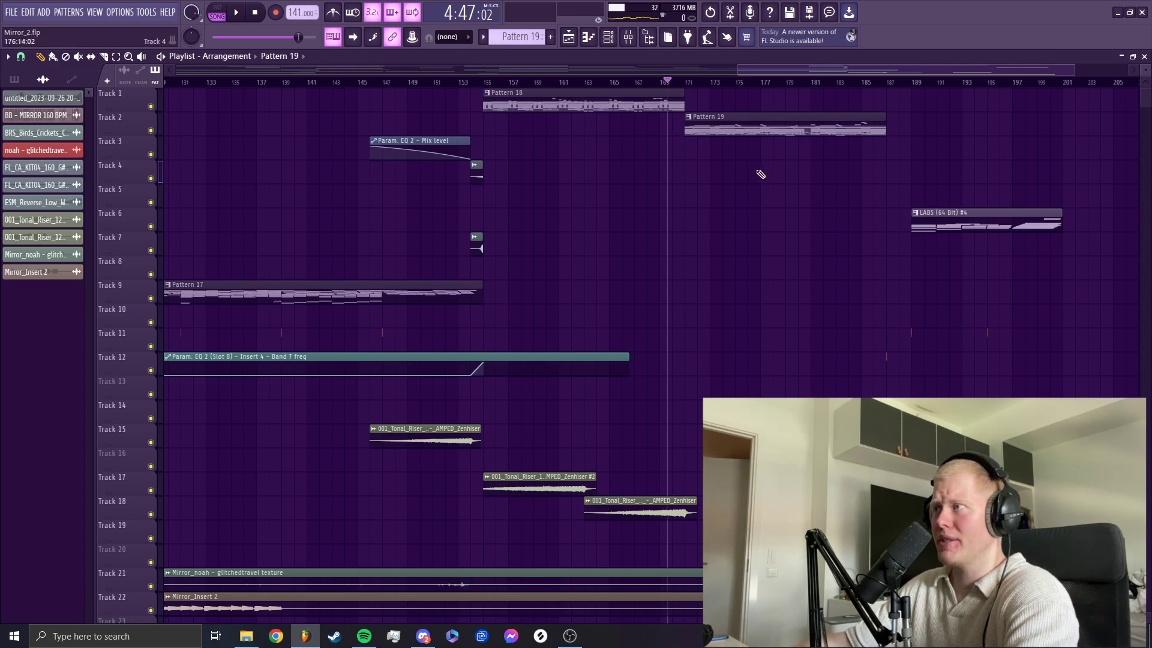
# Step: Set the playback position at the end of the Param. EQ 2 Mix level clip and survey Patterns 18 and 19
pyautogui.scroll(3, 731, 196)
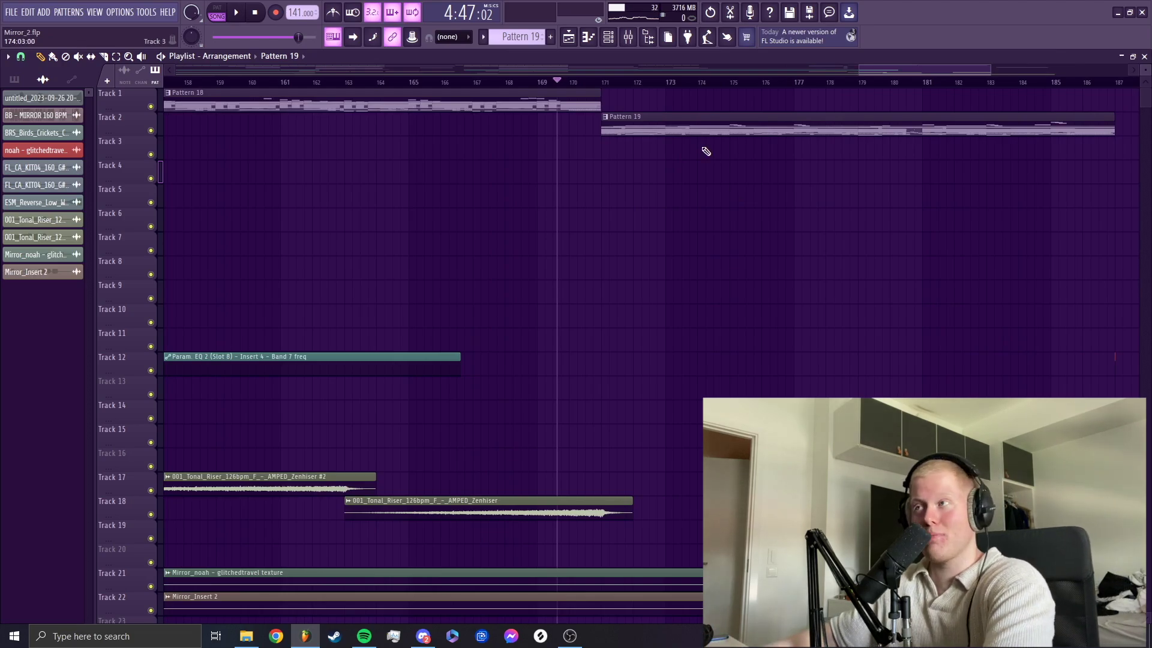
pyautogui.scroll(-5, 698, 165)
pyautogui.moveTo(649, 75); pyautogui.dragTo(503, 90)
pyautogui.scroll(4, 541, 195)
pyautogui.click(409, 83)
pyautogui.moveTo(410, 84); pyautogui.dragTo(408, 84)
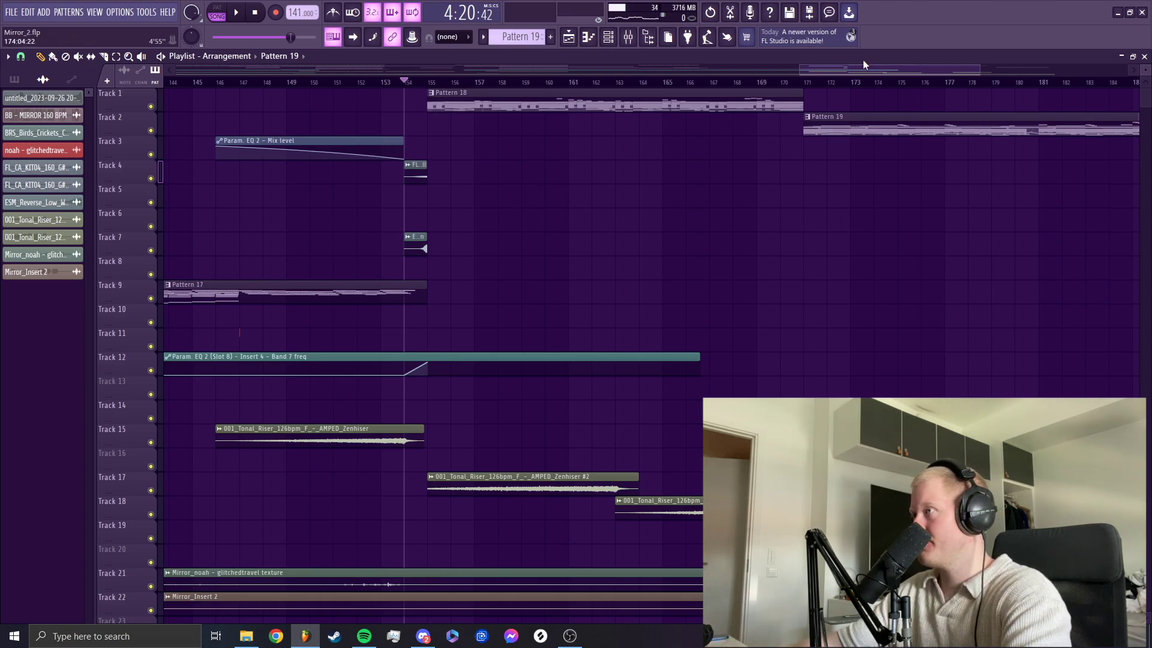
pyautogui.moveTo(863, 64); pyautogui.dragTo(877, 83)
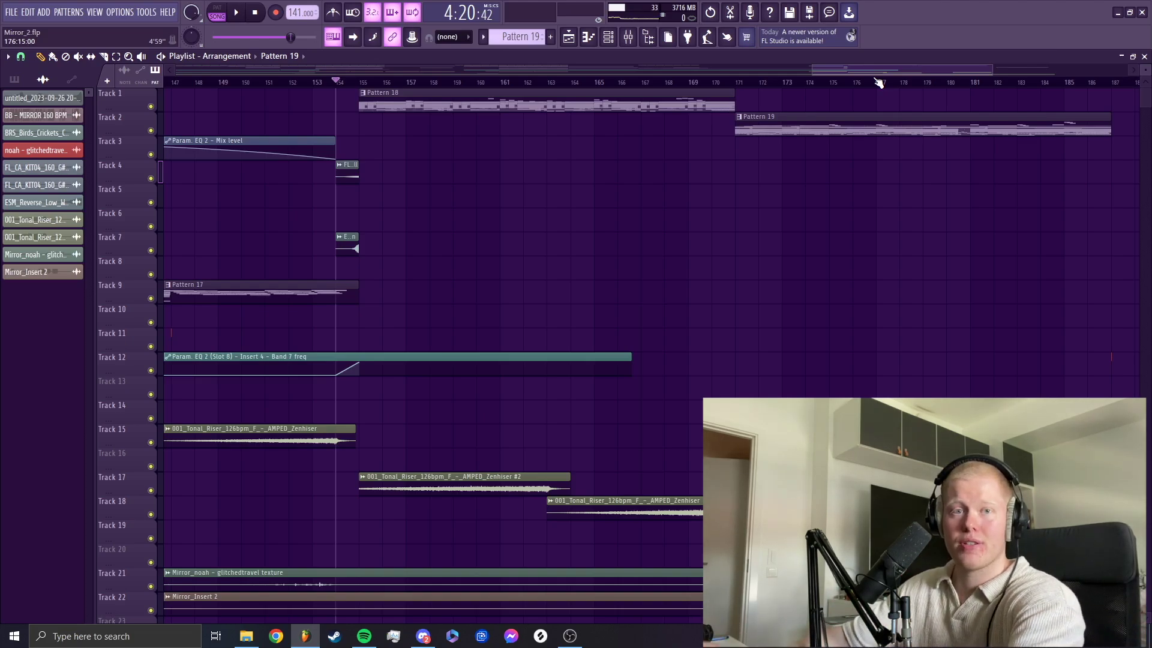
pyautogui.moveTo(919, 72); pyautogui.dragTo(937, 71)
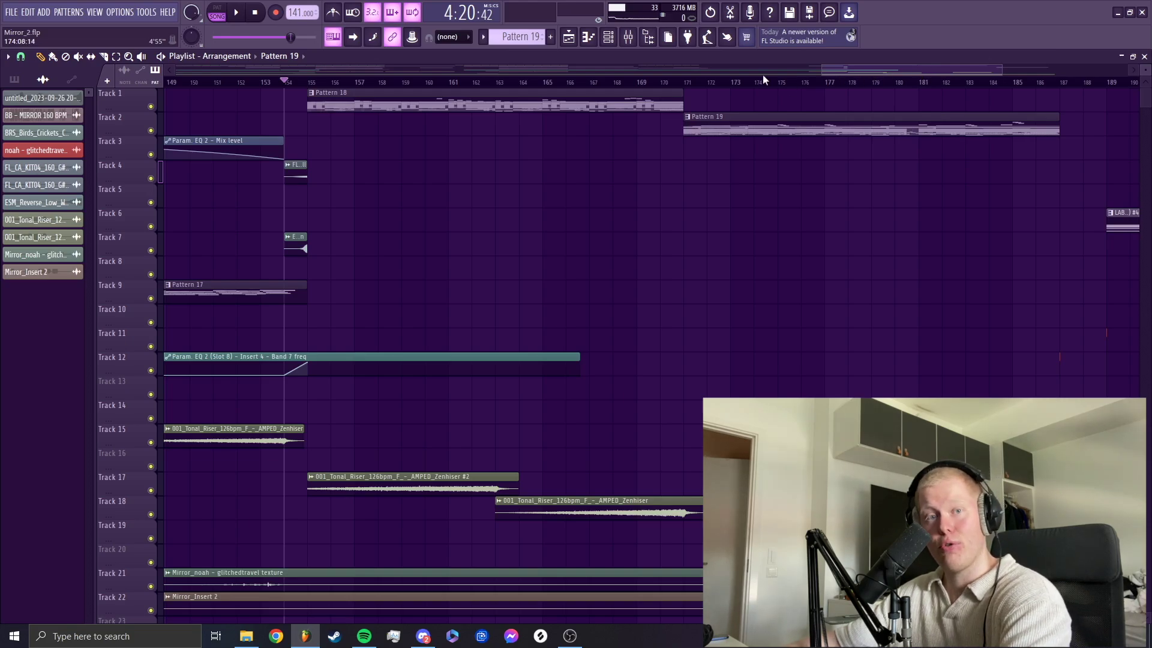
# Step: Play the arrangement from bar 181 into the LABS (64 Bit) #4 clip and open that clip's notes
pyautogui.click(602, 82)
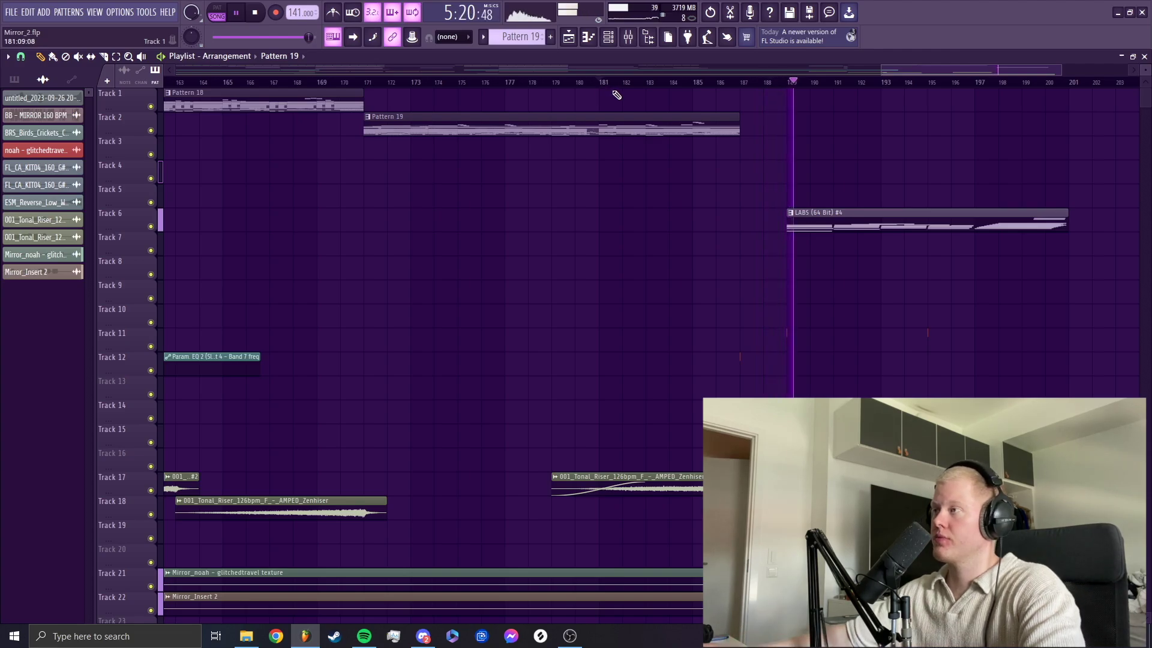
pyautogui.scroll(-4, 749, 177)
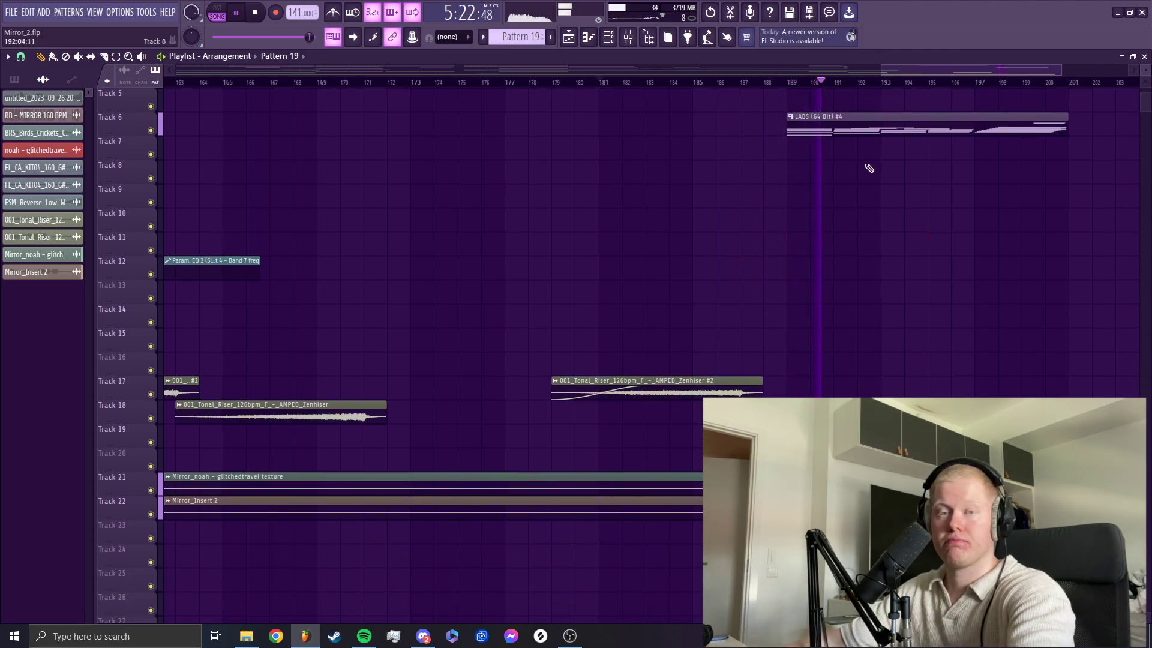
pyautogui.doubleClick(858, 126)
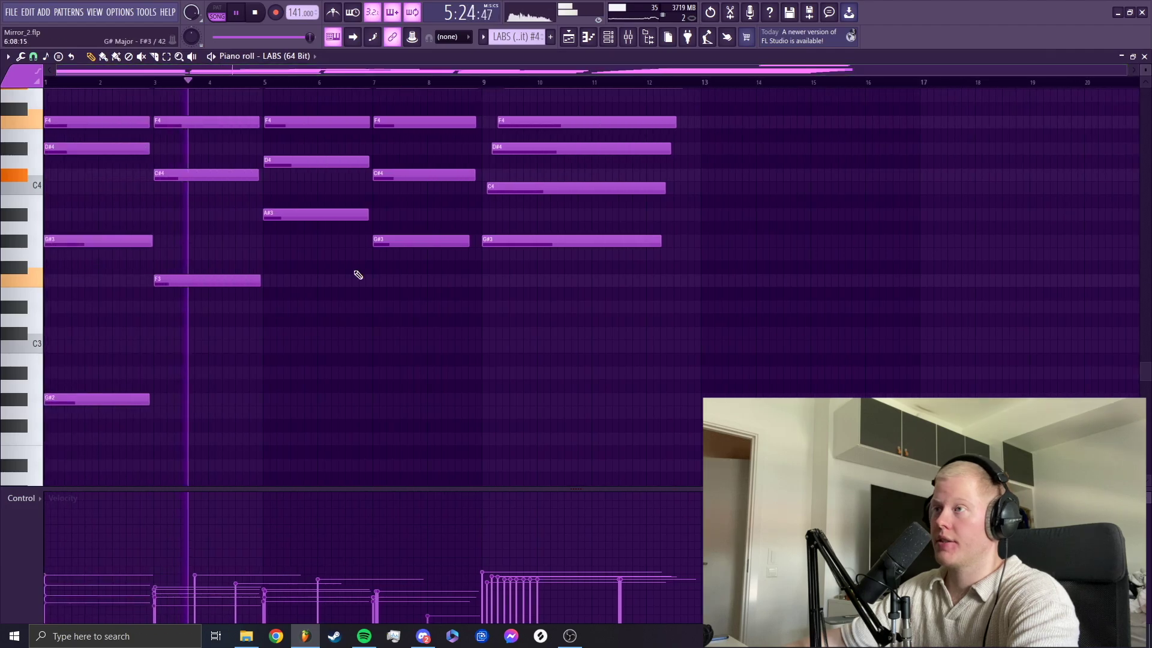
# Step: Examine the LABS (64 Bit) #4 chords and rising final notes during playback, return to the playlist, and stop
pyautogui.scroll(6, 474, 336)
pyautogui.scroll(-3, 486, 341)
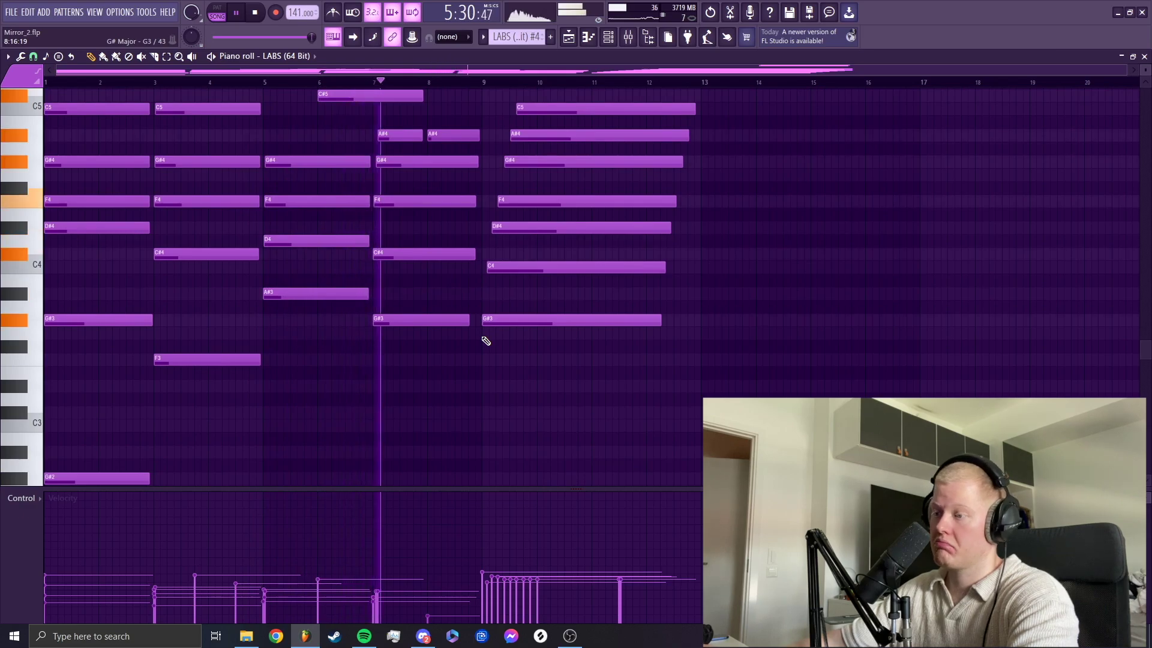
pyautogui.scroll(4, 486, 341)
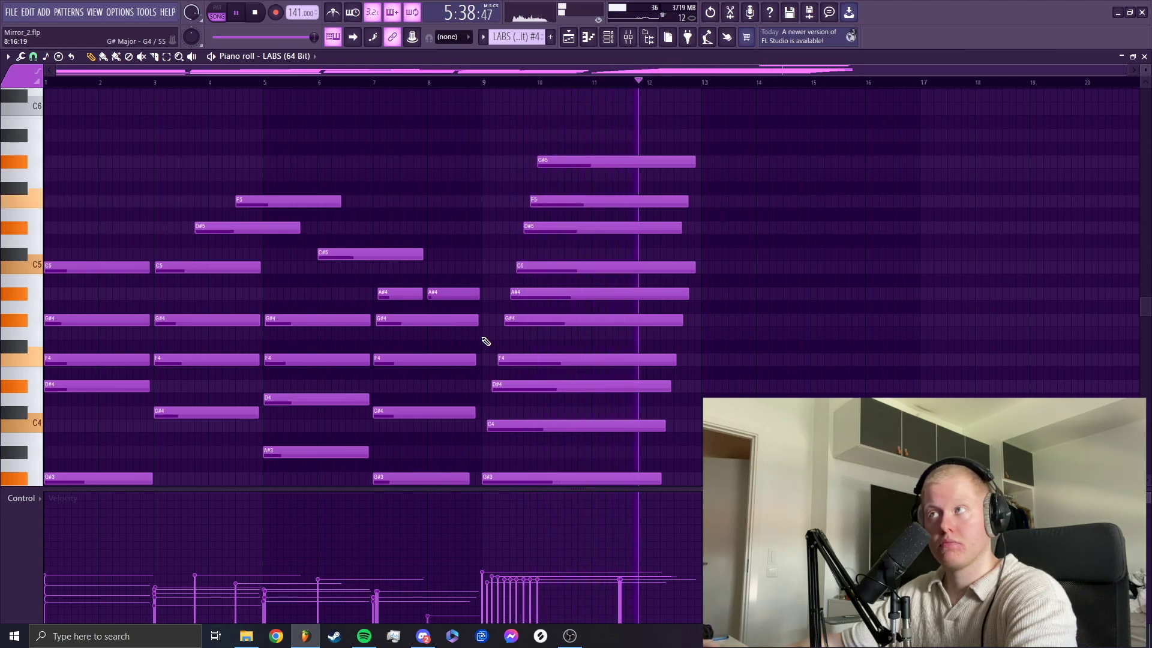
pyautogui.press('F5')
pyautogui.press('space')
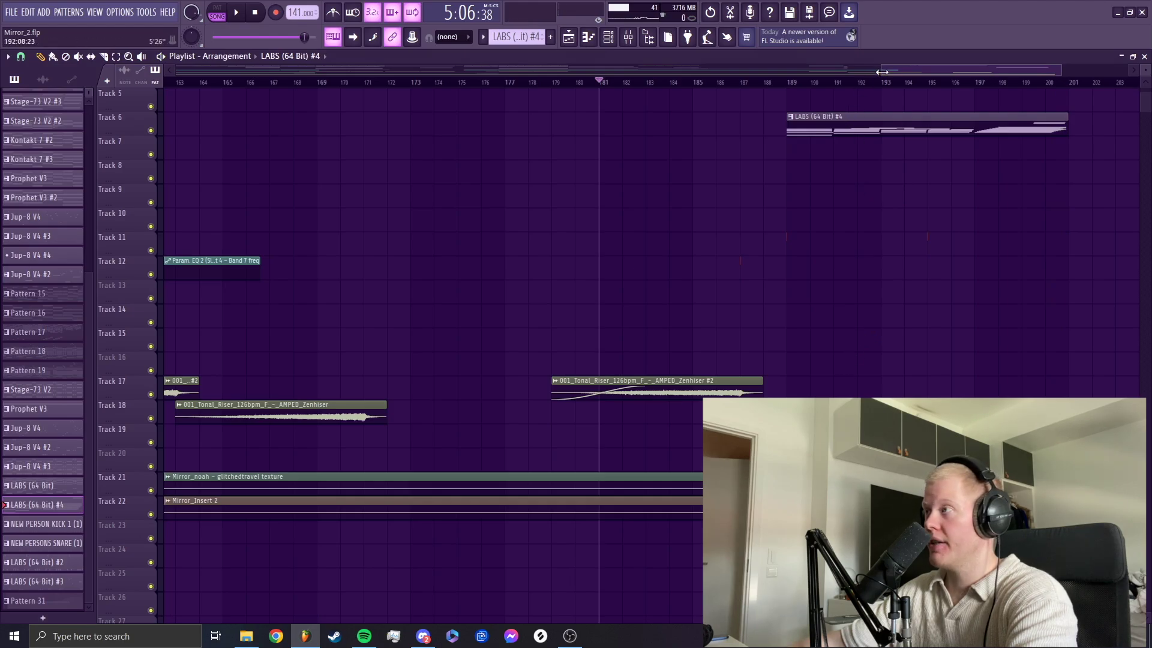
# Step: Show the whole arrangement from bar 1 to the closing LABS clip in the playlist
pyautogui.moveTo(881, 72); pyautogui.dragTo(174, 72)
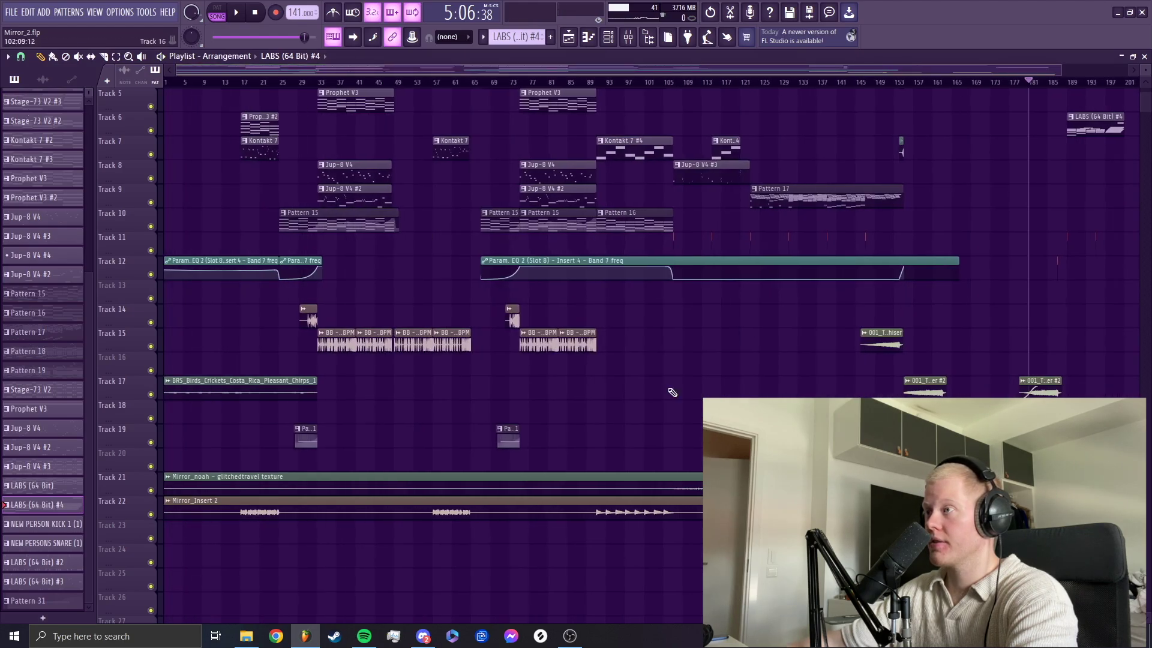
pyautogui.scroll(4, 690, 429)
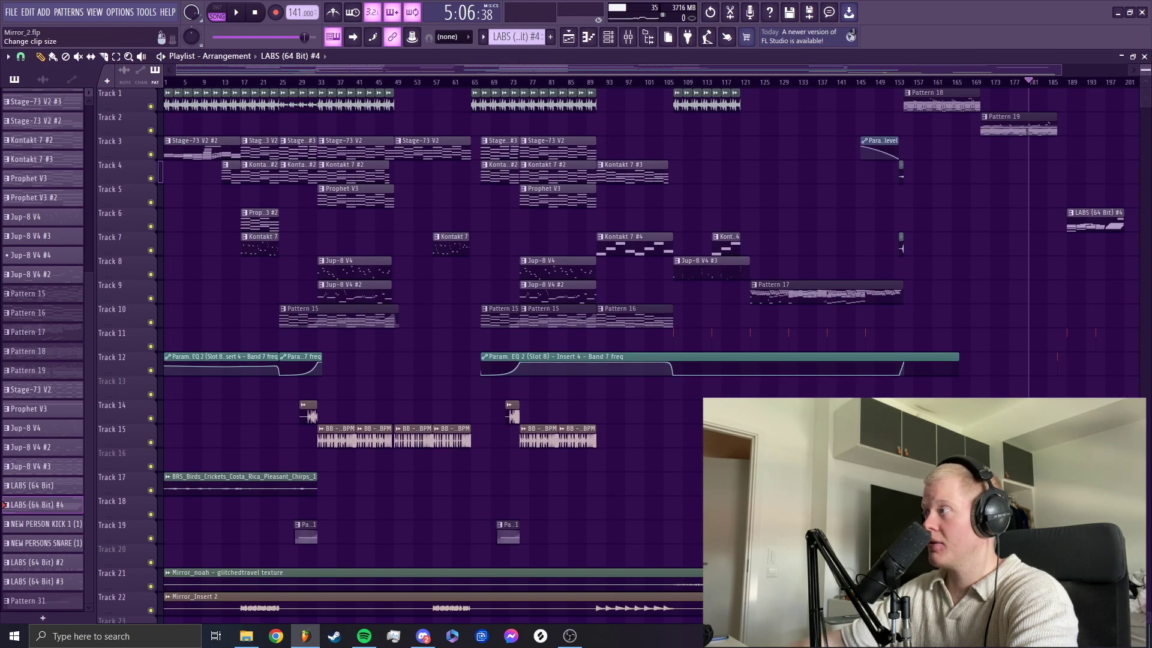
pyautogui.scroll(-2, 1000, 321)
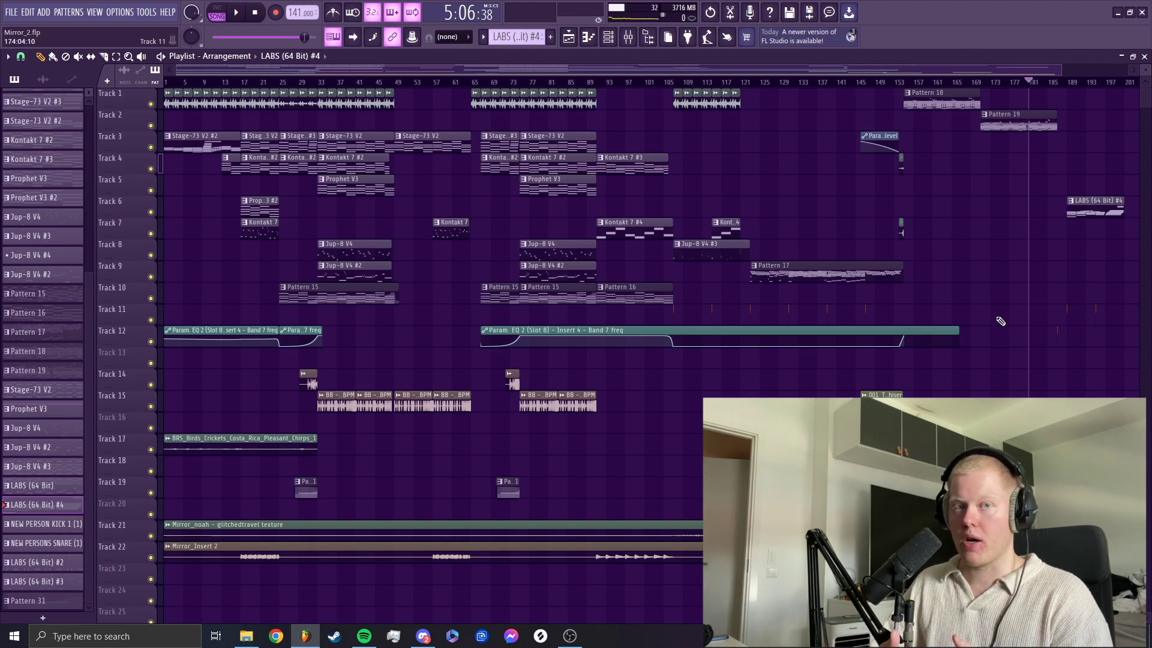
# Step: Play the arrangement briefly from the start of Pattern 17, stop, and save the project
pyautogui.click(749, 82)
pyautogui.press('space')
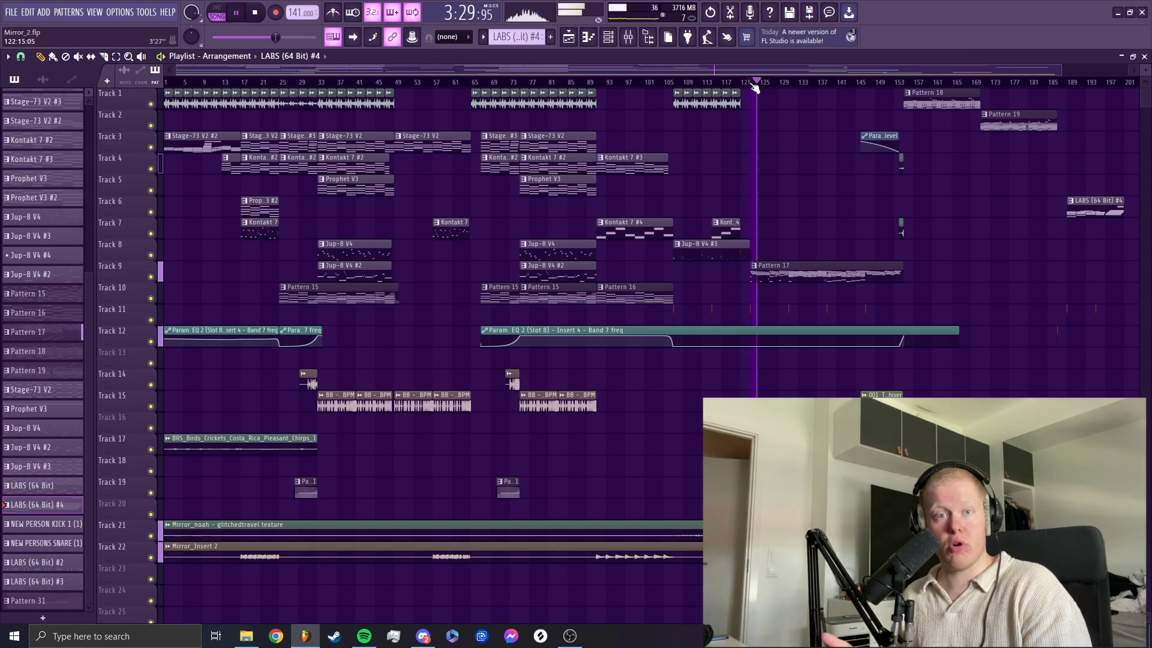
pyautogui.press('space')
pyautogui.hotkey('ctrl', 's')
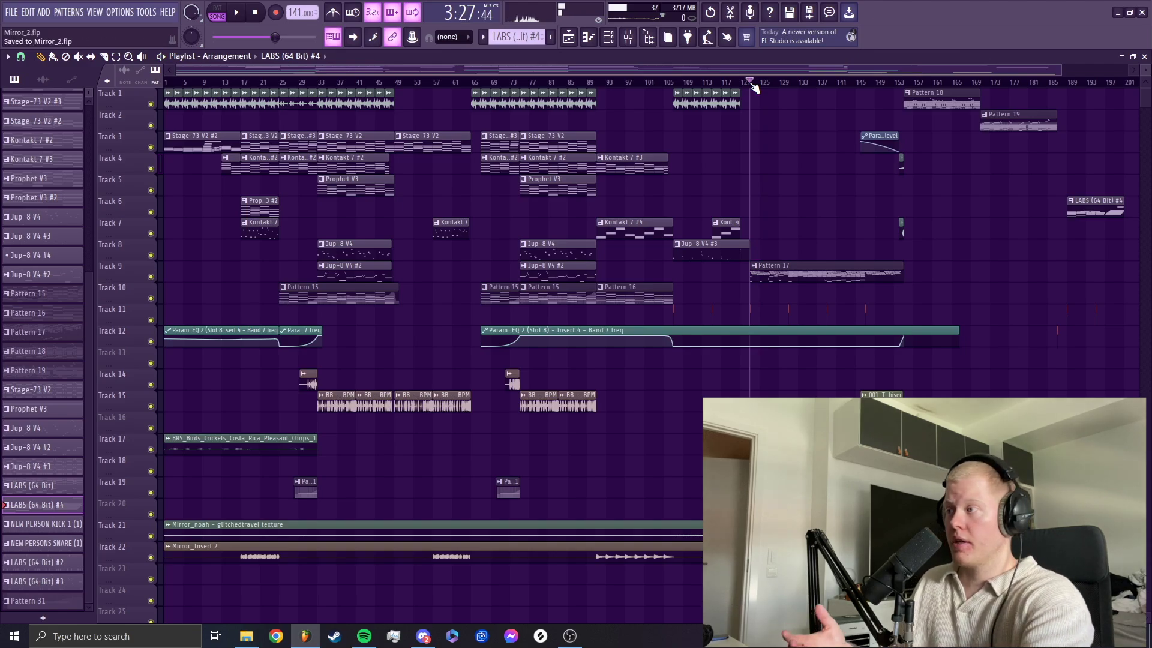